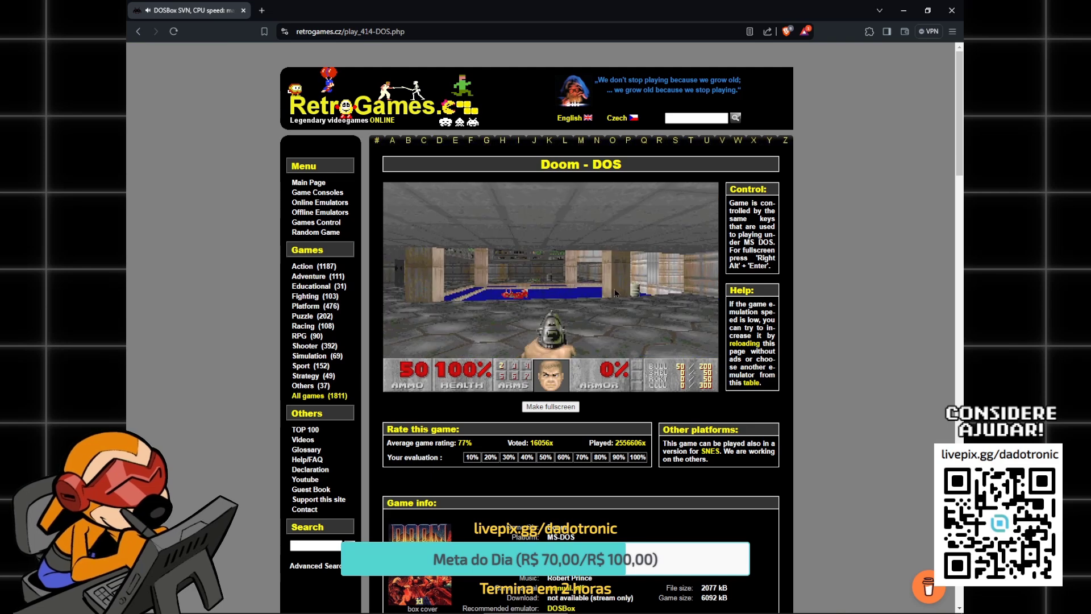
# - Turn and move through the Doom level's opening room beside the blue floor while firing the pistol
pyautogui.click(613, 289)
pyautogui.press('Right')
pyautogui.press('Up')
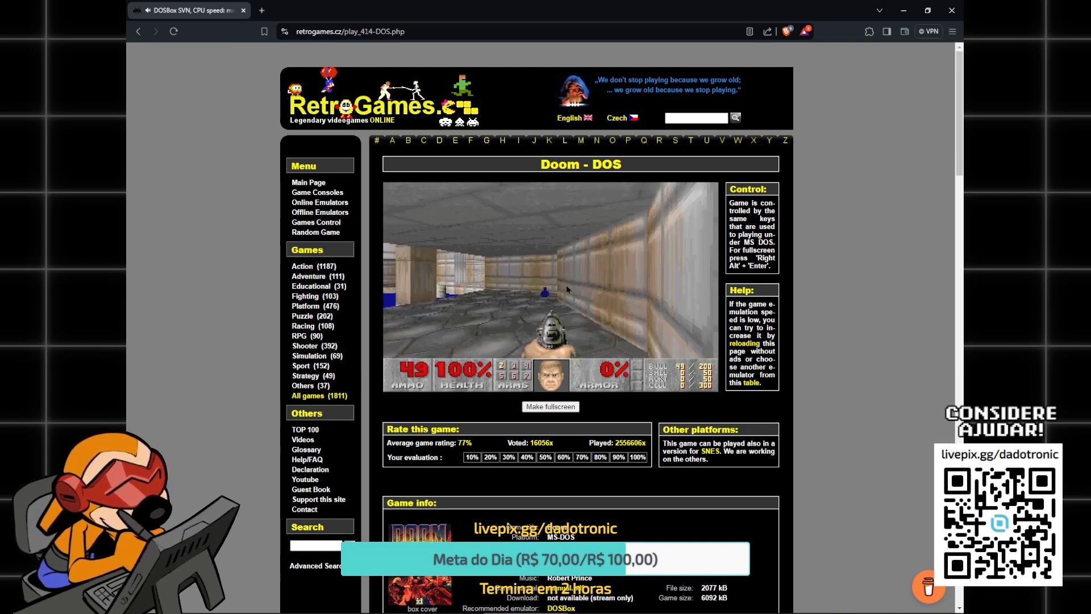
pyautogui.press('Left')
pyautogui.press('ctrl')
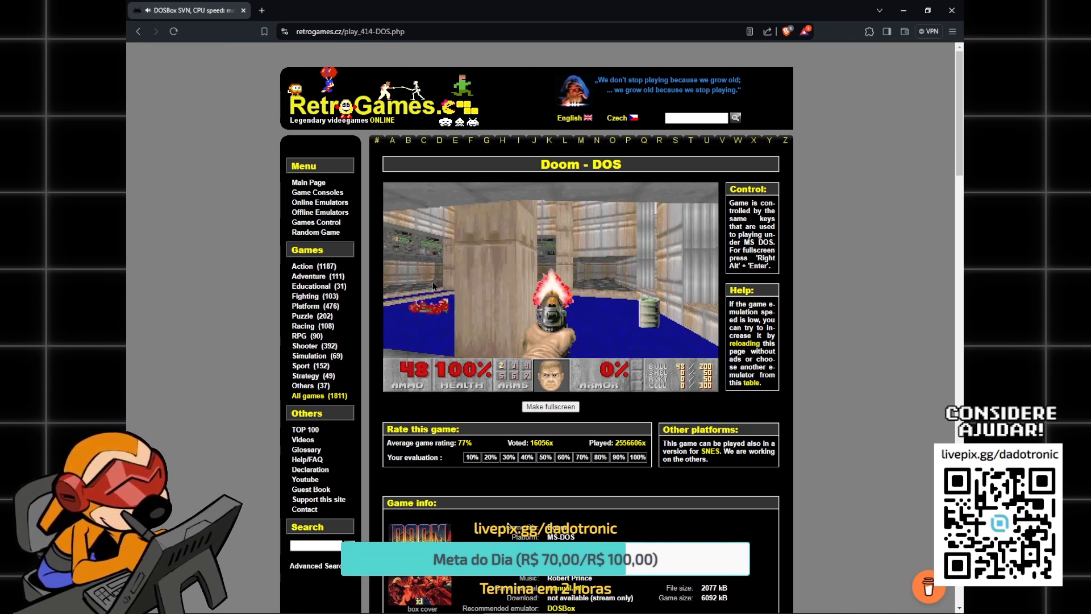
pyautogui.press('Up')
pyautogui.press('Left')
pyautogui.press('ctrl')
pyautogui.press('Left')
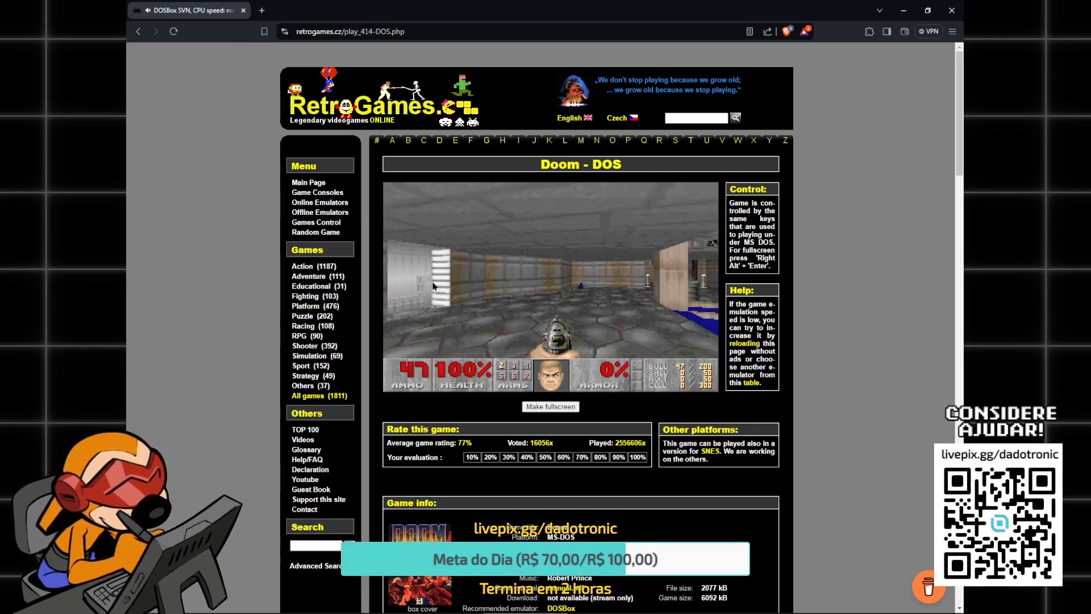
# - Walk across the Doom room along the brown panelled walls and turn toward the far hall
pyautogui.press('Up')
pyautogui.press('Up')
pyautogui.press('Right')
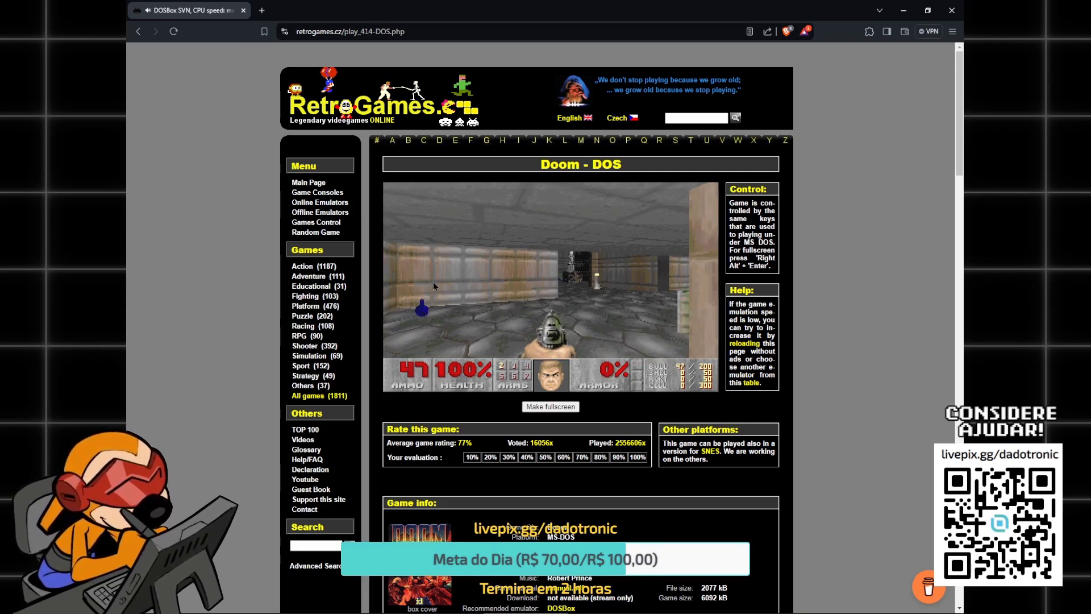
pyautogui.press('Right')
pyautogui.press('Up')
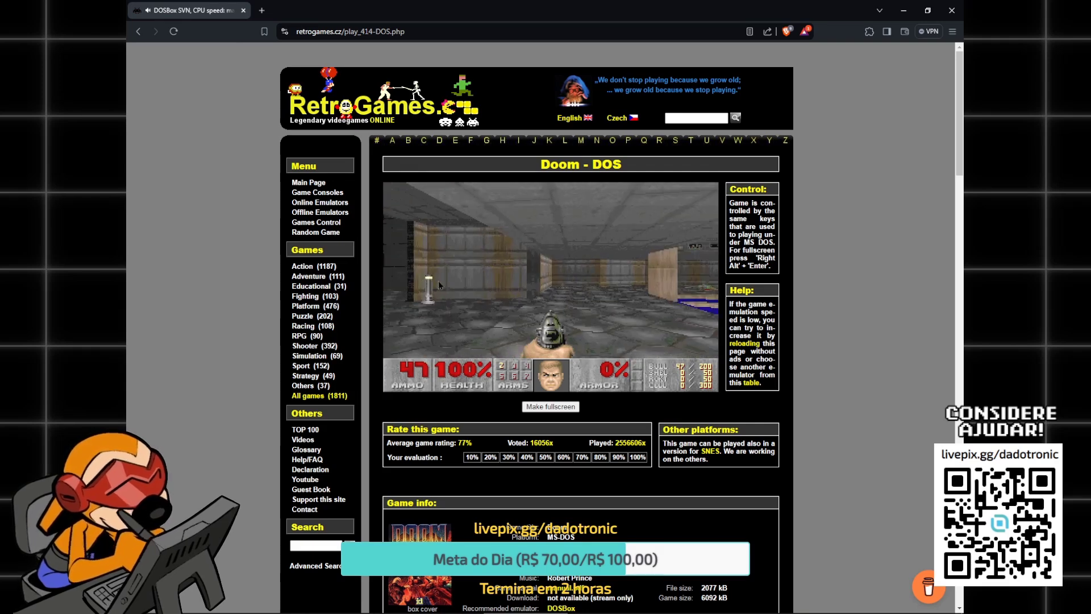
pyautogui.press('Up')
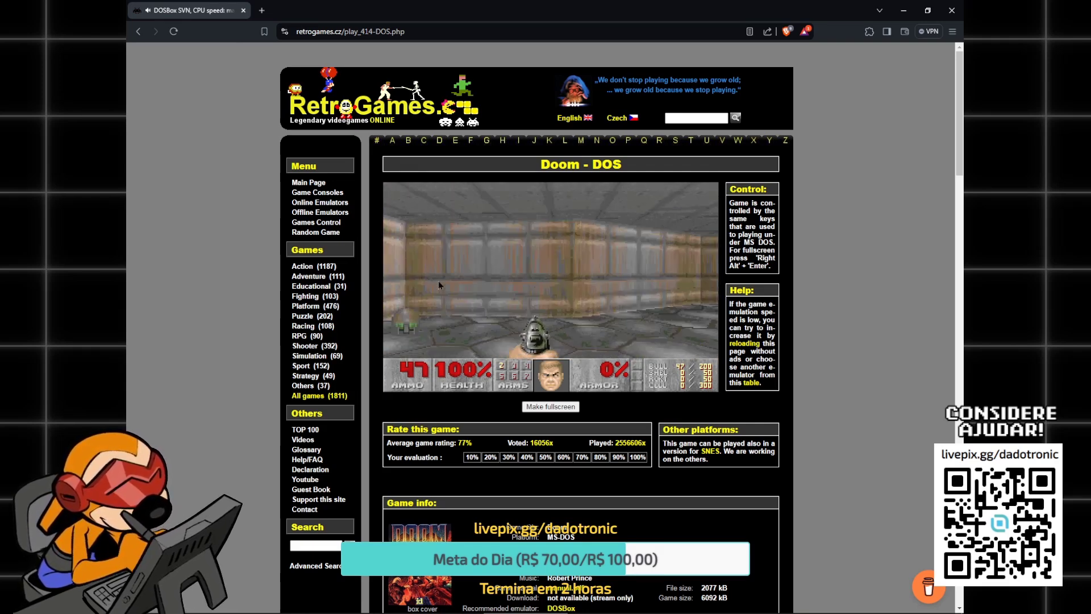
pyautogui.press('Right')
pyautogui.press('Right')
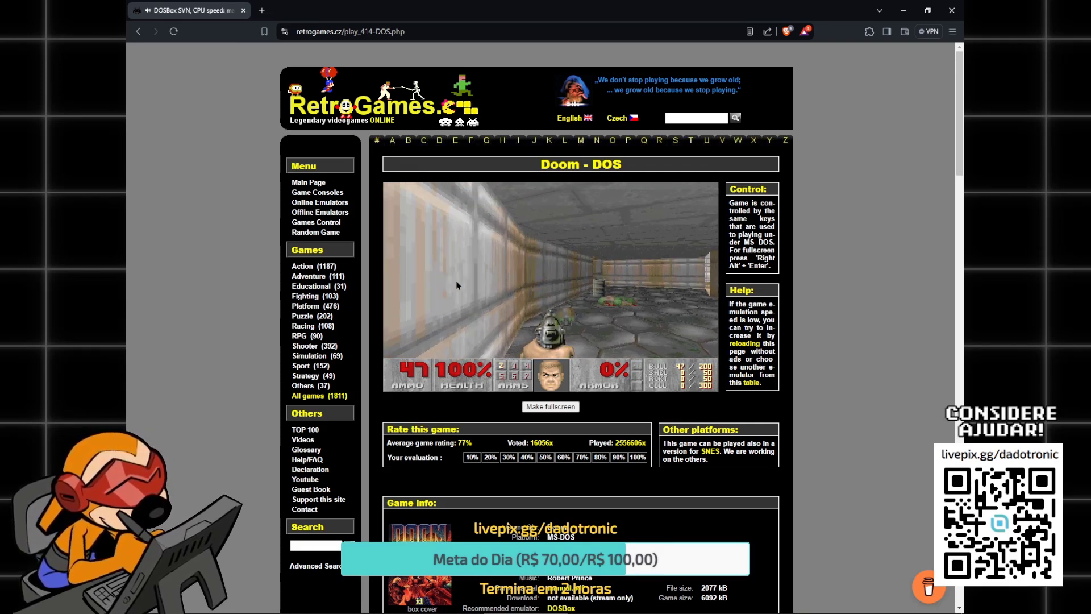
# - Fire the pistol while advancing through the Doom level, and open the game menu
pyautogui.press('ctrl')
pyautogui.press('ctrl')
pyautogui.press('Up')
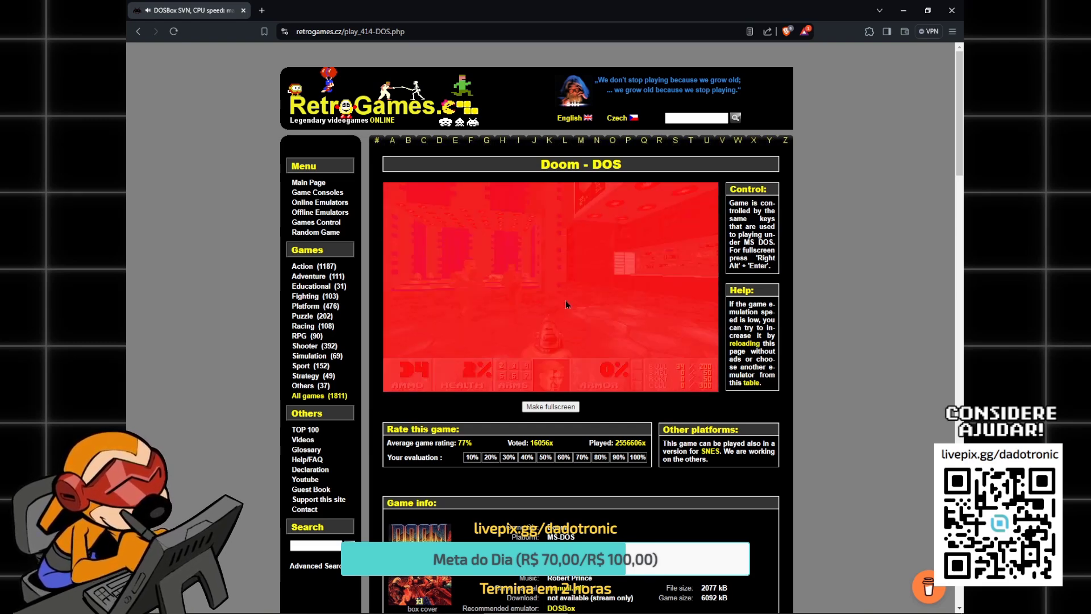
pyautogui.press('Escape')
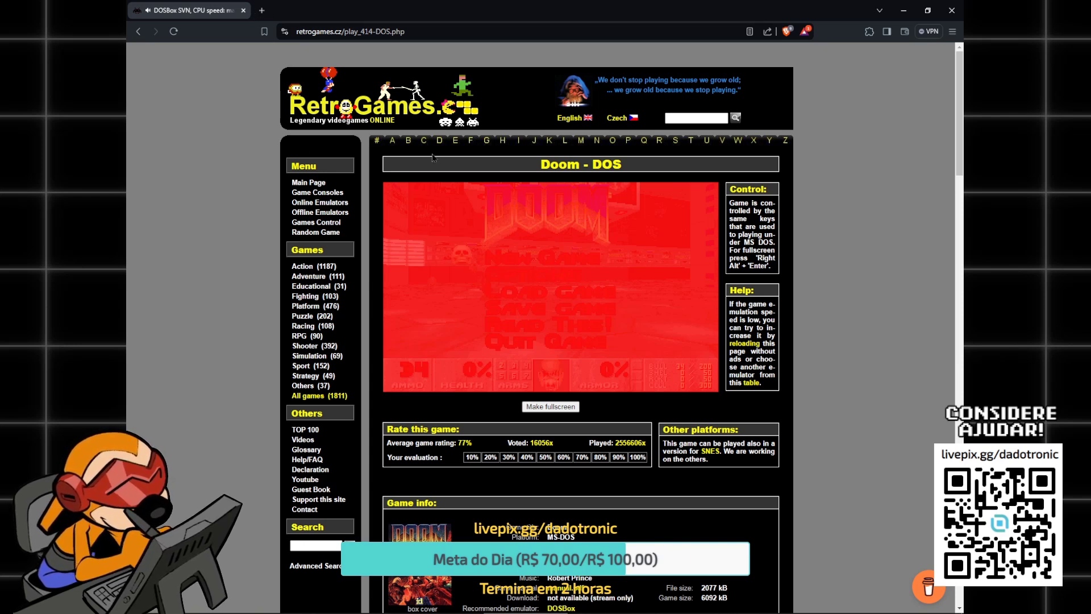
# - Search the web for "easy fps engine" in a new tab and open the Easy FPS Editor CE v1.10.5 page
pyautogui.click(262, 10)
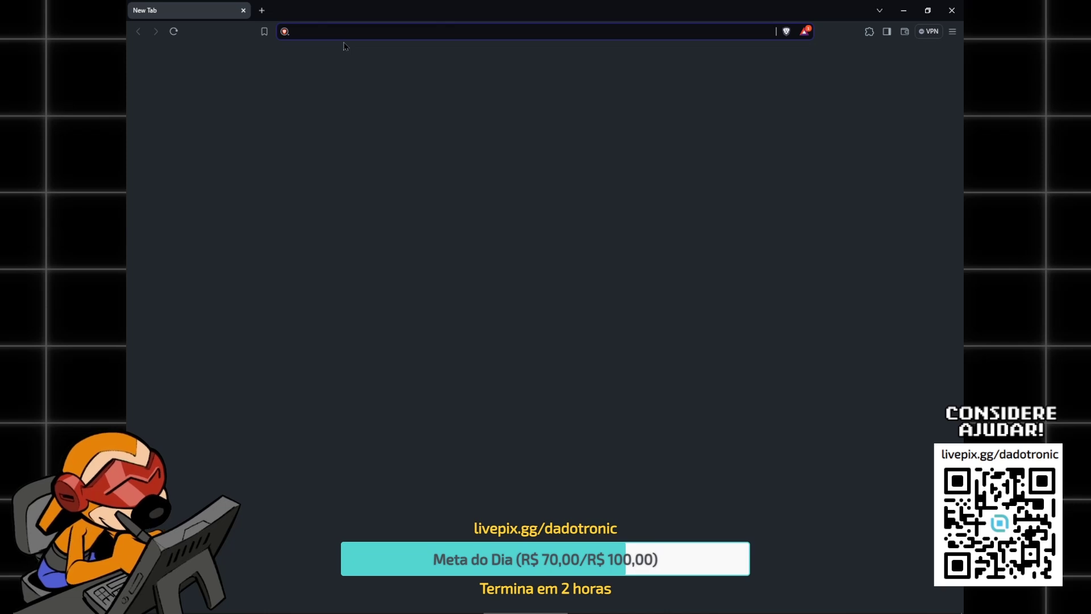
pyautogui.write('eas')
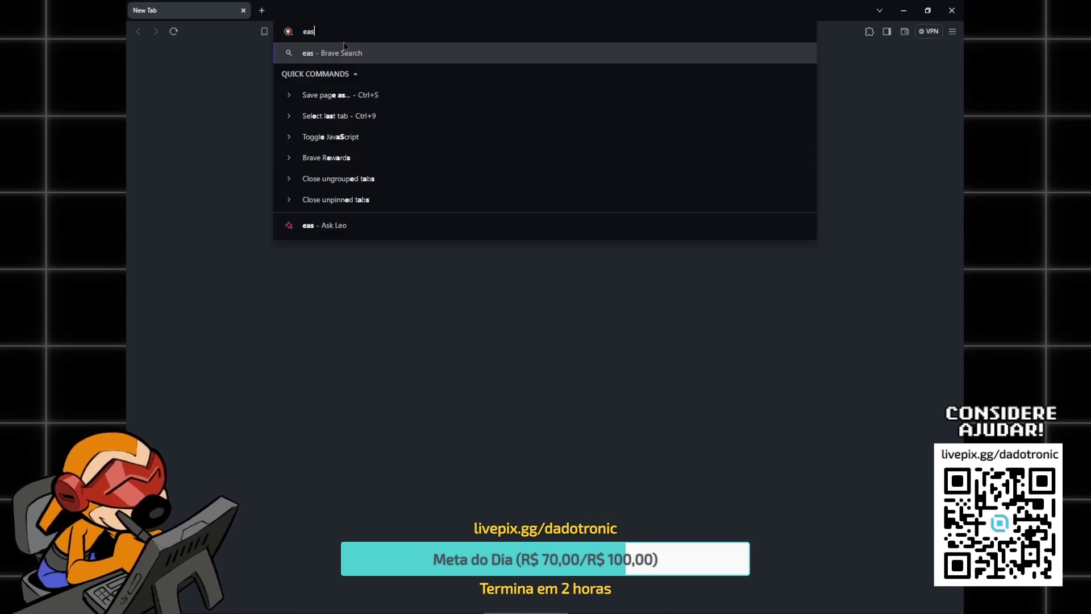
pyautogui.write('y fps engine')
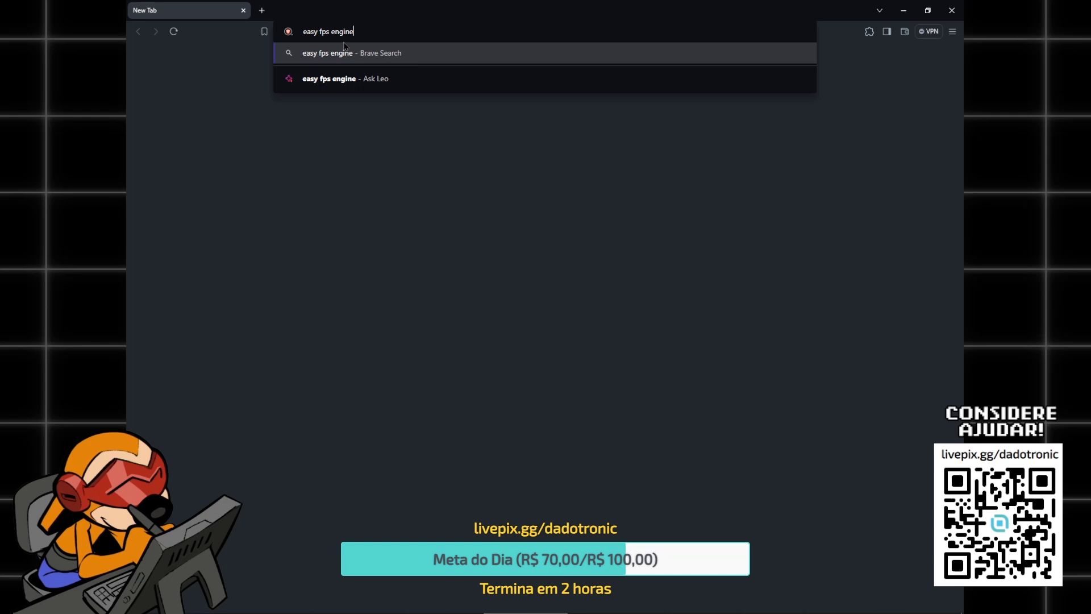
pyautogui.press('Return')
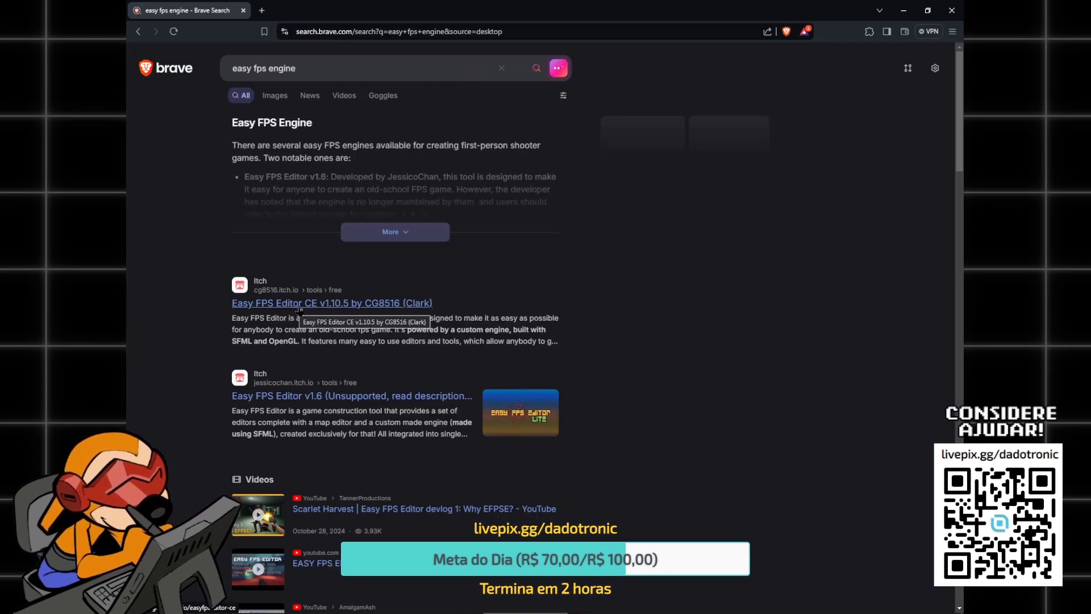
pyautogui.click(300, 307)
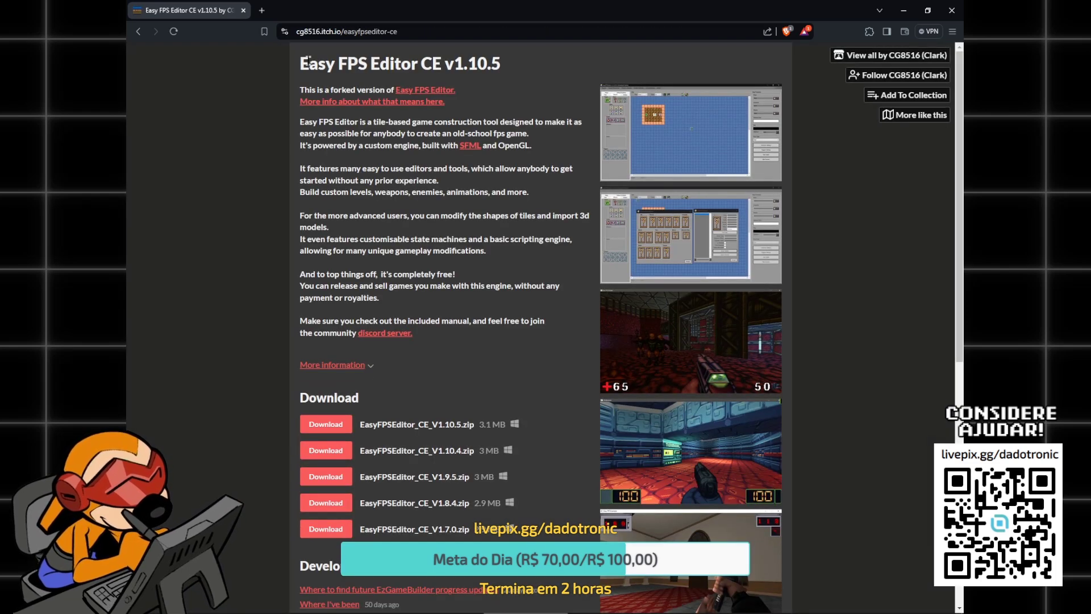
# - Examine the Easy FPS Editor CE page: its title, description, available download versions and game screenshots
pyautogui.moveTo(356, 63); pyautogui.dragTo(427, 63)
pyautogui.doubleClick(432, 63)
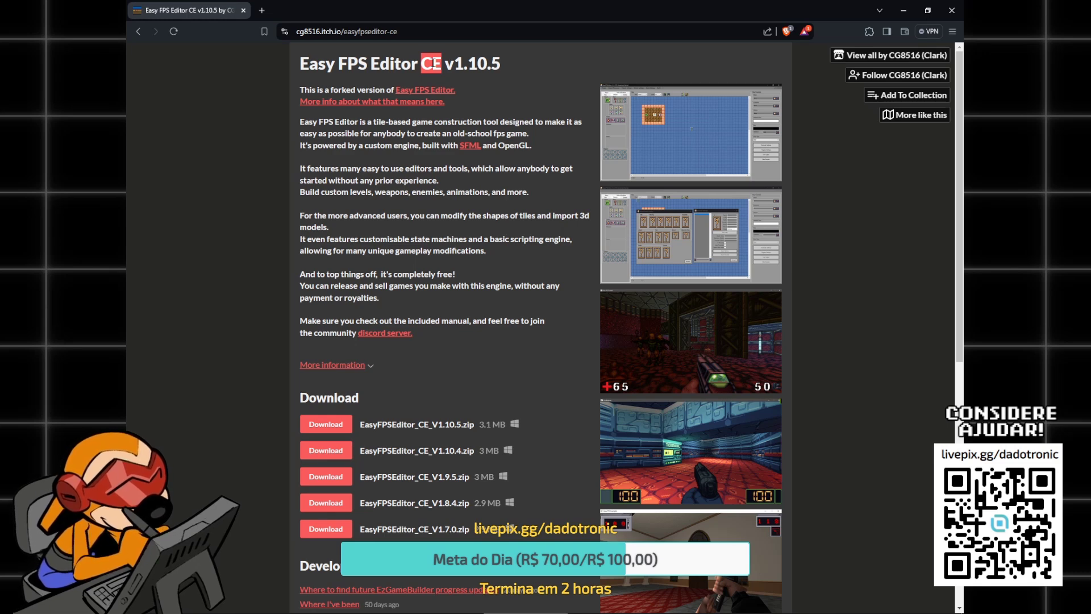
pyautogui.scroll(-4, 595, 293)
pyautogui.scroll(1, 595, 294)
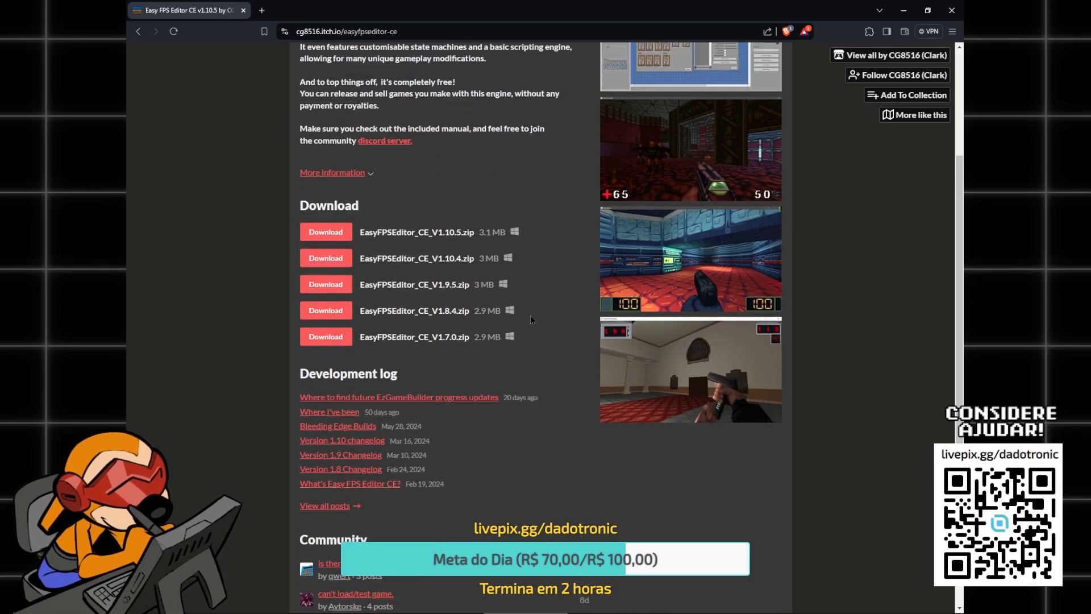
pyautogui.scroll(1, 594, 293)
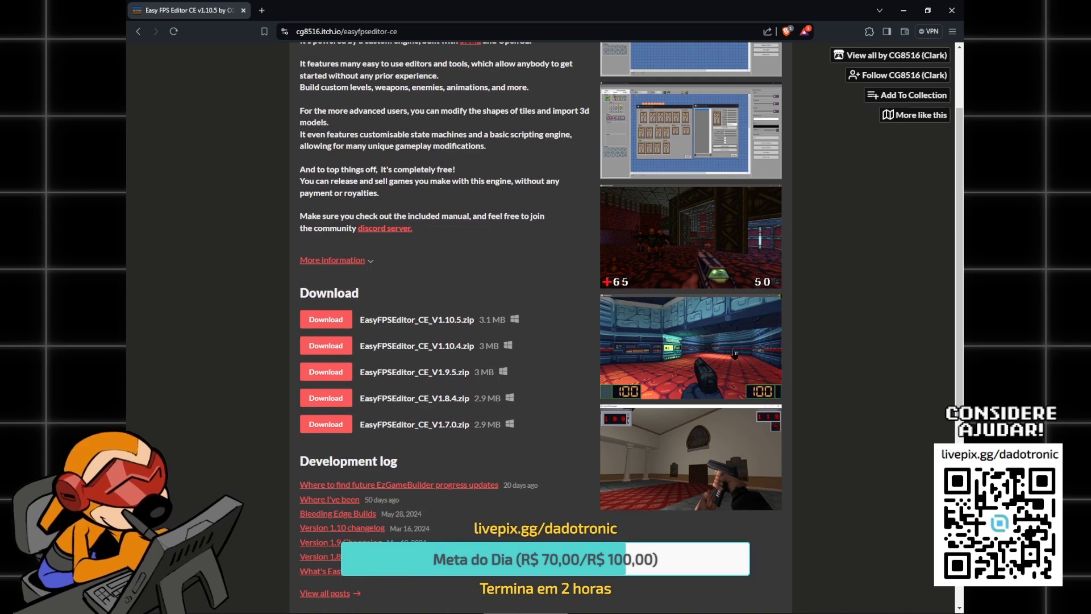
pyautogui.scroll(-2, 594, 293)
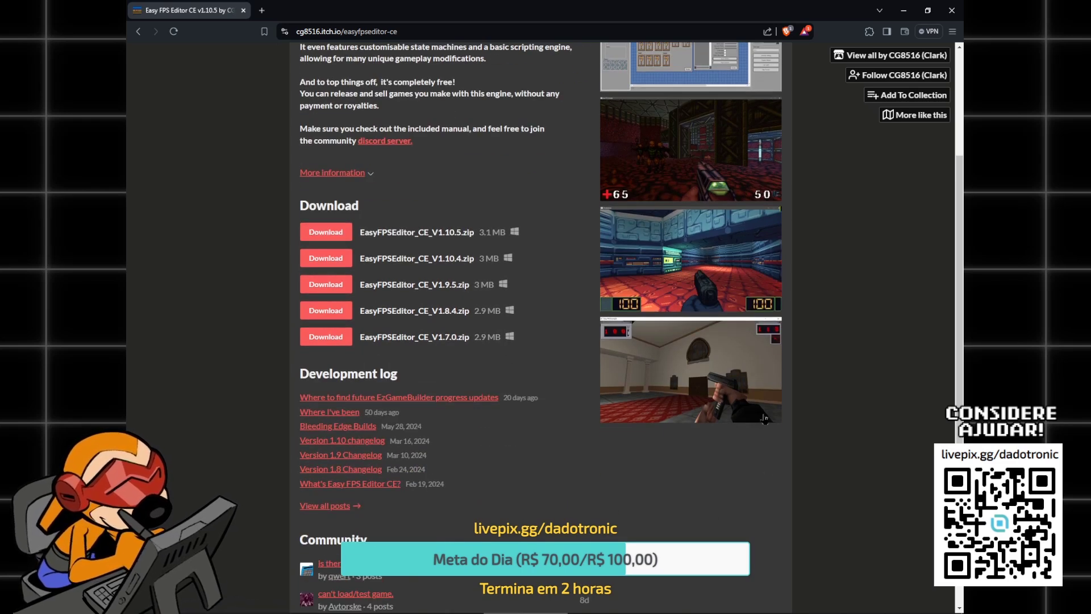
pyautogui.scroll(2, 690, 282)
pyautogui.scroll(-1, 691, 283)
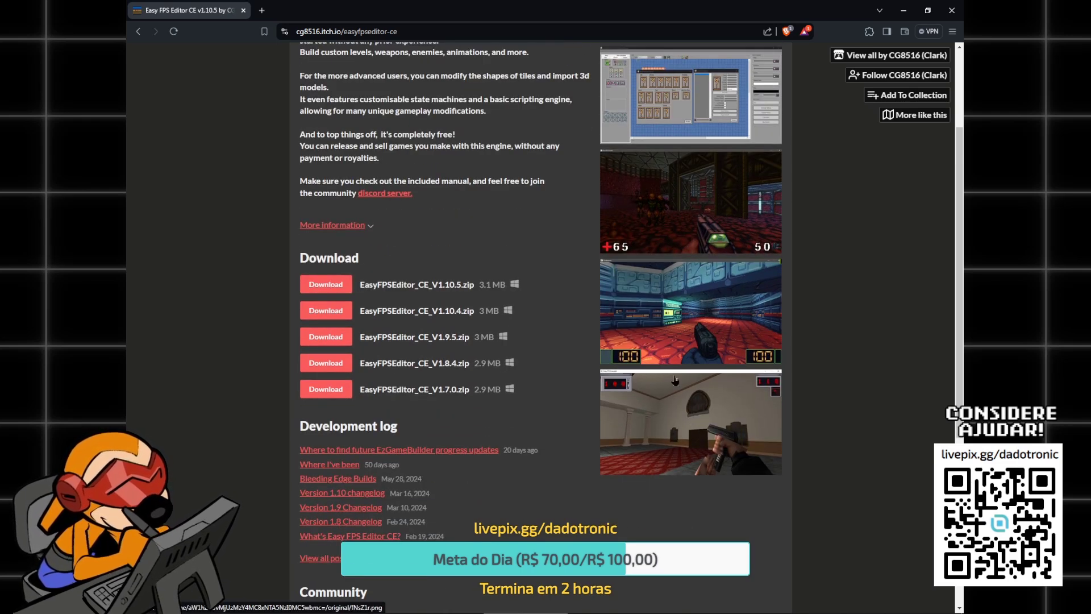
pyautogui.scroll(1, 672, 502)
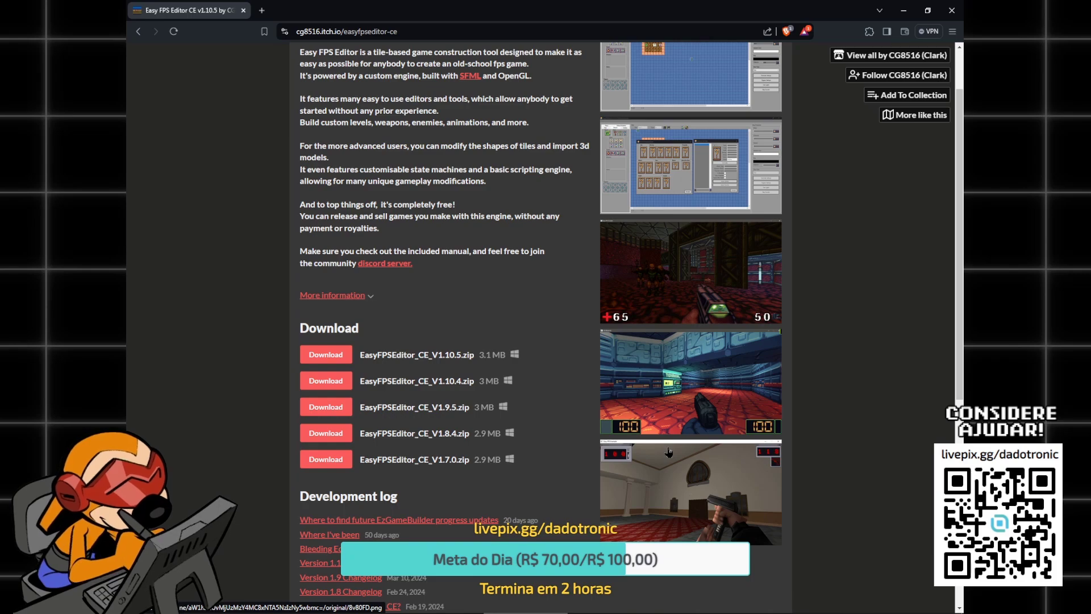
pyautogui.scroll(1, 668, 451)
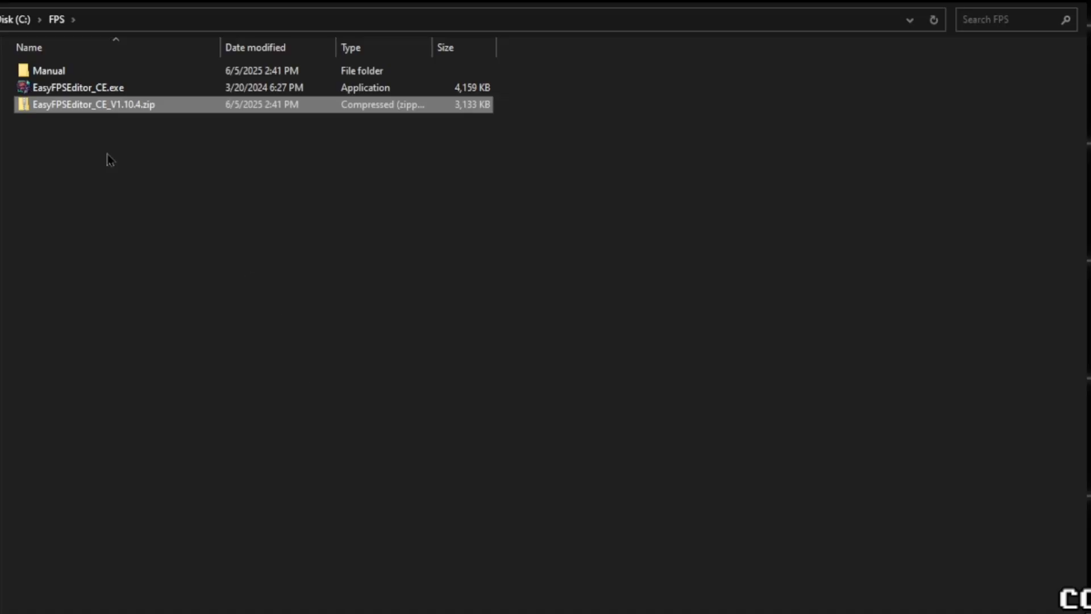
# - Look inside the Manual folder in C:\FPS, return to the FPS folder and launch EasyFPSEditor_CE.exe
pyautogui.doubleClick(46, 75)
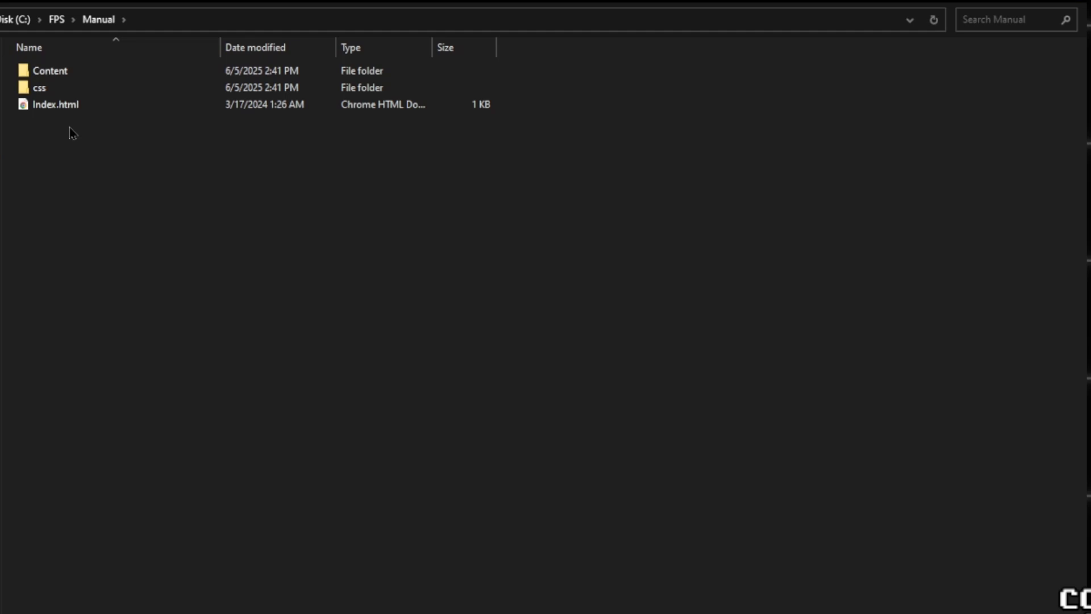
pyautogui.hotkey('alt', 'Left')
pyautogui.press('Down')
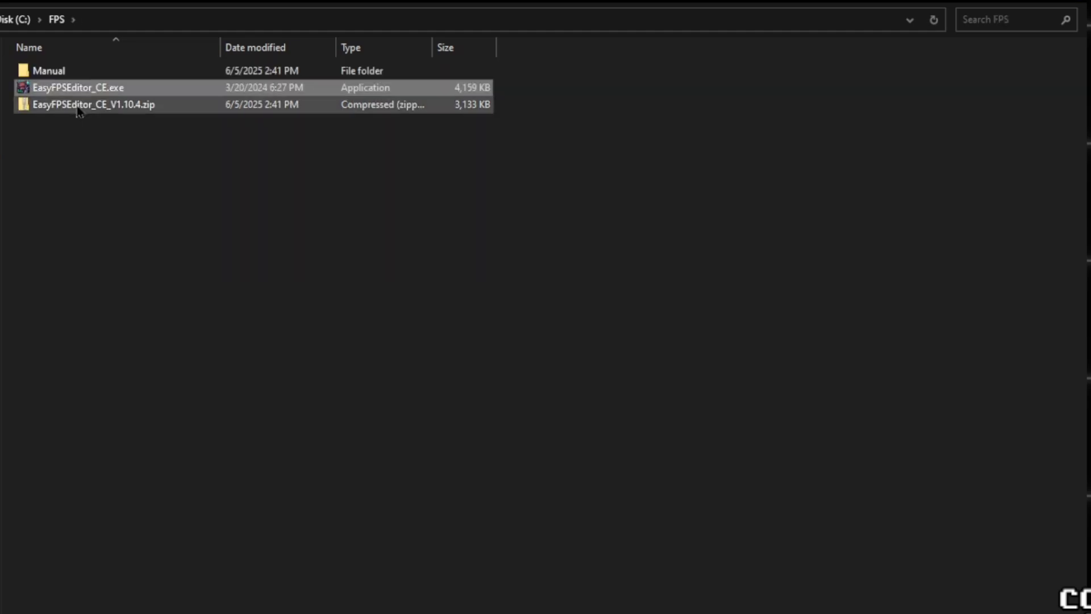
pyautogui.doubleClick(84, 90)
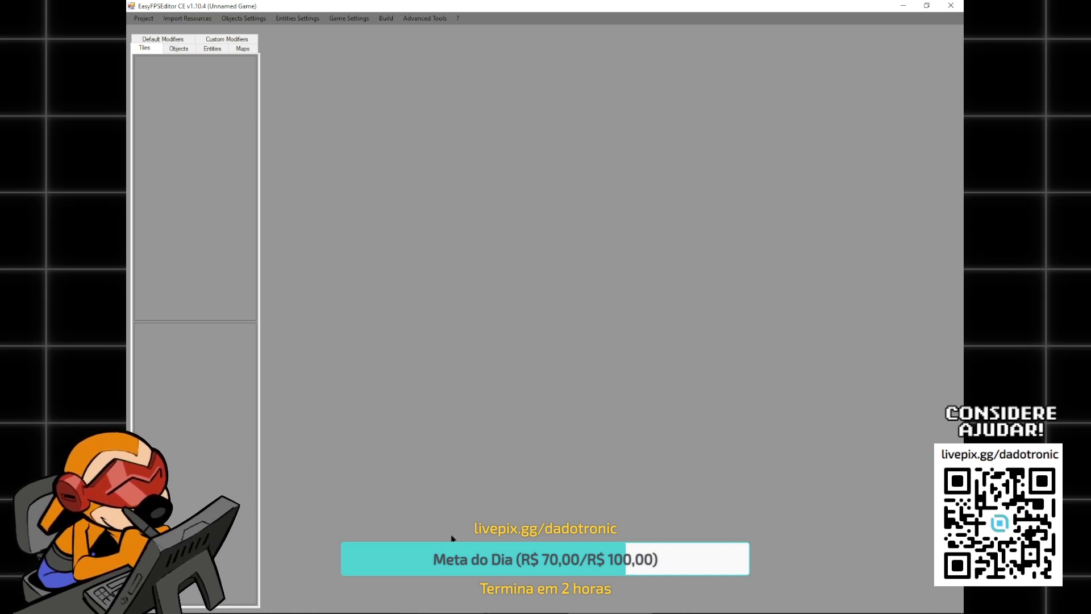
# - Switch to a blank 64 × 64 px document in Krita, select the Multibrush Tool and turn on Wrap Around Mode
pyautogui.click(465, 432)
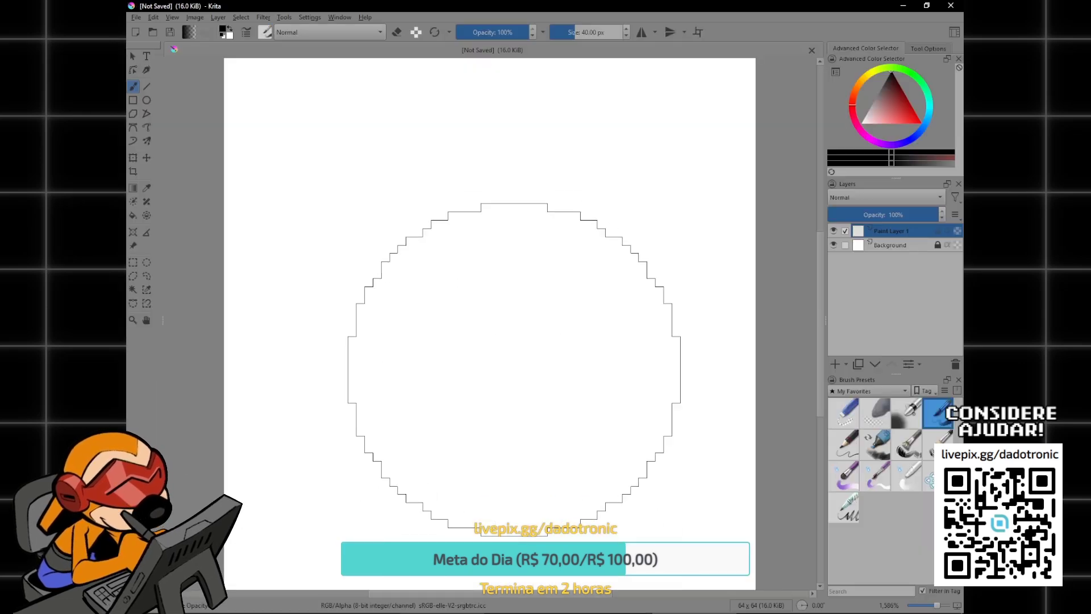
pyautogui.press('-')
pyautogui.press('+')
pyautogui.press('q')
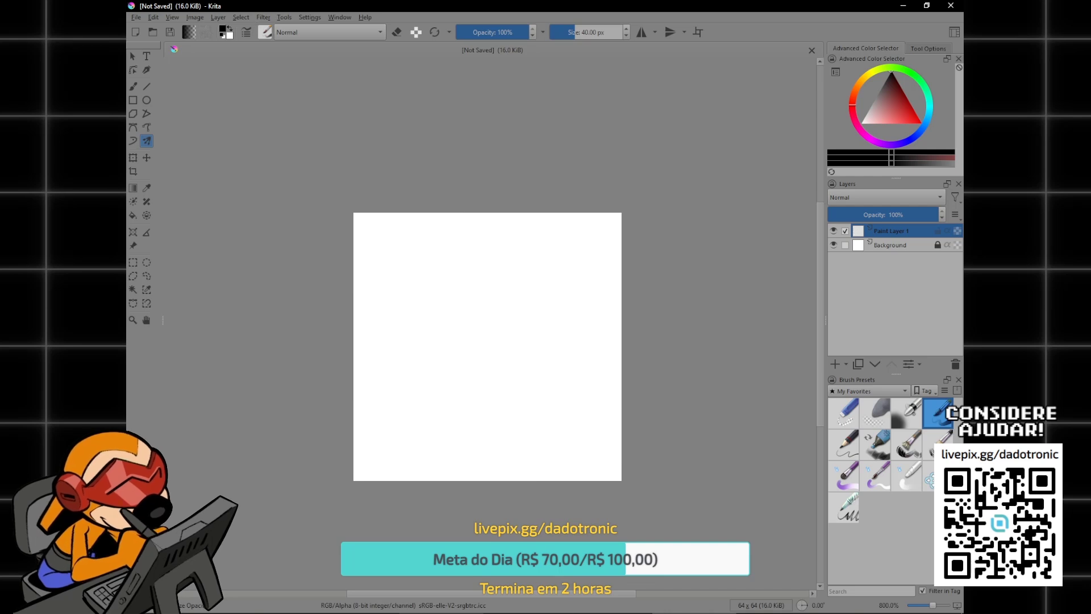
pyautogui.click(172, 18)
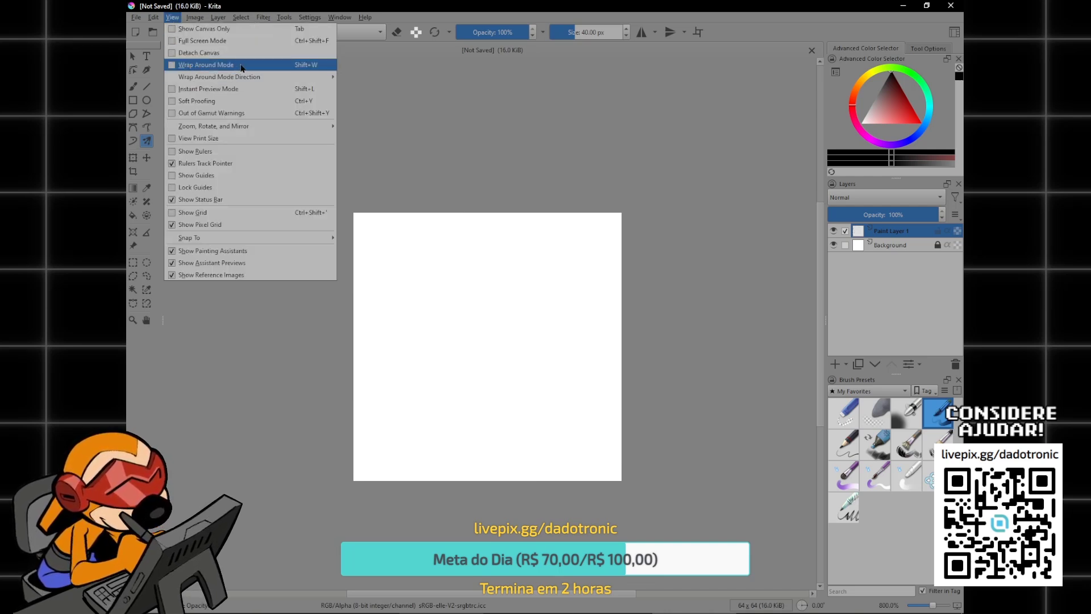
pyautogui.click(735, 201)
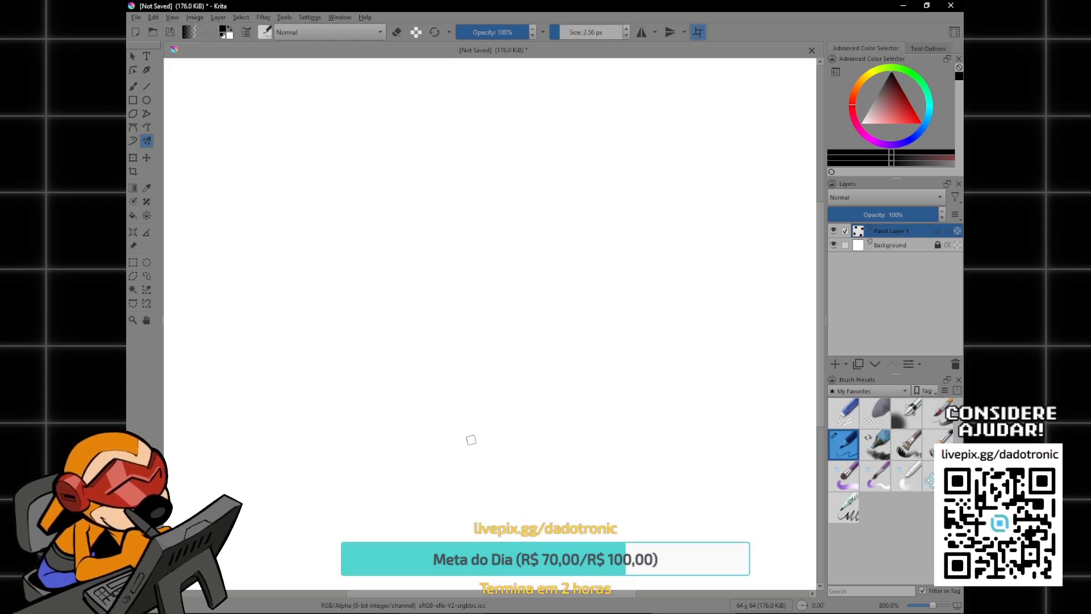
# - Try a short horizontal black Multibrush stroke with Wrap Around Mode off
pyautogui.press('w')
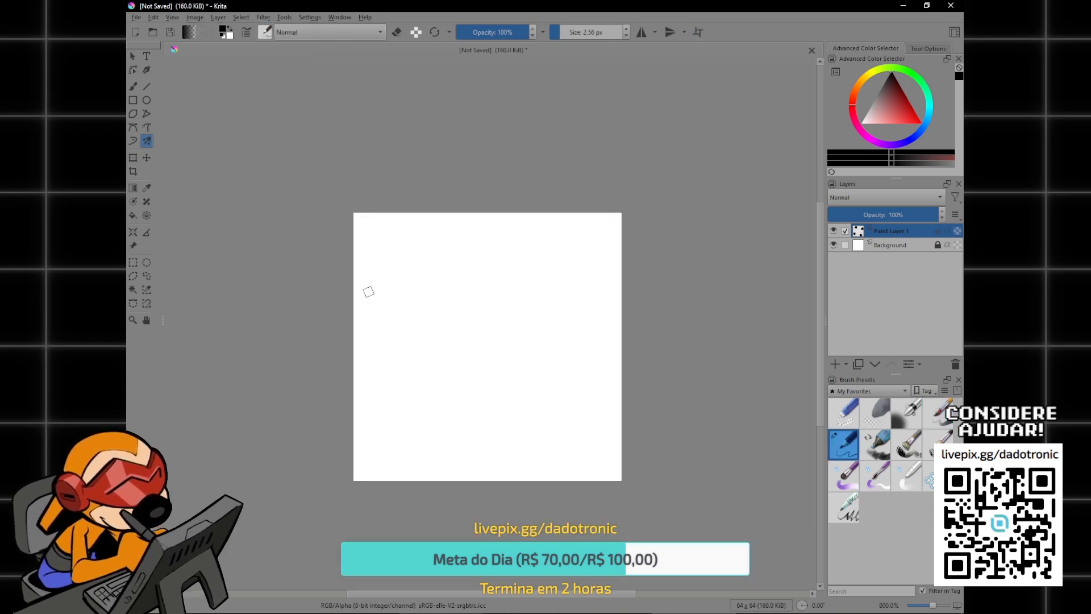
pyautogui.moveTo(358, 298); pyautogui.dragTo(391, 298)
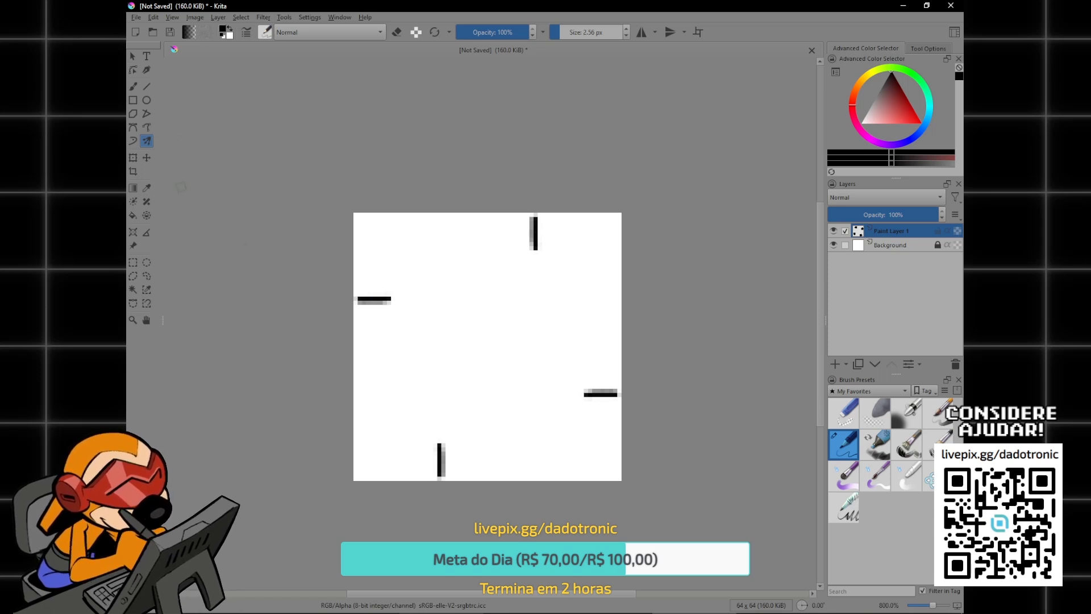
pyautogui.hotkey('ctrl', 'z')
# - Draw tileable black brick outlines with the Freehand Brush at 2.56 px and Wrap Around Mode on, undoing the first test stroke
pyautogui.press('b')
pyautogui.moveTo(359, 307); pyautogui.dragTo(512, 312)
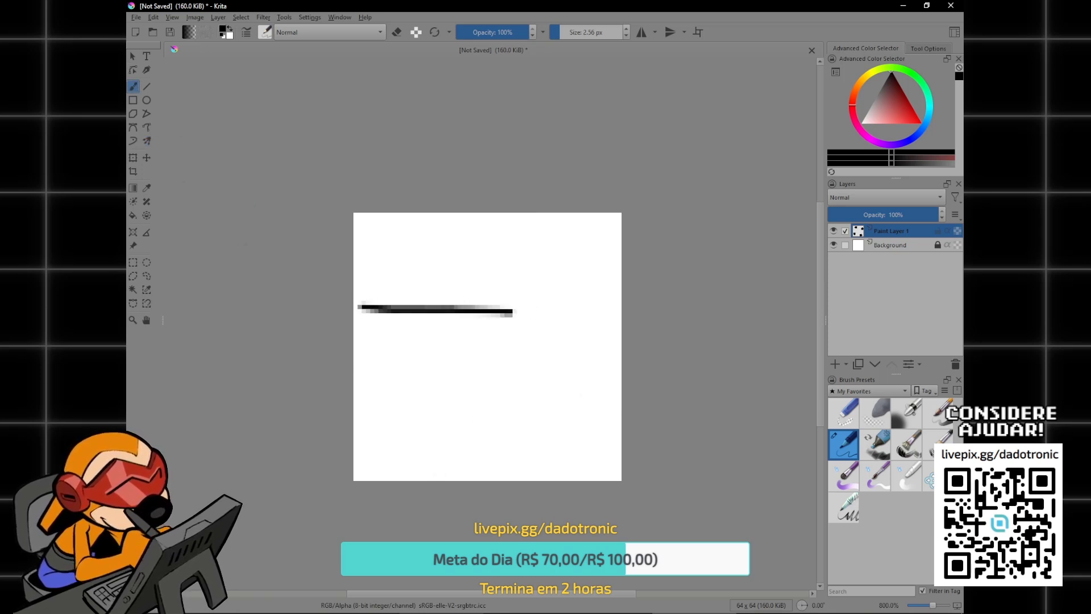
pyautogui.hotkey('ctrl', 'z')
pyautogui.press('w')
pyautogui.moveTo(366, 283); pyautogui.dragTo(647, 288)
pyautogui.moveTo(508, 285); pyautogui.dragTo(508, 171)
pyautogui.moveTo(431, 291)
pyautogui.mouseDown()
pyautogui.moveTo(431, 435)
pyautogui.moveTo(619, 433)
pyautogui.mouseUp()
pyautogui.moveTo(537, 435); pyautogui.dragTo(722, 428)
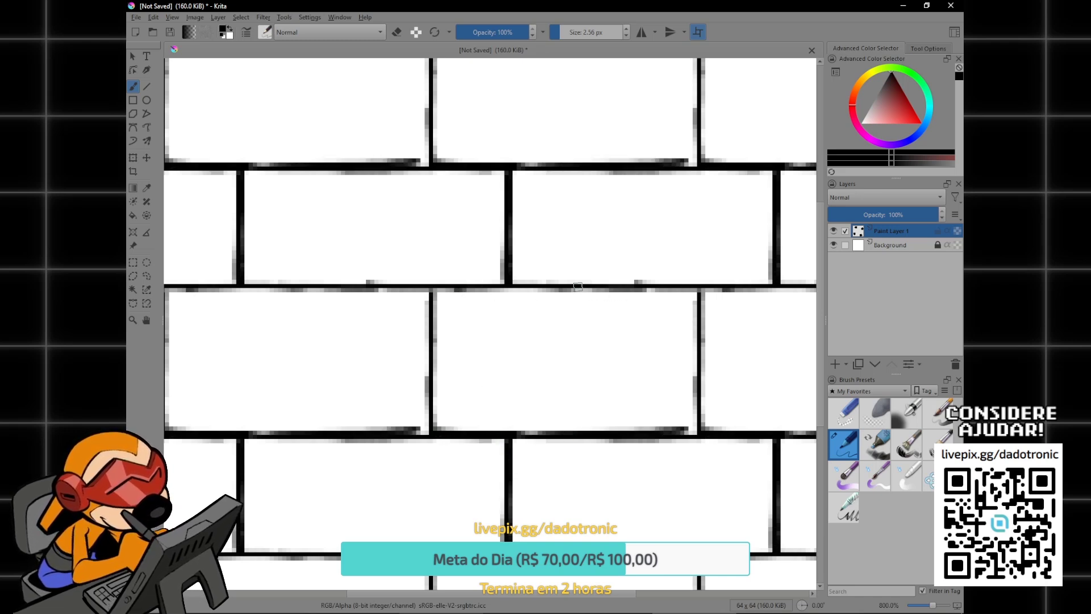
pyautogui.moveTo(601, 288); pyautogui.dragTo(694, 289)
# - Paint the bricks orange-brown with a 10.06 px brush in Wrap Around Mode, adding lighter edges and thin scratches at 1.69 px
pyautogui.click(899, 103)
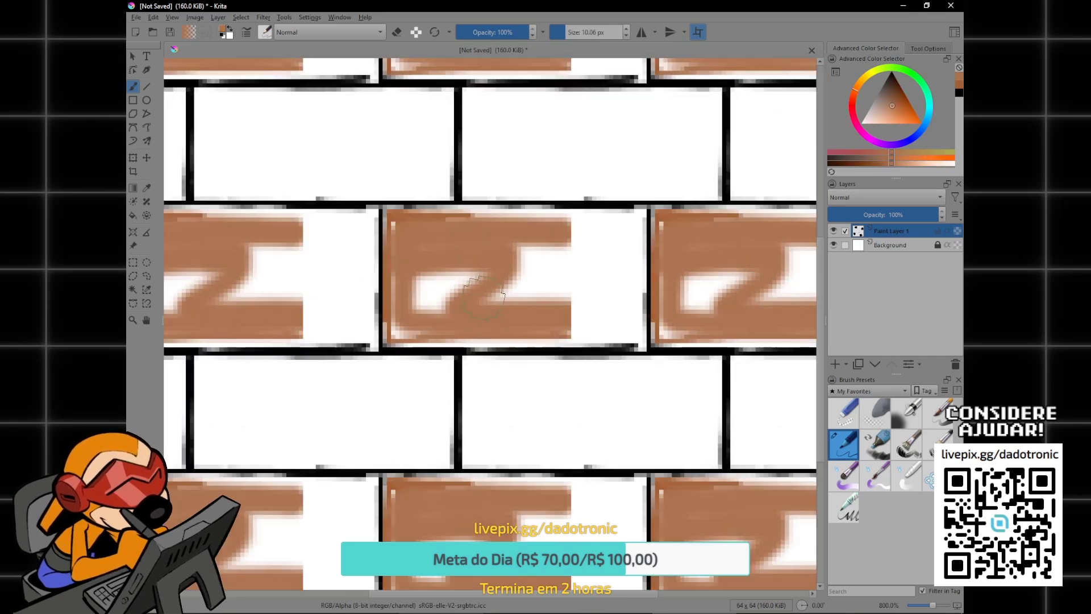
pyautogui.moveTo(541, 307)
pyautogui.mouseDown()
pyautogui.moveTo(602, 330)
pyautogui.moveTo(608, 215)
pyautogui.moveTo(526, 253)
pyautogui.moveTo(575, 284)
pyautogui.moveTo(605, 284)
pyautogui.mouseUp()
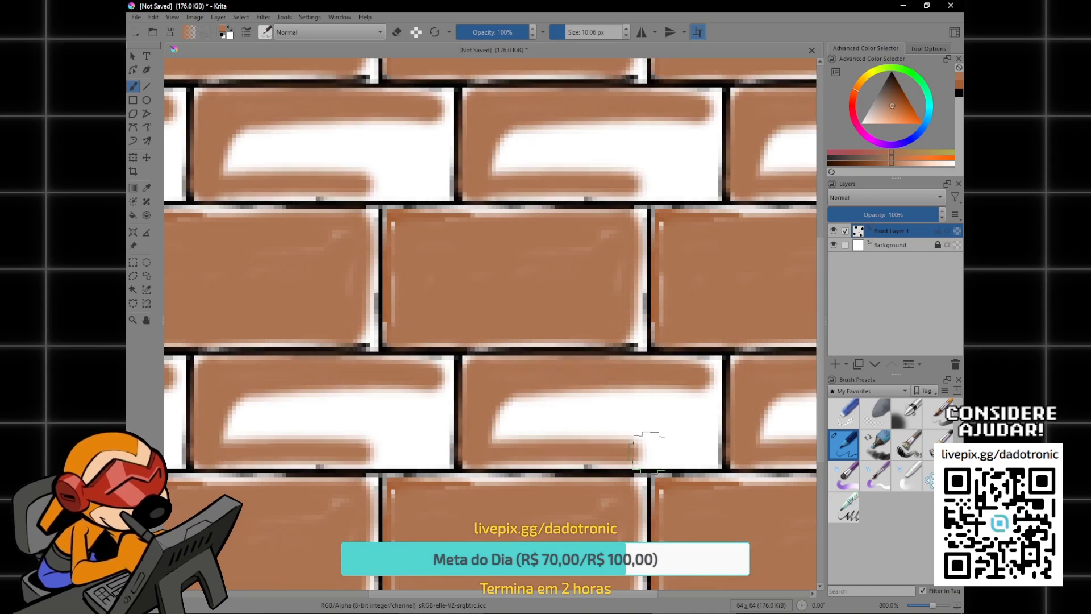
pyautogui.moveTo(646, 439)
pyautogui.mouseDown()
pyautogui.moveTo(694, 433)
pyautogui.moveTo(520, 410)
pyautogui.moveTo(659, 436)
pyautogui.mouseUp()
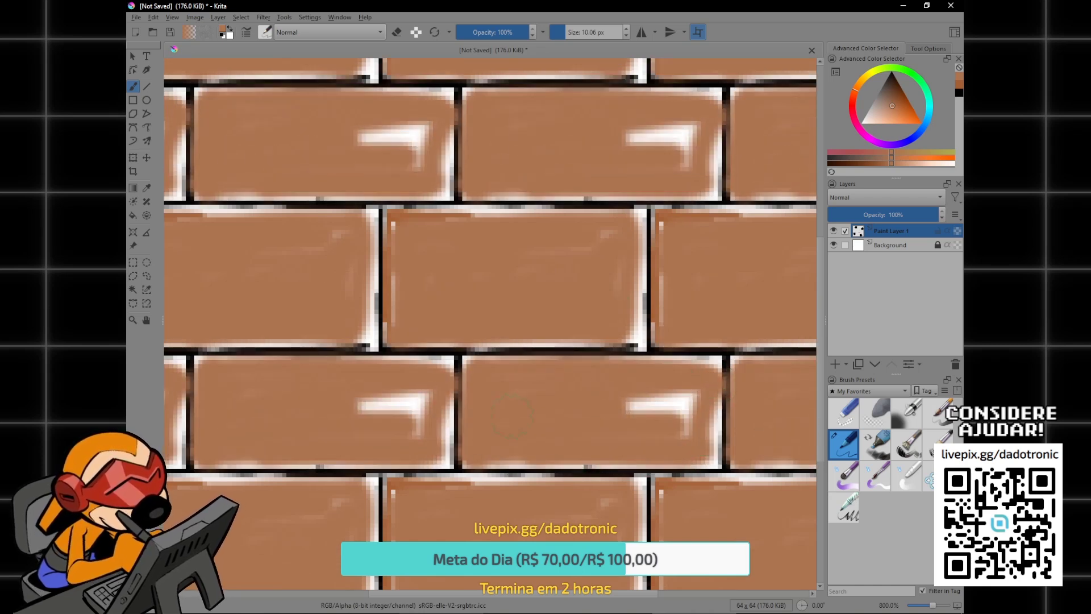
pyautogui.moveTo(484, 407)
pyautogui.mouseDown()
pyautogui.moveTo(483, 379)
pyautogui.moveTo(523, 379)
pyautogui.mouseUp()
pyautogui.moveTo(671, 400)
pyautogui.mouseDown()
pyautogui.moveTo(656, 438)
pyautogui.moveTo(688, 420)
pyautogui.moveTo(540, 466)
pyautogui.moveTo(691, 398)
pyautogui.moveTo(699, 367)
pyautogui.moveTo(710, 432)
pyautogui.moveTo(489, 472)
pyautogui.mouseUp()
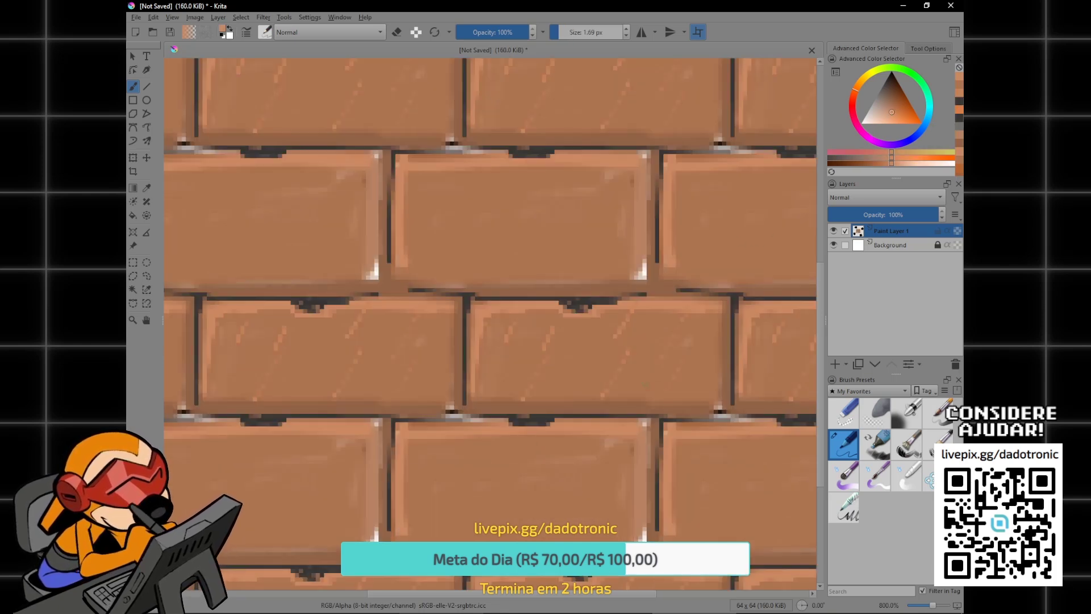
# - Save the brick texture as the PNG image textura1.png and the grey stone variant as textura2.png
pyautogui.click(135, 17)
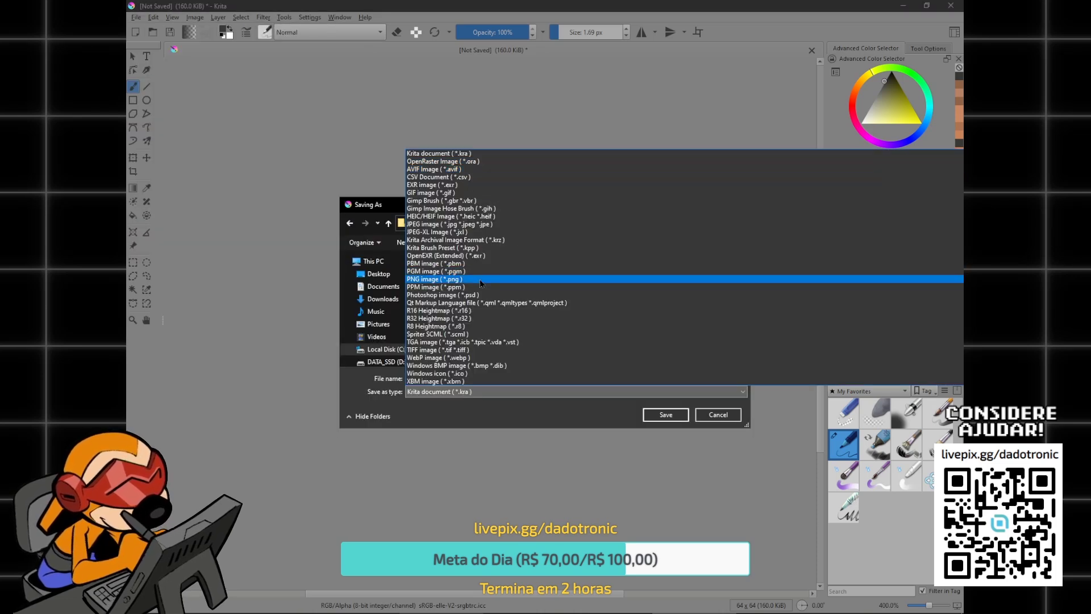
pyautogui.click(455, 278)
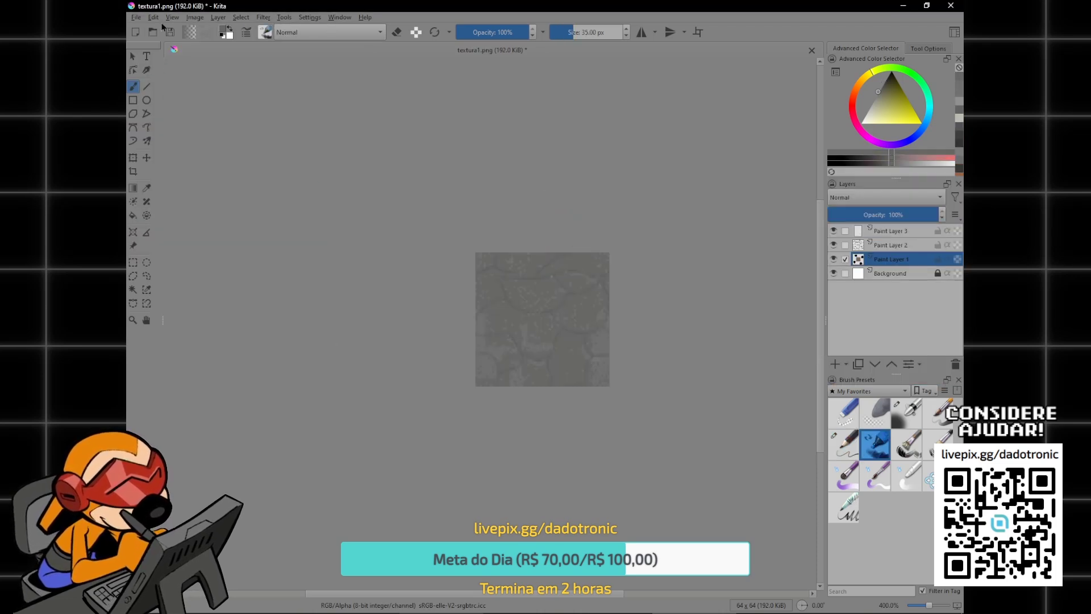
pyautogui.click(136, 17)
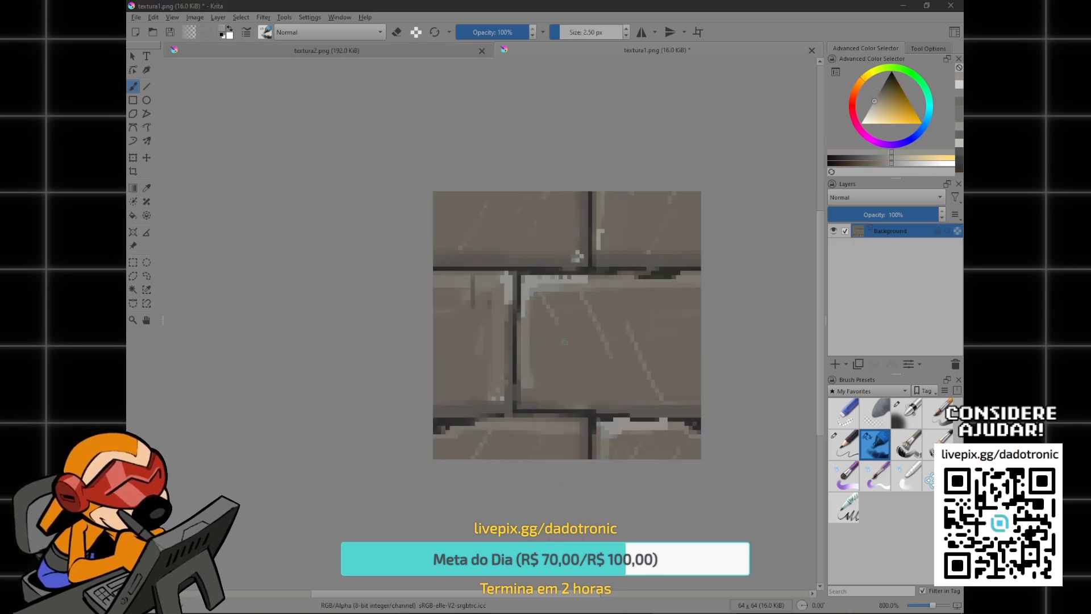
pyautogui.moveTo(570, 364); pyautogui.dragTo(526, 363, button='middle')
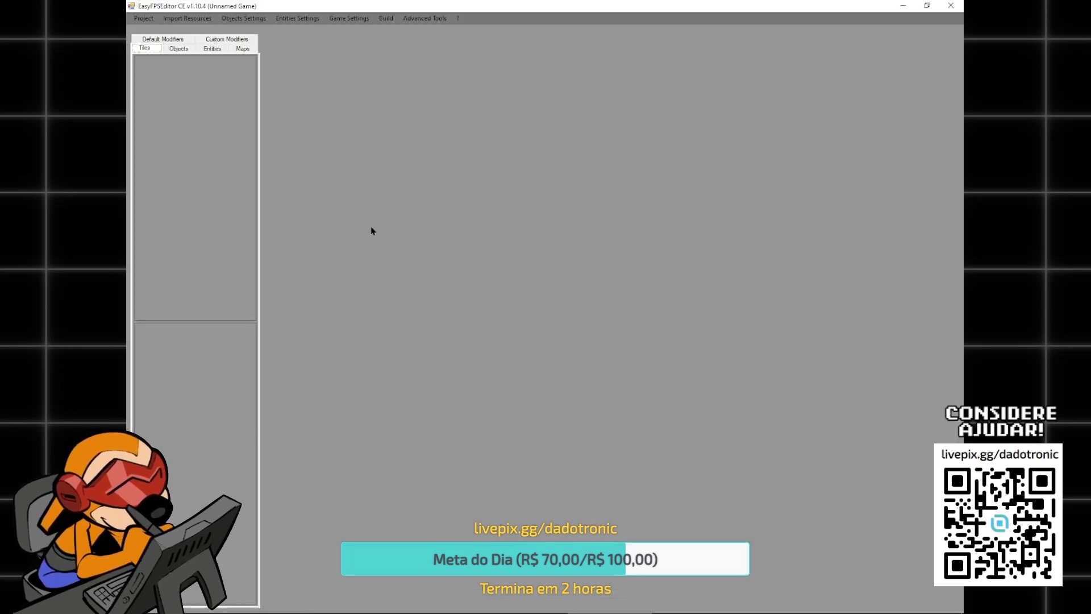
# - Switch to EasyFPSEditor CE and create a new project named FPS
pyautogui.click(166, 19)
pyautogui.click(346, 151)
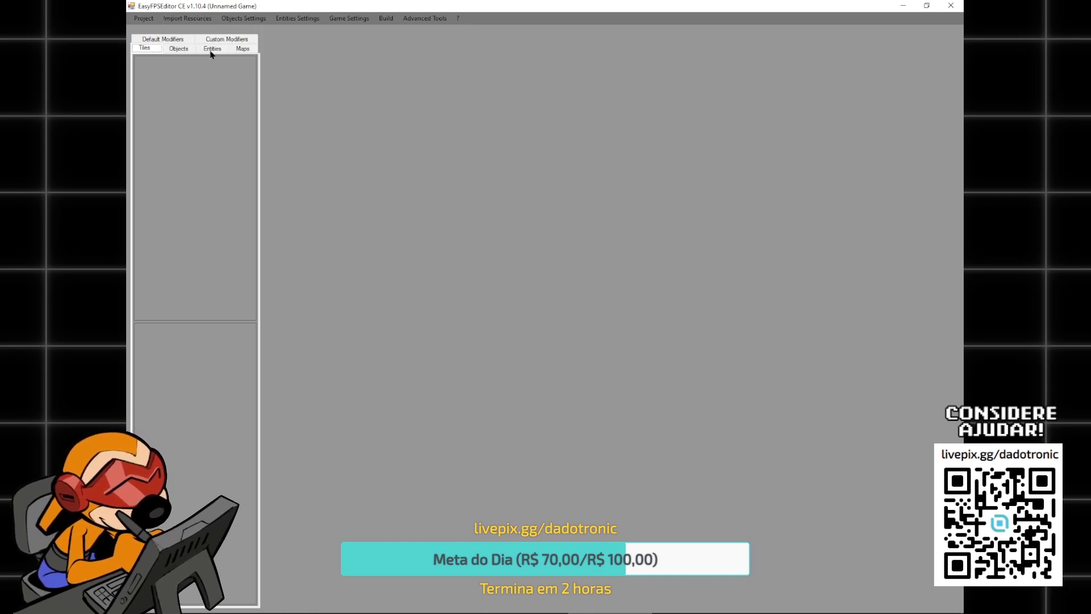
pyautogui.click(144, 19)
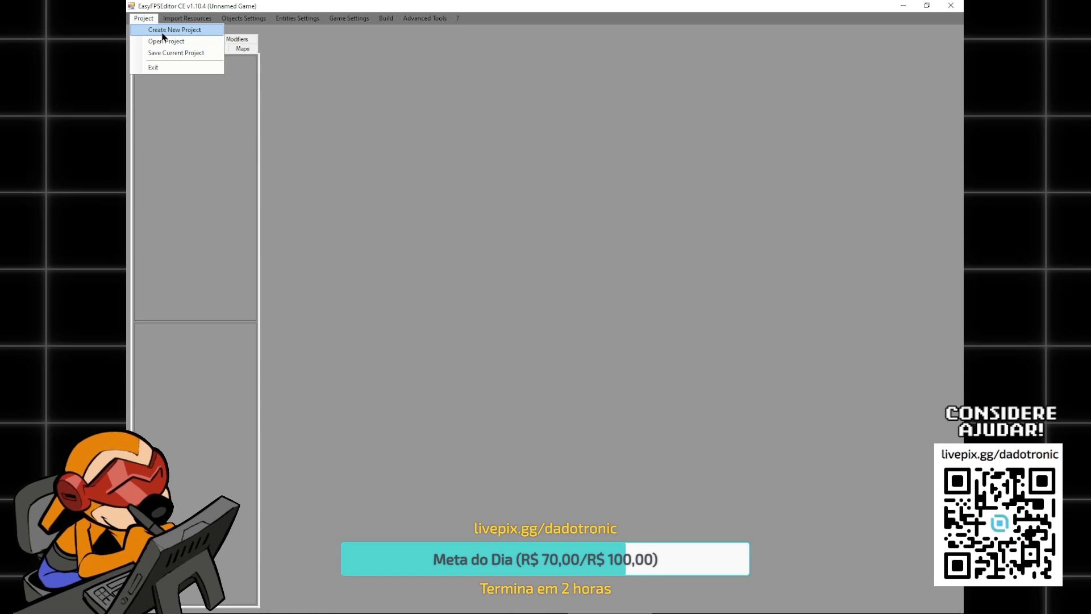
pyautogui.click(164, 33)
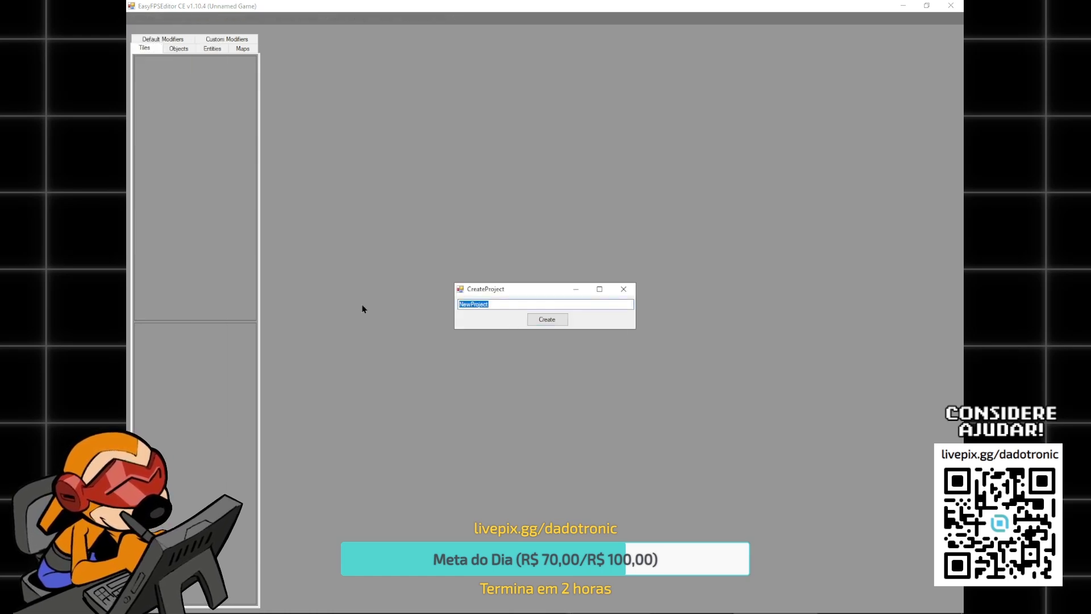
pyautogui.write('FPS')
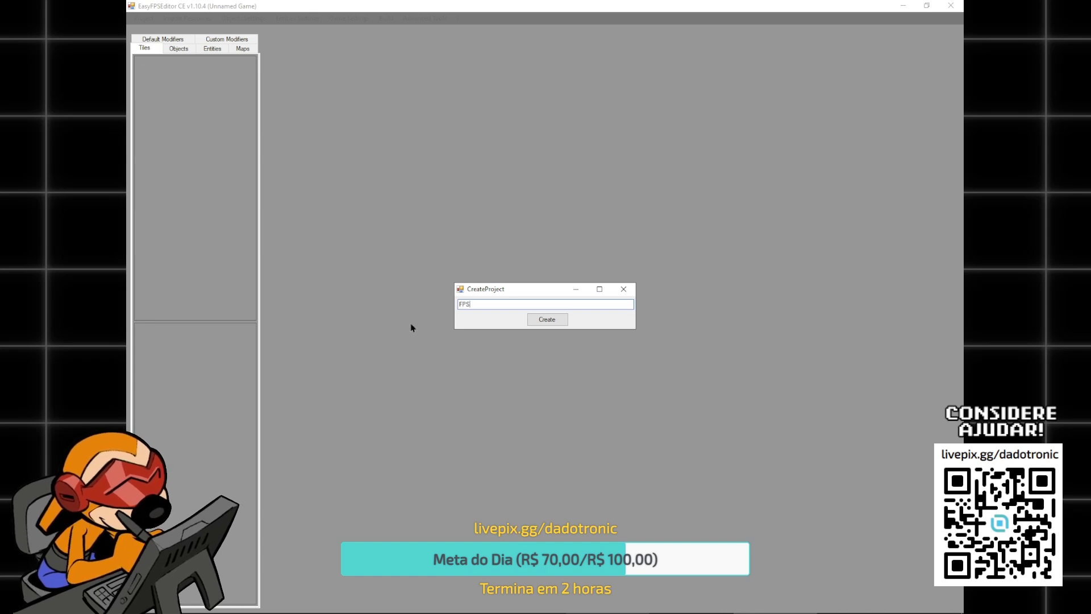
pyautogui.press('Return')
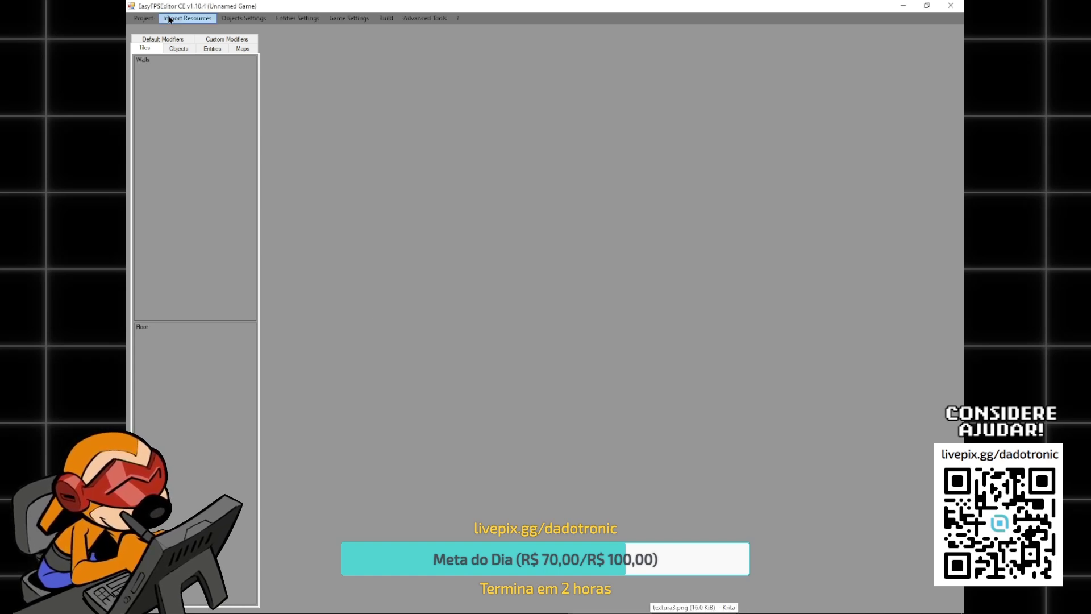
# - Import textura1.png, textura2.png and textura3.png from C:\FPS\Assets as wall textures
pyautogui.click(170, 19)
pyautogui.click(193, 30)
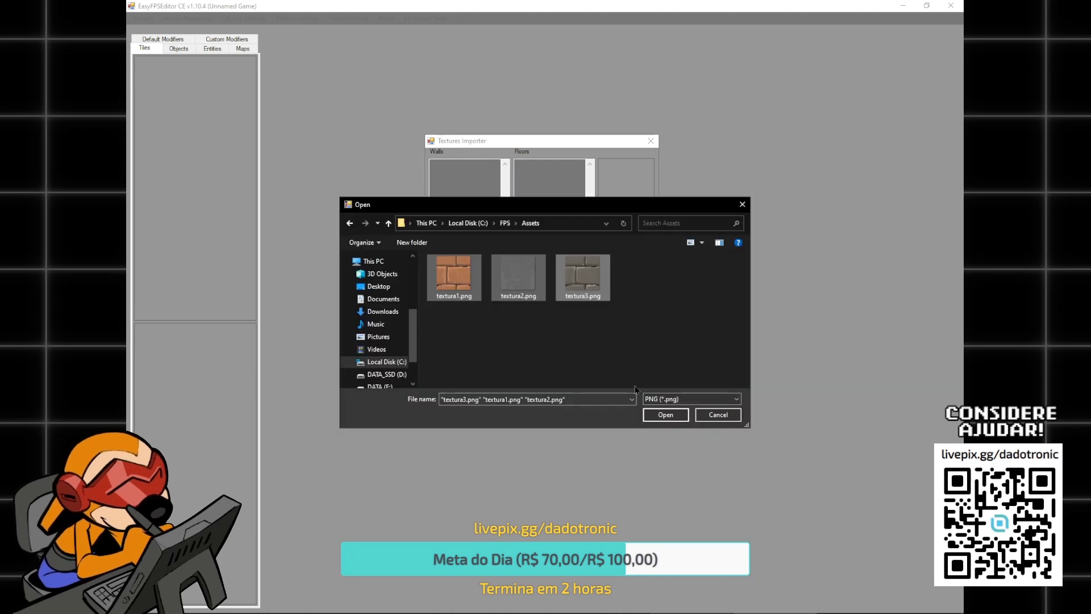
pyautogui.click(665, 414)
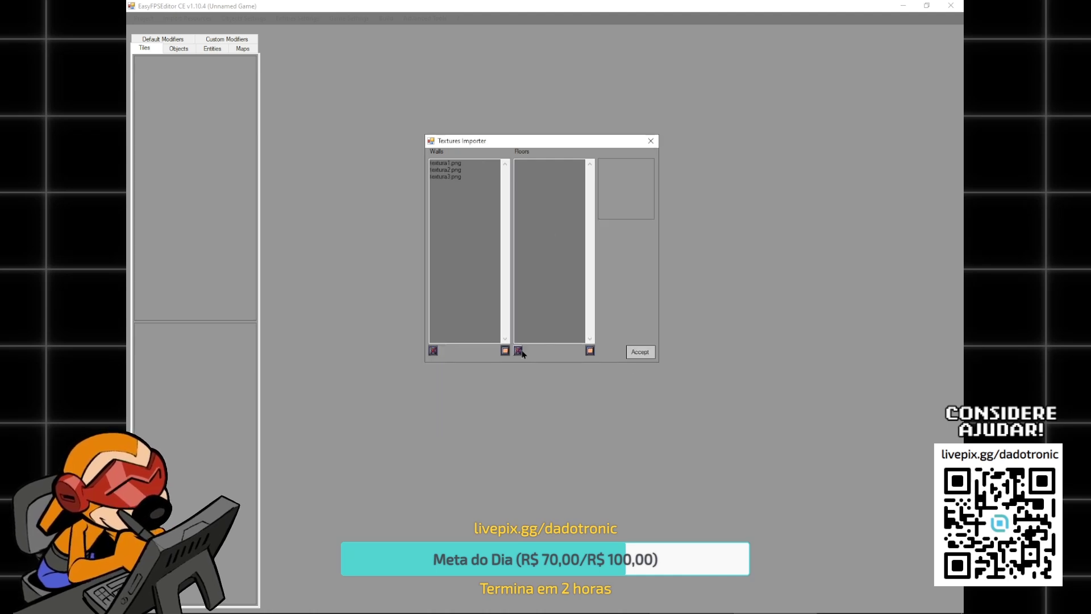
# - Import textura1.png, textura2.png and textura3.png as floor textures as well, preview textura2.png and accept the import
pyautogui.click(590, 350)
pyautogui.click(461, 290)
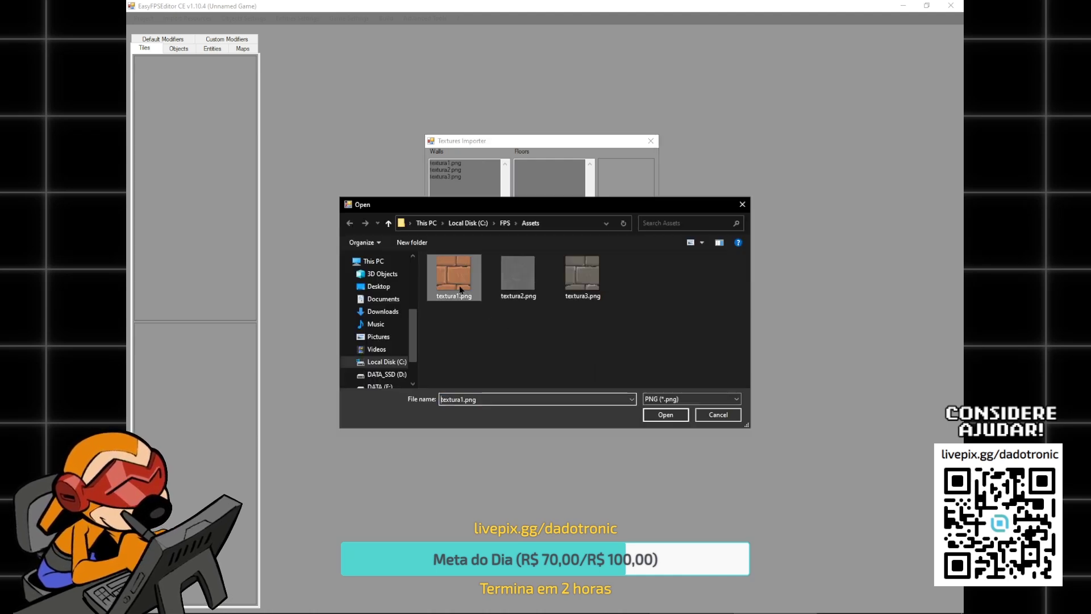
pyautogui.keyDown('shift'); pyautogui.click(591, 281); pyautogui.keyUp('shift')
pyautogui.click(665, 415)
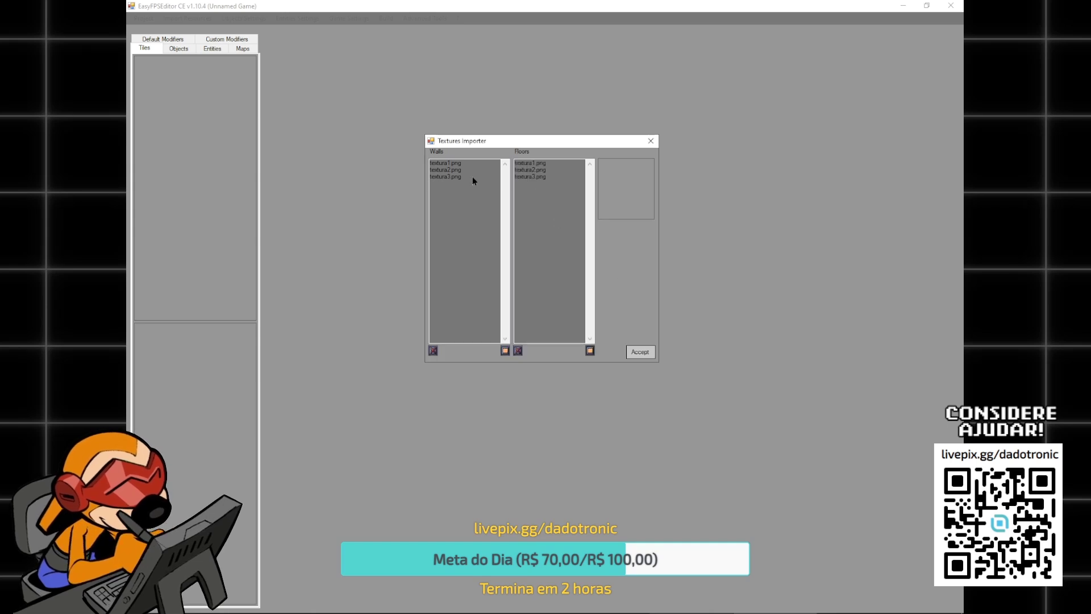
pyautogui.click(457, 170)
pyautogui.click(528, 170)
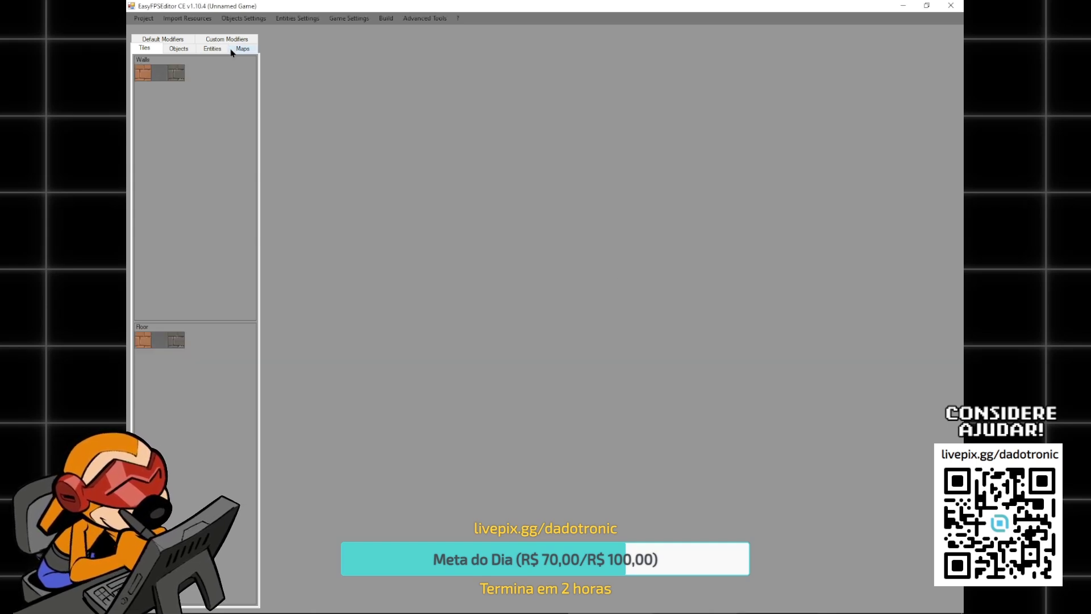
# - Examine the editor's Tiles, Objects, Entities, Maps and modifier palettes, including the imported wall and floor tiles
pyautogui.click(233, 50)
pyautogui.click(148, 51)
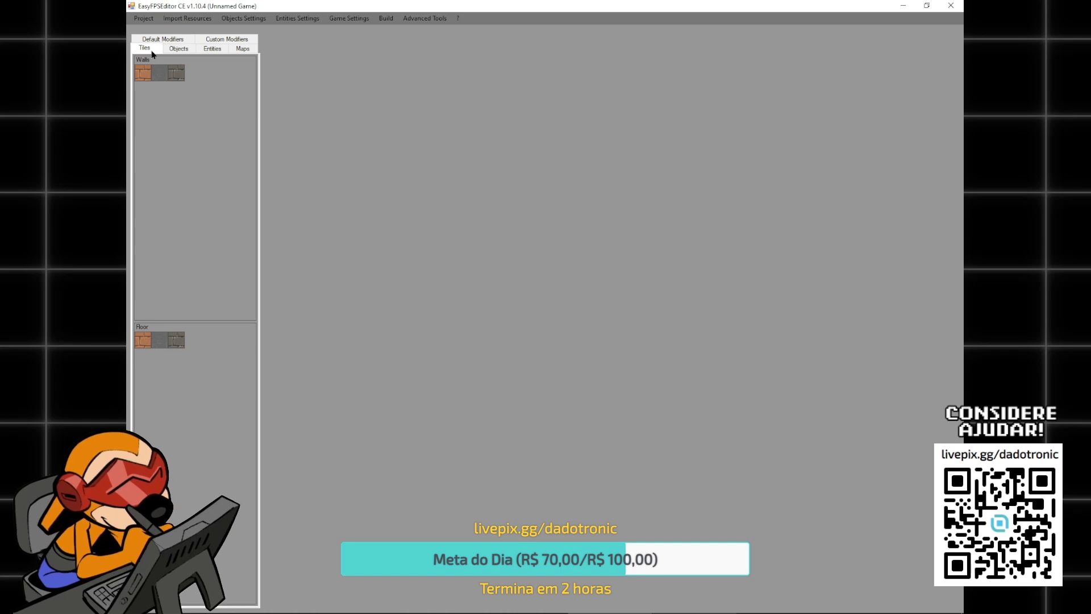
pyautogui.click(178, 49)
pyautogui.click(145, 49)
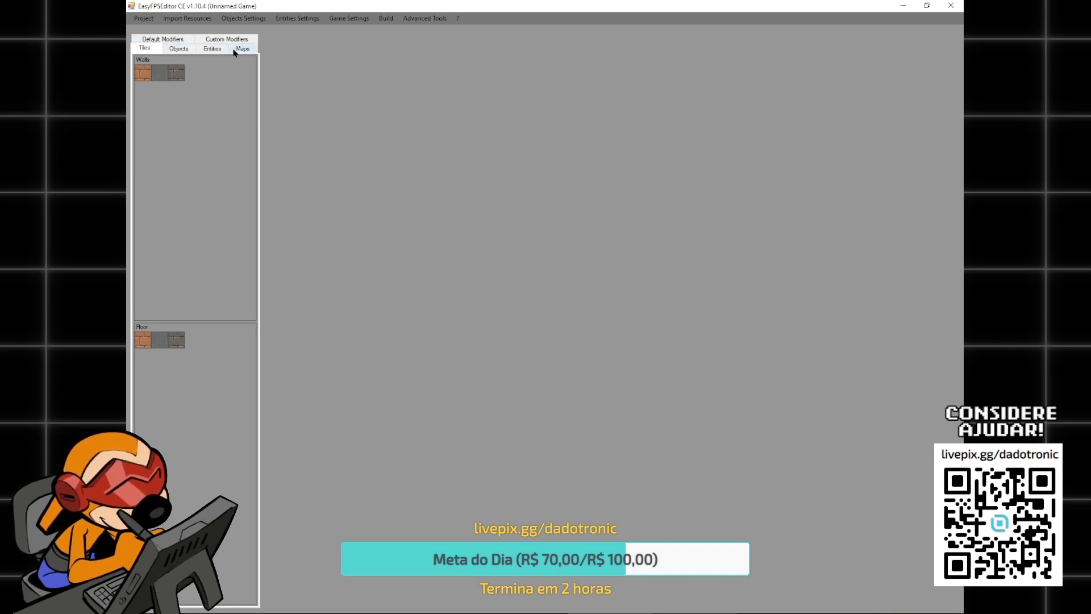
pyautogui.click(178, 49)
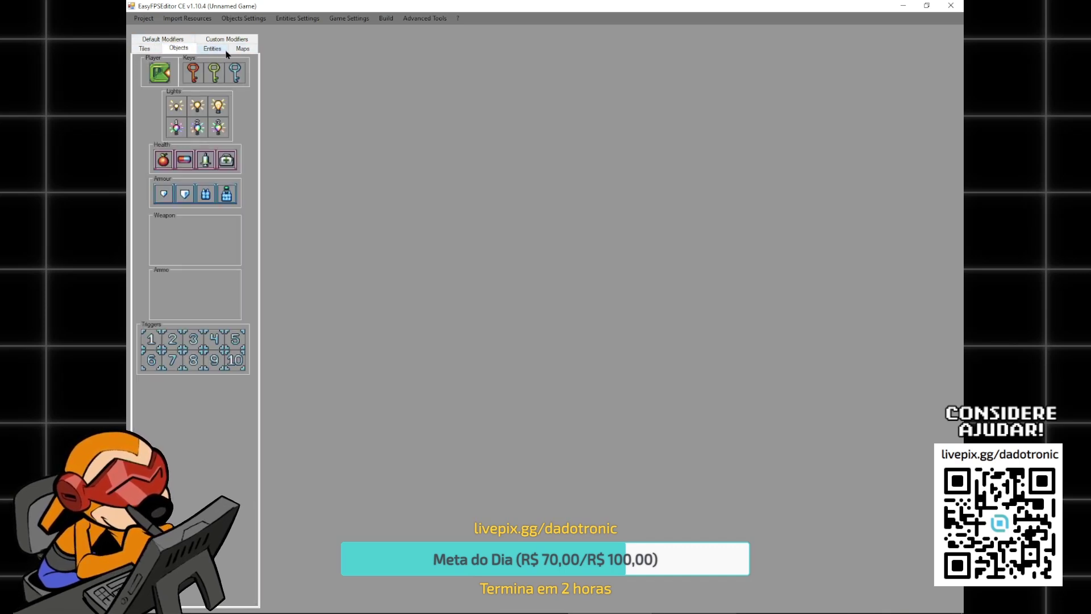
pyautogui.click(212, 49)
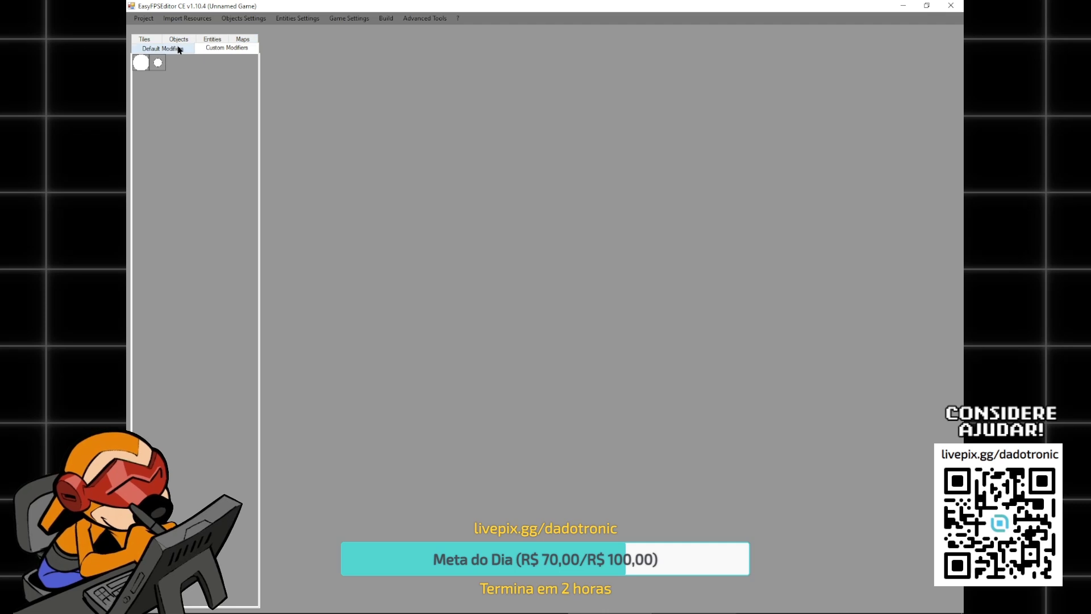
pyautogui.click(145, 39)
pyautogui.click(178, 48)
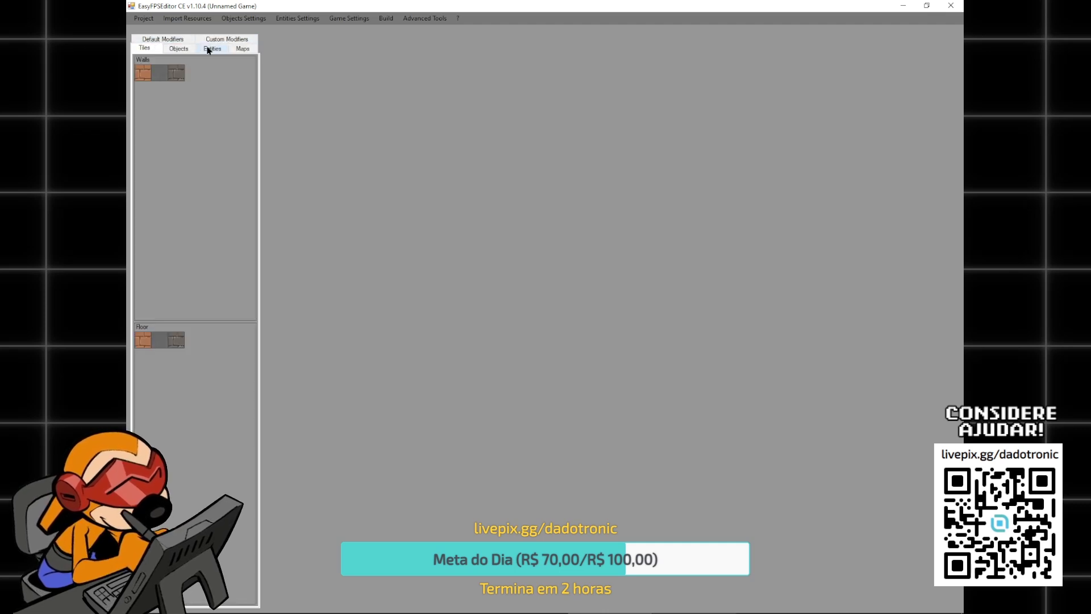
pyautogui.click(212, 49)
pyautogui.click(241, 49)
pyautogui.click(145, 49)
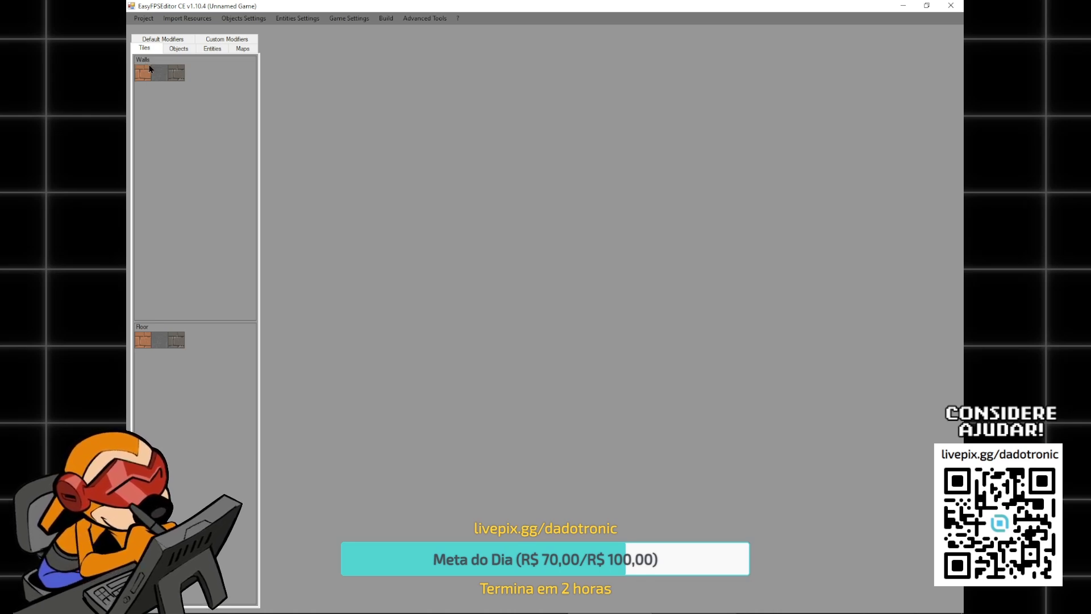
# - Add a new map to the project
pyautogui.click(244, 49)
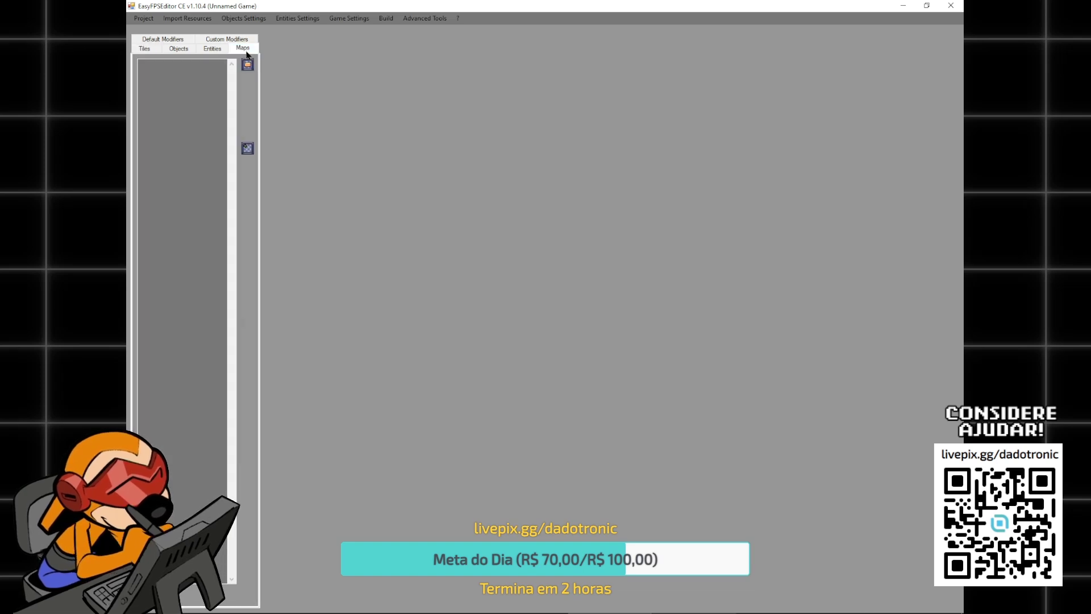
pyautogui.click(247, 149)
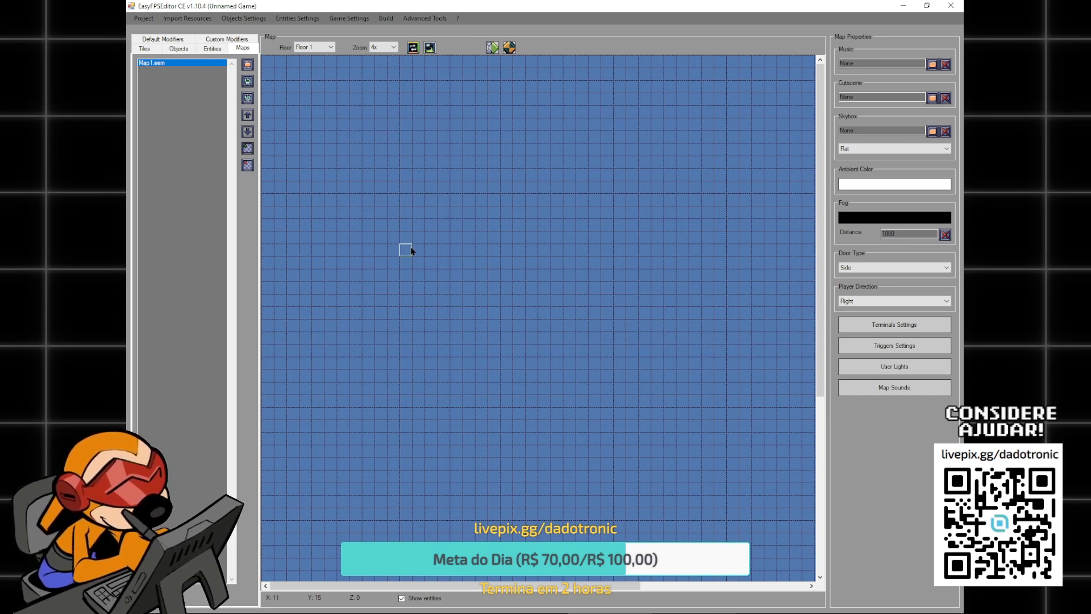
# - Place a single orange brick floor tile on Floor 1 of the map at X 17, Y 27
pyautogui.click(145, 49)
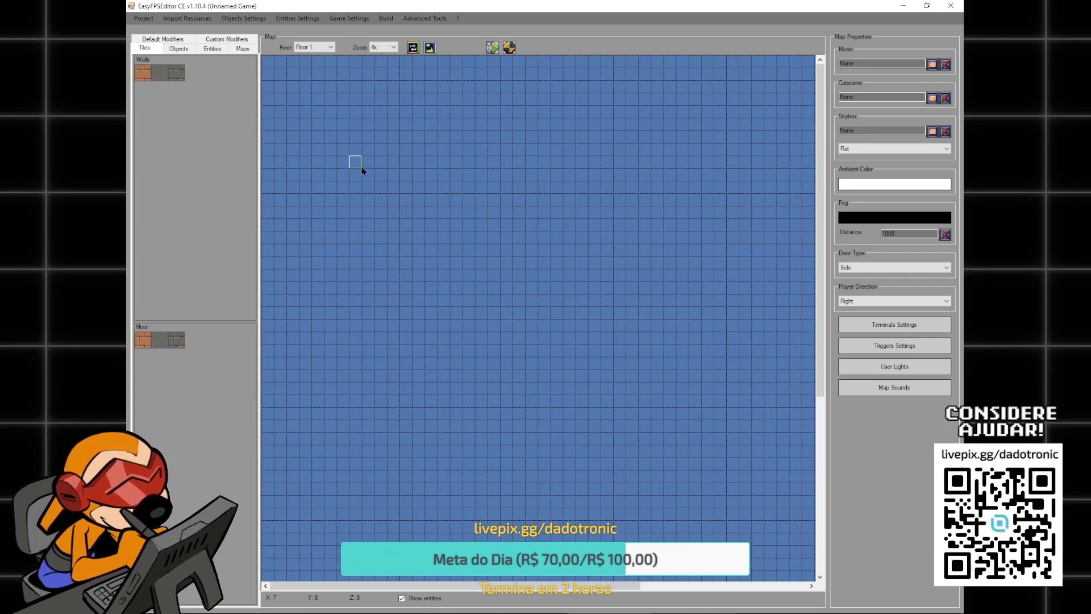
pyautogui.click(143, 342)
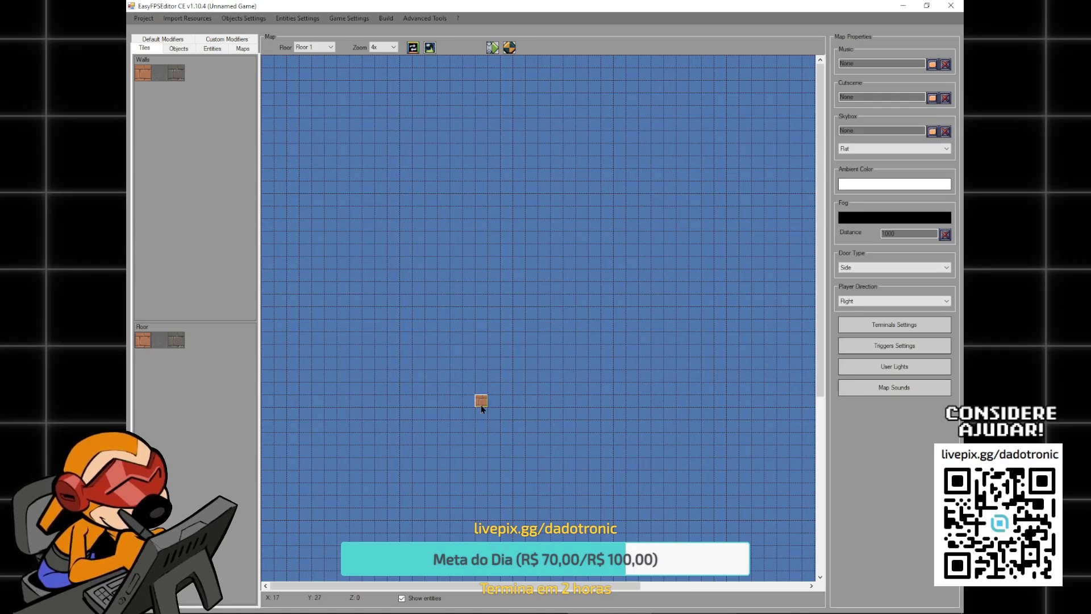
pyautogui.click(483, 403)
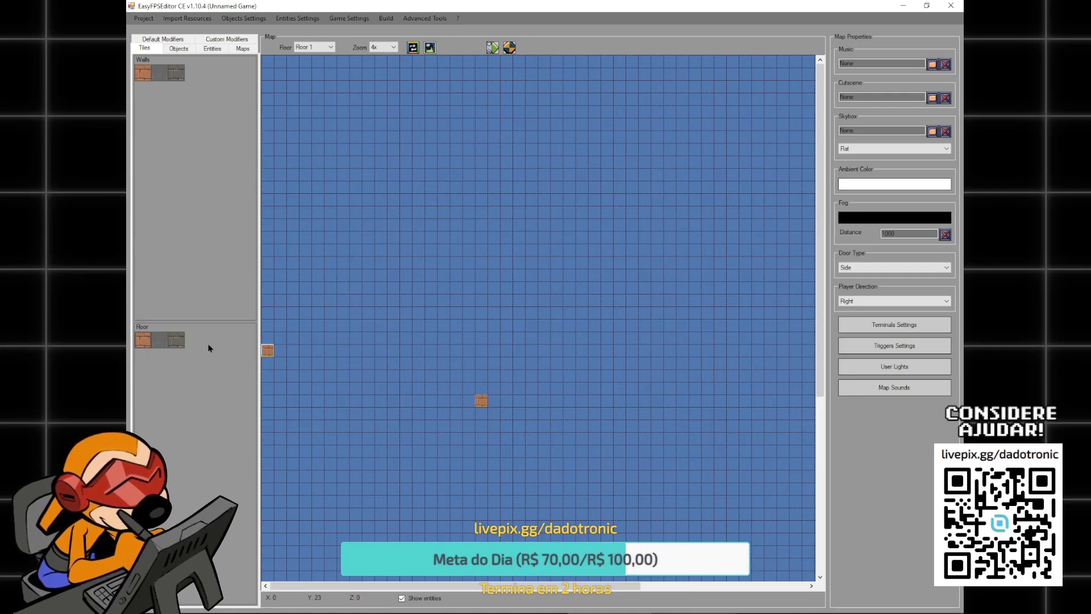
# - Paint a solid corridor of plain grey floor tiles about 3 wide and 16 tall, from Y 27 up to Y 12
pyautogui.click(160, 343)
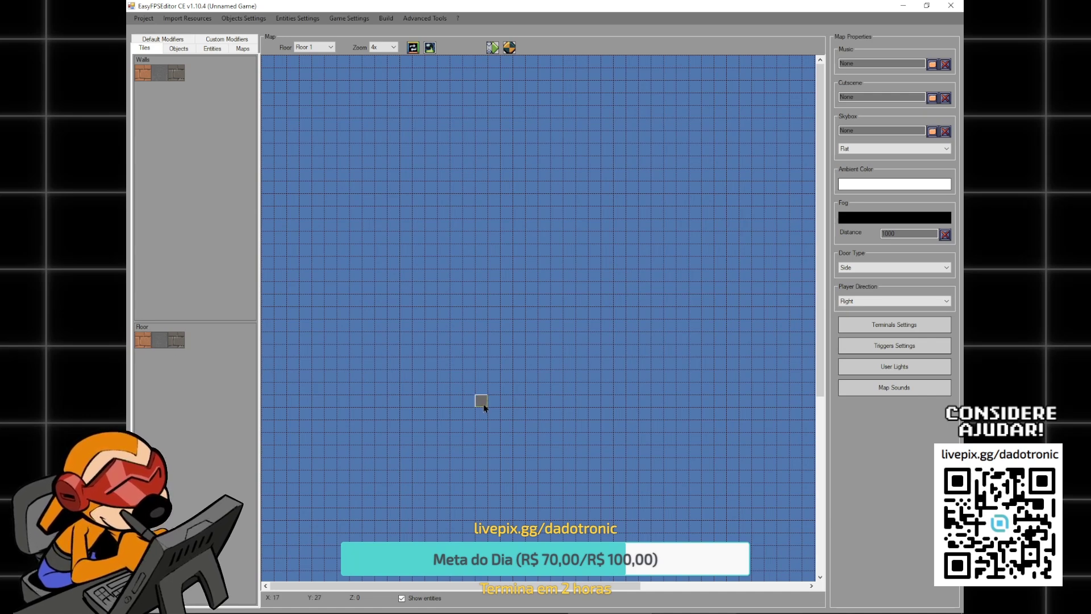
pyautogui.moveTo(484, 408); pyautogui.dragTo(494, 408)
pyautogui.click(502, 405)
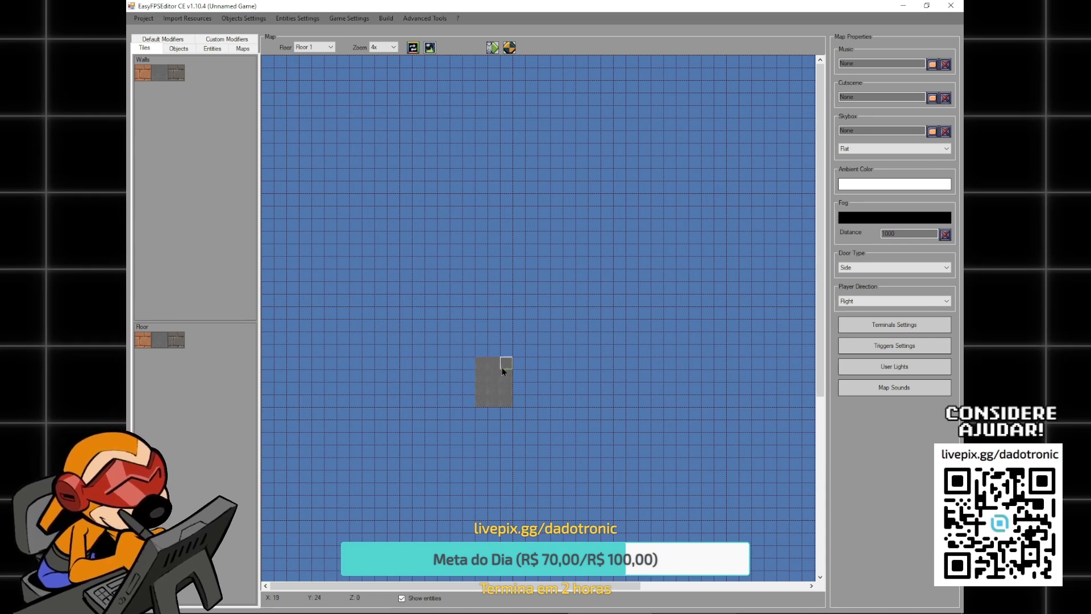
pyautogui.moveTo(483, 353)
pyautogui.mouseDown()
pyautogui.moveTo(482, 325)
pyautogui.moveTo(500, 339)
pyautogui.moveTo(506, 273)
pyautogui.mouseUp()
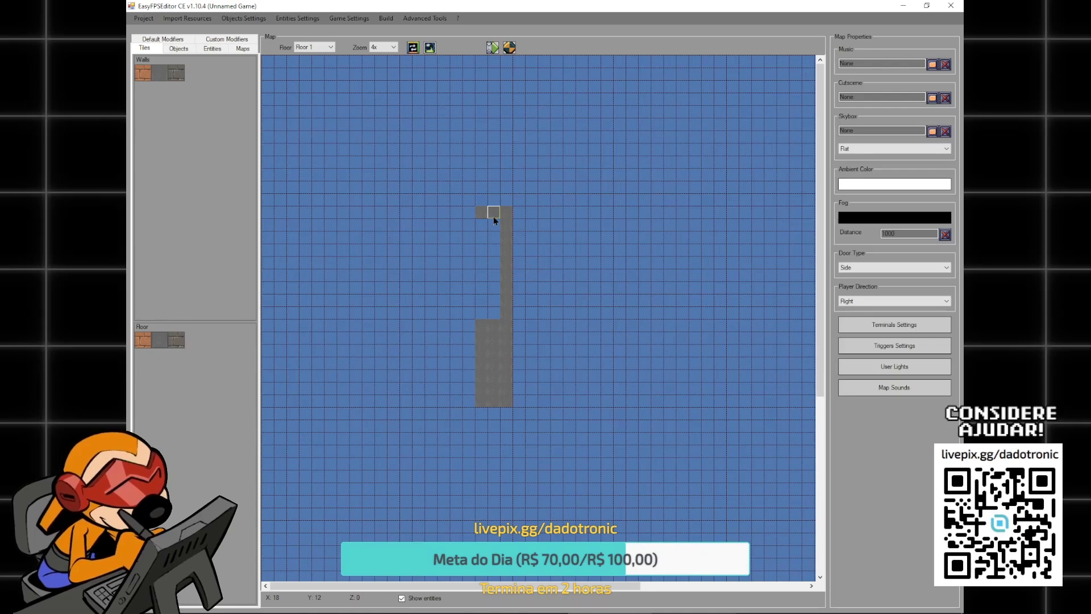
pyautogui.moveTo(493, 220)
pyautogui.mouseDown()
pyautogui.moveTo(504, 312)
pyautogui.moveTo(487, 272)
pyautogui.mouseUp()
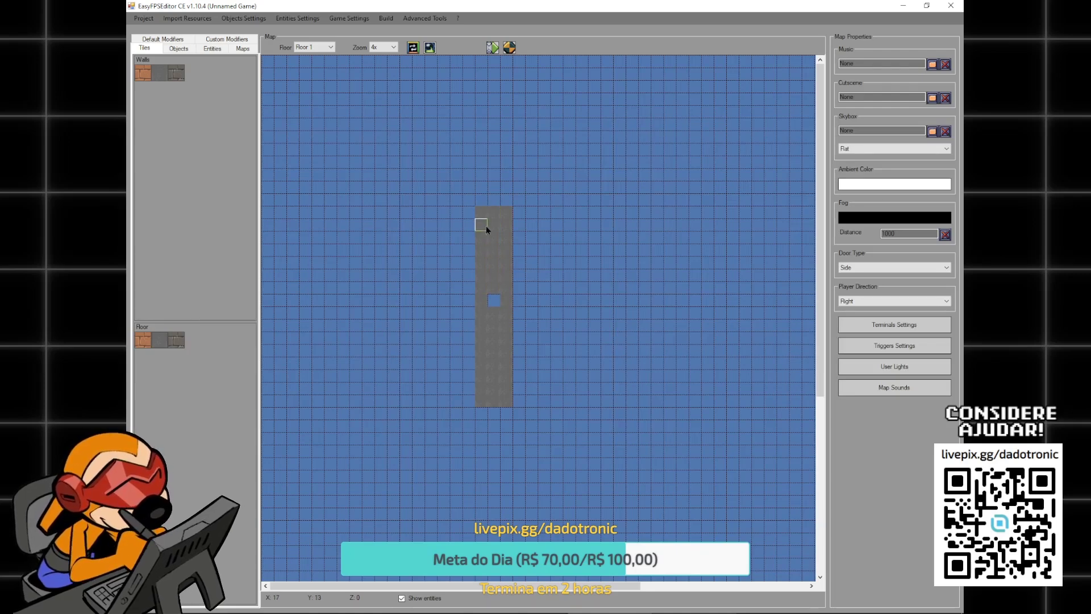
pyautogui.click(494, 300)
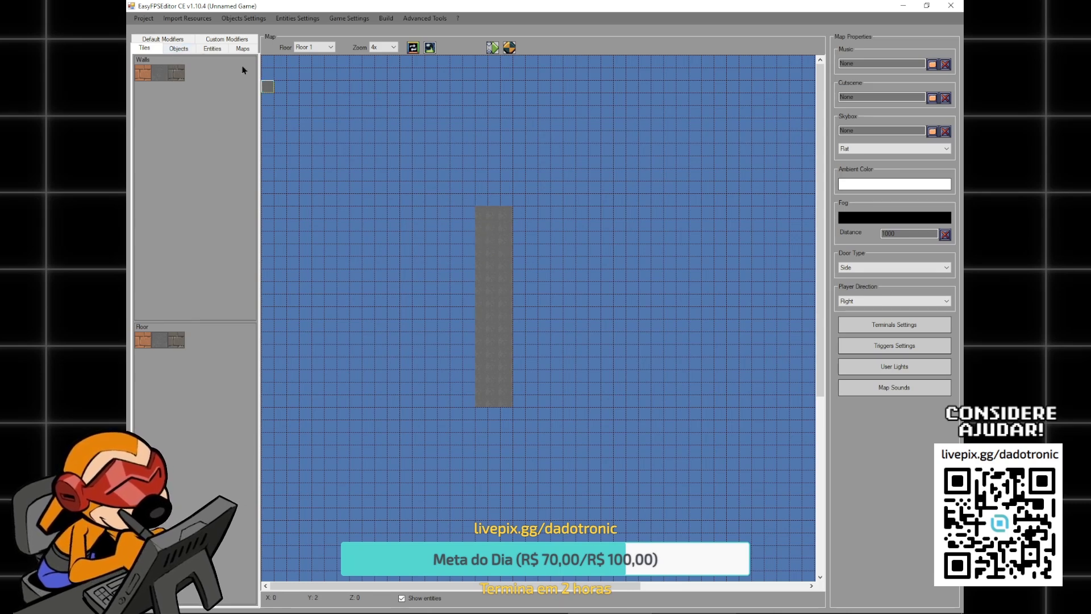
# - Place the player start on the grey corridor floor at X 18, Y 26
pyautogui.click(175, 50)
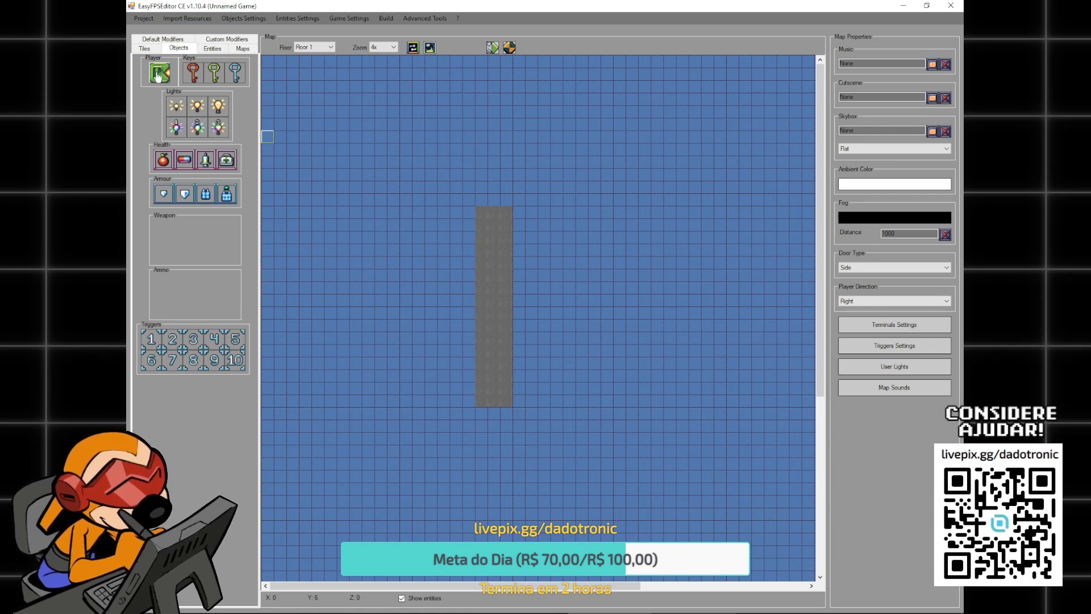
pyautogui.click(158, 76)
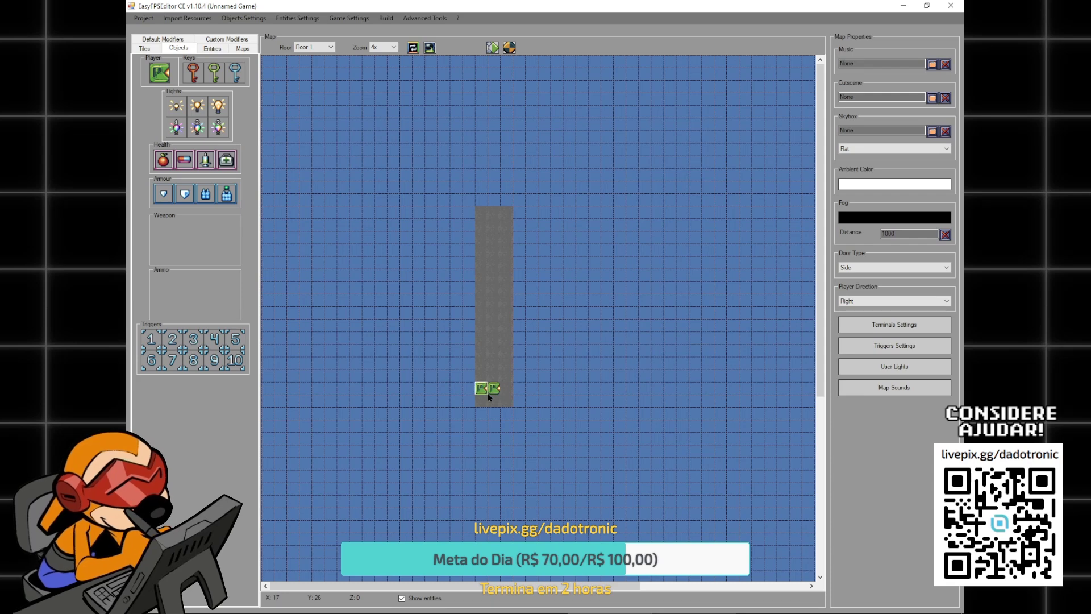
pyautogui.click(498, 394)
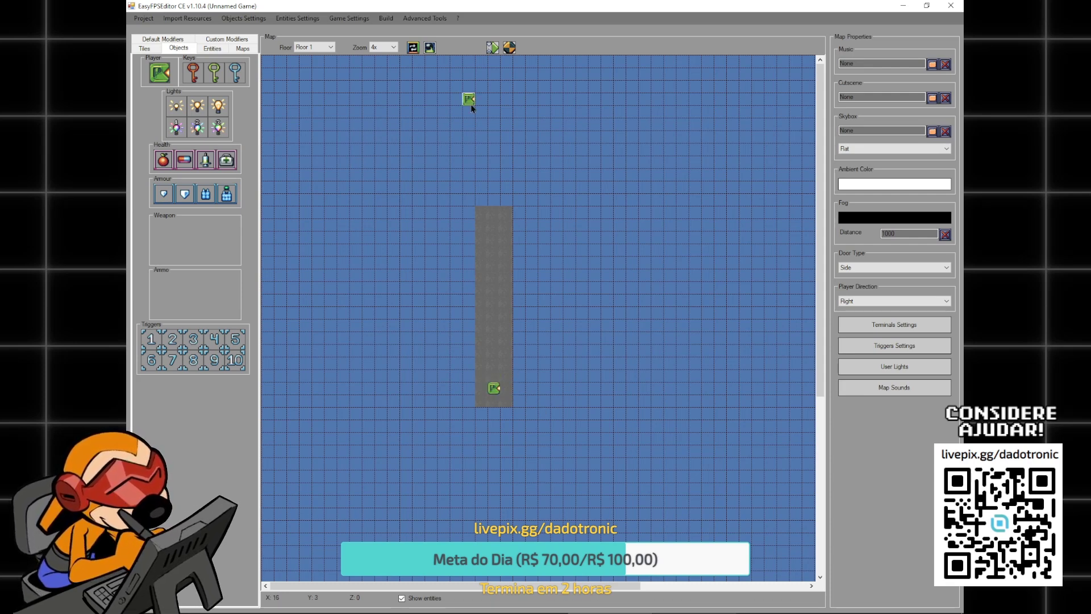
# - Test-run the game, start a new game, walk around on the grey floor to check movement, and exit the game
pyautogui.click(509, 50)
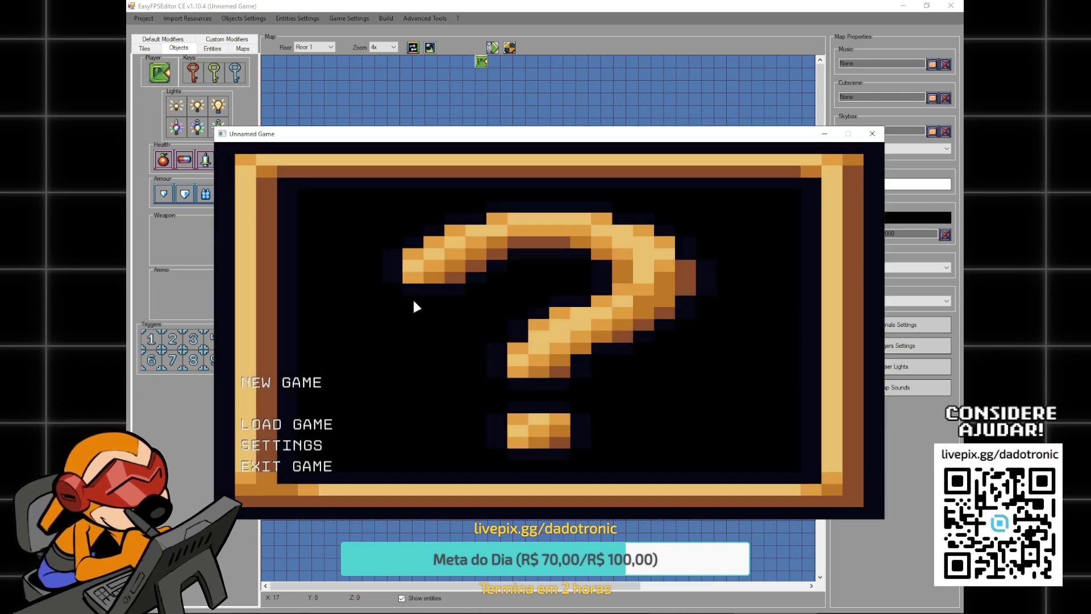
pyautogui.click(306, 382)
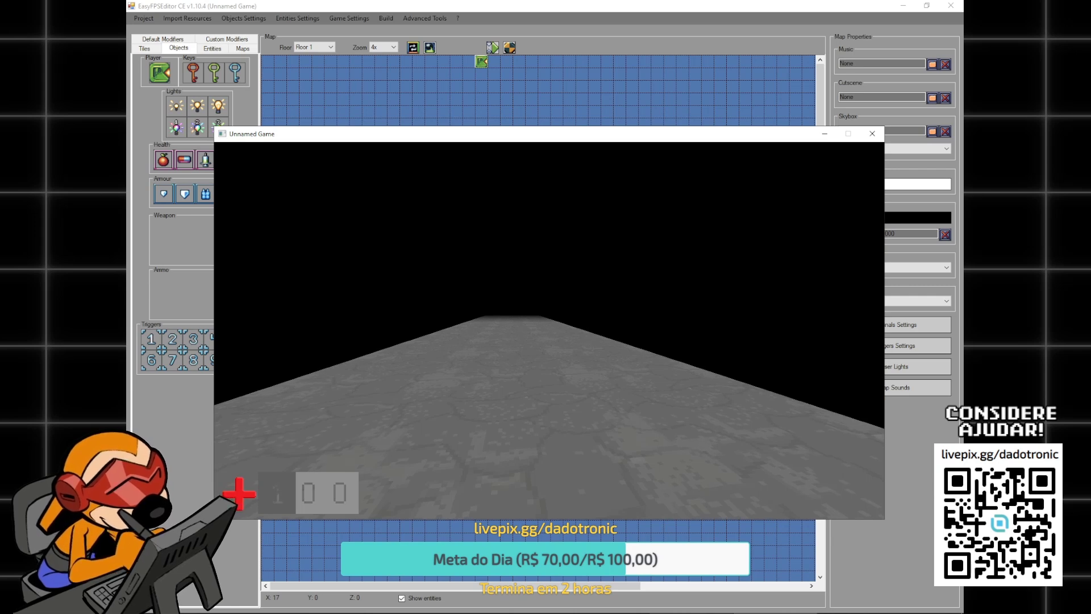
pyautogui.press('w')
pyautogui.press('s')
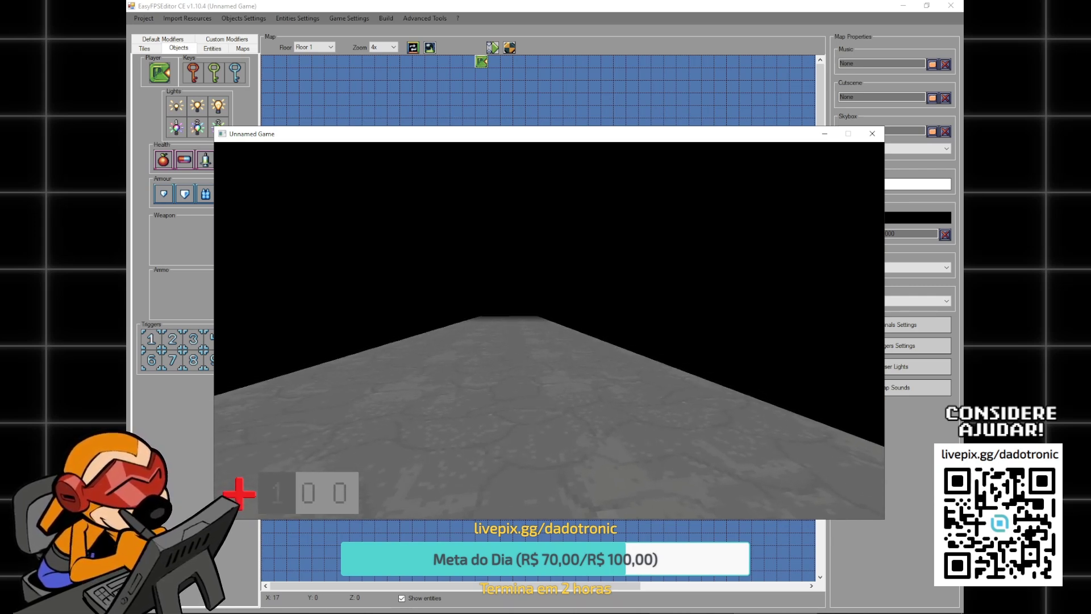
pyautogui.press('a')
pyautogui.press('d')
pyautogui.press('a')
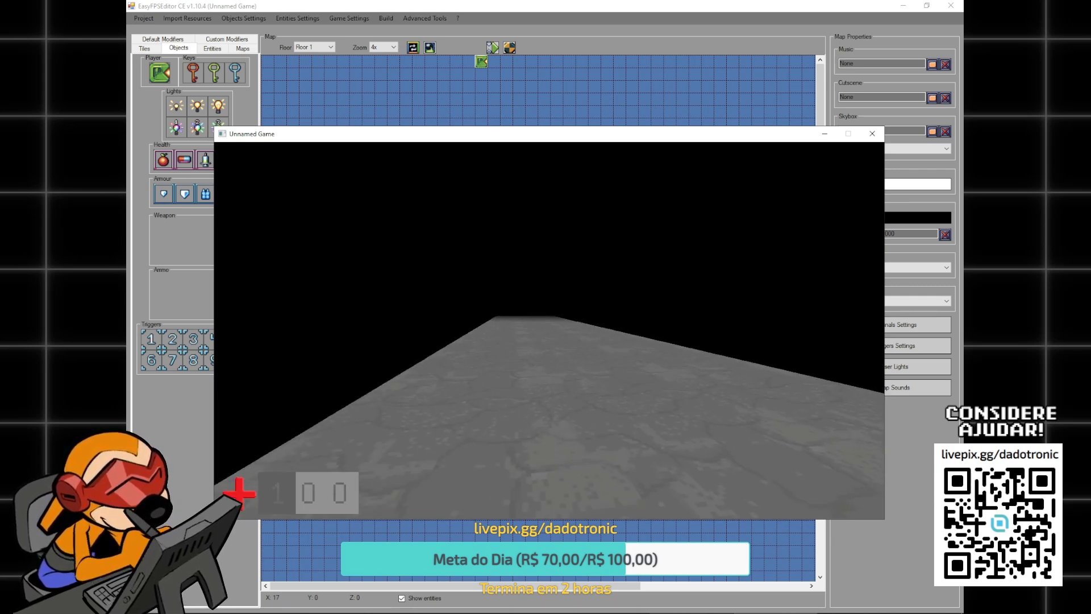
pyautogui.press('a')
pyautogui.press('d')
pyautogui.press('a')
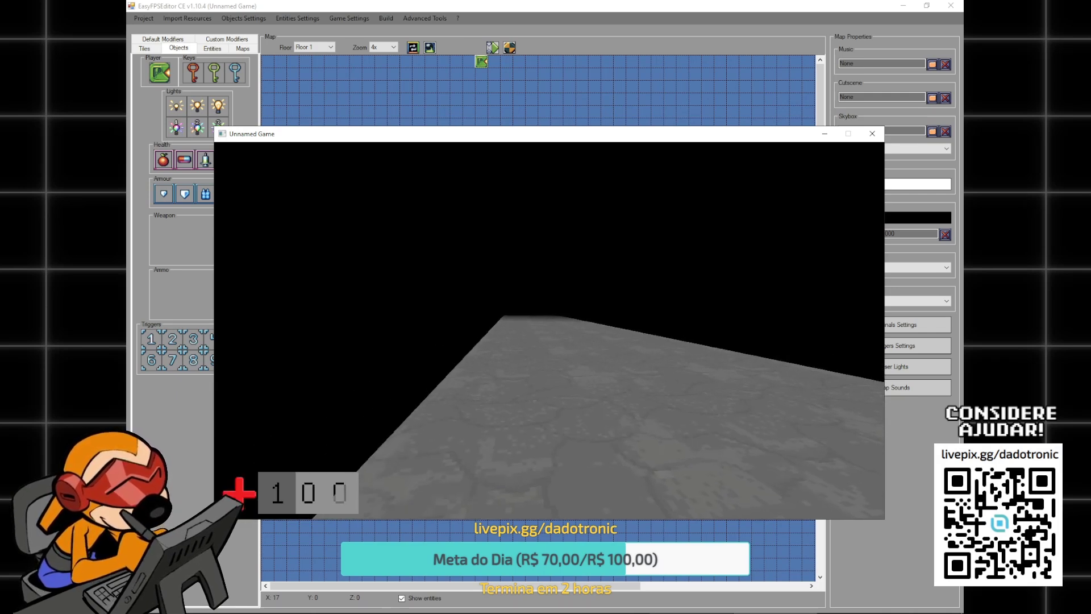
pyautogui.press('d')
pyautogui.press('a')
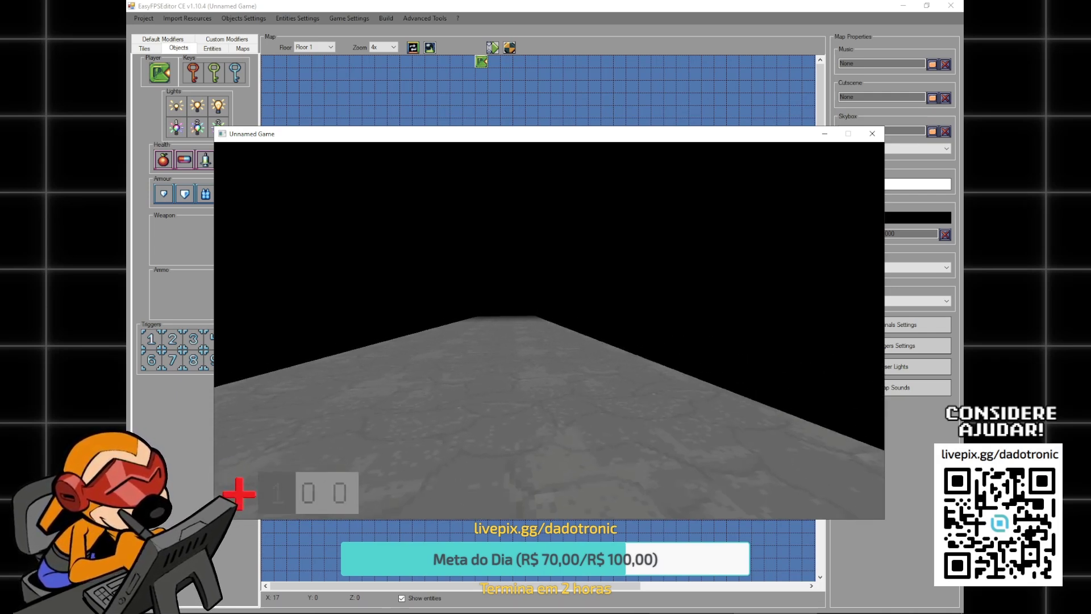
pyautogui.press('d')
pyautogui.press('a')
pyautogui.press('d')
pyautogui.press('a')
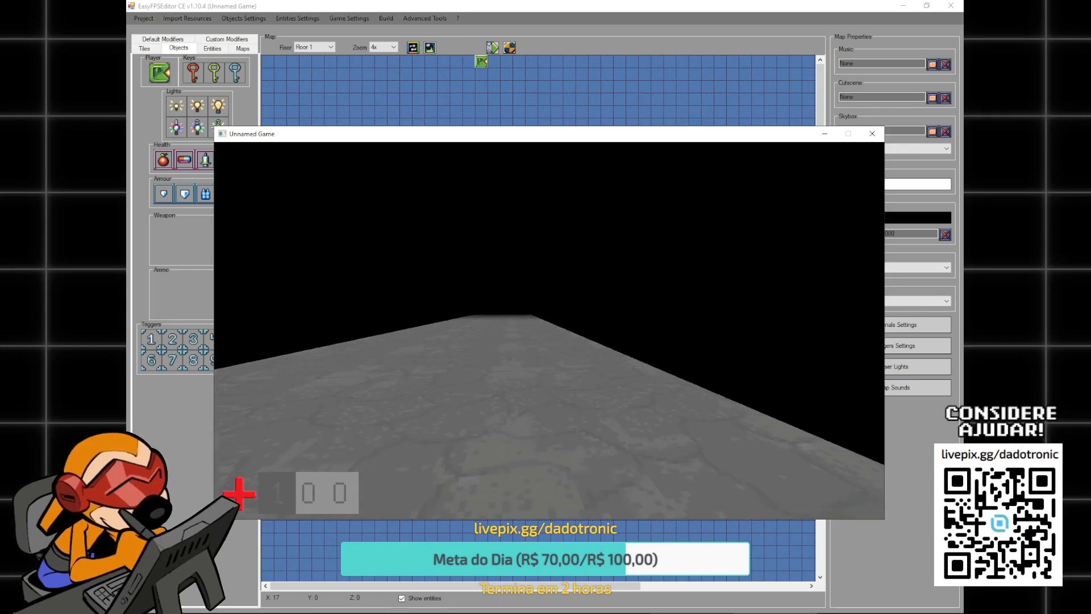
pyautogui.press('d')
pyautogui.press('a')
pyautogui.press('d')
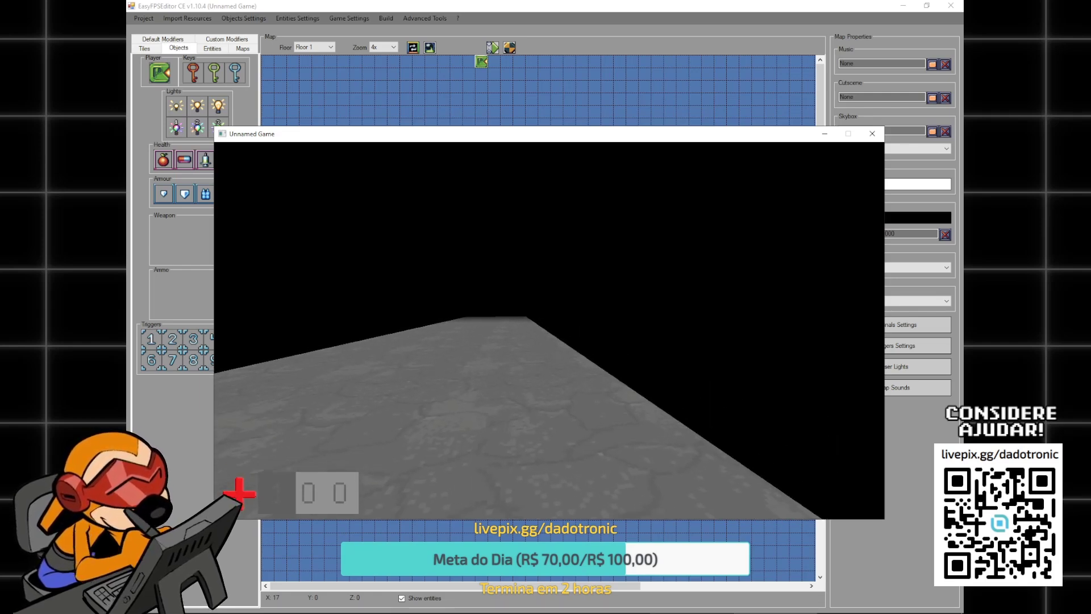
pyautogui.press('d')
pyautogui.press('a')
pyautogui.press('d')
pyautogui.press('a')
pyautogui.press('d')
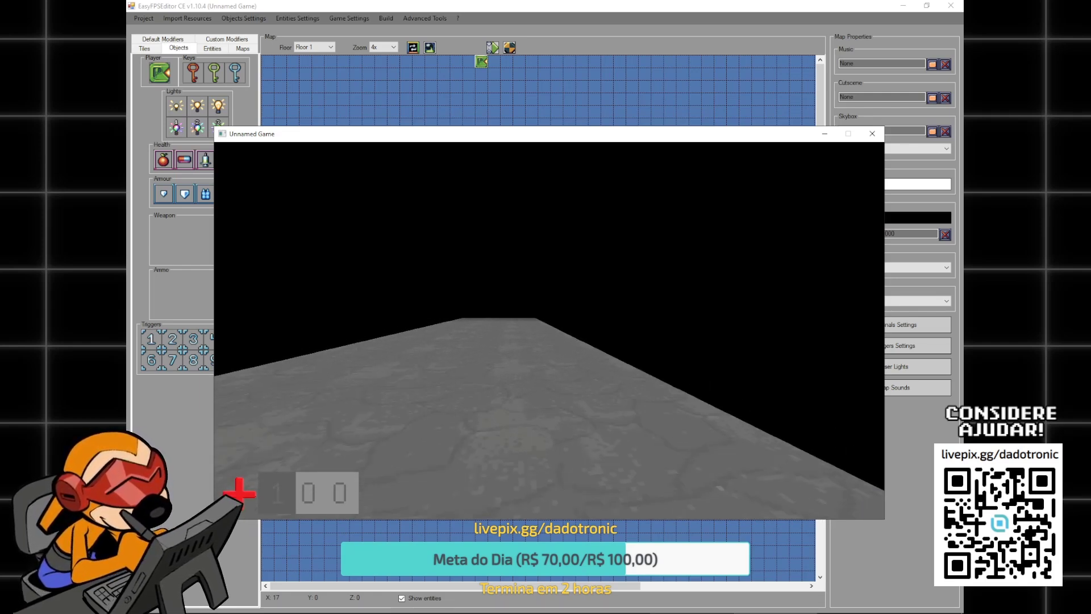
pyautogui.press('a')
pyautogui.press('d')
pyautogui.press('w')
pyautogui.press('a')
pyautogui.press('ctrl')
pyautogui.press('ctrl')
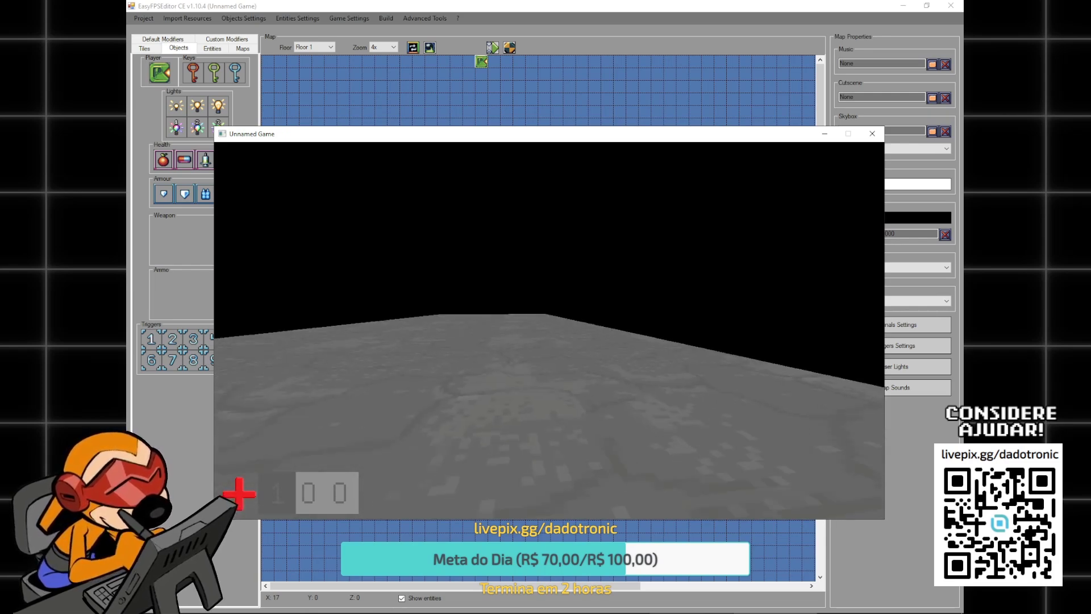
pyautogui.press('a')
pyautogui.press('d')
pyautogui.press('w')
pyautogui.press('d')
pyautogui.press('a')
pyautogui.press('d')
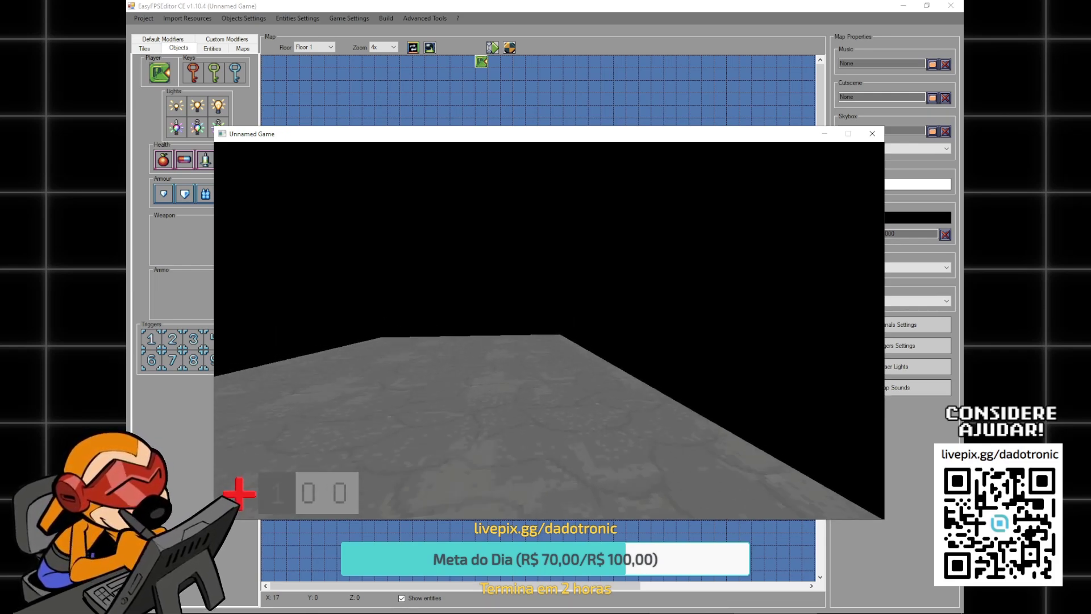
pyautogui.press('Escape')
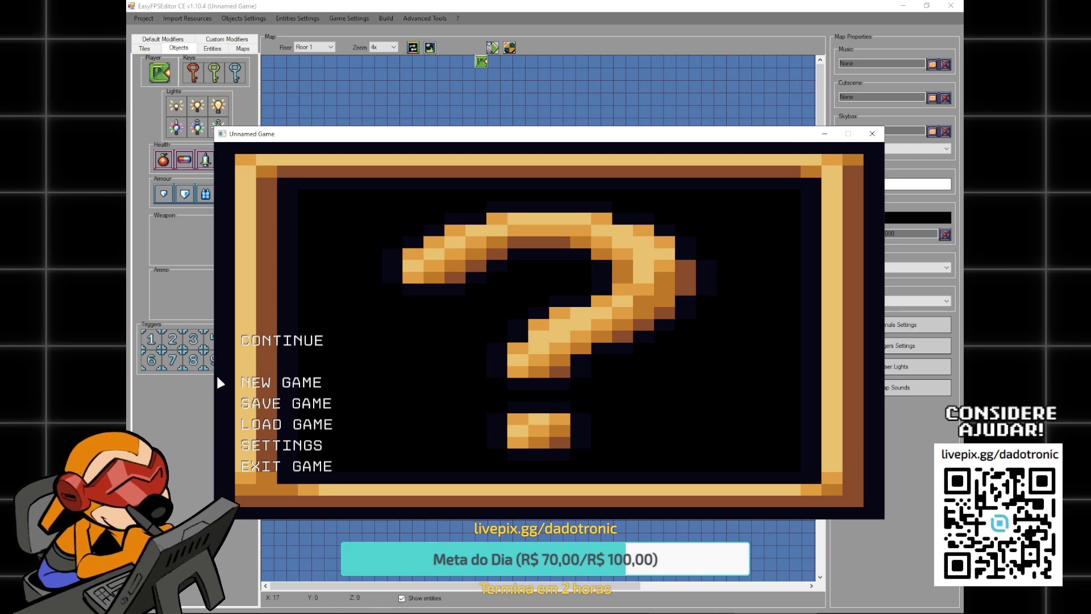
pyautogui.click(300, 467)
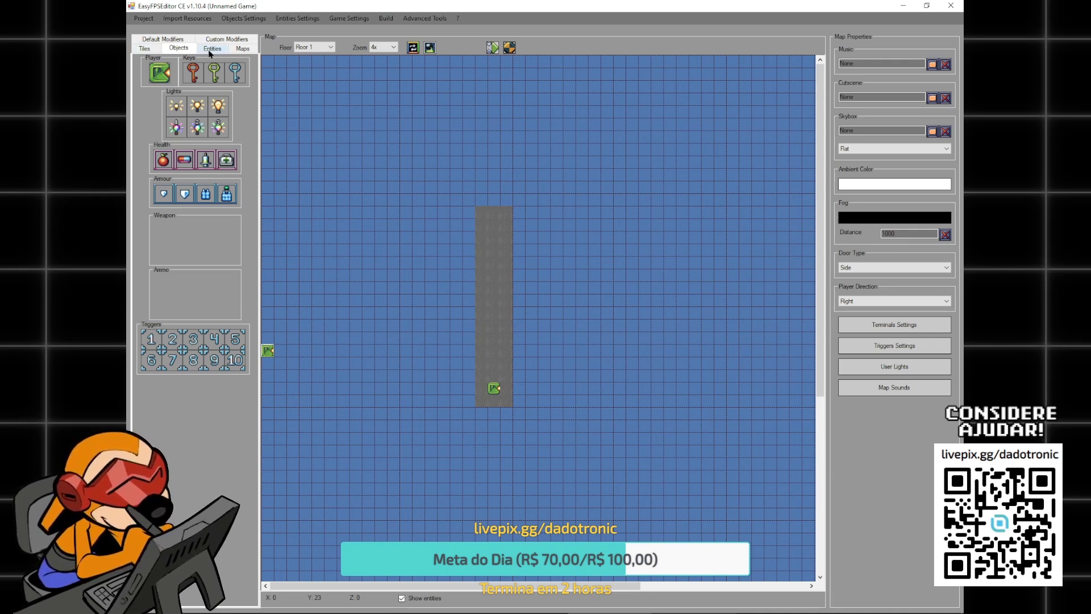
# - Paint orange brick wall tiles along both long sides of the corridor, at X 16 and X 20, from Y 27 up to Y 12
pyautogui.click(150, 49)
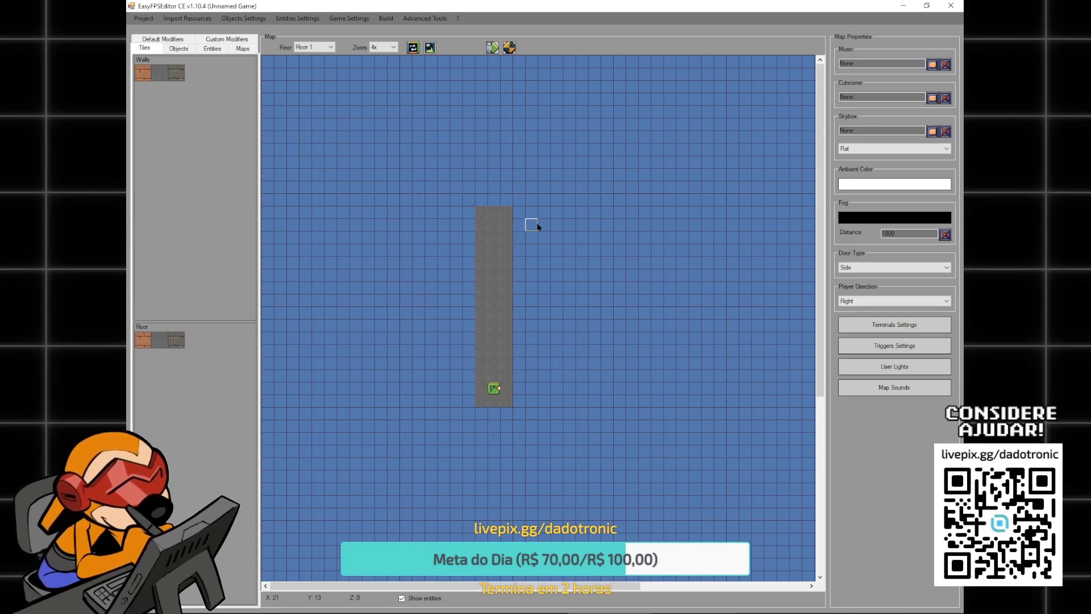
pyautogui.click(143, 77)
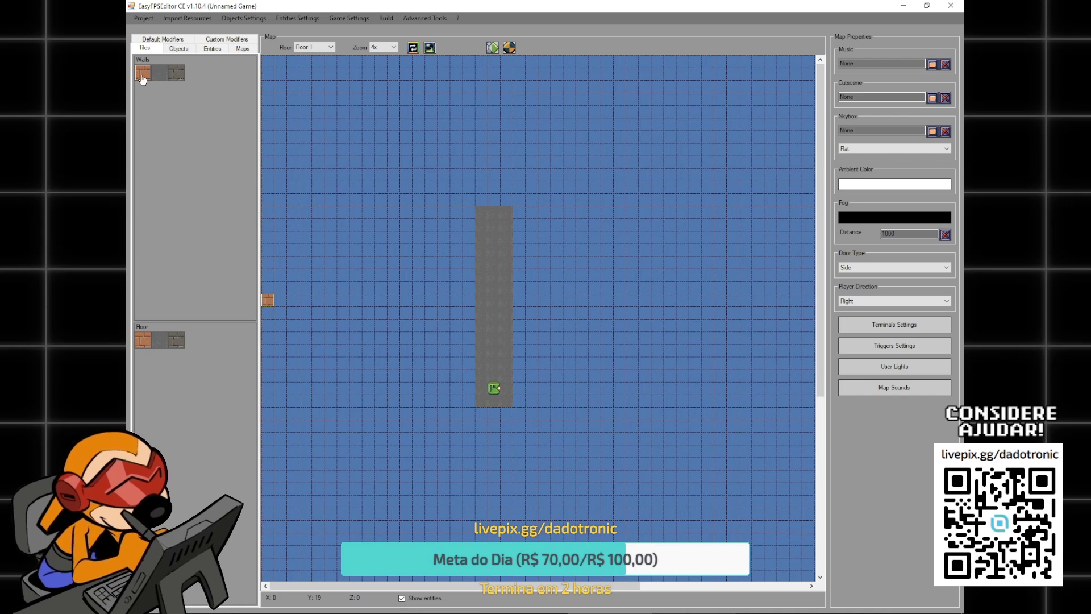
pyautogui.moveTo(468, 400); pyautogui.dragTo(471, 350)
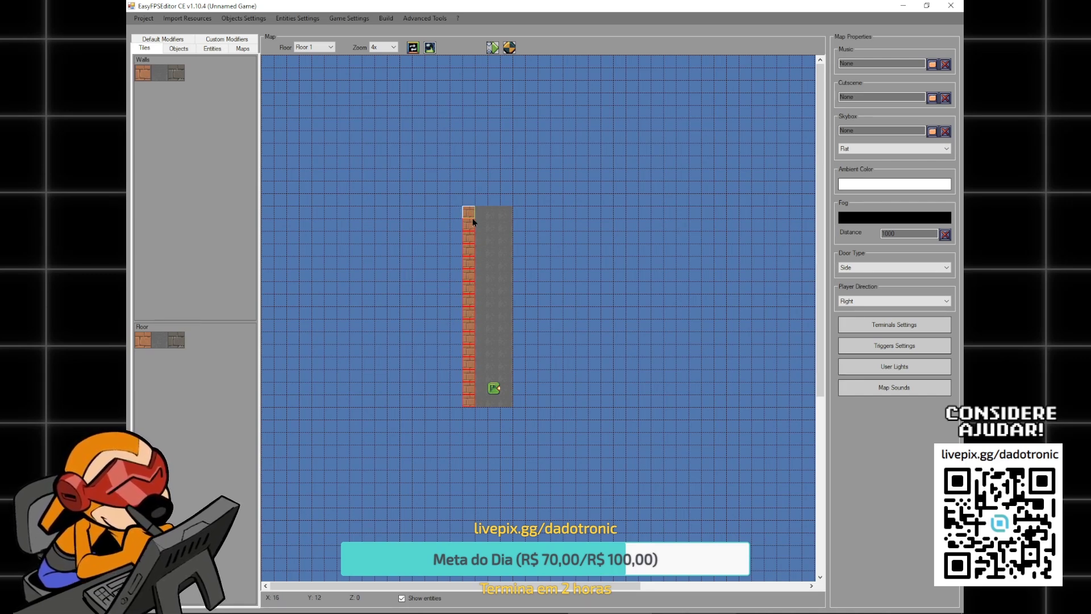
pyautogui.moveTo(519, 404); pyautogui.dragTo(520, 228)
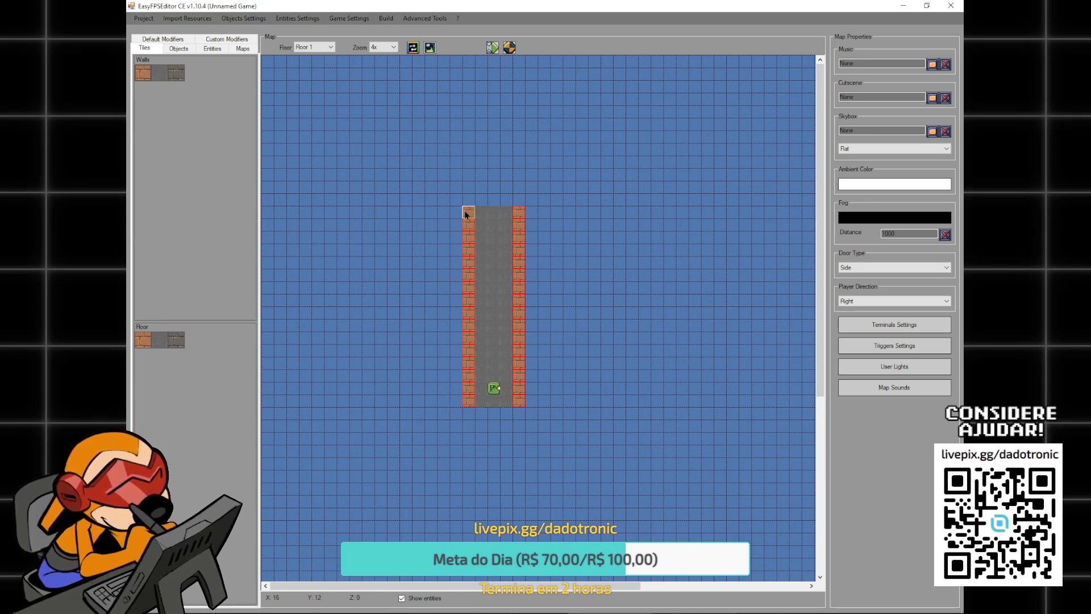
pyautogui.moveTo(466, 214); pyautogui.dragTo(468, 236, button='right')
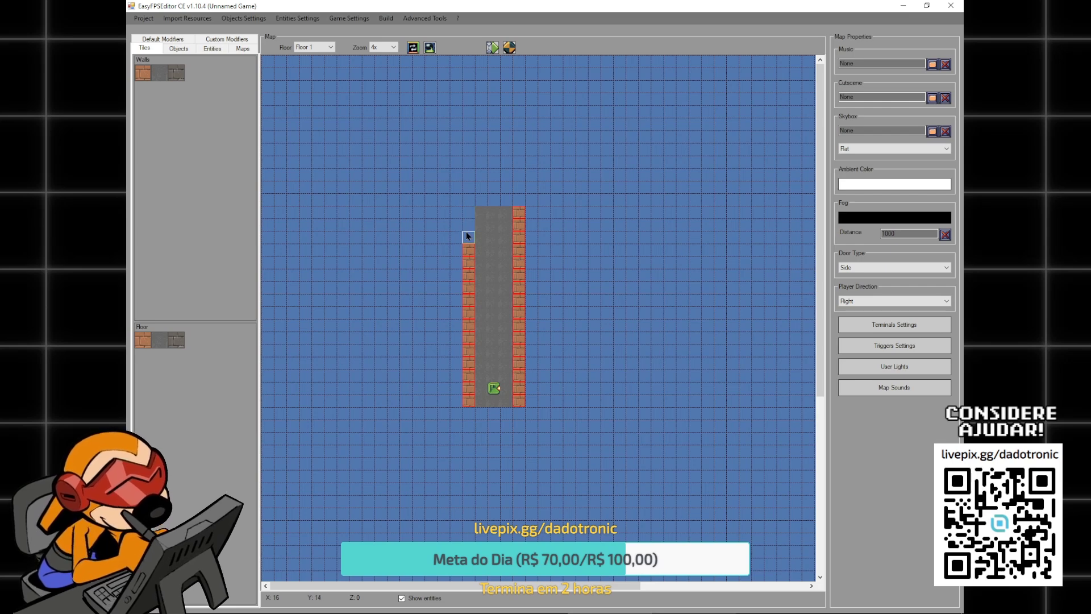
pyautogui.moveTo(470, 237); pyautogui.dragTo(468, 228)
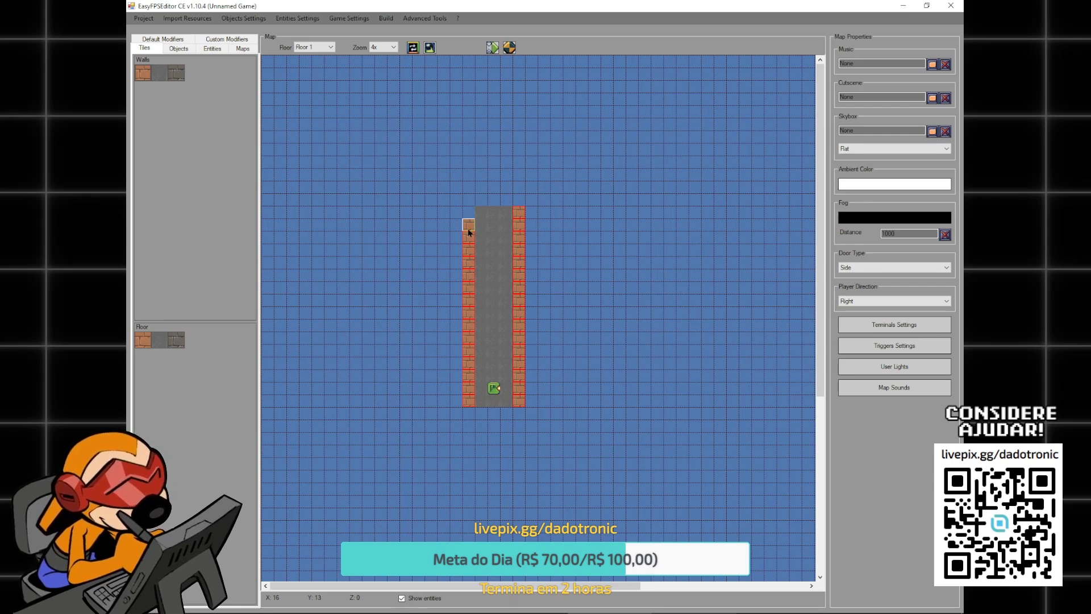
# - Close both corridor ends with rows of orange brick wall tiles at Y 28 and Y 11, from X 16 to X 20
pyautogui.click(467, 413)
pyautogui.moveTo(482, 416); pyautogui.dragTo(518, 415)
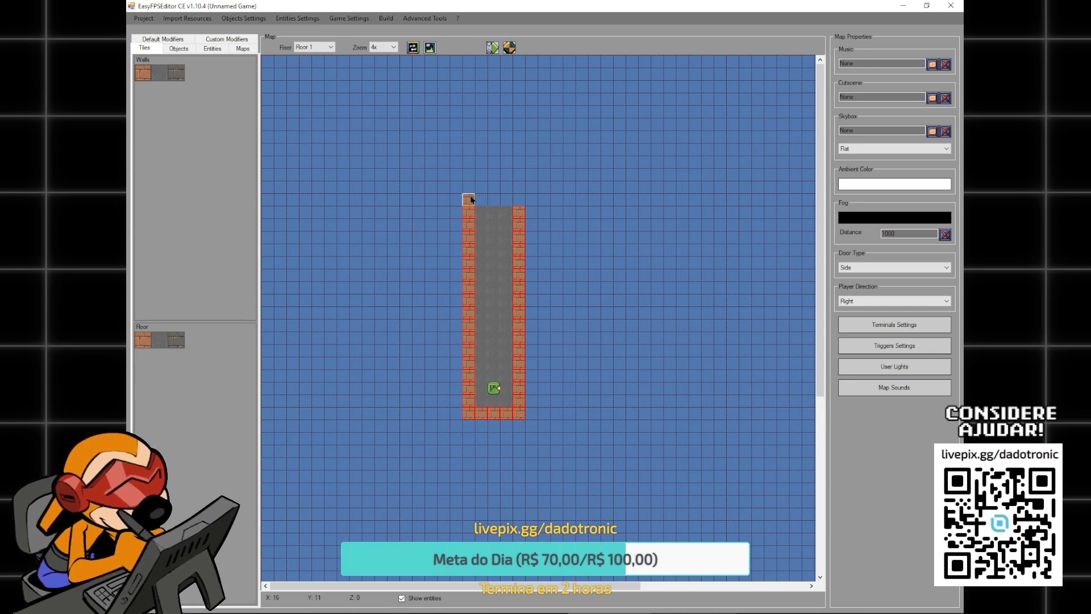
pyautogui.moveTo(498, 200); pyautogui.dragTo(517, 203)
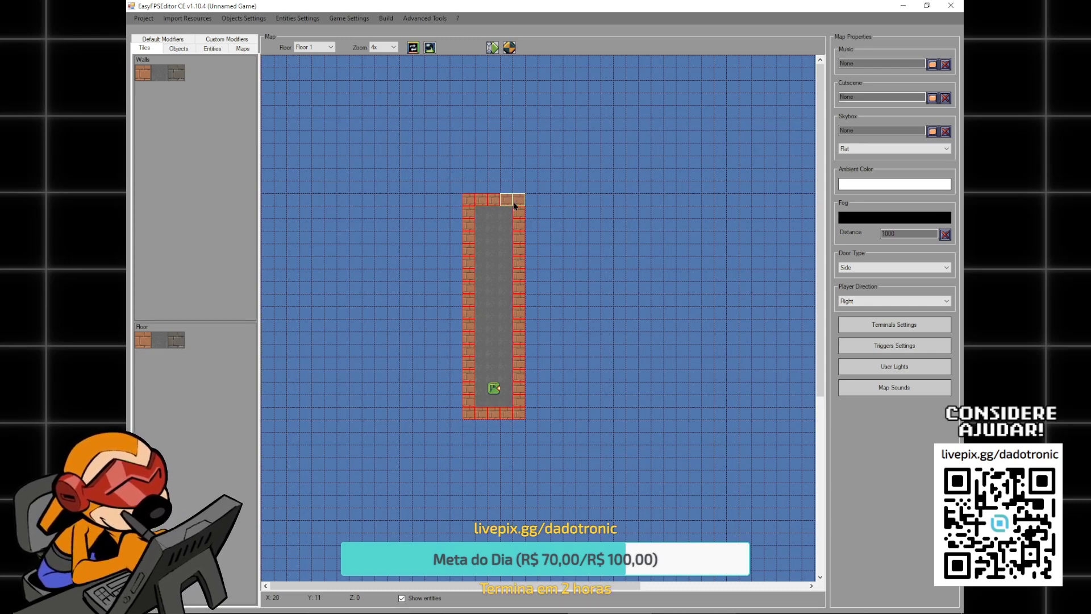
# - Test-run the game again in a new game and walk the length of the corridor to inspect the brick walls
pyautogui.click(509, 49)
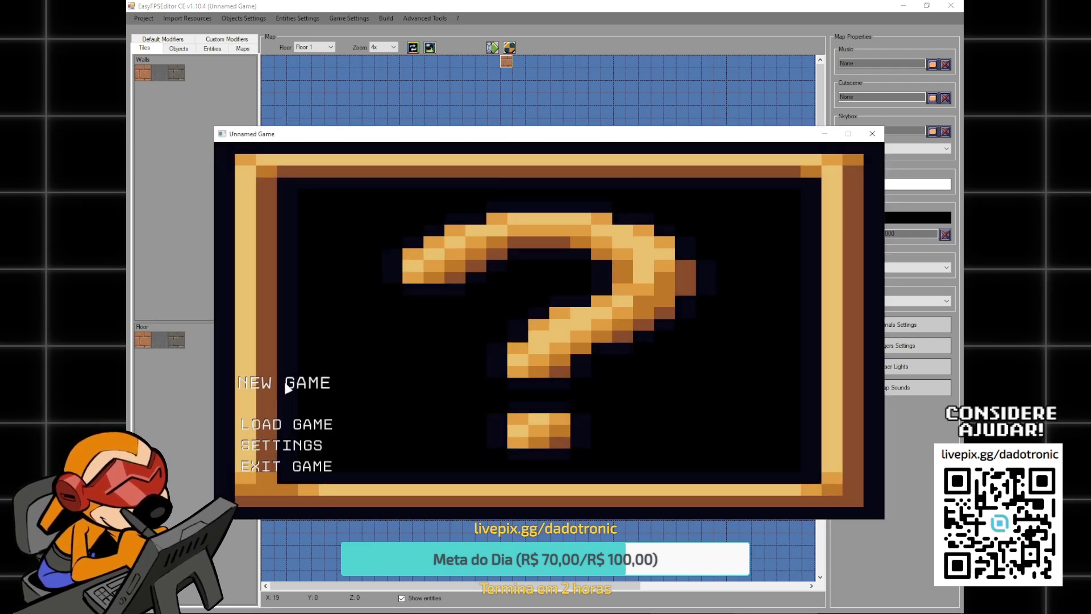
pyautogui.click(288, 388)
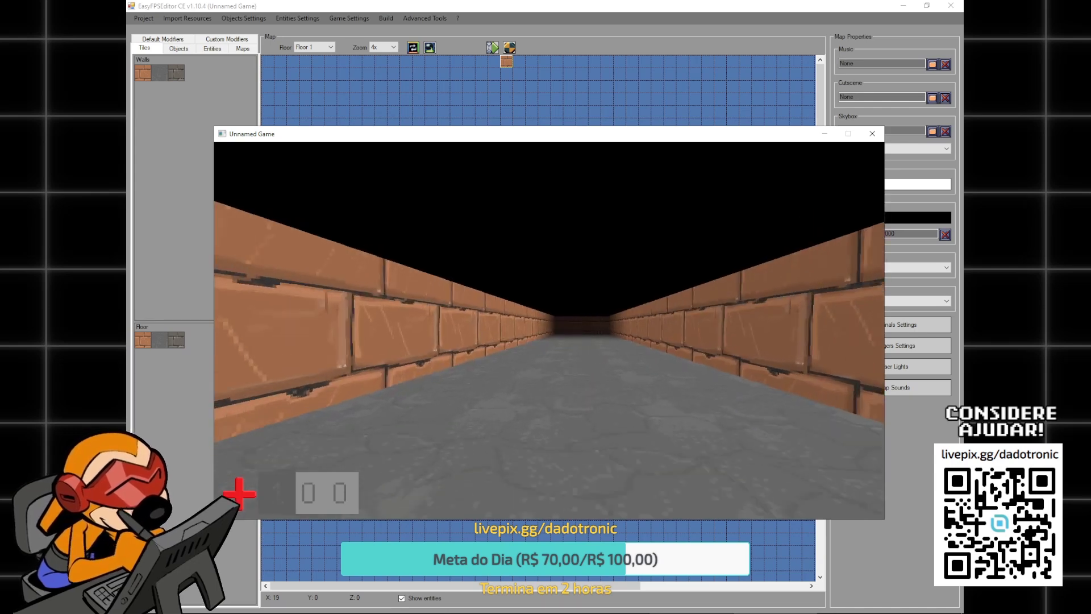
pyautogui.press('a')
pyautogui.press('w')
pyautogui.press('d')
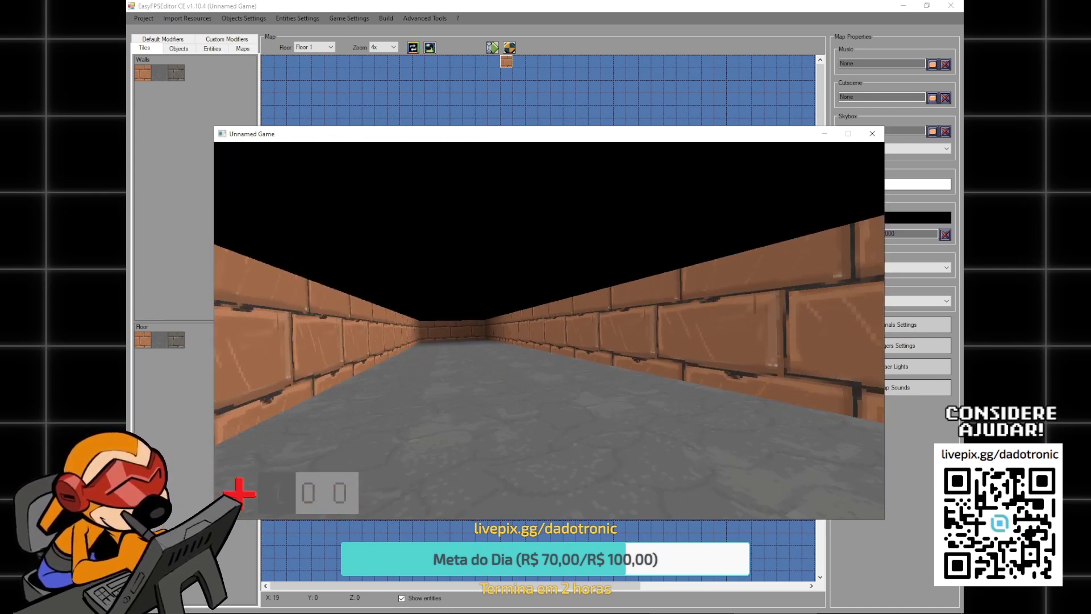
pyautogui.press('w')
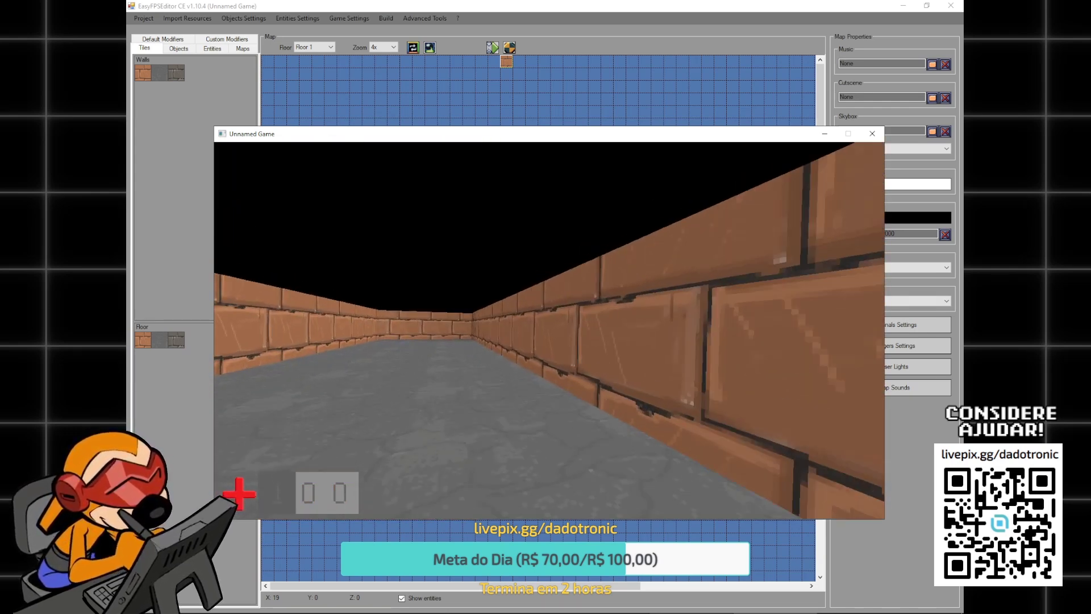
pyautogui.press('w')
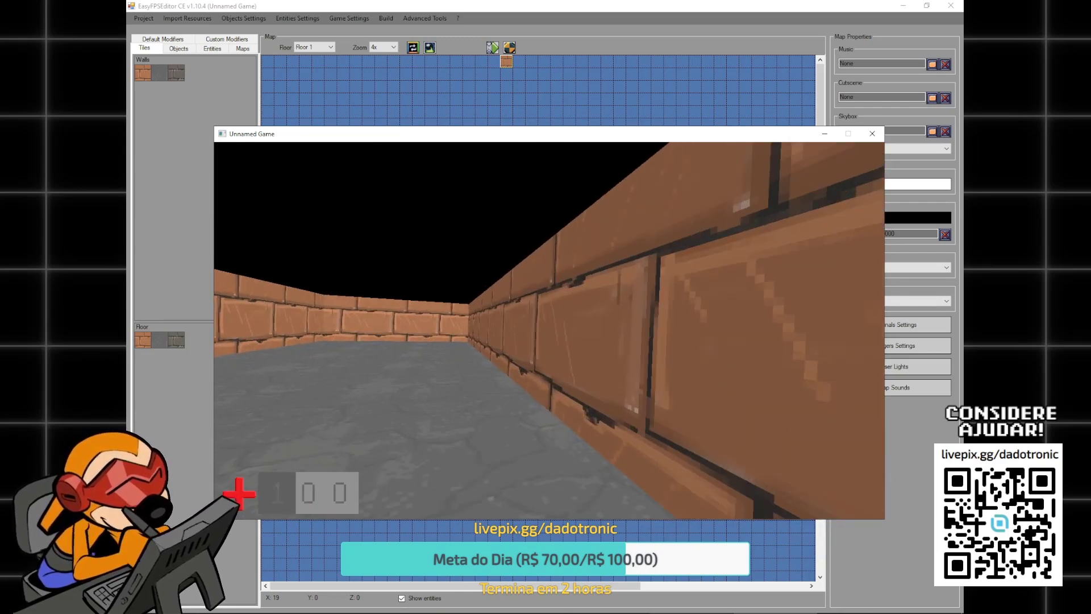
pyautogui.press('a')
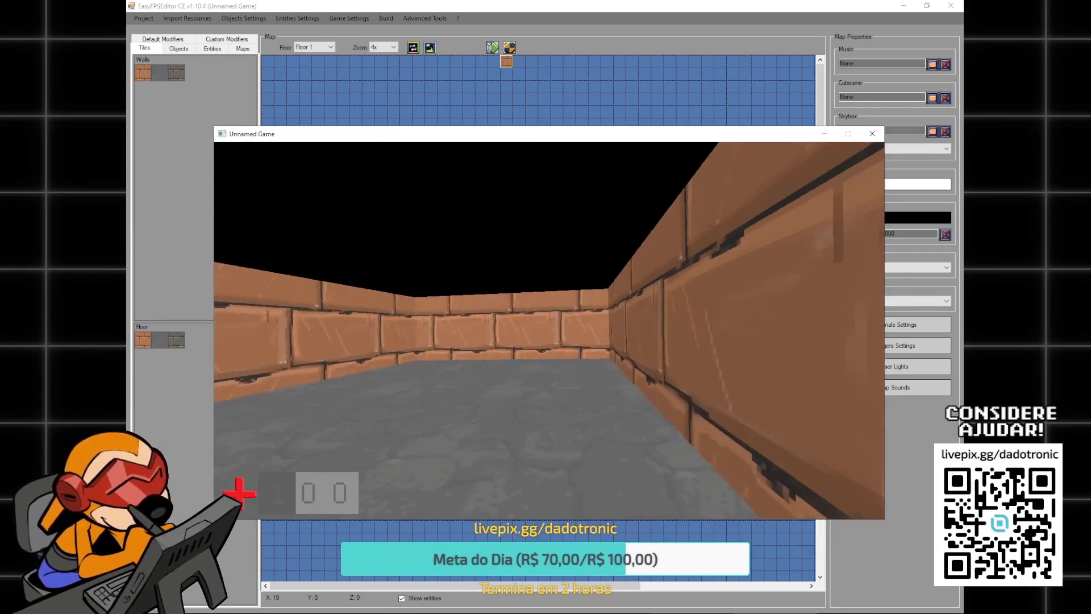
pyautogui.press('w')
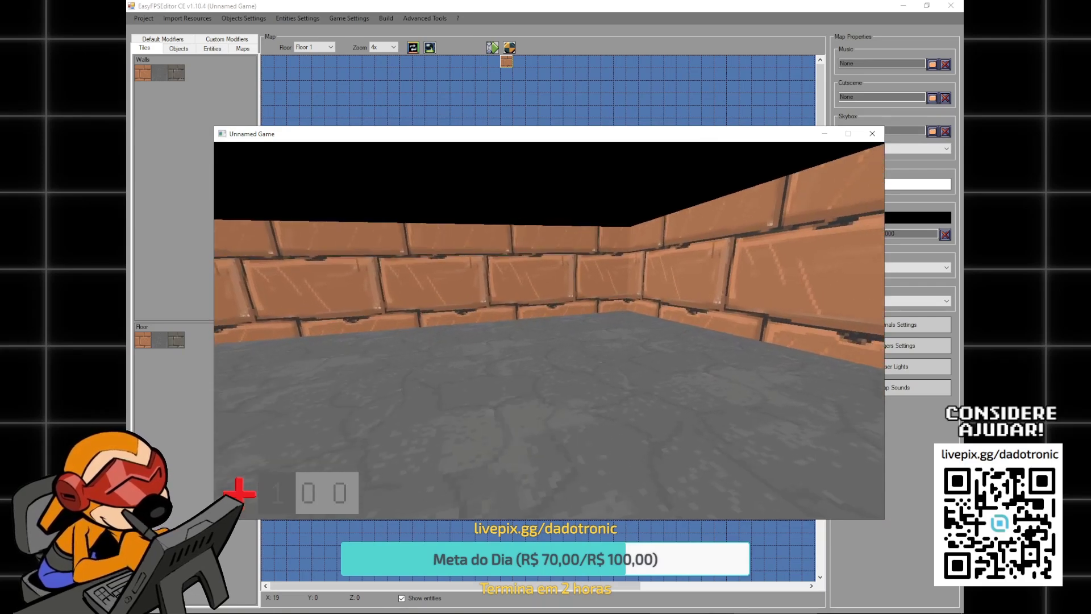
pyautogui.press('w')
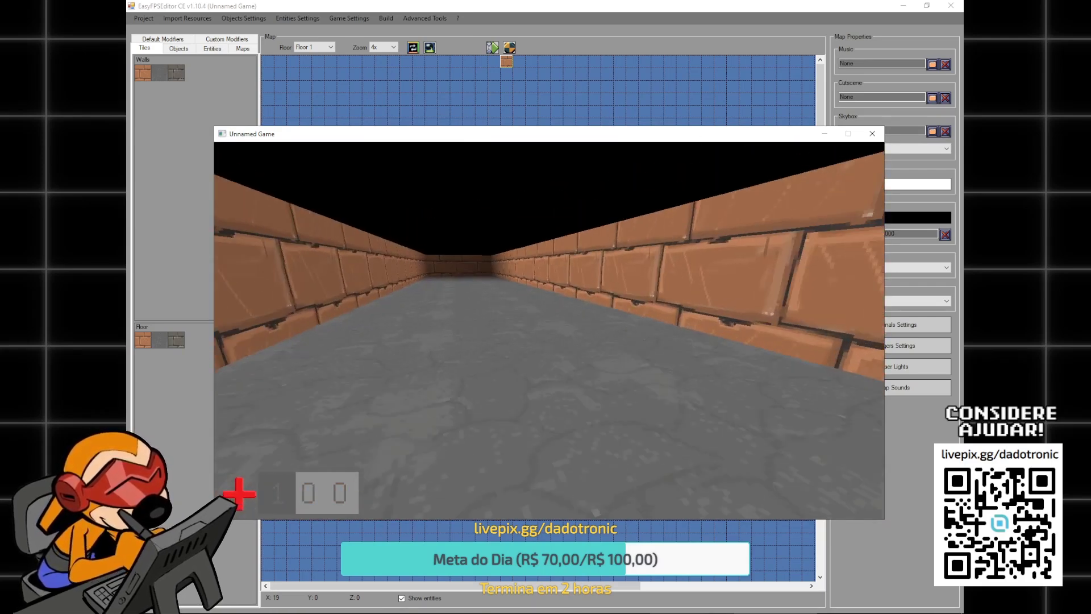
pyautogui.press('w')
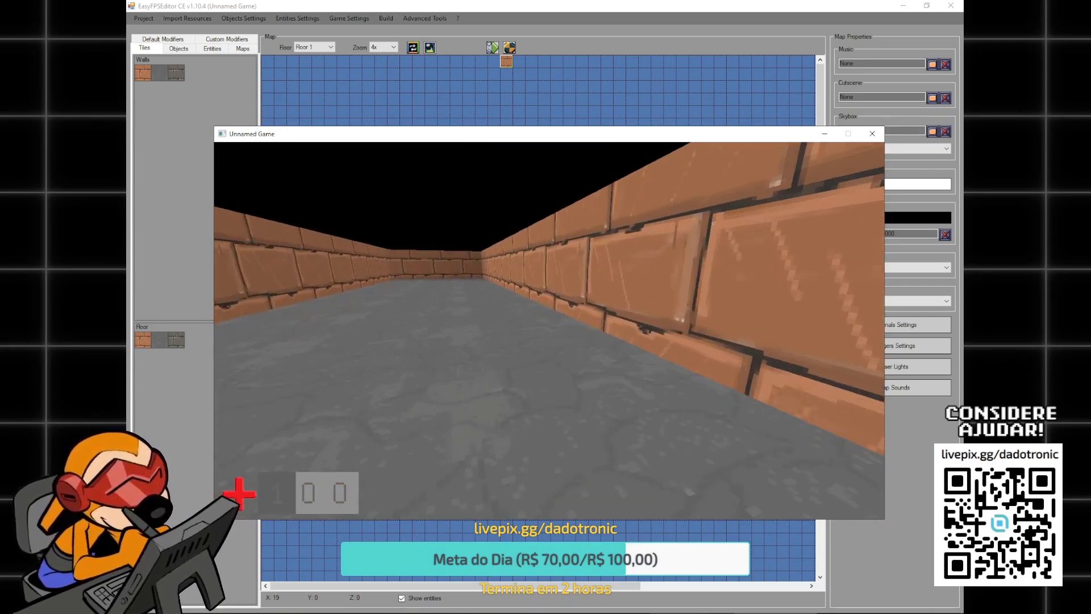
pyautogui.press('w')
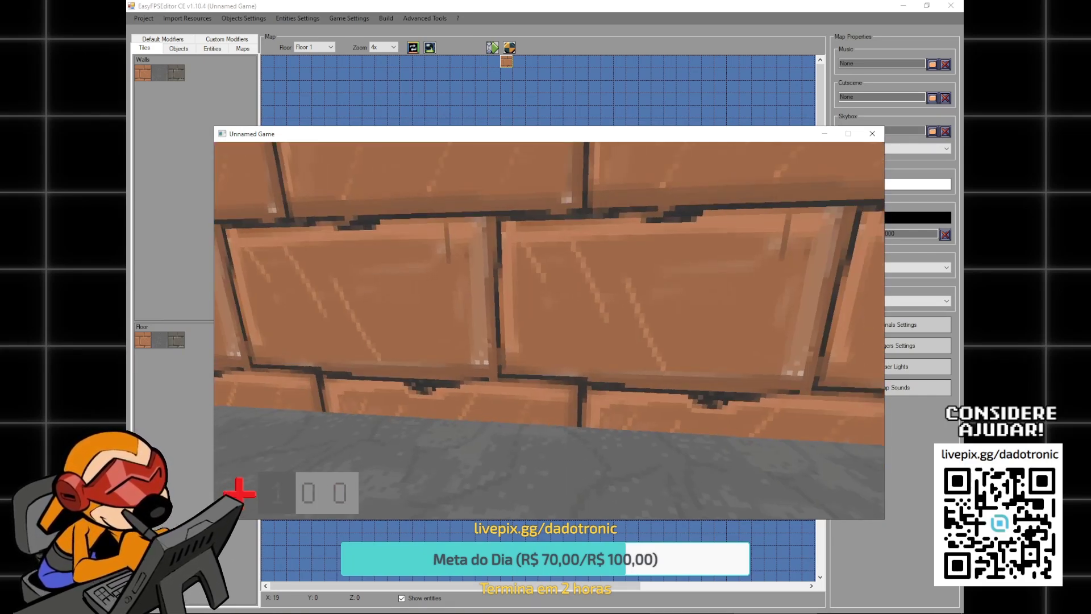
pyautogui.press('w')
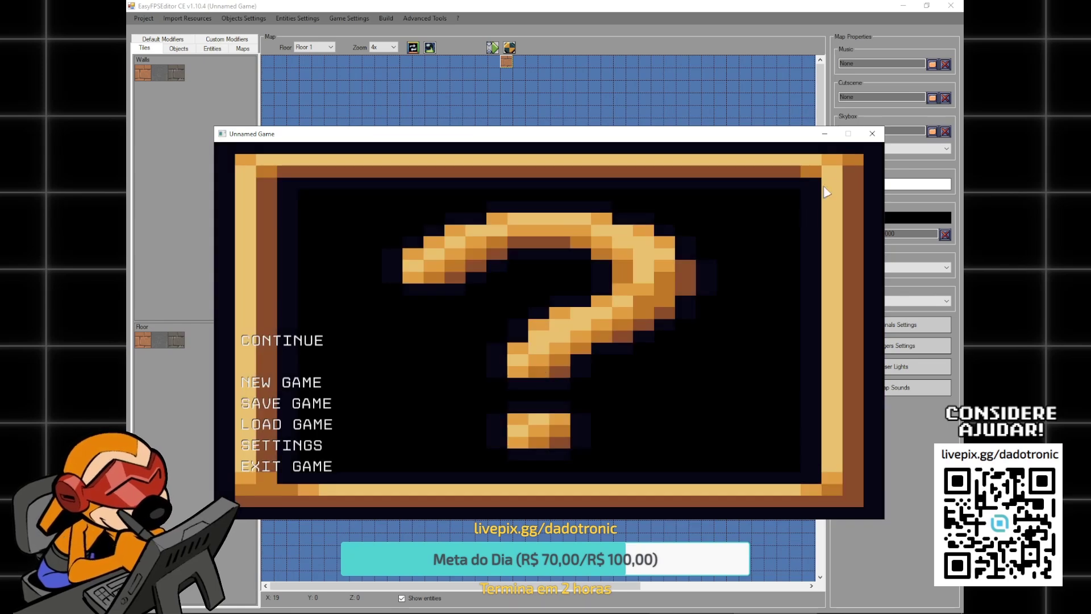
# - Close the game and remove brick wall tiles at X 16 and X 20 on Y 19 to 20, and at X 17 to 19 on Y 11
pyautogui.click(873, 133)
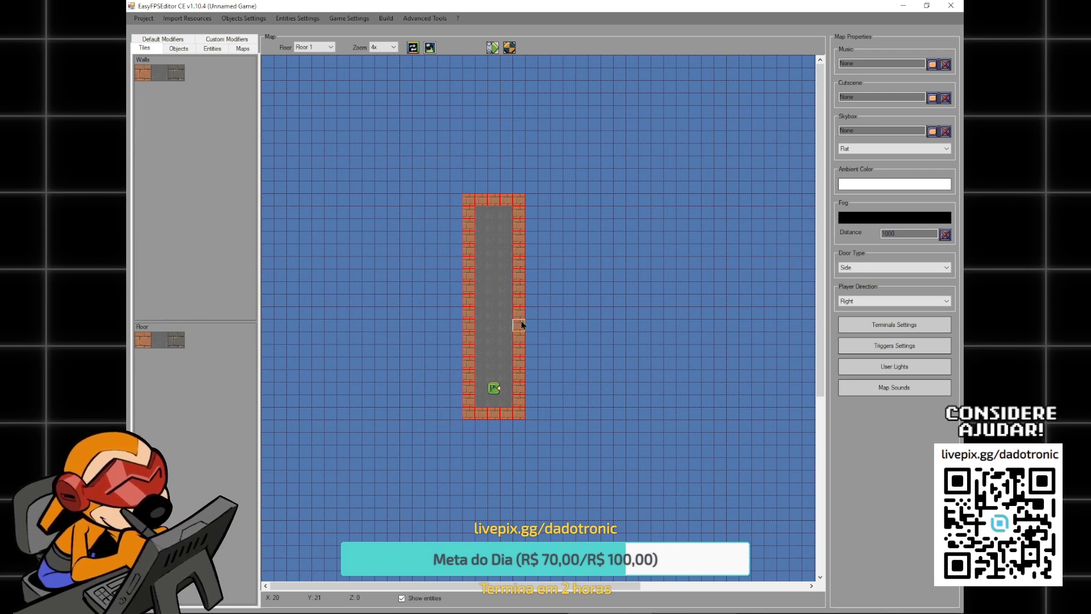
pyautogui.moveTo(519, 303)
pyautogui.mouseDown(button='right')
pyautogui.moveTo(518, 312)
pyautogui.moveTo(471, 301)
pyautogui.mouseUp(button='right')
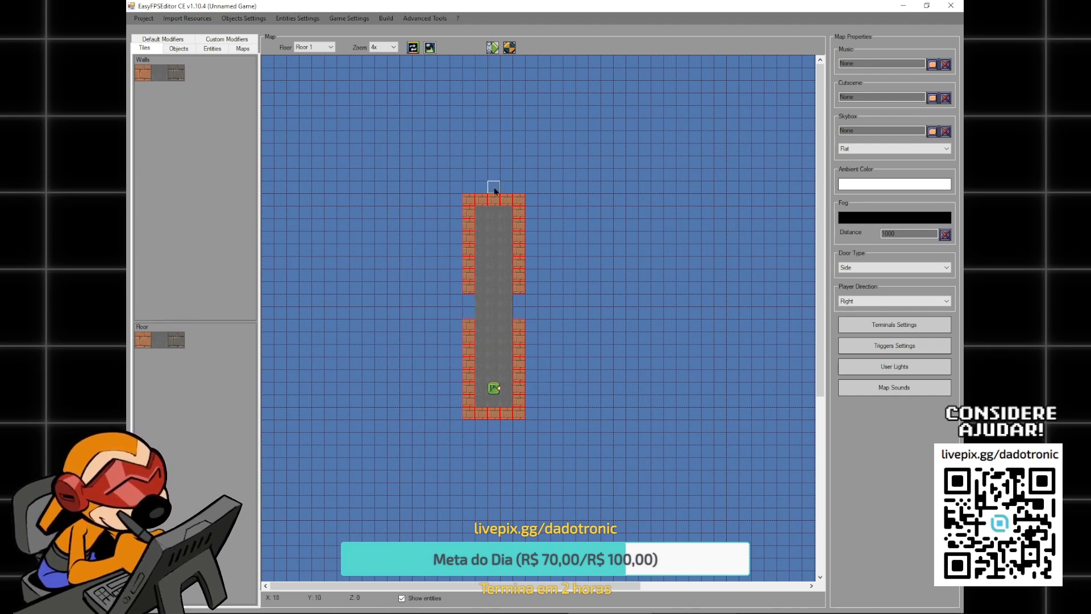
pyautogui.rightClick(483, 201)
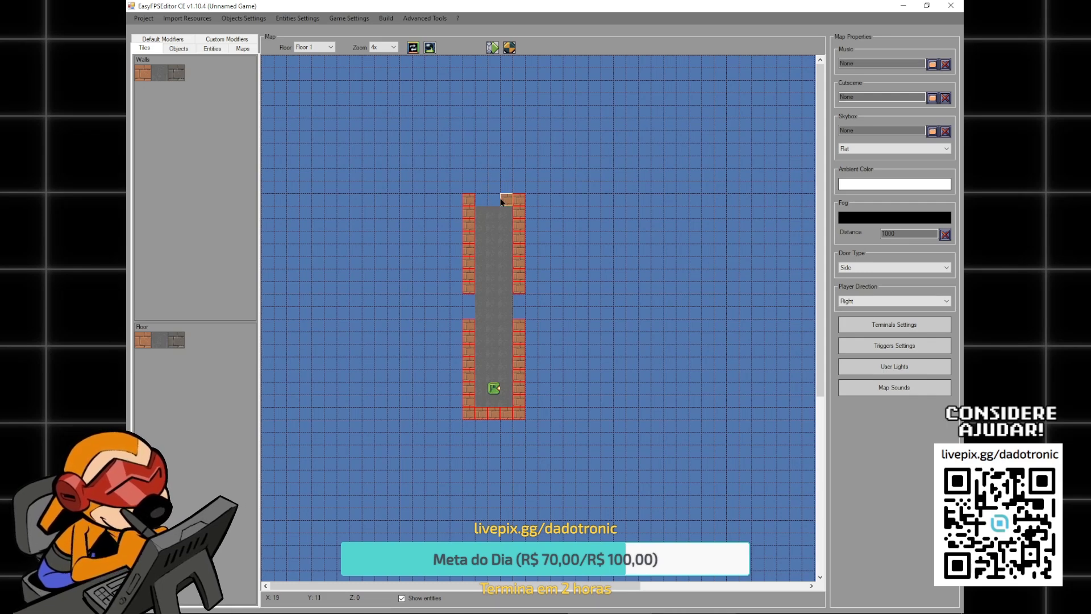
pyautogui.rightClick(506, 201)
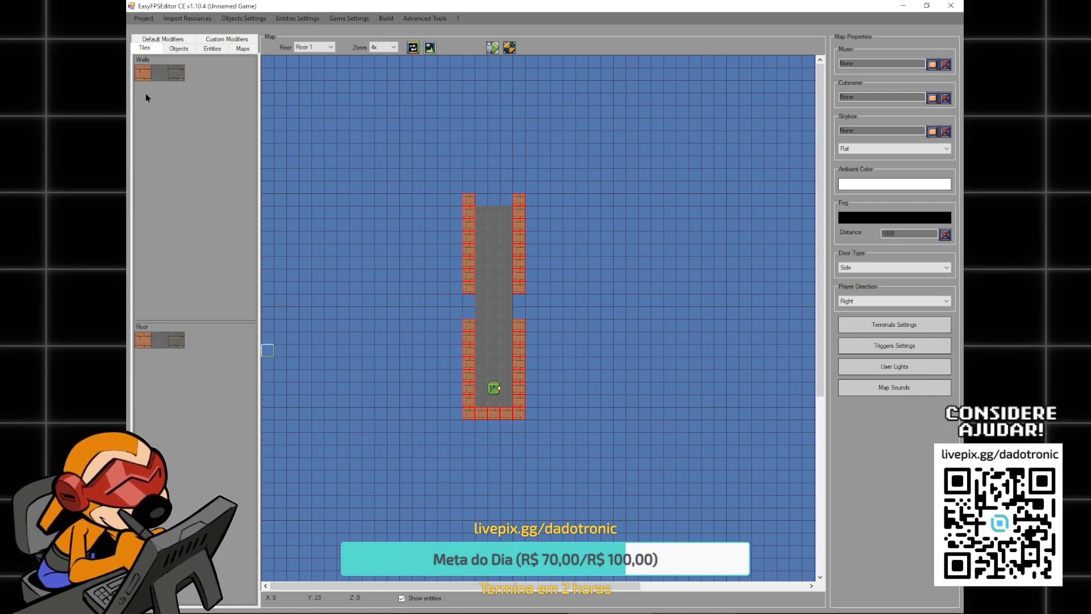
# - Paint grey floor for a north room at X 14 to 22, Y 5 to 10, and two side rooms linked to the corridor openings
pyautogui.click(159, 340)
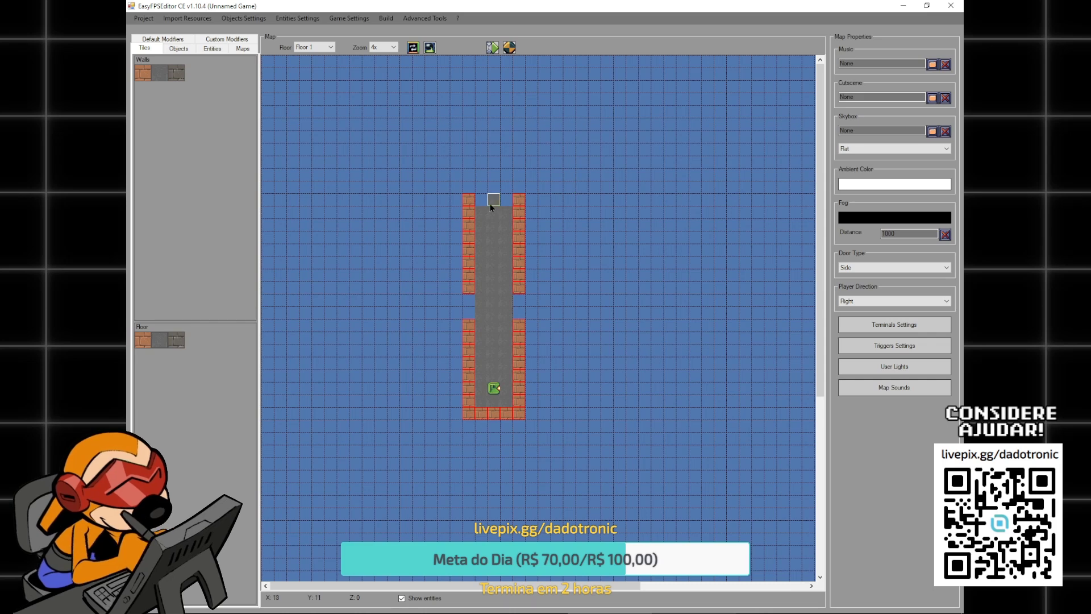
pyautogui.moveTo(484, 206)
pyautogui.mouseDown()
pyautogui.moveTo(486, 154)
pyautogui.moveTo(507, 158)
pyautogui.mouseUp()
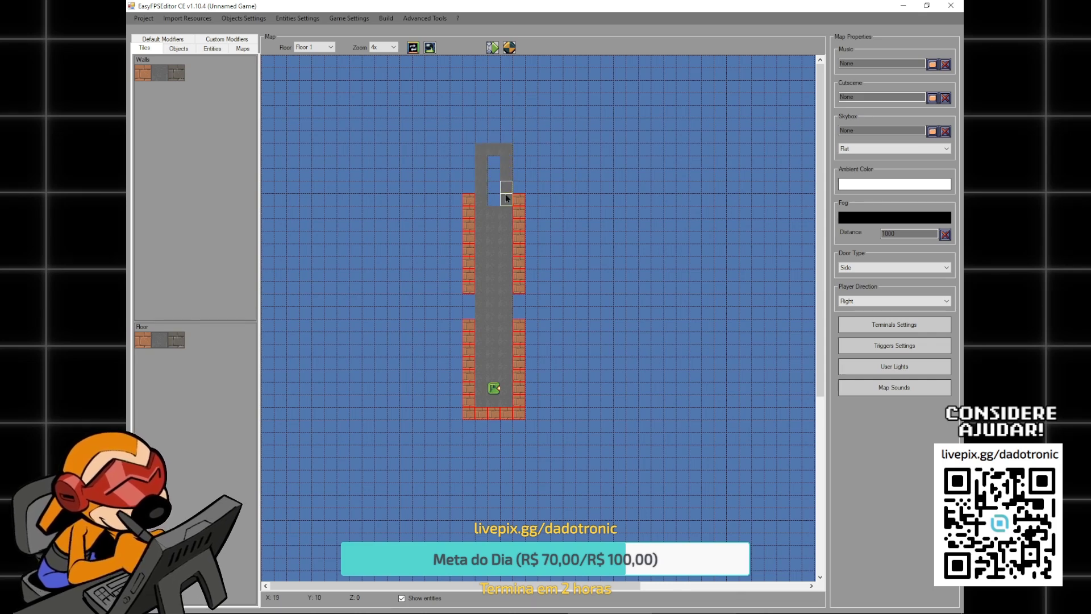
pyautogui.click(494, 162)
pyautogui.click(461, 186)
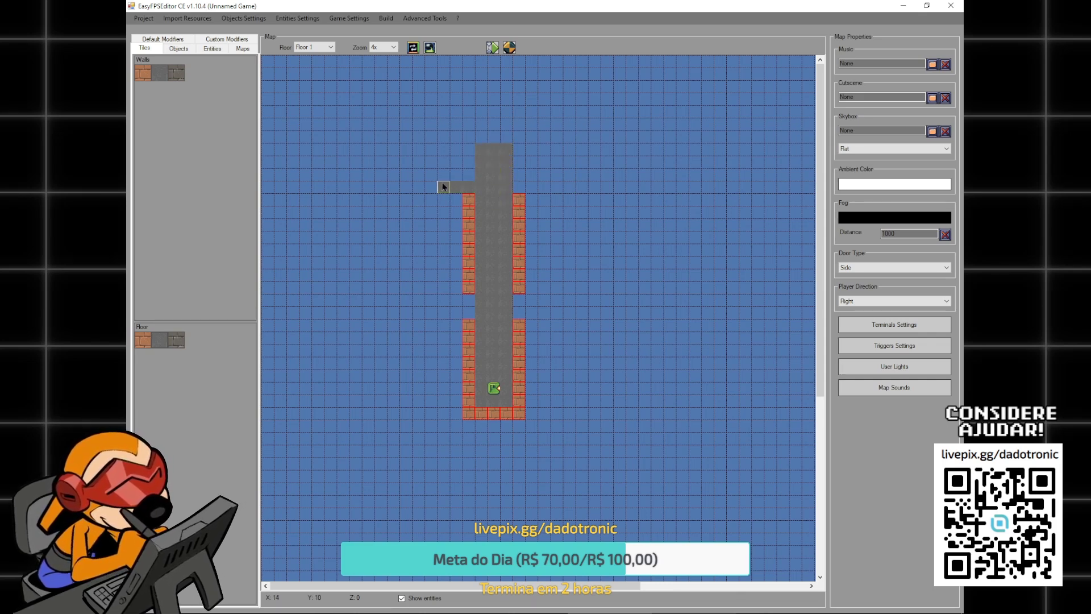
pyautogui.moveTo(441, 124)
pyautogui.mouseDown()
pyautogui.moveTo(519, 121)
pyautogui.moveTo(534, 148)
pyautogui.mouseUp()
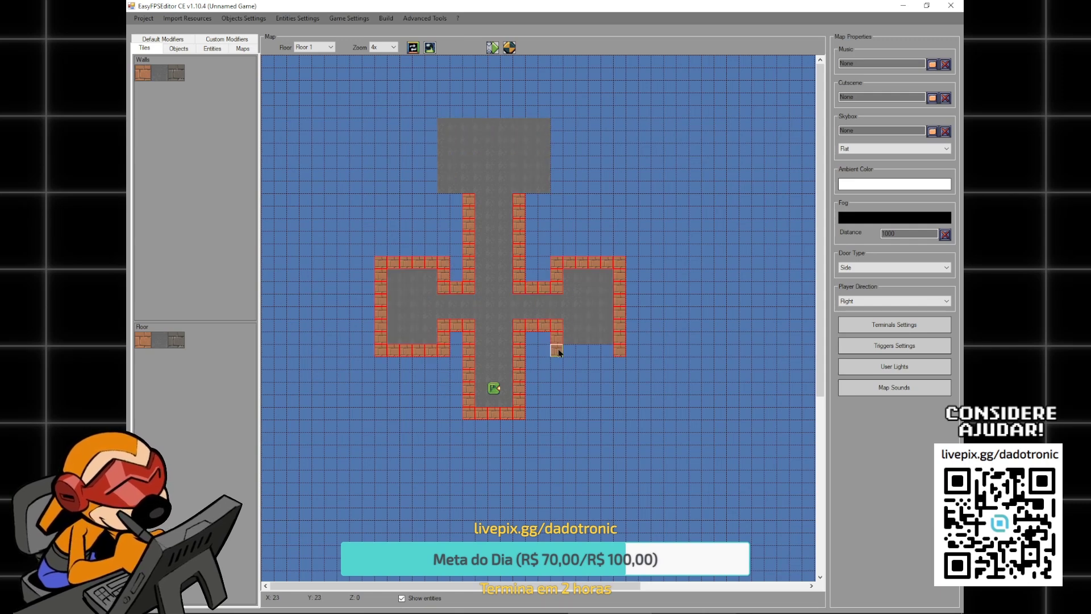
# - Enclose the side rooms and the north room with orange brick wall tiles, running the north room's walls along X 13, X 23 and Y 4
pyautogui.moveTo(571, 354); pyautogui.dragTo(594, 355)
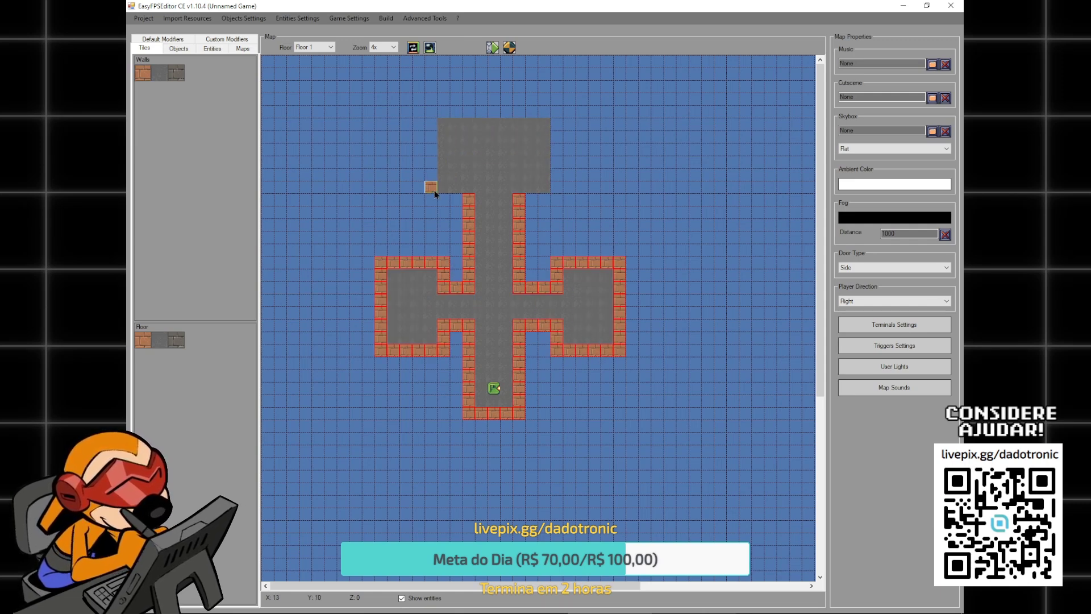
pyautogui.moveTo(454, 201)
pyautogui.mouseDown()
pyautogui.moveTo(432, 200)
pyautogui.moveTo(432, 122)
pyautogui.moveTo(445, 114)
pyautogui.mouseUp()
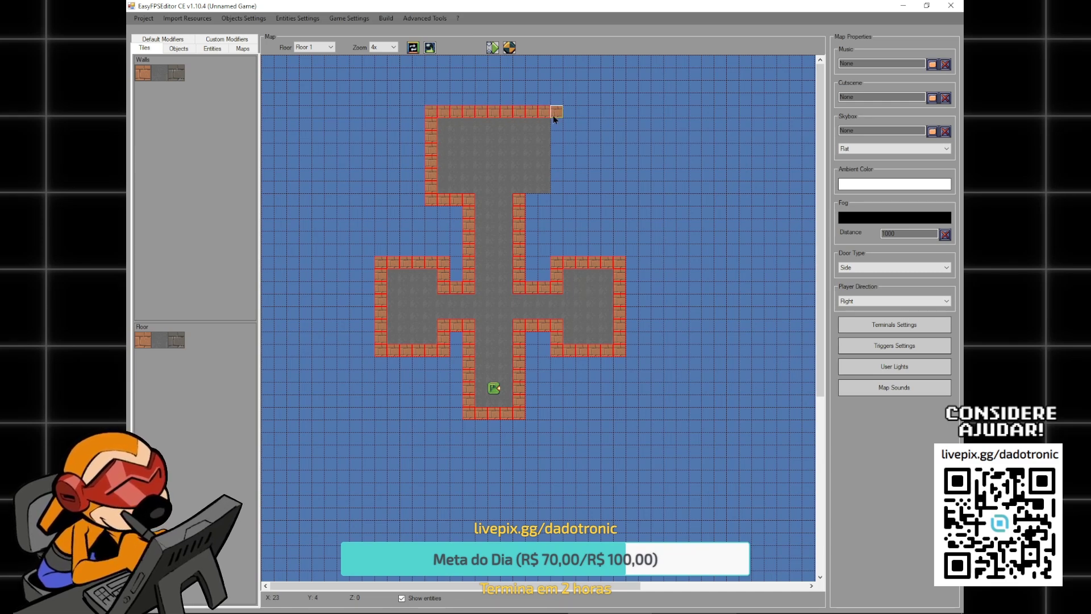
pyautogui.moveTo(553, 116)
pyautogui.mouseDown()
pyautogui.moveTo(560, 200)
pyautogui.moveTo(546, 199)
pyautogui.mouseUp()
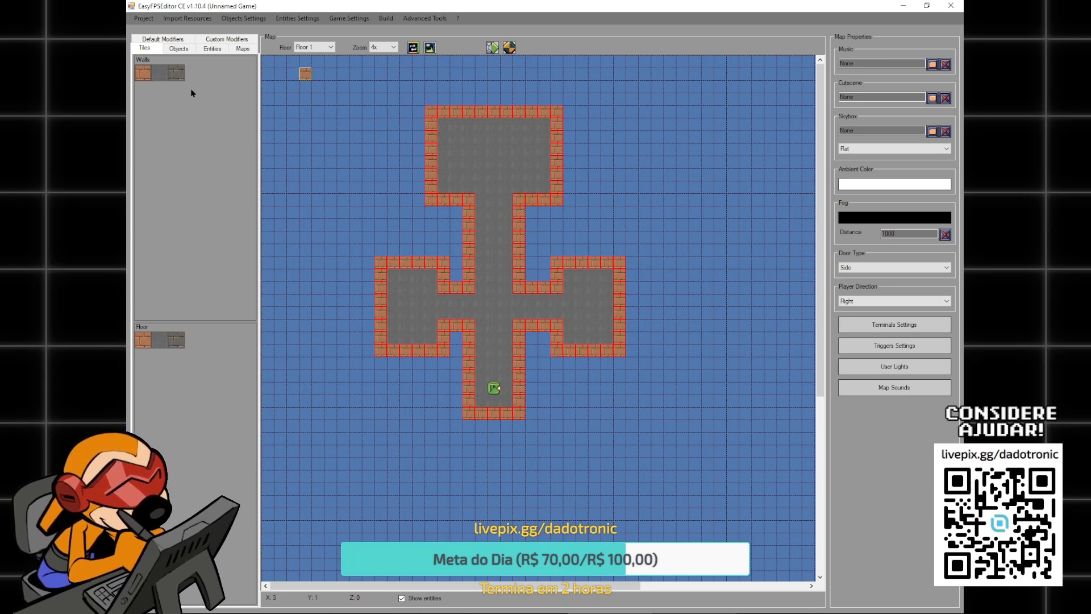
# - Save the project and dismiss the save message
pyautogui.click(150, 21)
pyautogui.click(174, 57)
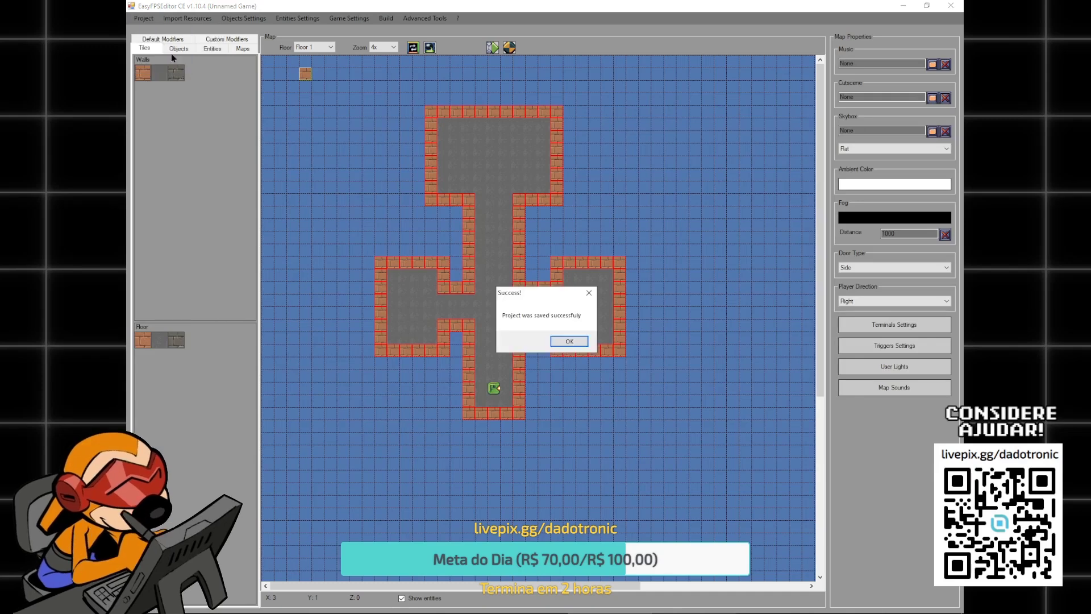
pyautogui.click(574, 343)
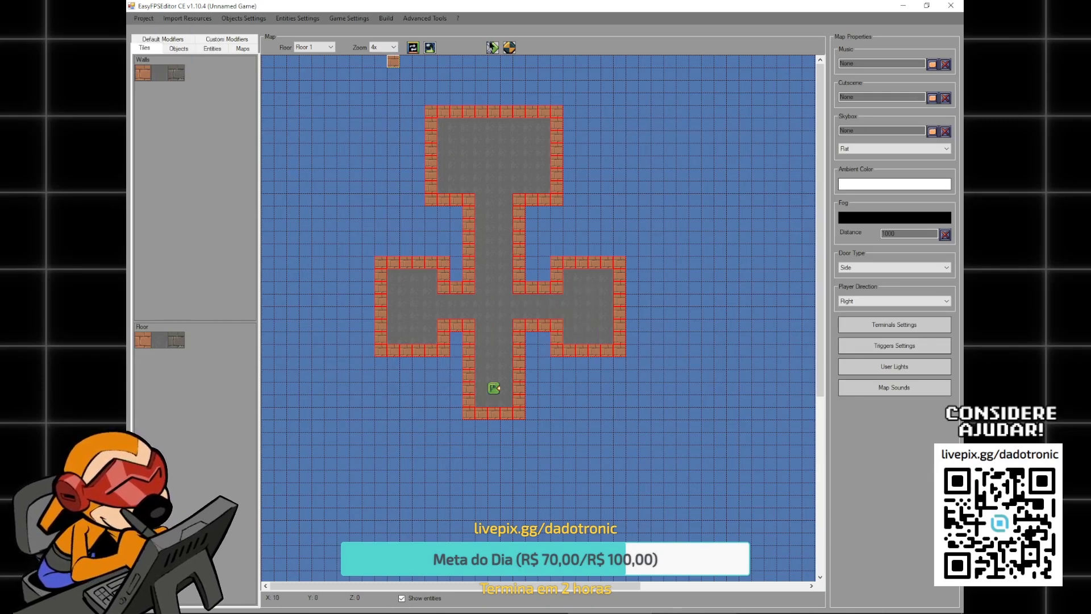
# - Test-run the game in a new game and walk through the corridor and the added rooms to inspect the layout
pyautogui.click(510, 49)
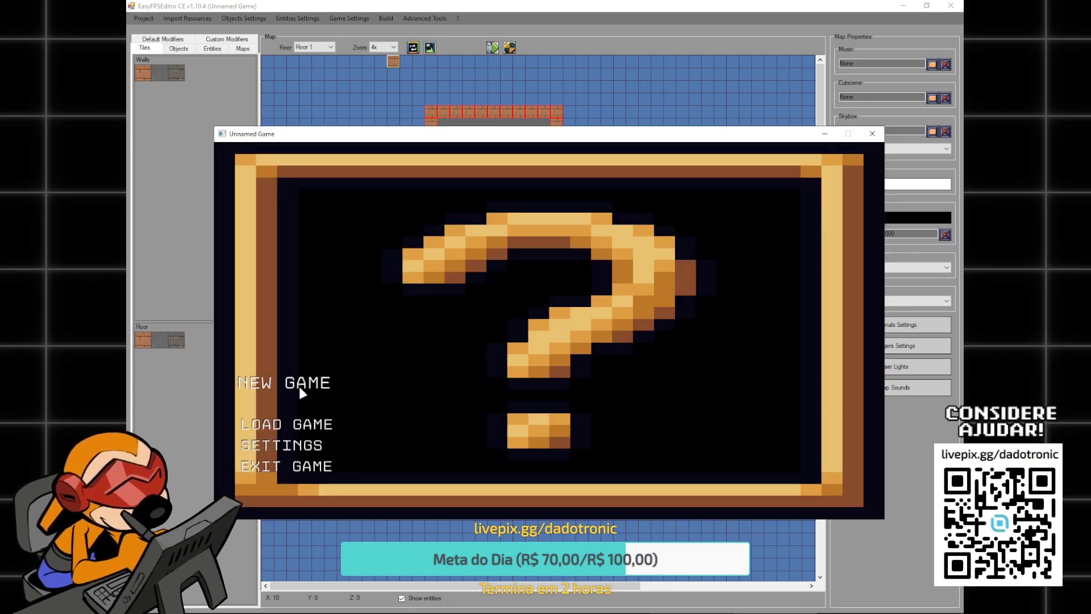
pyautogui.click(300, 388)
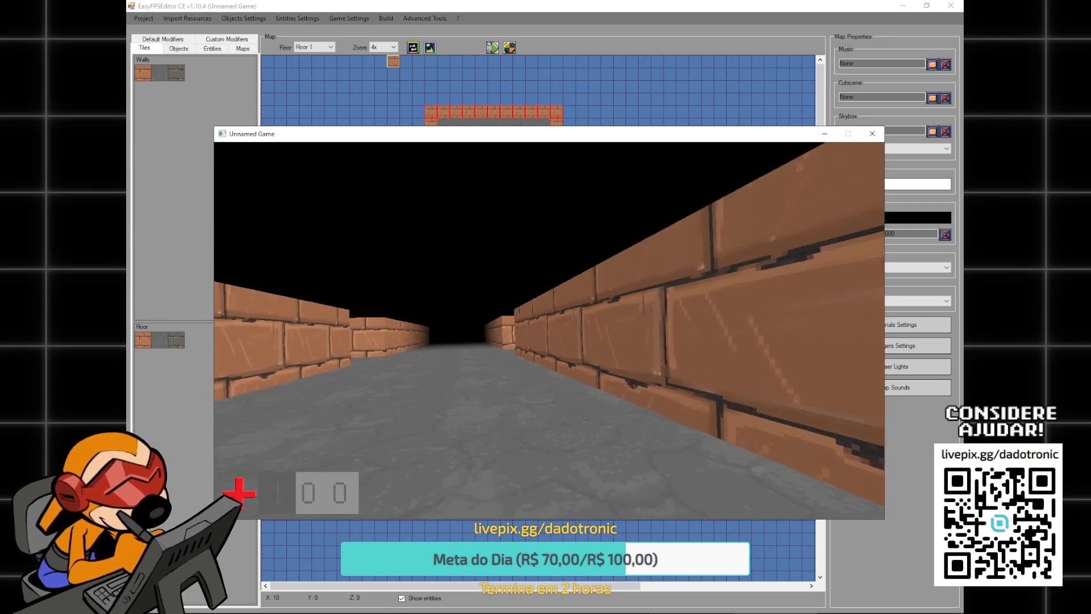
pyautogui.press('w')
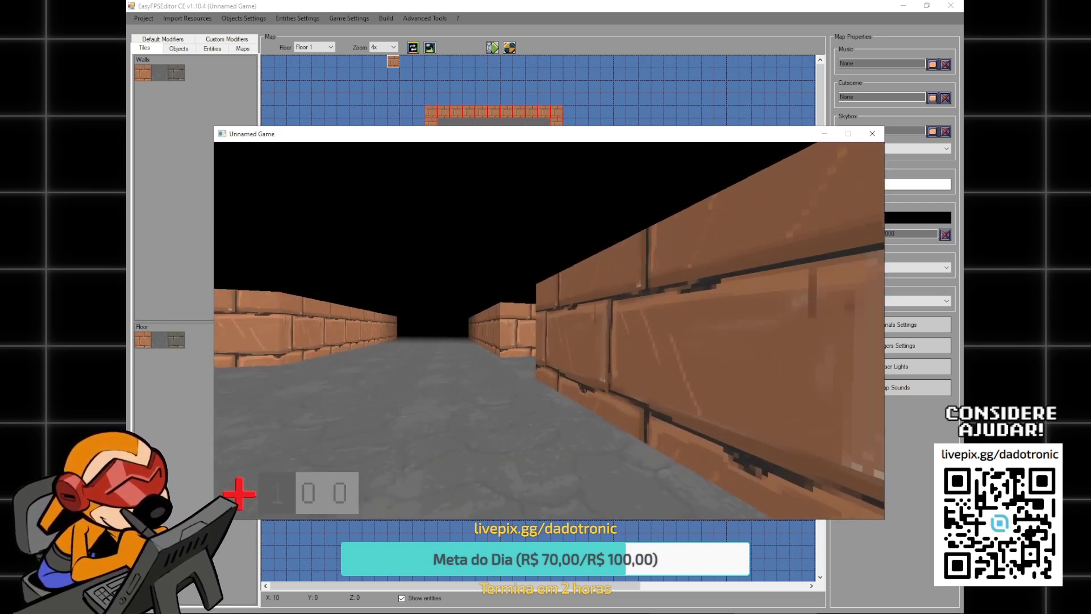
pyautogui.press('w')
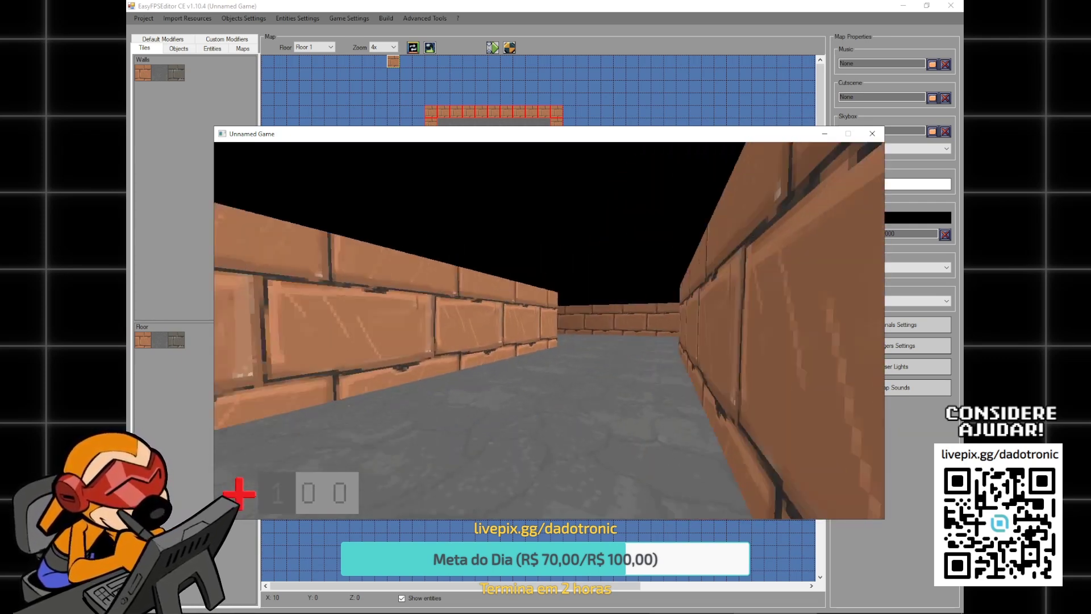
pyautogui.press('w')
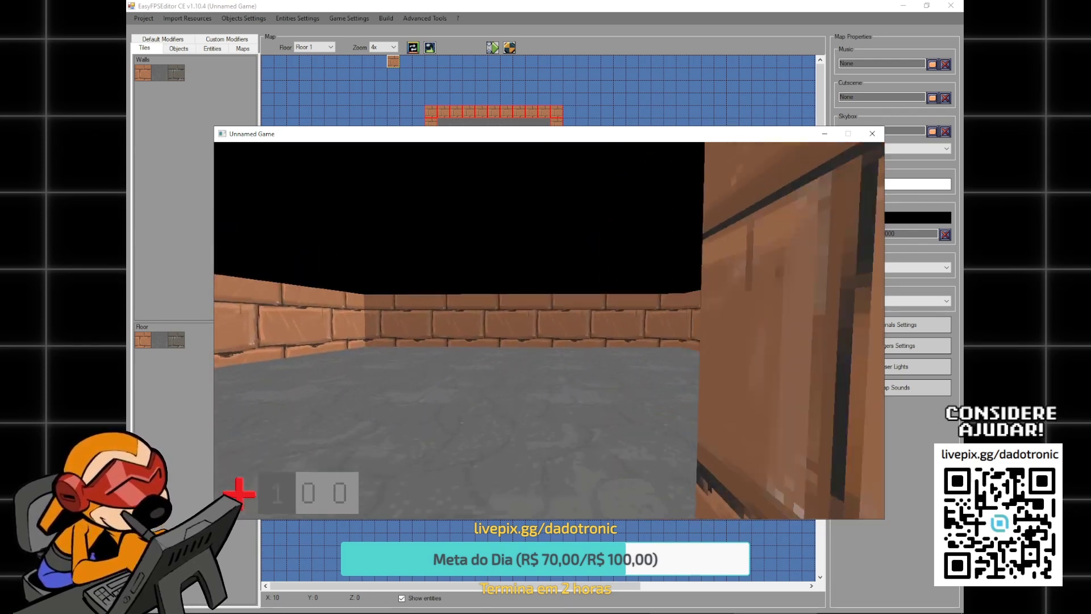
pyautogui.press('w')
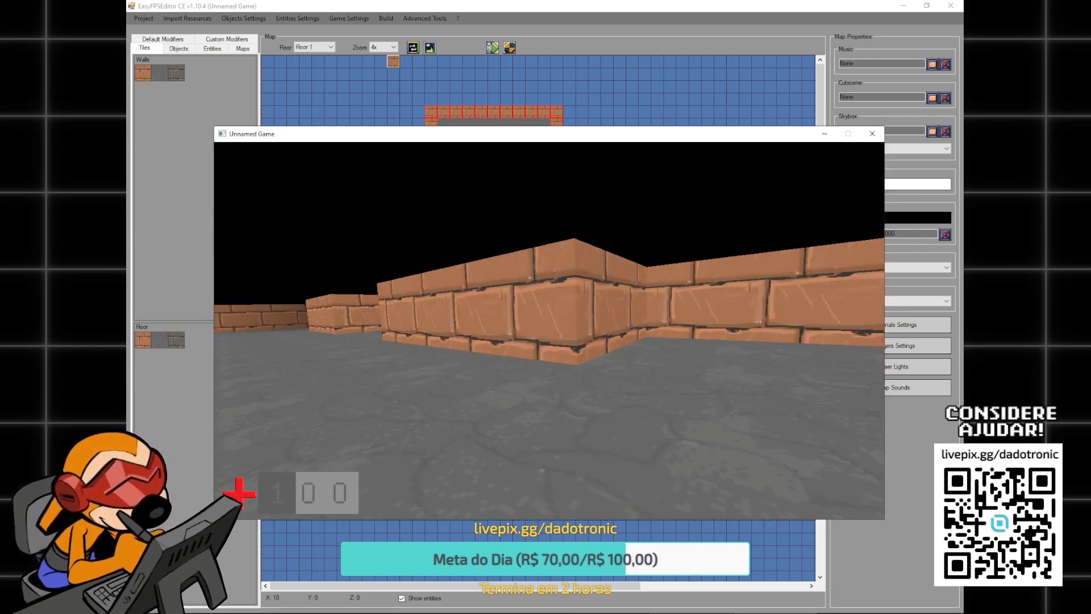
pyautogui.press('w')
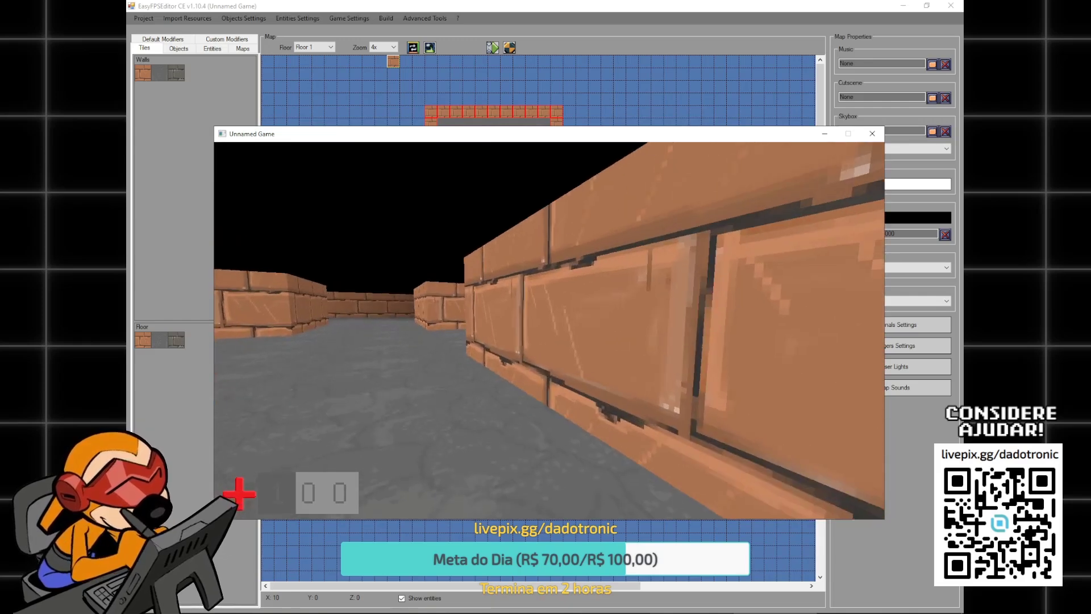
pyautogui.press('w')
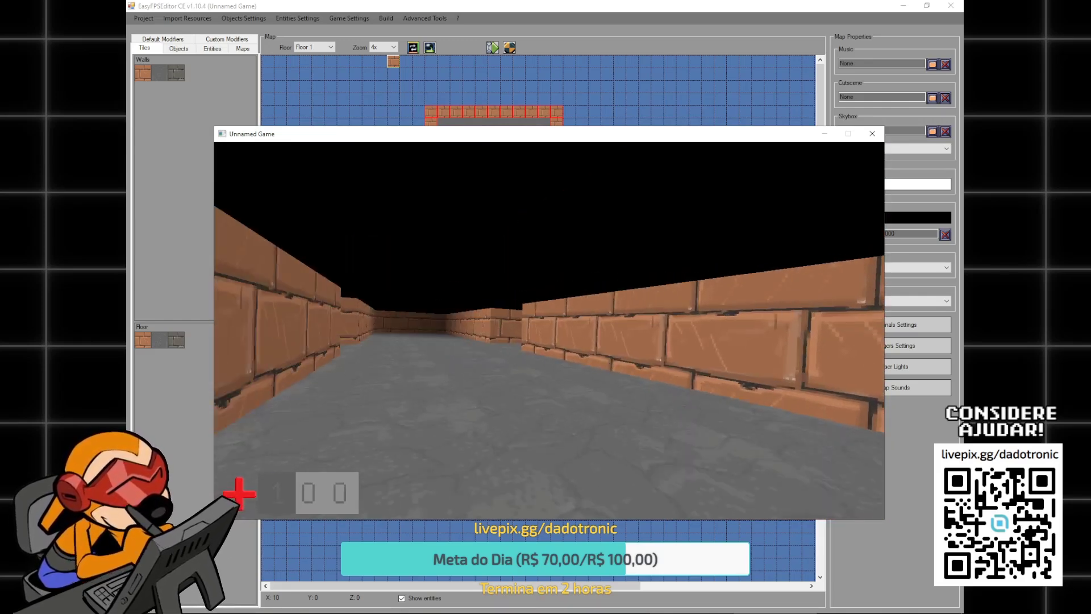
pyautogui.press('w')
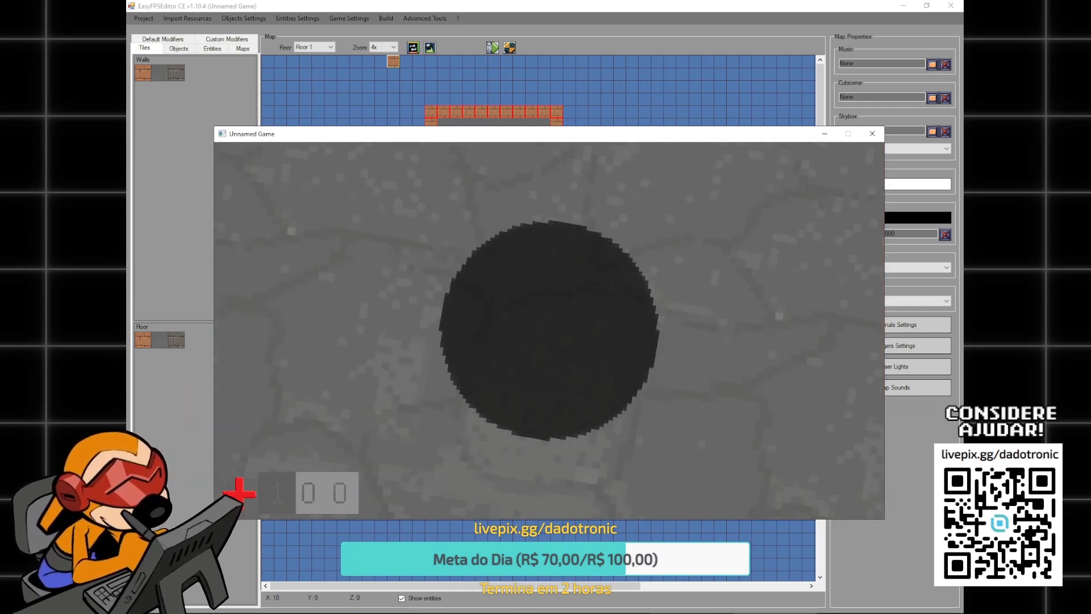
pyautogui.press('w')
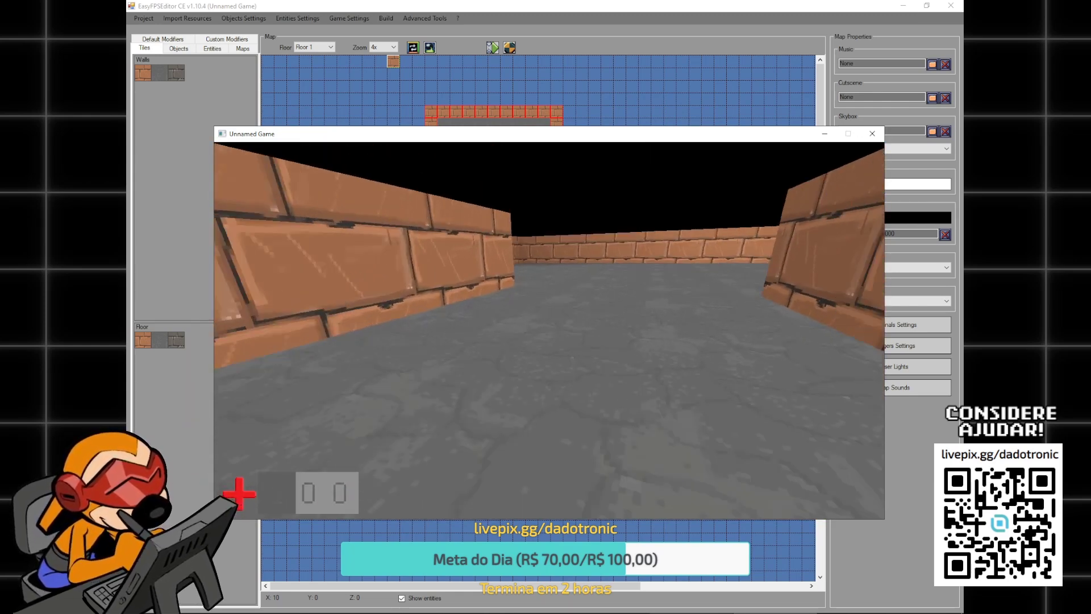
# - Examine the brick walls and corners up close by strafing, jumping and moving back and forth, and close the game
pyautogui.press('d')
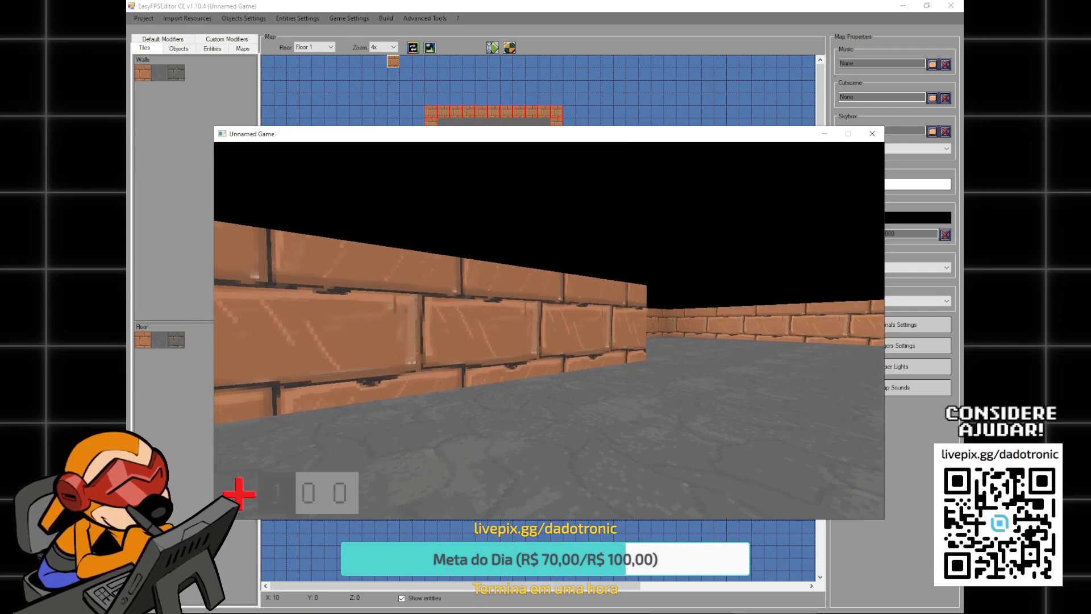
pyautogui.press('d')
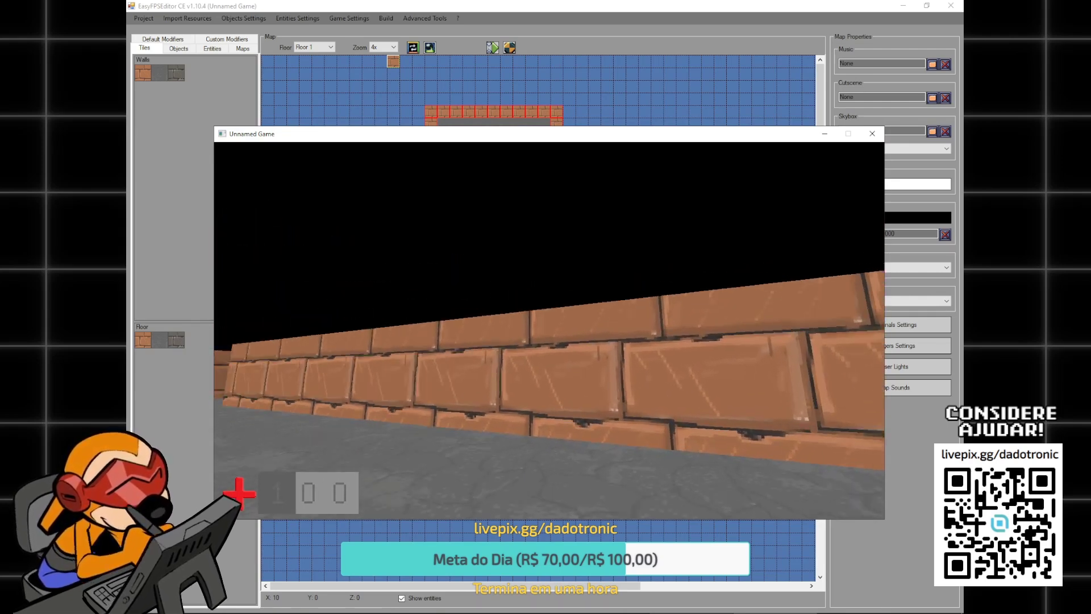
pyautogui.press('space')
pyautogui.press('space')
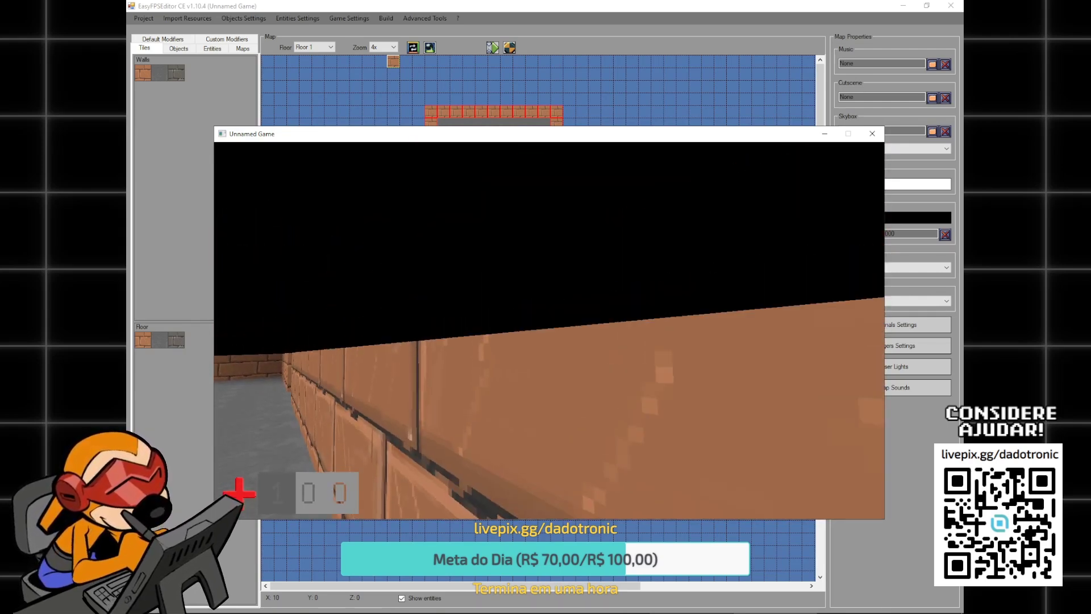
pyautogui.press('s')
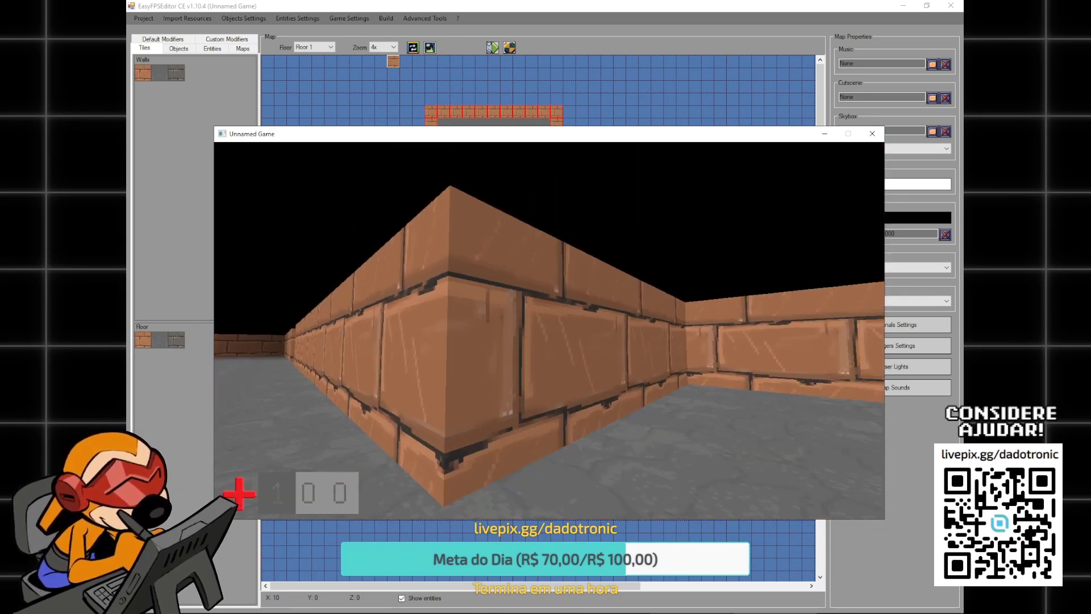
pyautogui.press('w')
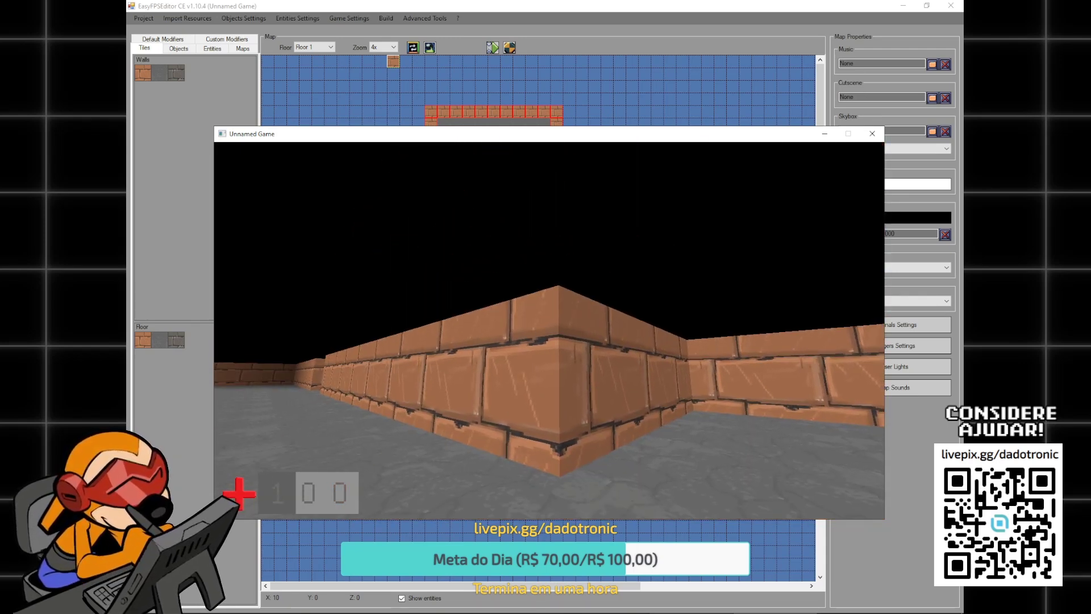
pyautogui.press('s')
pyautogui.press('w')
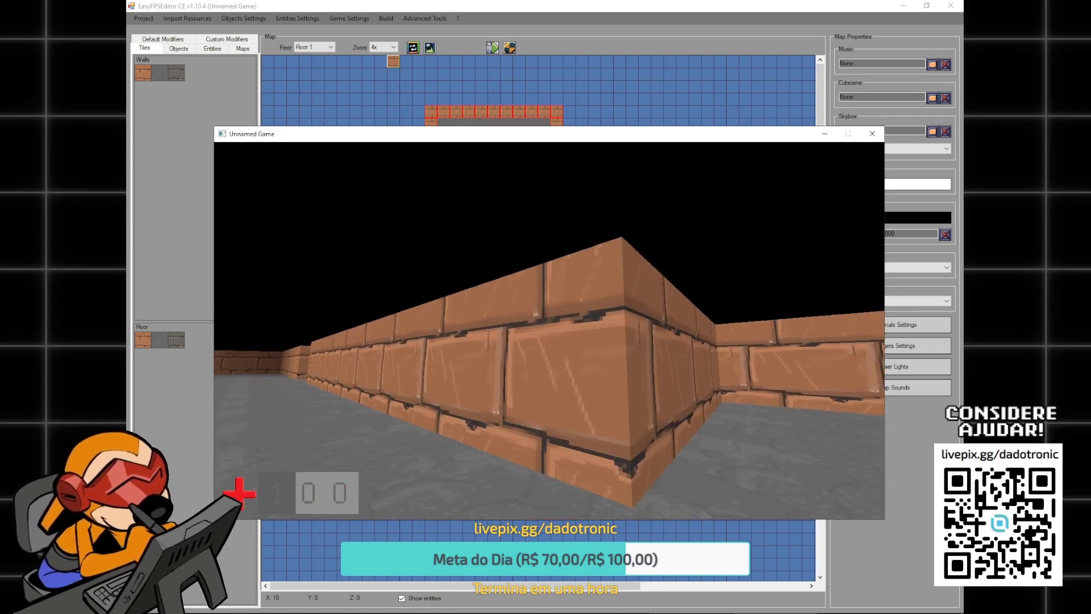
pyautogui.press('Escape')
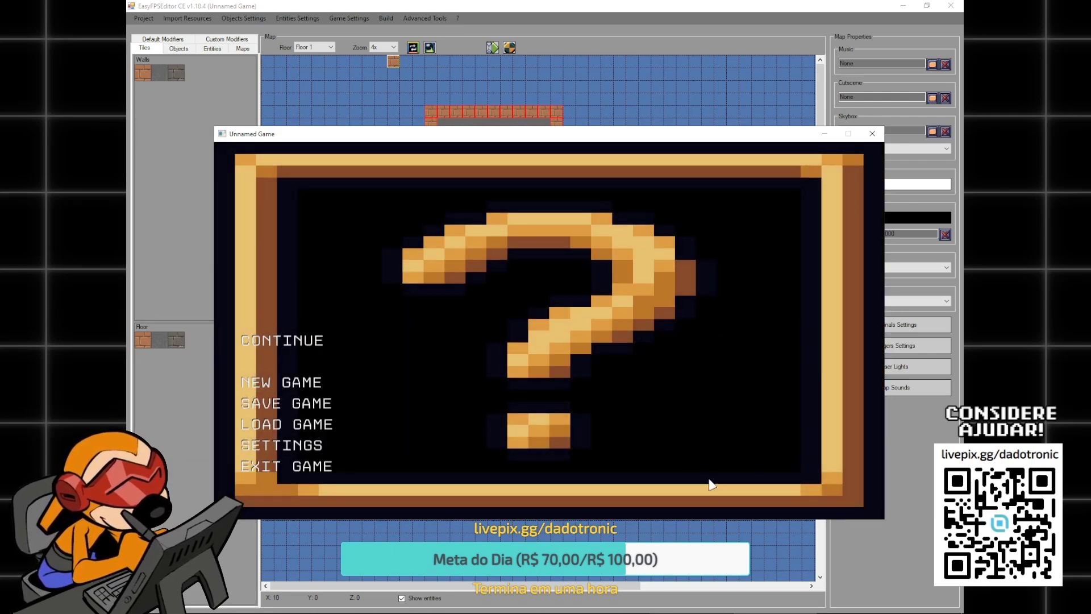
pyautogui.click(873, 133)
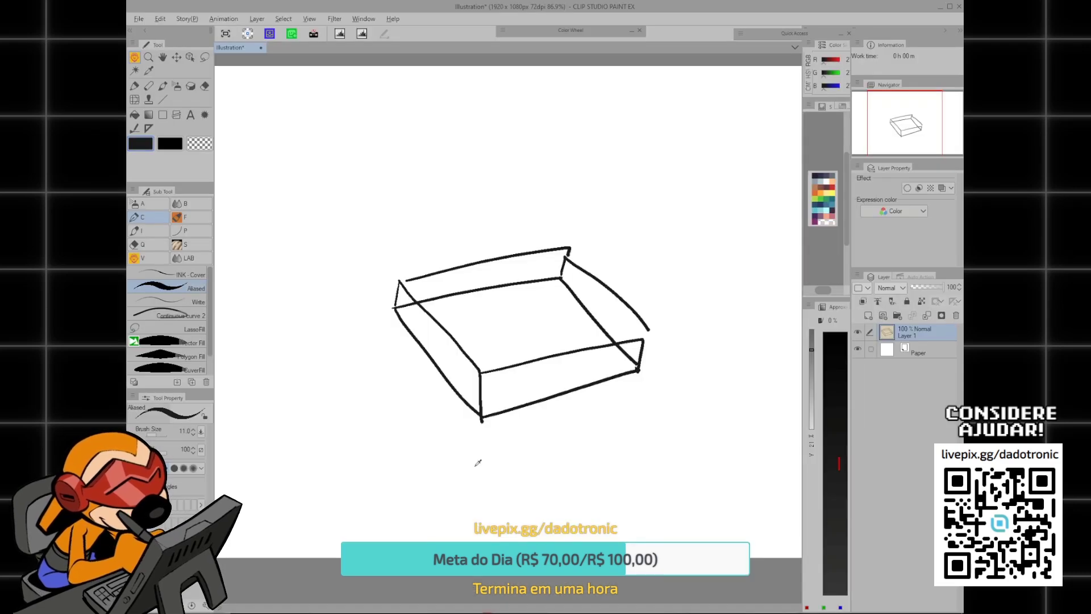
# - In Clip Studio Paint, pick an orange-red colour and outline a raised wall panel above the back edge of the box sketch
pyautogui.hotkey('alt', 'c')
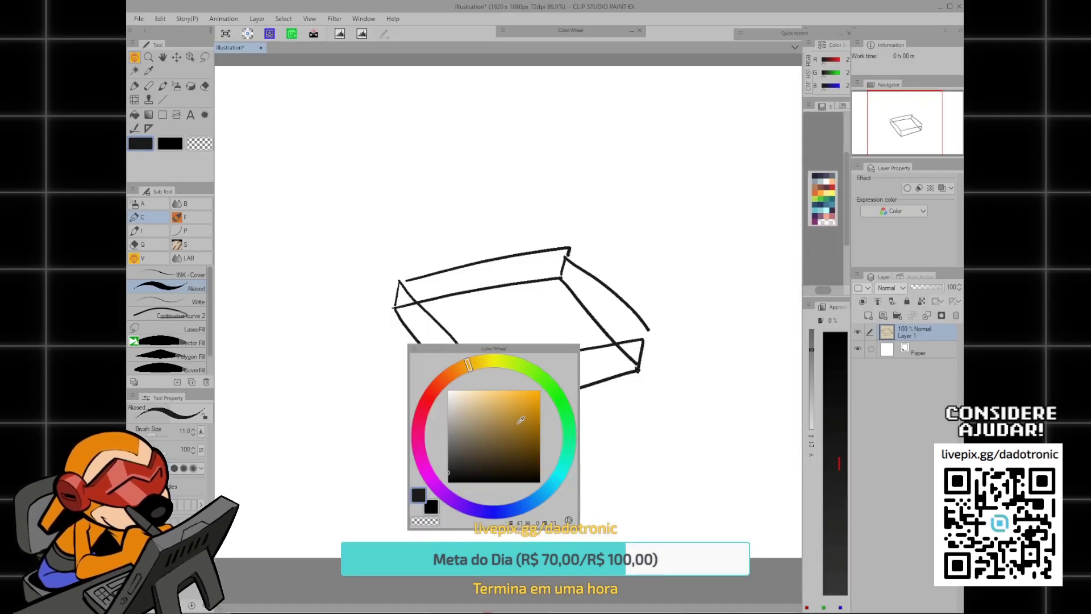
pyautogui.click(441, 387)
pyautogui.click(532, 400)
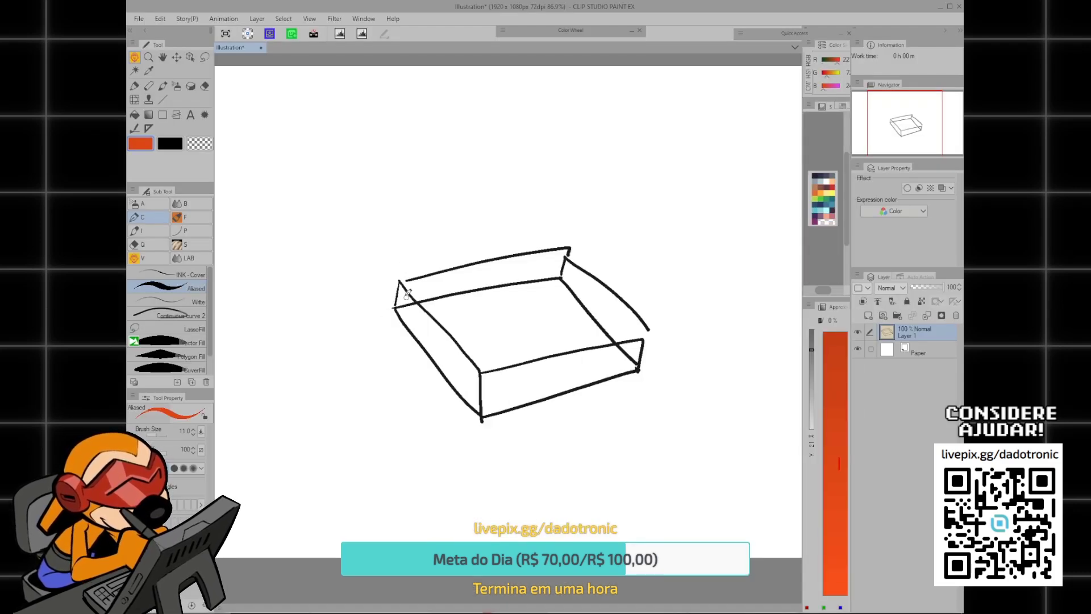
pyautogui.moveTo(415, 344)
pyautogui.mouseDown()
pyautogui.moveTo(420, 306)
pyautogui.moveTo(402, 241)
pyautogui.moveTo(506, 212)
pyautogui.moveTo(574, 234)
pyautogui.moveTo(570, 250)
pyautogui.mouseUp()
pyautogui.hotkey('ctrl', 'z')
# - Outline a matching orange-red wall panel above the front edge of the box sketch
pyautogui.moveTo(482, 373); pyautogui.dragTo(486, 336)
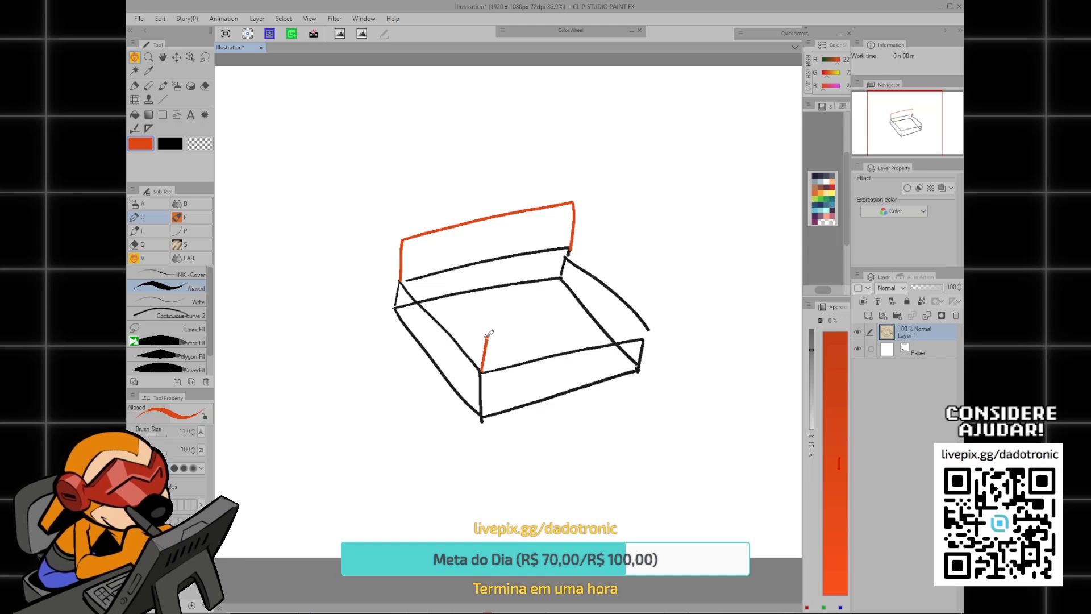
pyautogui.moveTo(648, 333); pyautogui.dragTo(653, 294)
pyautogui.moveTo(487, 337); pyautogui.dragTo(652, 293)
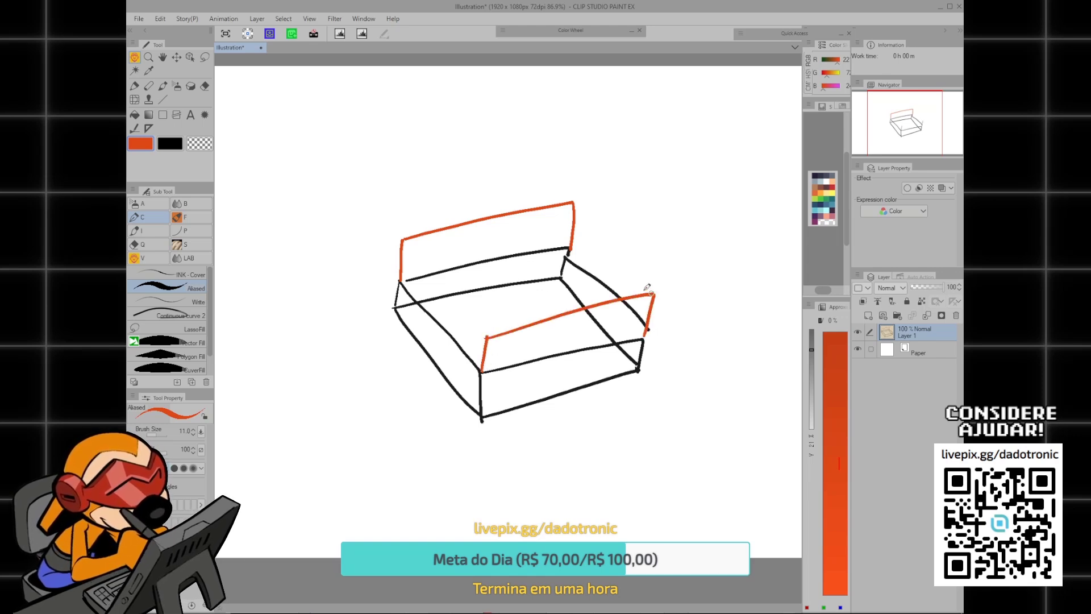
# - Join the two raised panels with orange-red top edges along both sides of the box sketch
pyautogui.moveTo(402, 241); pyautogui.dragTo(484, 331)
pyautogui.moveTo(574, 205); pyautogui.dragTo(653, 288)
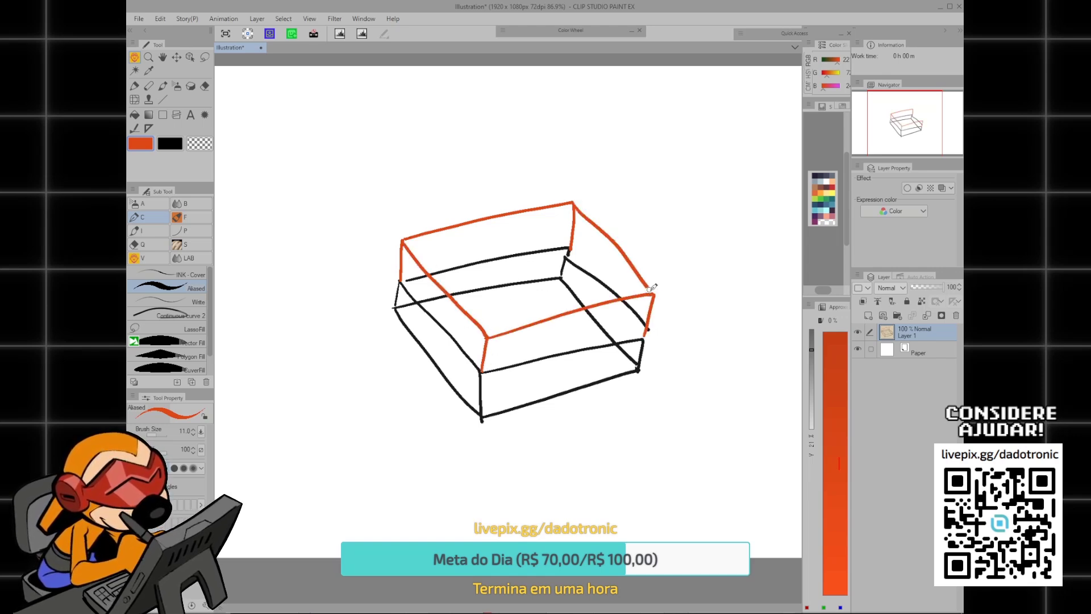
pyautogui.moveTo(406, 282); pyautogui.dragTo(636, 310)
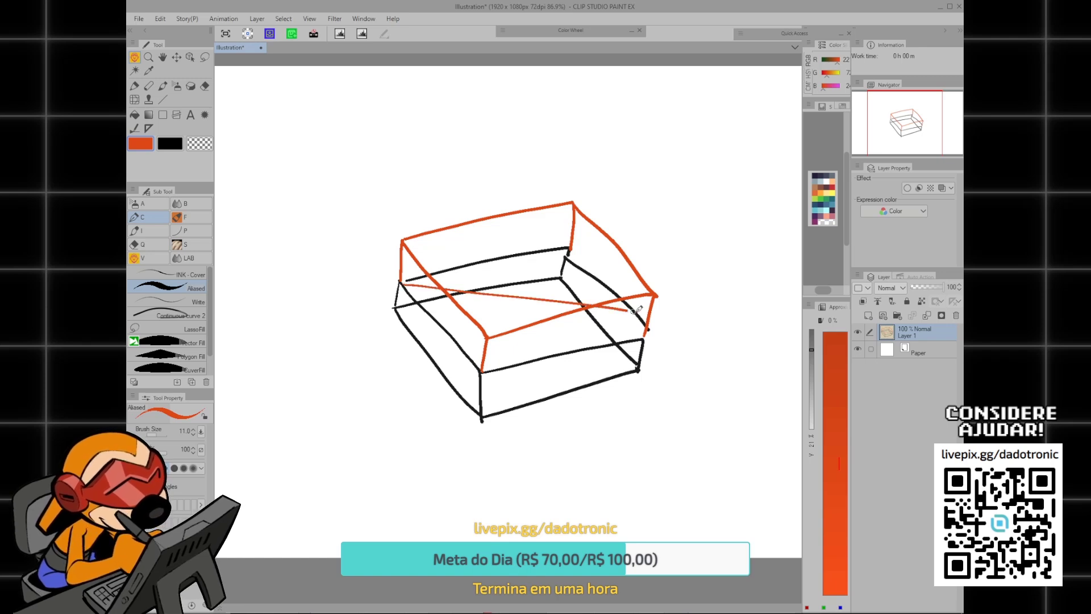
pyautogui.hotkey('ctrl', 'z')
pyautogui.moveTo(417, 287)
pyautogui.mouseDown()
pyautogui.moveTo(434, 287)
pyautogui.moveTo(457, 312)
pyautogui.moveTo(596, 330)
pyautogui.moveTo(511, 357)
pyautogui.mouseUp()
pyautogui.hotkey('ctrl', 'z')
pyautogui.moveTo(406, 279); pyautogui.dragTo(611, 345)
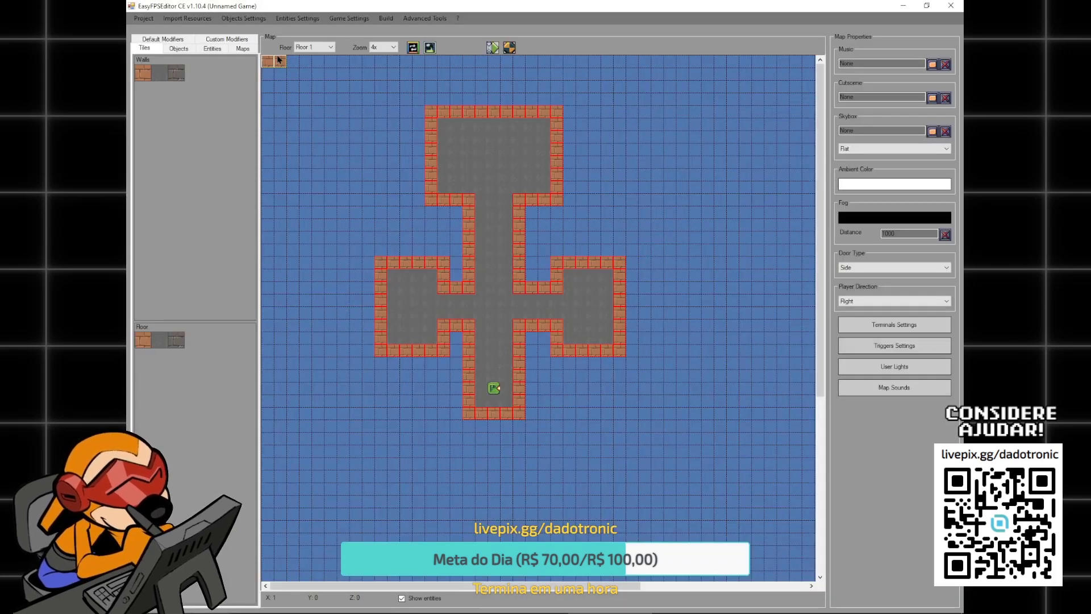
# - In EasyFPSEditor CE, switch to Floor 2 and trace brick walls over the whole outline of the floor below
pyautogui.click(320, 48)
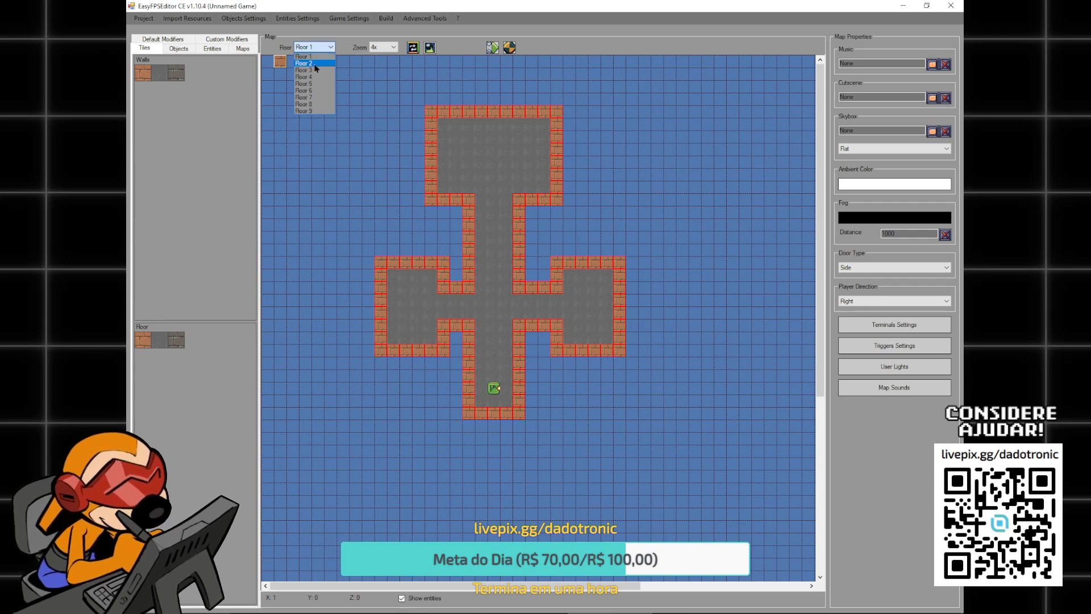
pyautogui.click(316, 63)
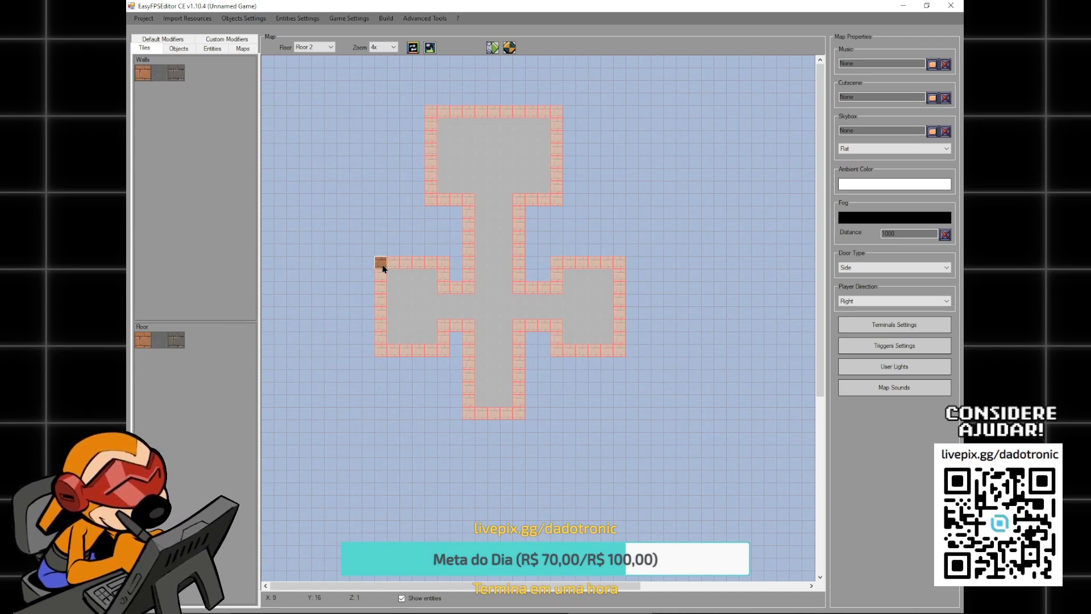
pyautogui.moveTo(380, 264)
pyautogui.mouseDown()
pyautogui.moveTo(381, 350)
pyautogui.moveTo(444, 356)
pyautogui.moveTo(446, 333)
pyautogui.moveTo(469, 330)
pyautogui.moveTo(469, 411)
pyautogui.mouseUp()
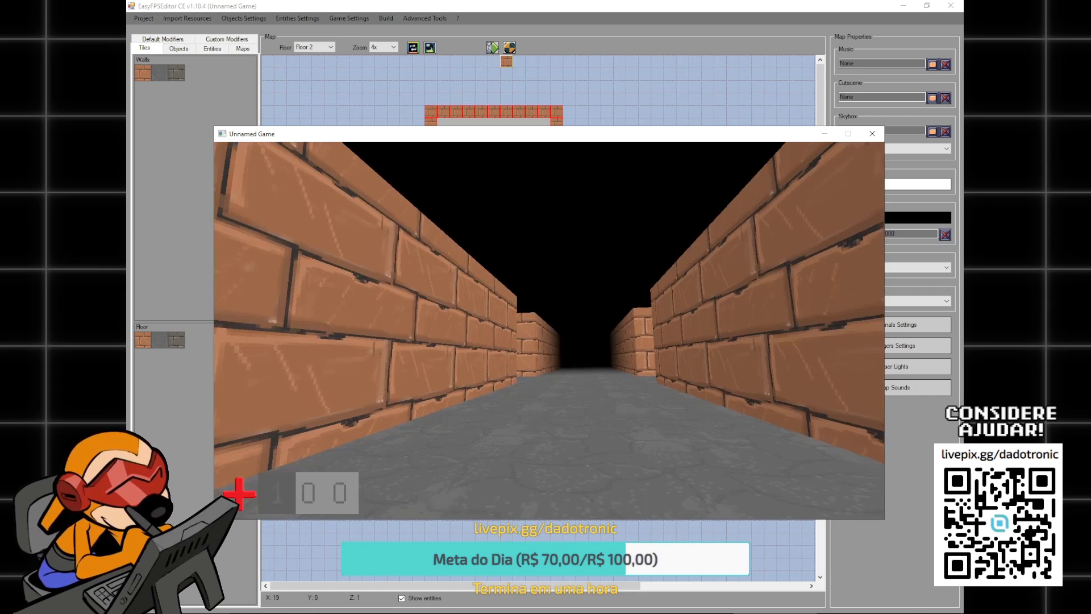
# - Test-run the map, walk along the corridor to check the second-floor walls, and exit the game
pyautogui.press('w')
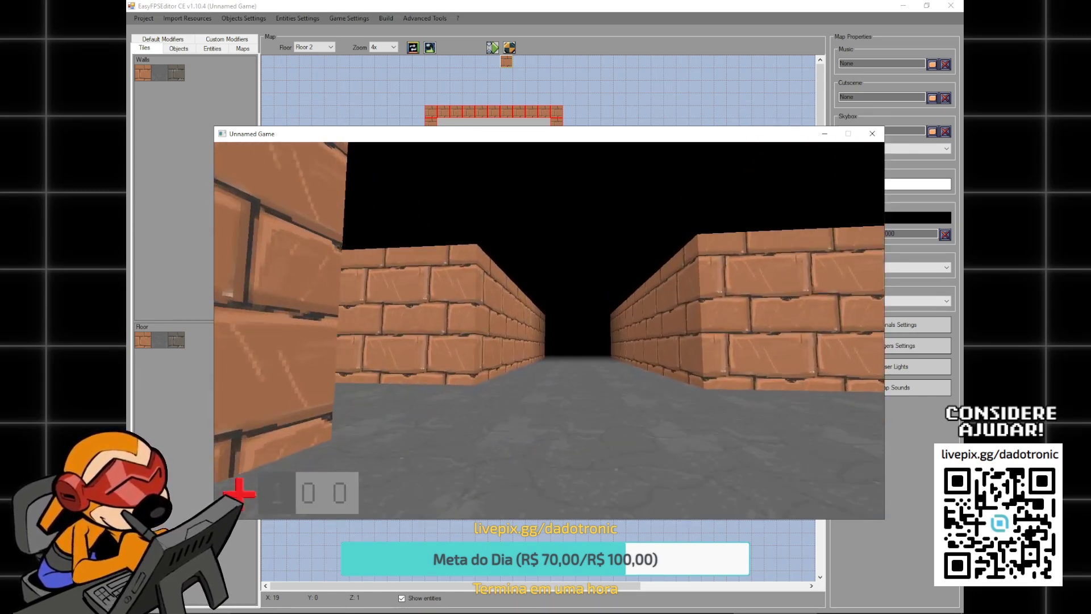
pyautogui.press('Escape')
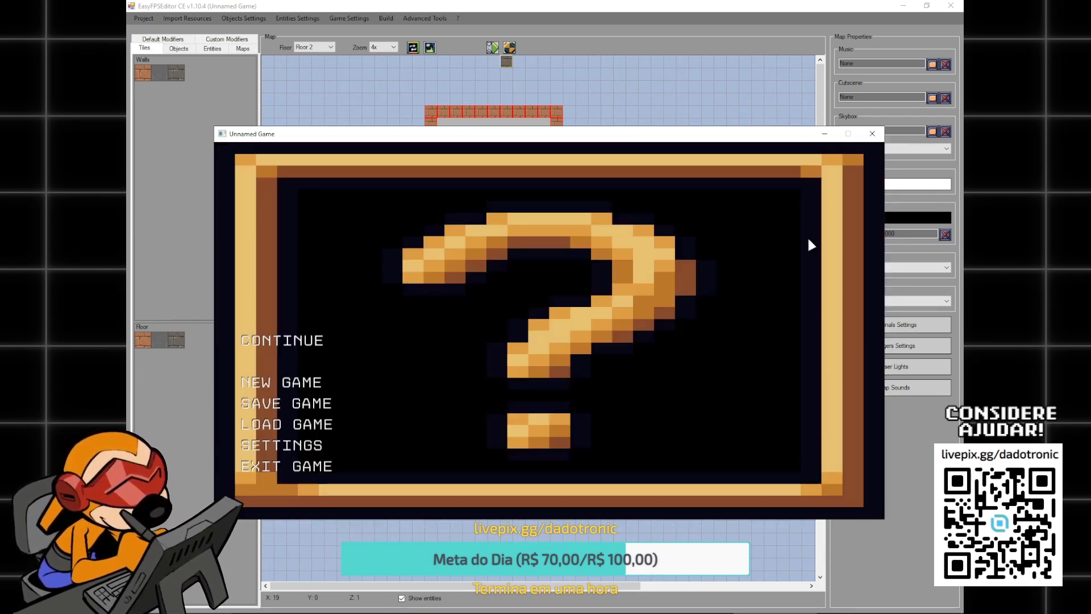
pyautogui.click(314, 469)
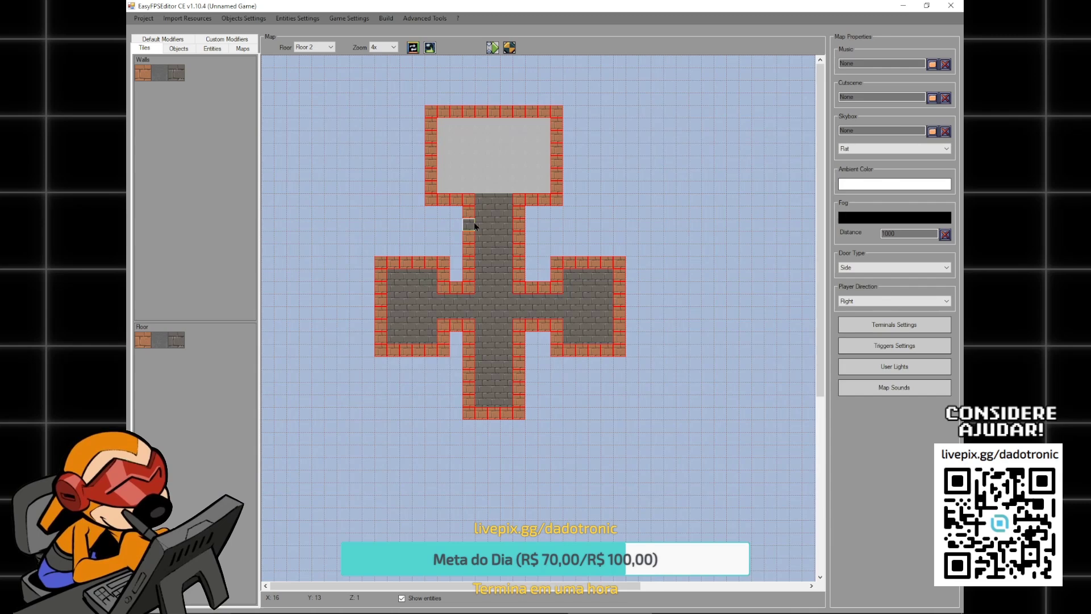
# - Switch to Floor 3 and trace brick walls around the full outline of the corridors and rooms
pyautogui.click(325, 48)
pyautogui.click(322, 71)
pyautogui.moveTo(380, 262)
pyautogui.mouseDown()
pyautogui.moveTo(380, 353)
pyautogui.moveTo(447, 268)
pyautogui.moveTo(453, 288)
pyautogui.moveTo(468, 287)
pyautogui.moveTo(466, 200)
pyautogui.moveTo(431, 200)
pyautogui.moveTo(427, 146)
pyautogui.mouseUp()
pyautogui.click(392, 263)
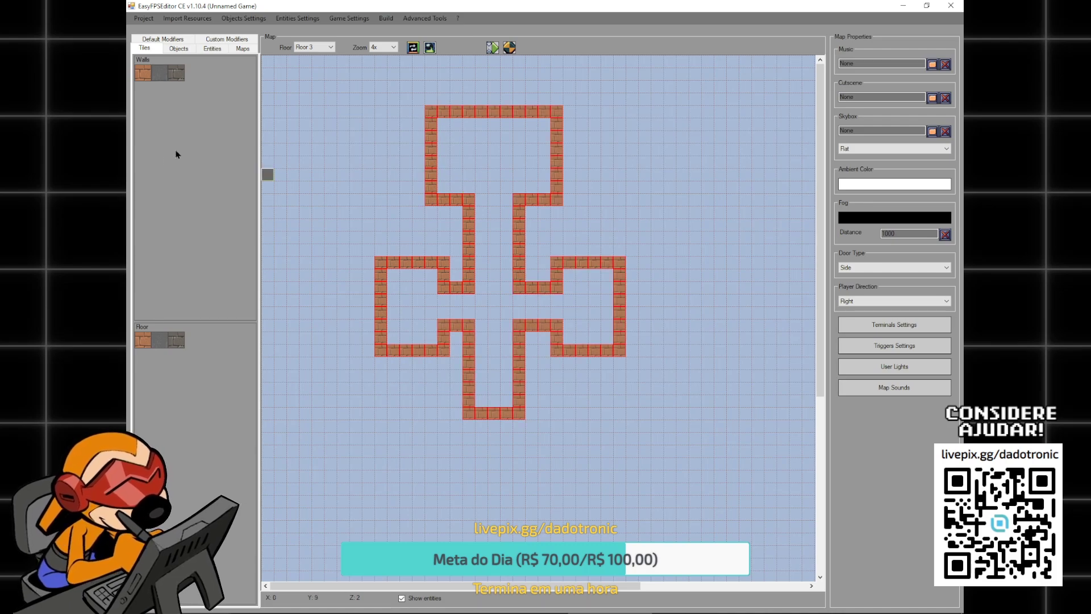
# - Cover the side rooms and corridors on Floor 3 with the dark grey brick floor tile
pyautogui.click(175, 343)
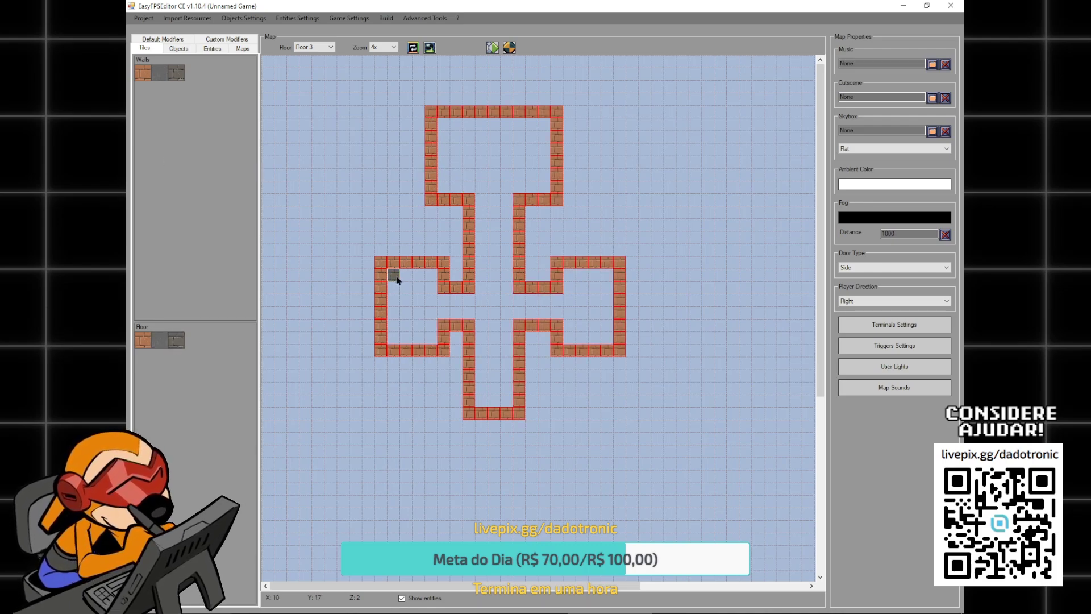
pyautogui.moveTo(399, 277); pyautogui.dragTo(431, 276)
pyautogui.moveTo(430, 277); pyautogui.dragTo(430, 300)
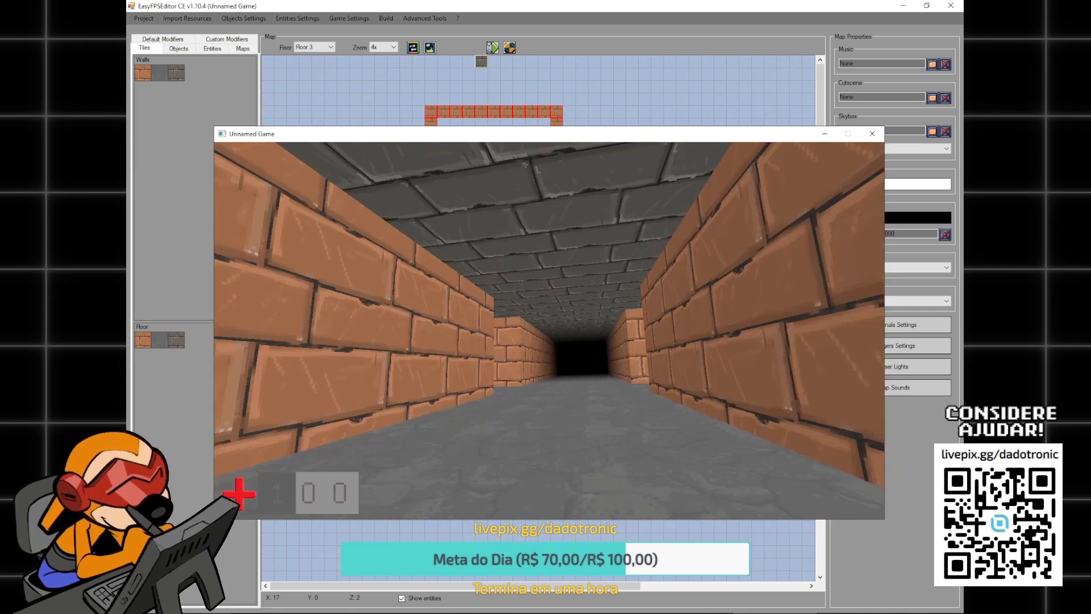
# - Test-run the map, walk through the corridor into a side room to inspect the ceiling, and leave the game
pyautogui.press('w')
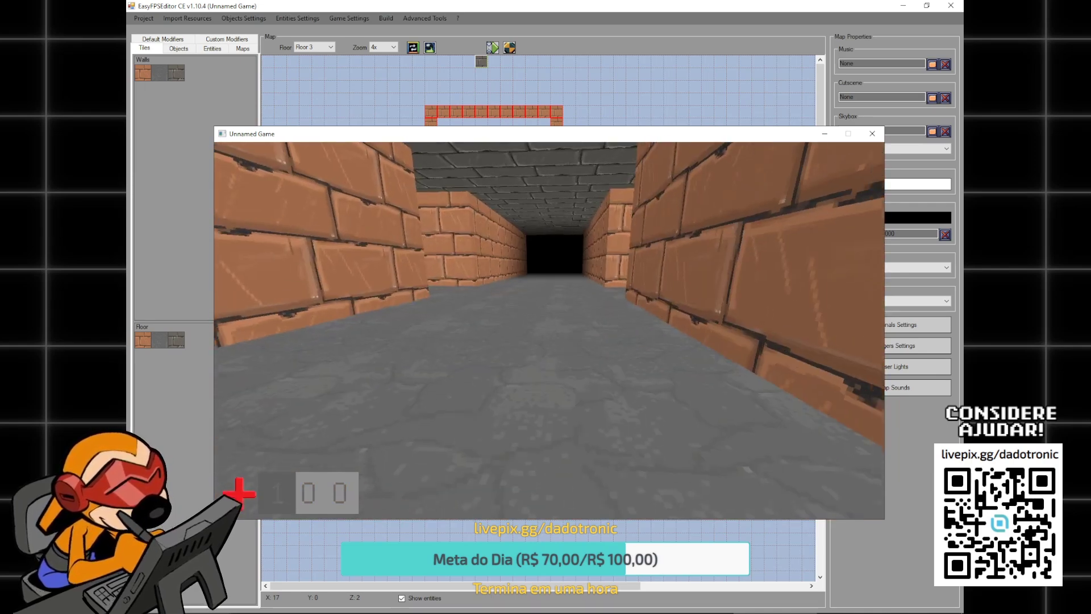
pyautogui.press('w')
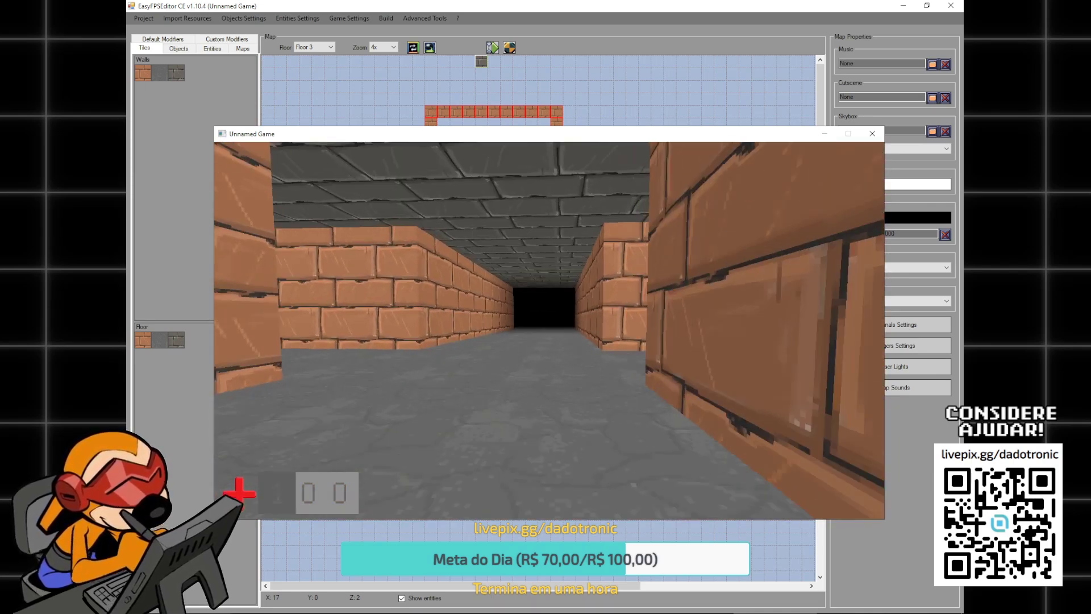
pyautogui.press('w')
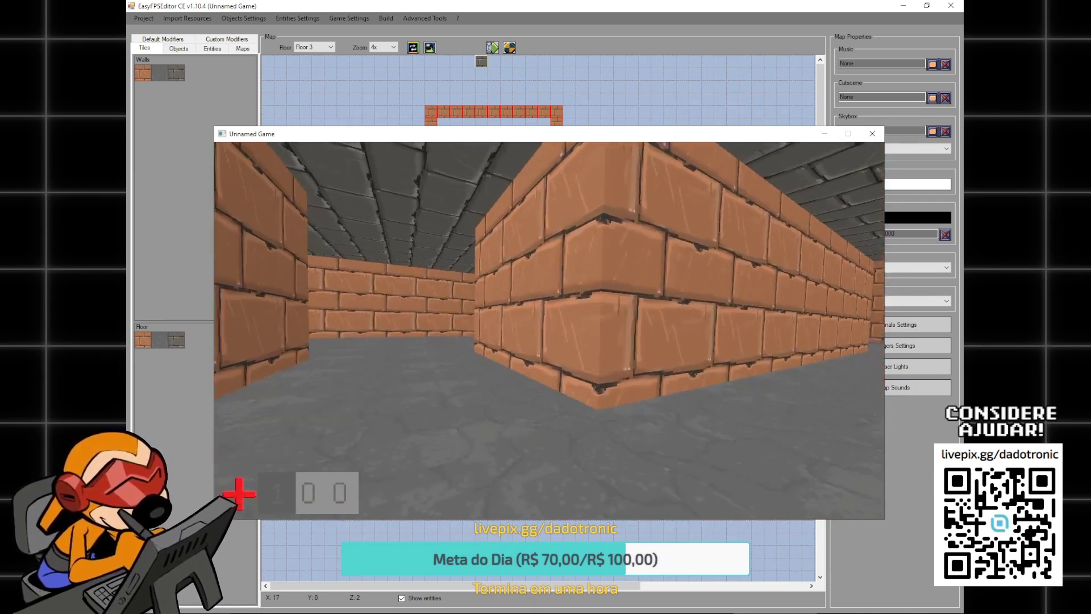
pyautogui.press('w')
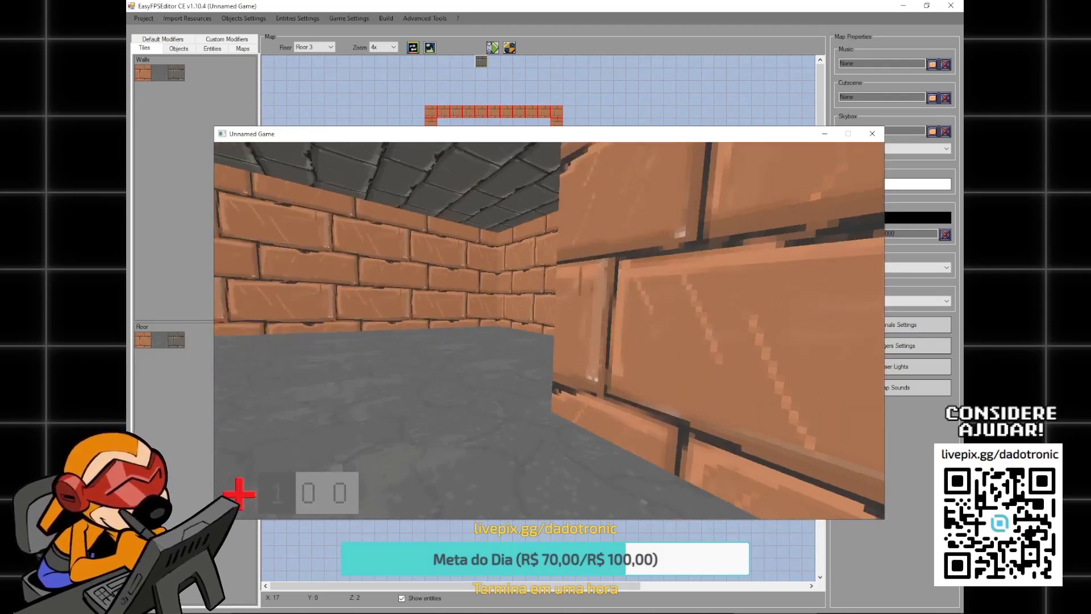
pyautogui.press('Escape')
# - Review the Game Info Configurator and the Player Configurator options, closing each without changes
pyautogui.click(326, 21)
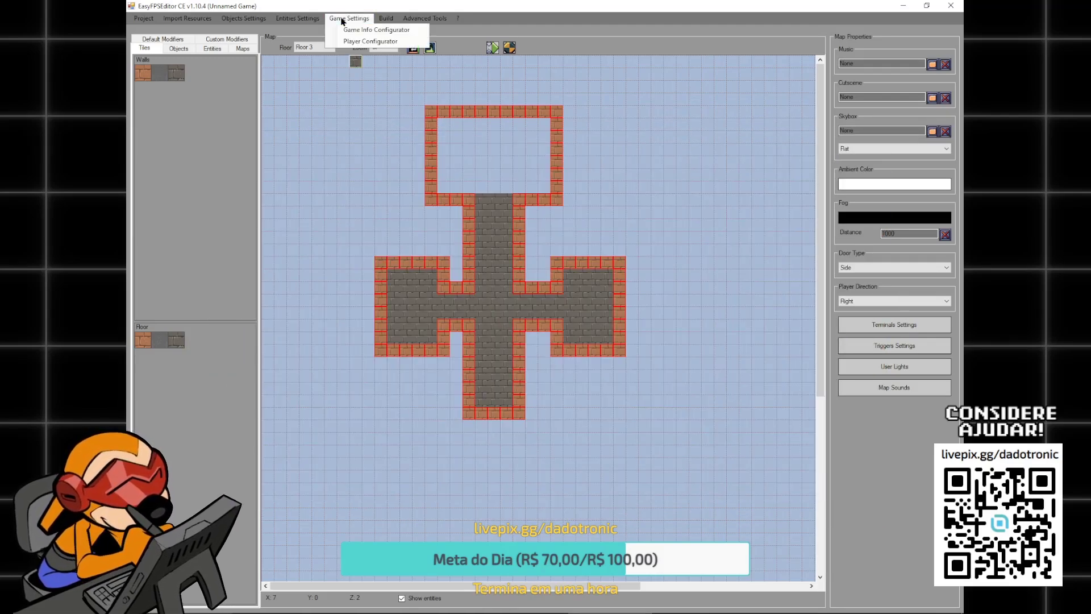
pyautogui.click(354, 29)
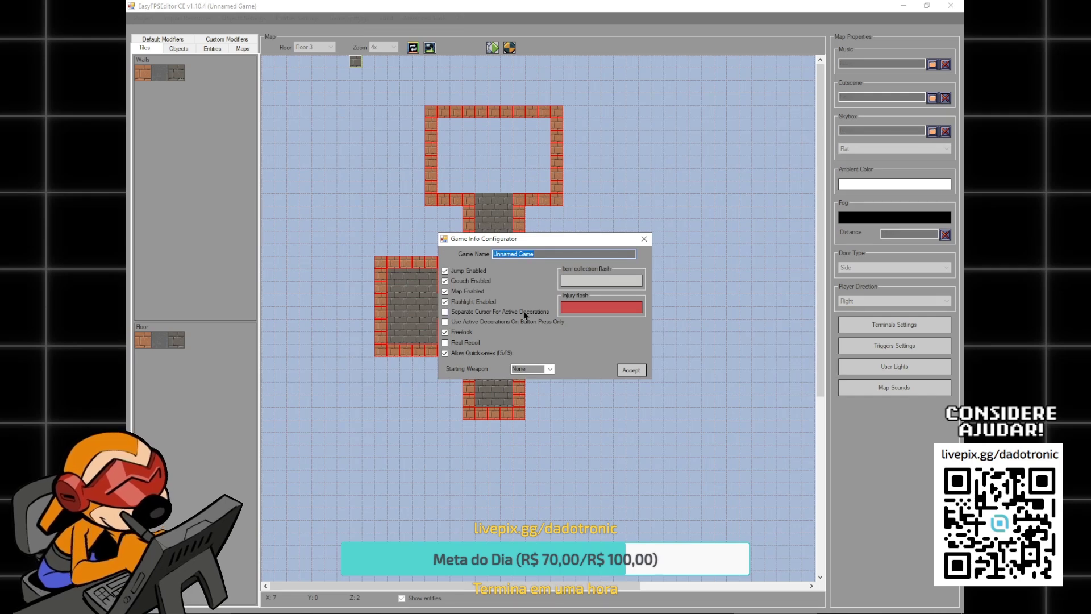
pyautogui.click(644, 239)
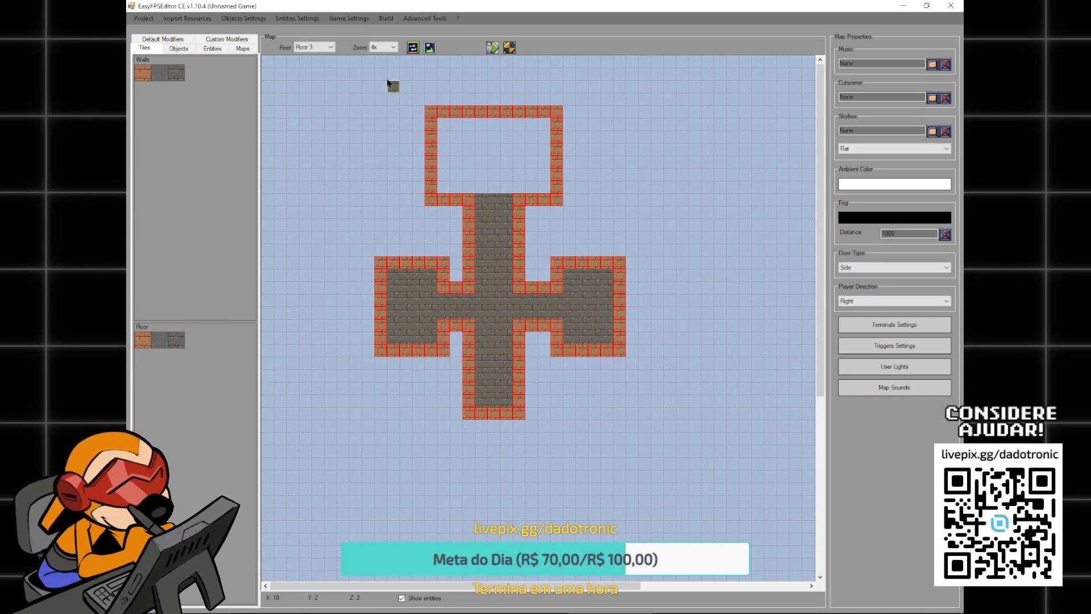
pyautogui.click(341, 21)
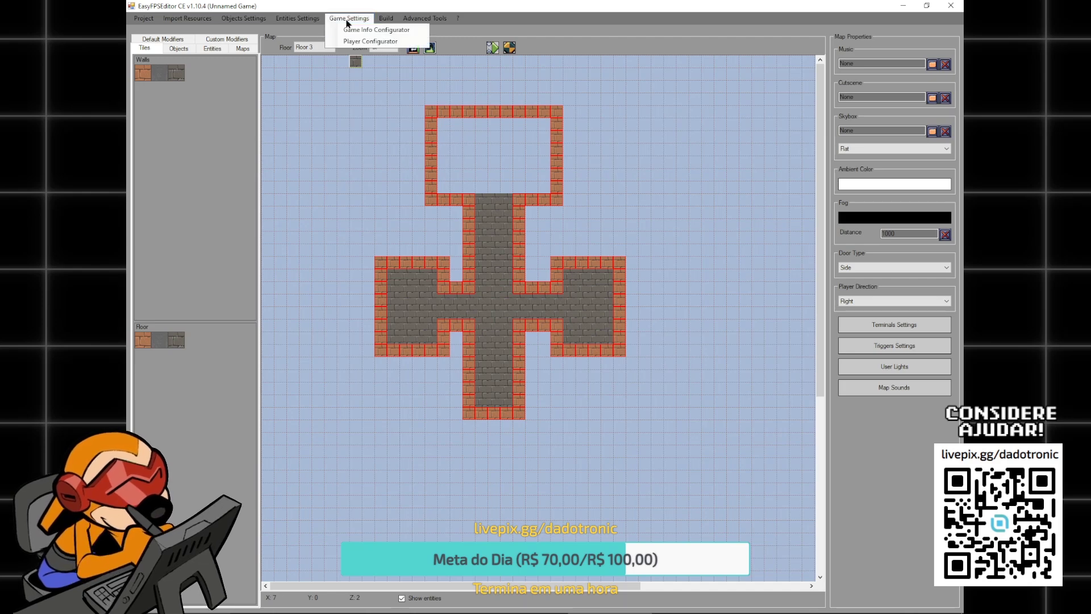
pyautogui.click(369, 44)
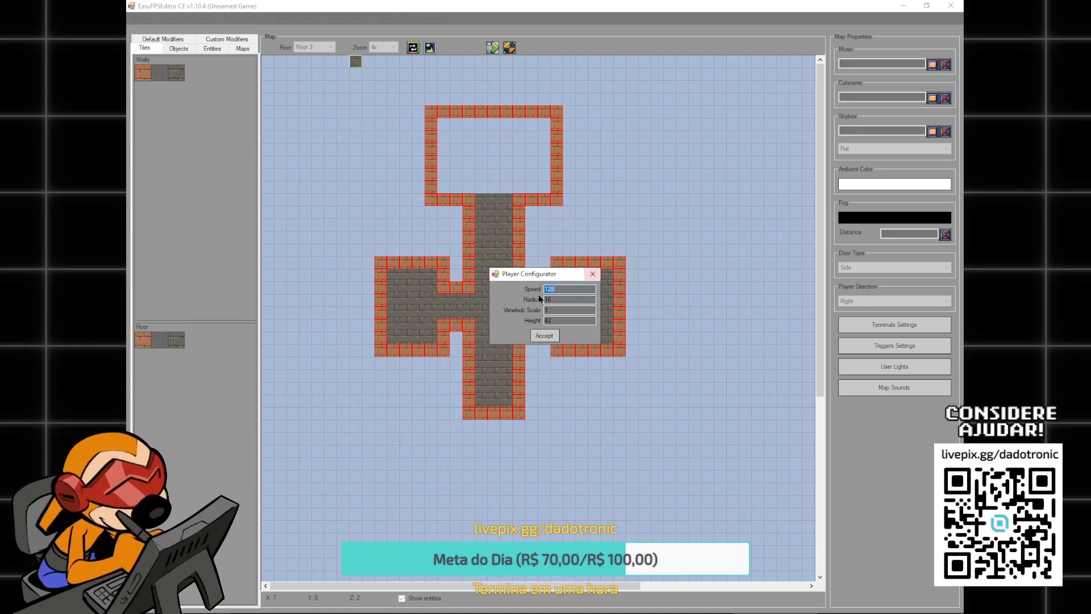
pyautogui.click(593, 274)
# - Check the jump sound entry in the Player Resources Importer and close it
pyautogui.click(242, 18)
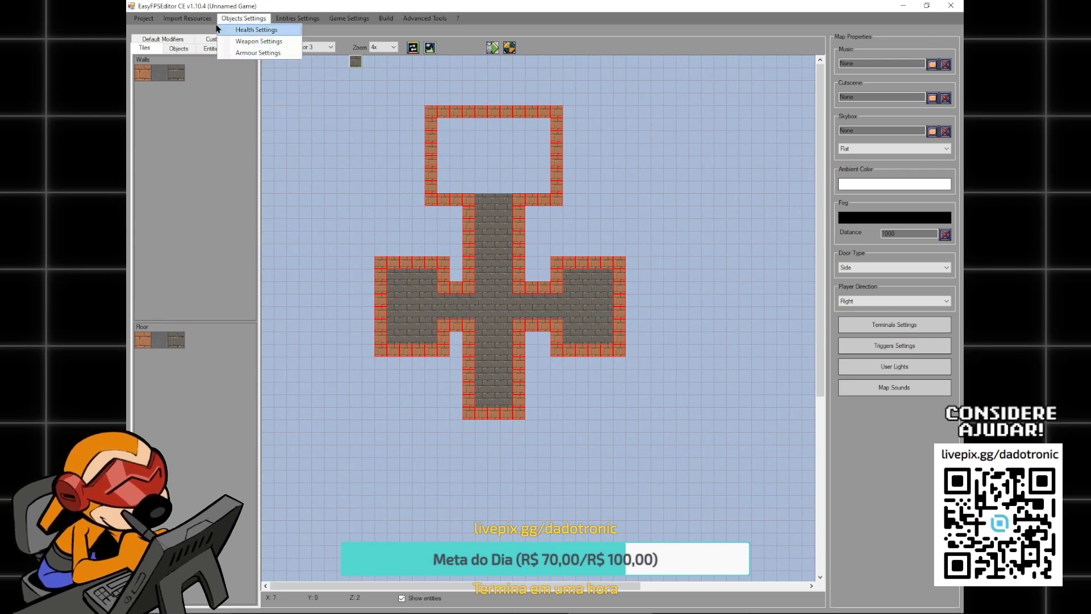
pyautogui.moveTo(200, 21)
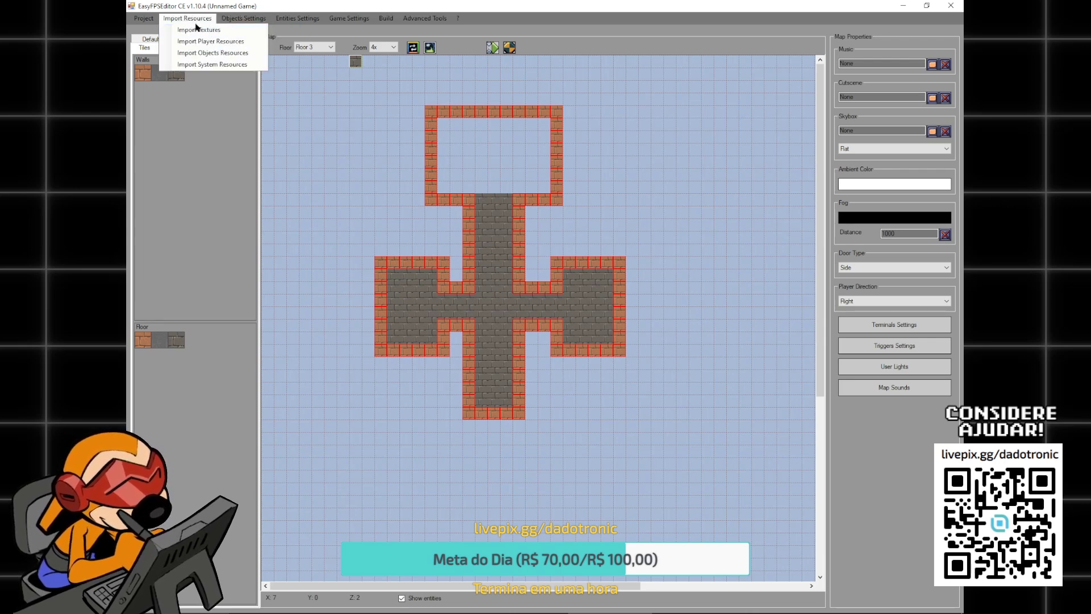
pyautogui.click(238, 42)
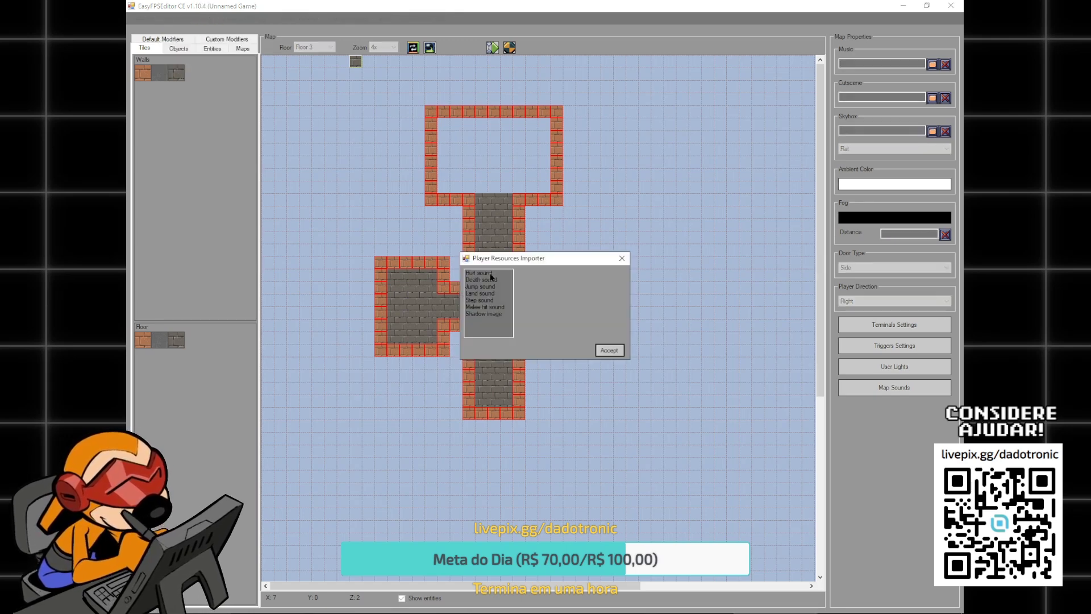
pyautogui.click(480, 287)
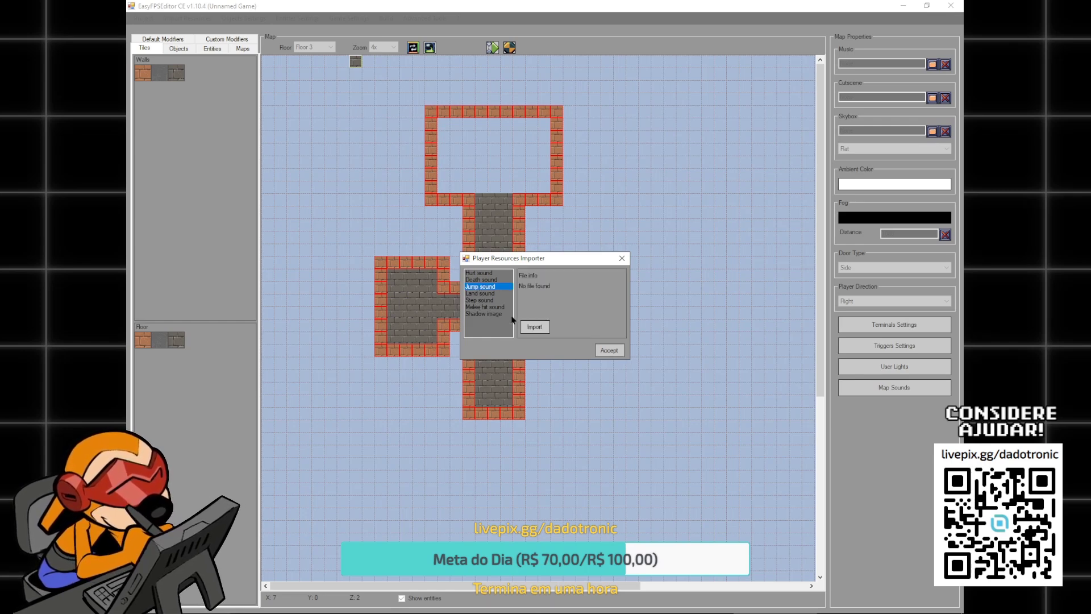
pyautogui.click(621, 258)
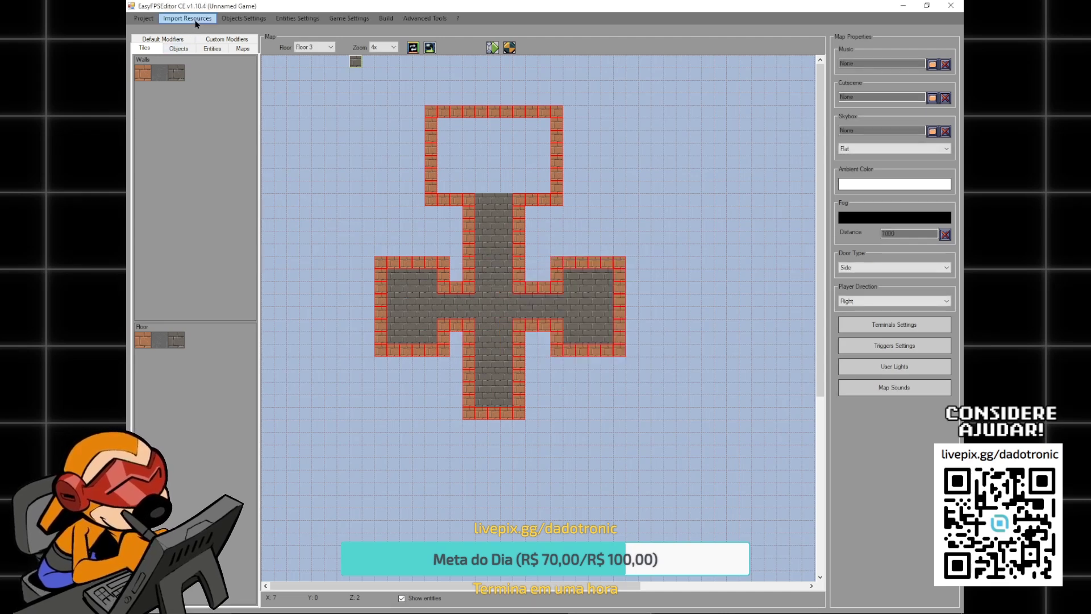
# - Review the weapon slots in the Weapons Settings and the sprite slots for importing the first weapon's images, closing the sprite importer
pyautogui.click(195, 19)
pyautogui.moveTo(226, 22)
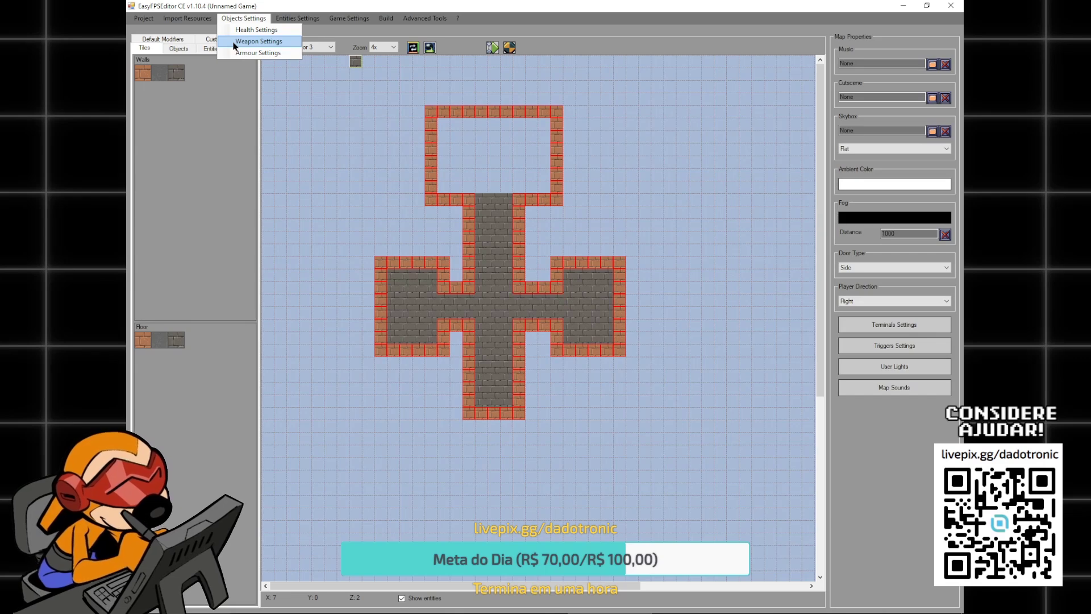
pyautogui.click(258, 41)
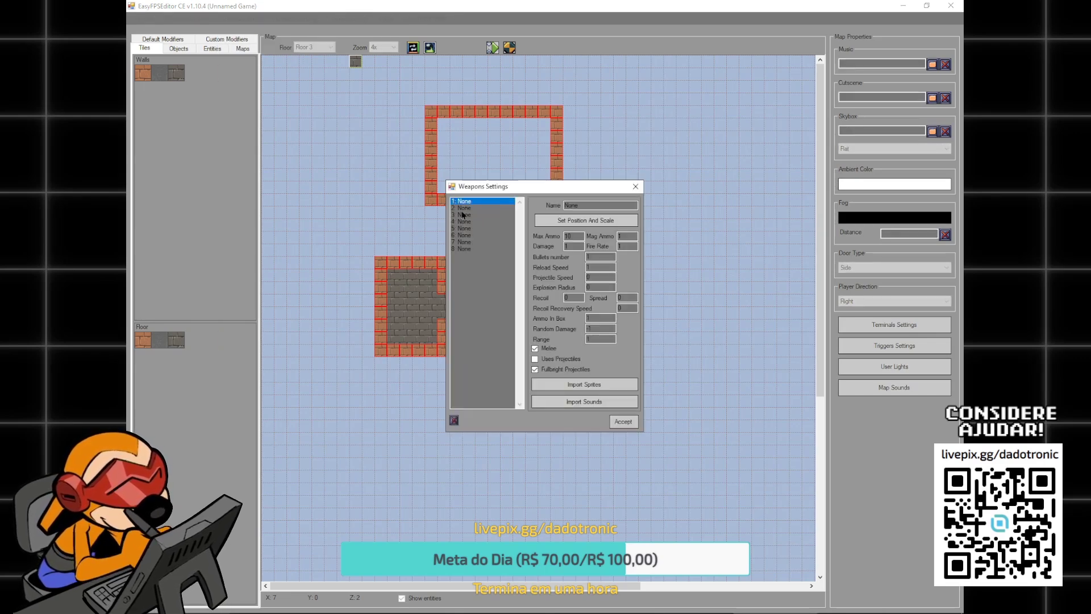
pyautogui.click(463, 208)
pyautogui.click(459, 249)
pyautogui.click(469, 203)
pyautogui.click(584, 384)
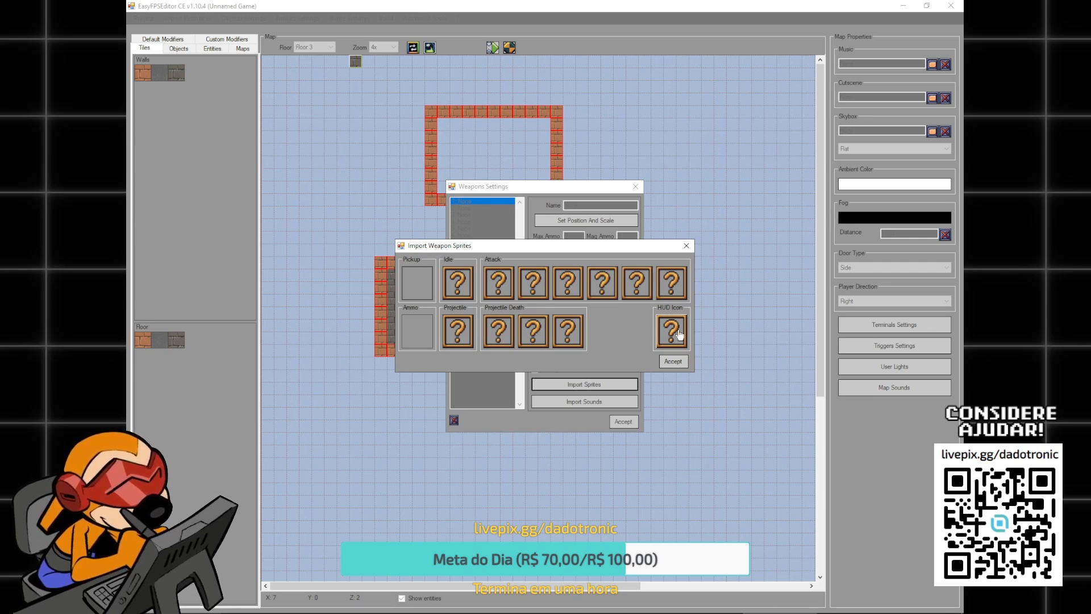
pyautogui.click(686, 245)
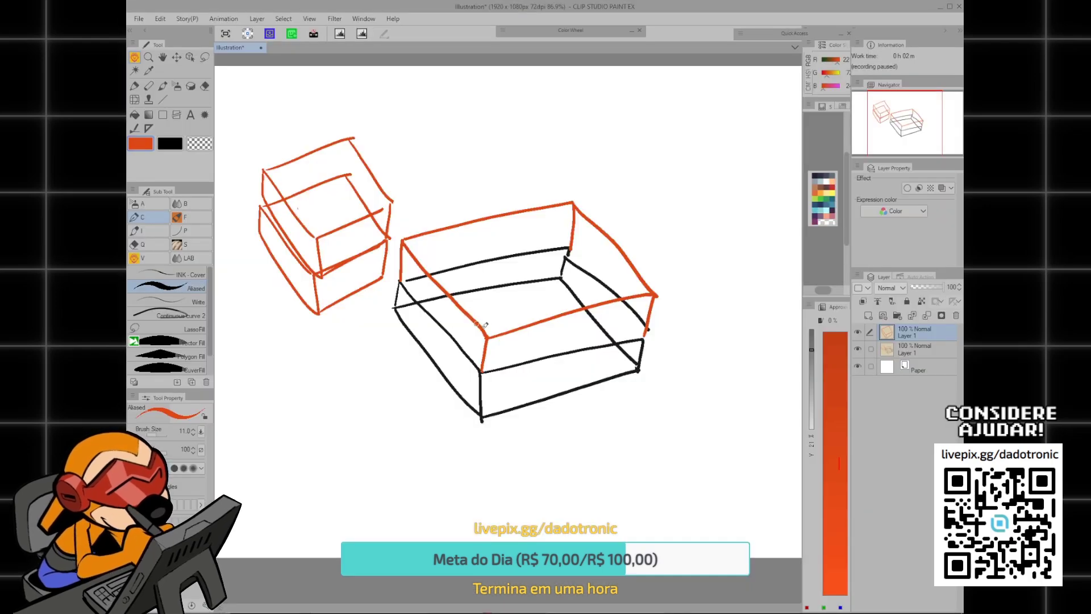
# - In Clip Studio Paint, start a new illustration with an orange-red sketch of a gun-holding hand and lower the sketch layer to 24% opacity
pyautogui.scroll(-1, 483, 326)
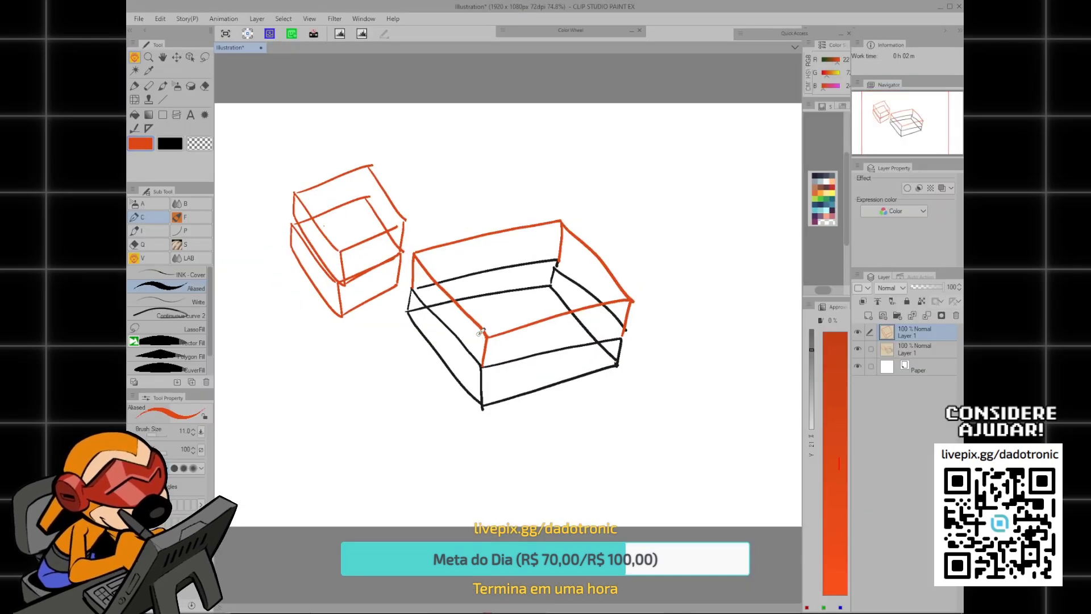
pyautogui.hotkey('ctrl', 'n')
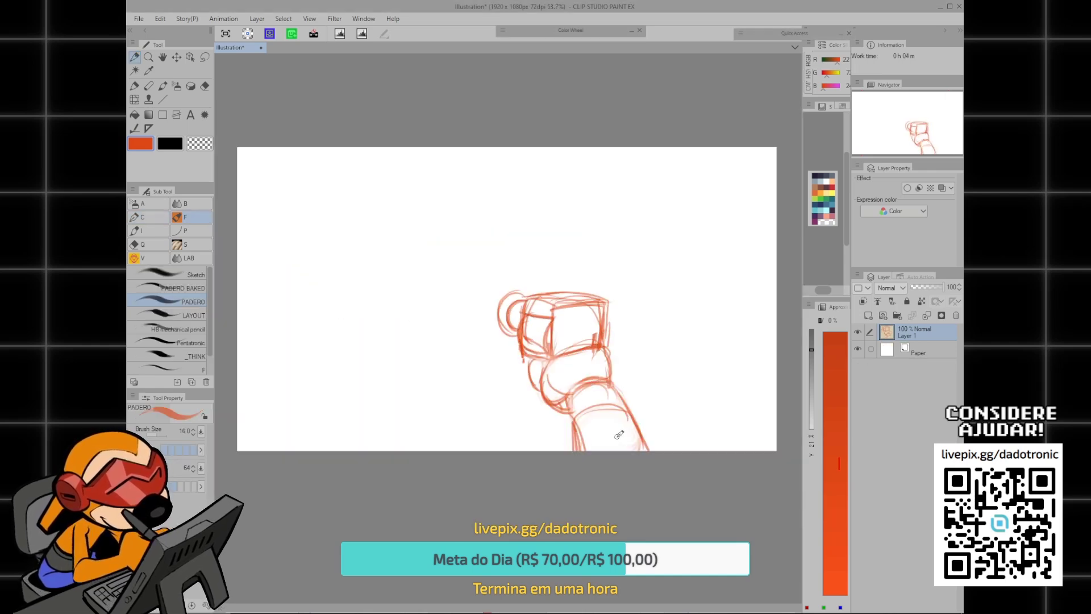
pyautogui.click(921, 289)
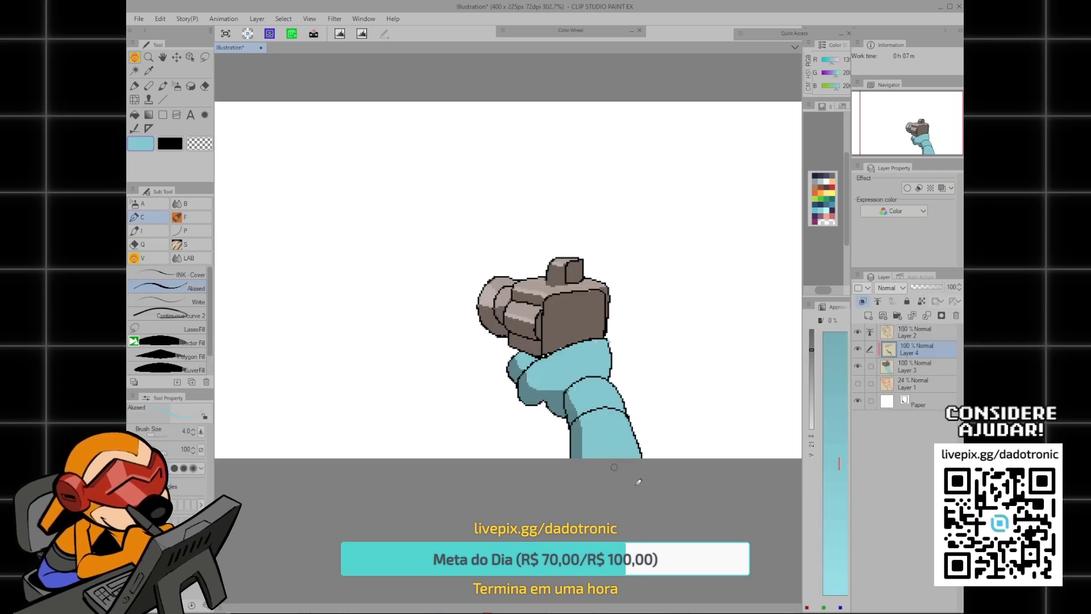
# - Pick a darker teal from the glove, enlarge the brush to 7, and shade the glove below the gun
pyautogui.keyDown('alt'); pyautogui.click(522, 382); pyautogui.keyUp('alt')
pyautogui.press(']')
pyautogui.press(']')
pyautogui.press(']')
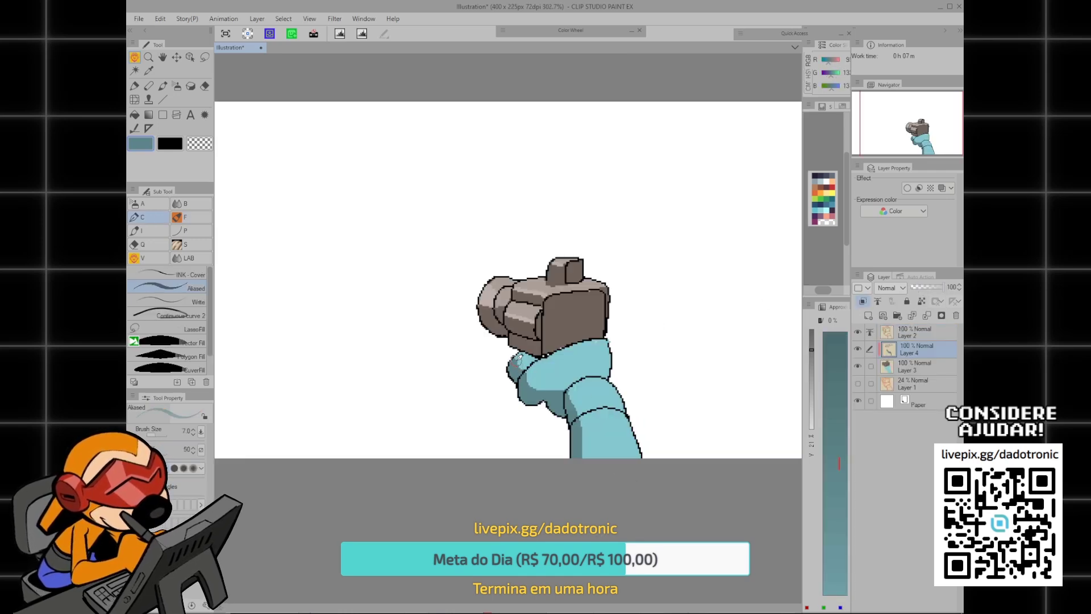
pyautogui.moveTo(519, 359); pyautogui.dragTo(545, 387)
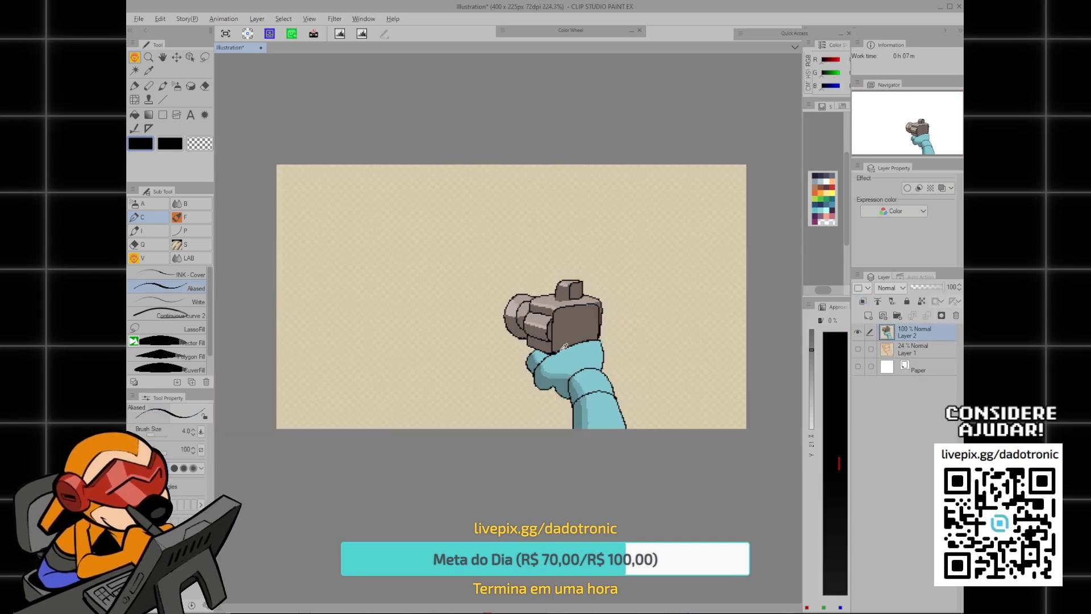
# - Switch to EasyFPSEditor CE and open the first weapon slot in the Weapons Settings
pyautogui.scroll(6, 485, 311)
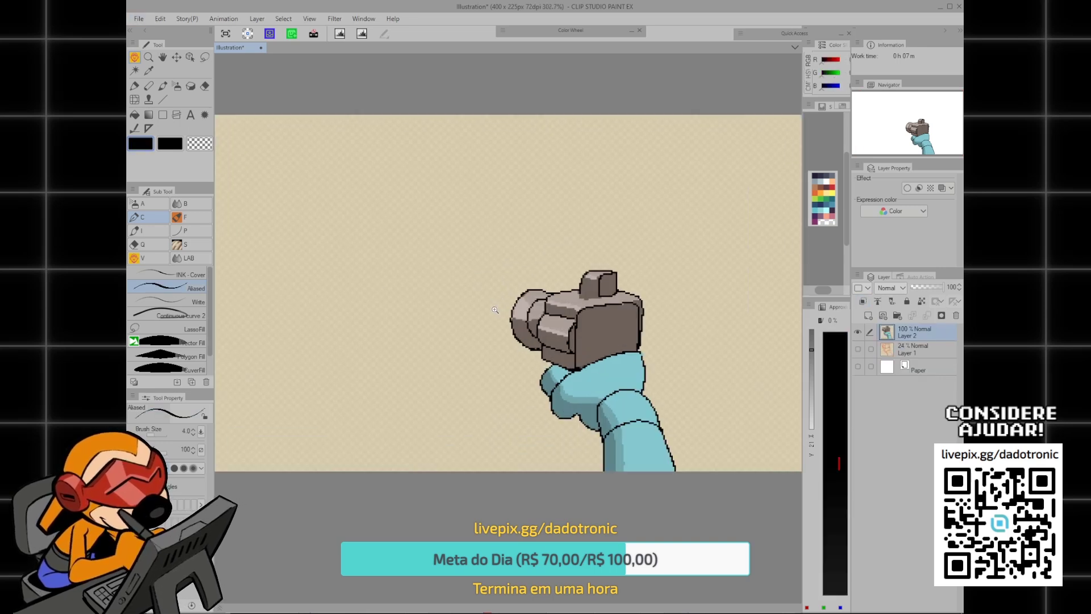
pyautogui.scroll(-7, 577, 272)
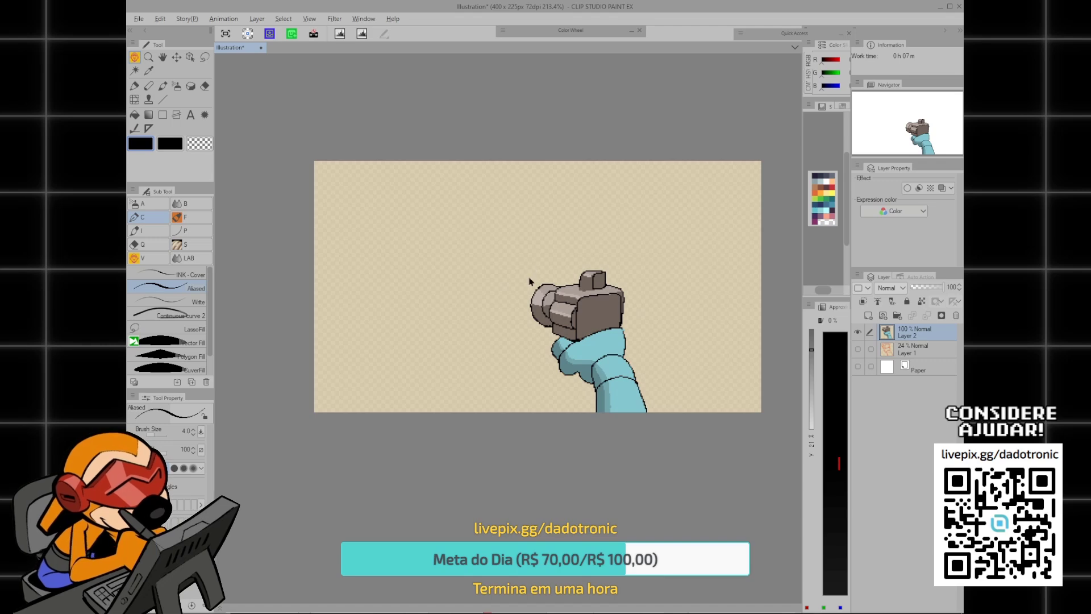
pyautogui.hotkey('alt', 'Tab')
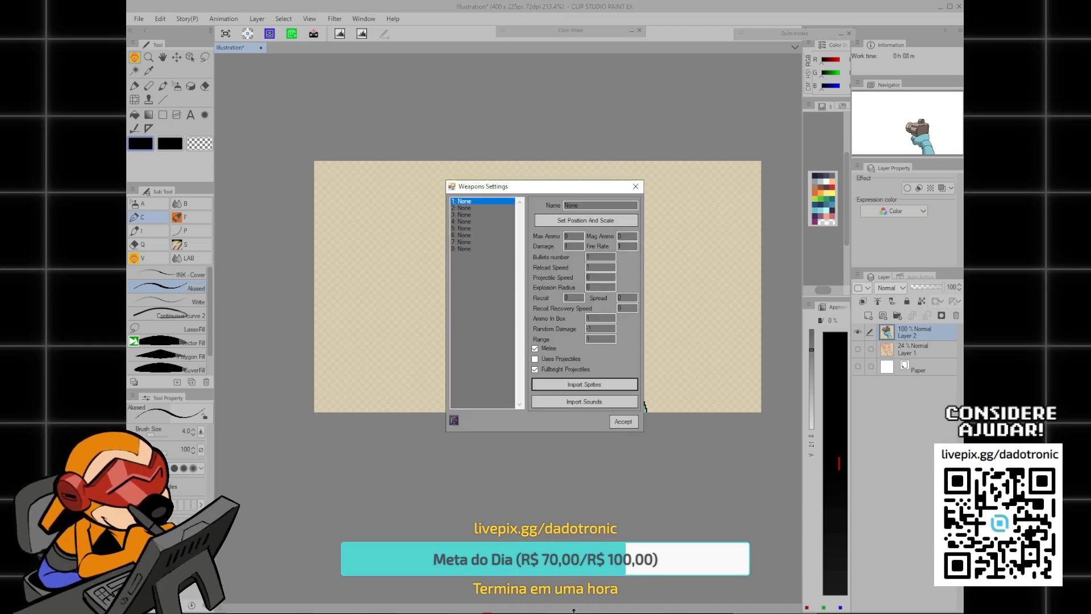
pyautogui.hotkey('alt', 'Tab')
pyautogui.hotkey('alt', 'Tab')
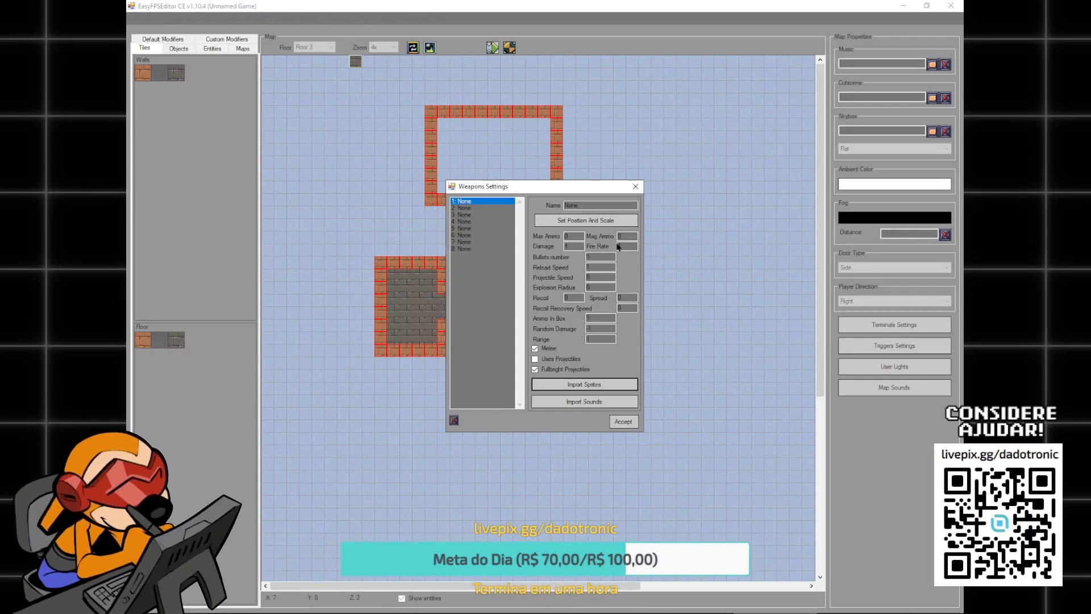
pyautogui.click(200, 19)
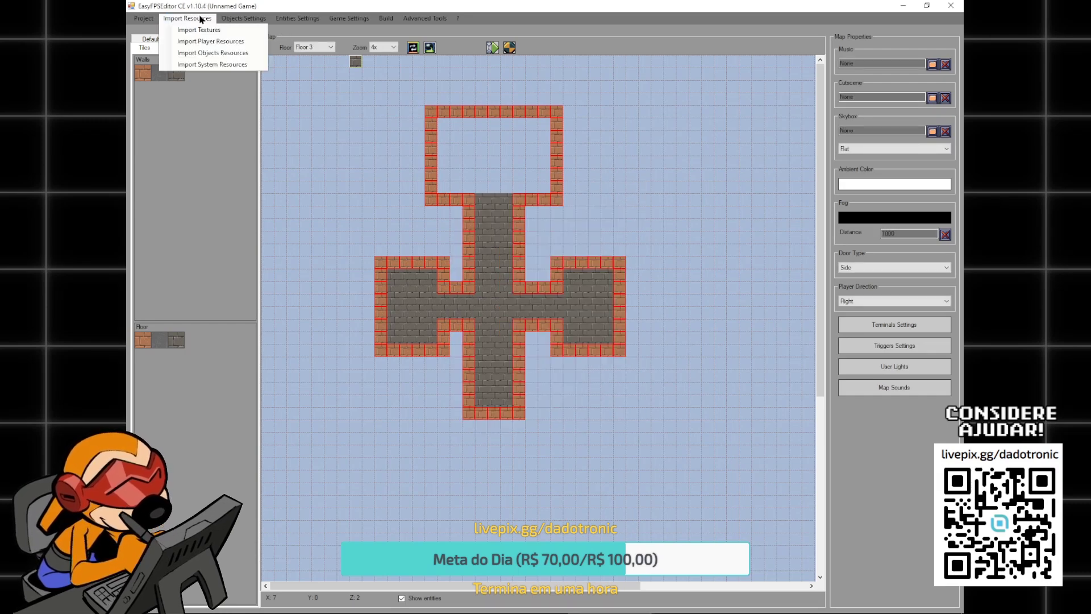
pyautogui.moveTo(225, 19)
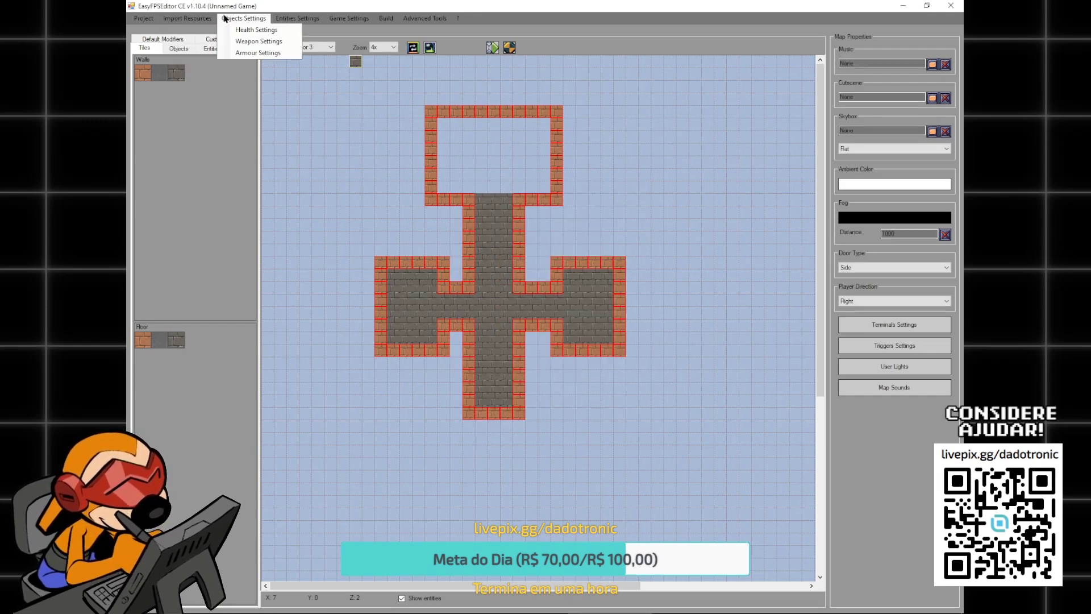
pyautogui.click(259, 42)
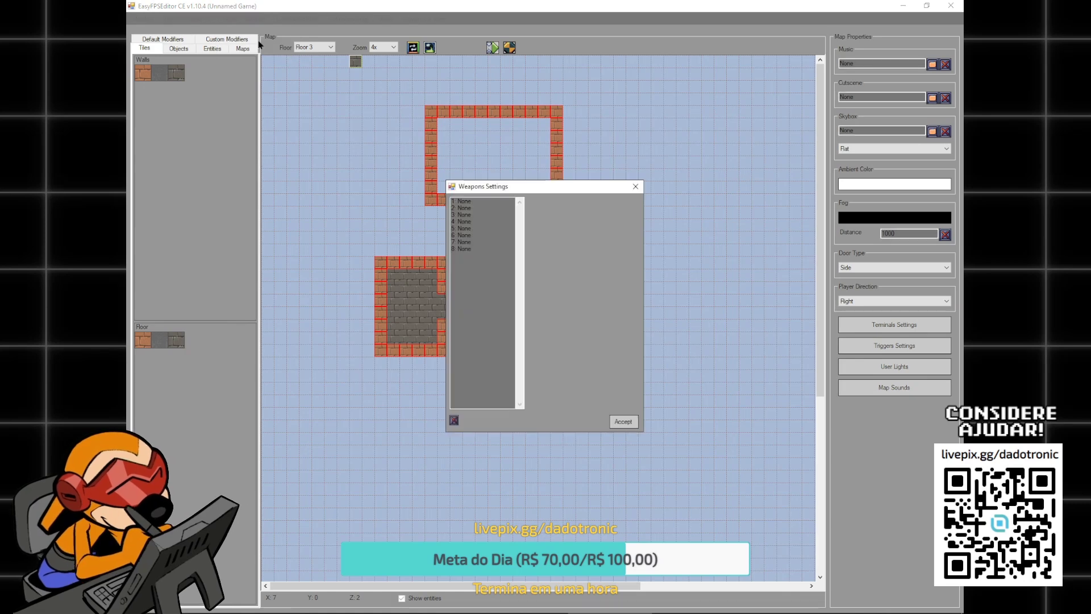
pyautogui.click(464, 203)
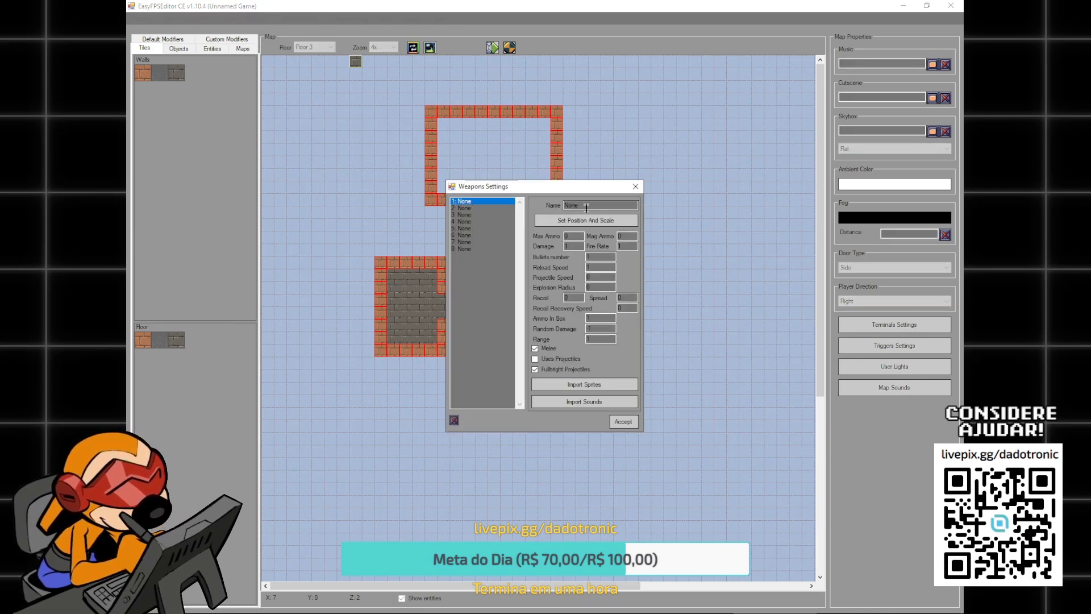
# - Name the first weapon Camera, open its sprite importer, and accept the weapon settings
pyautogui.moveTo(586, 206); pyautogui.dragTo(507, 210)
pyautogui.write('arma1')
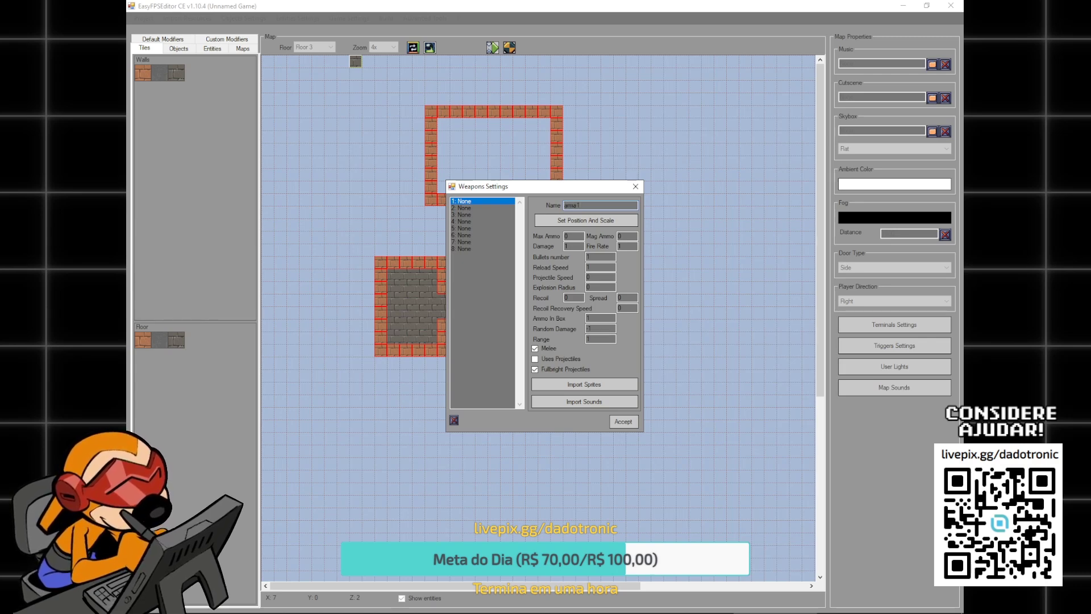
pyautogui.hotkey('ctrl', 'a')
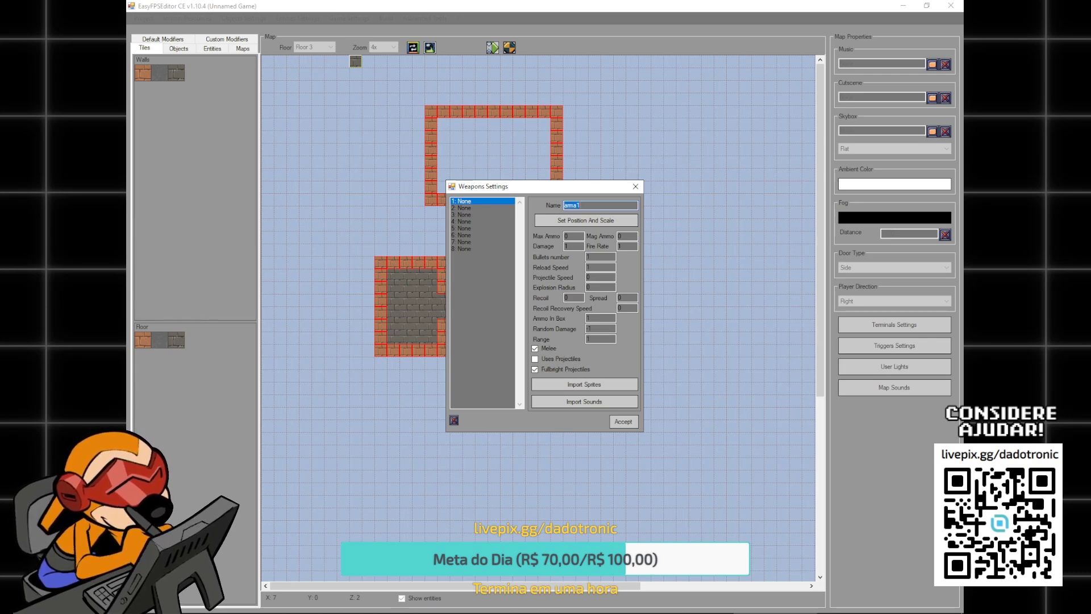
pyautogui.write('00')
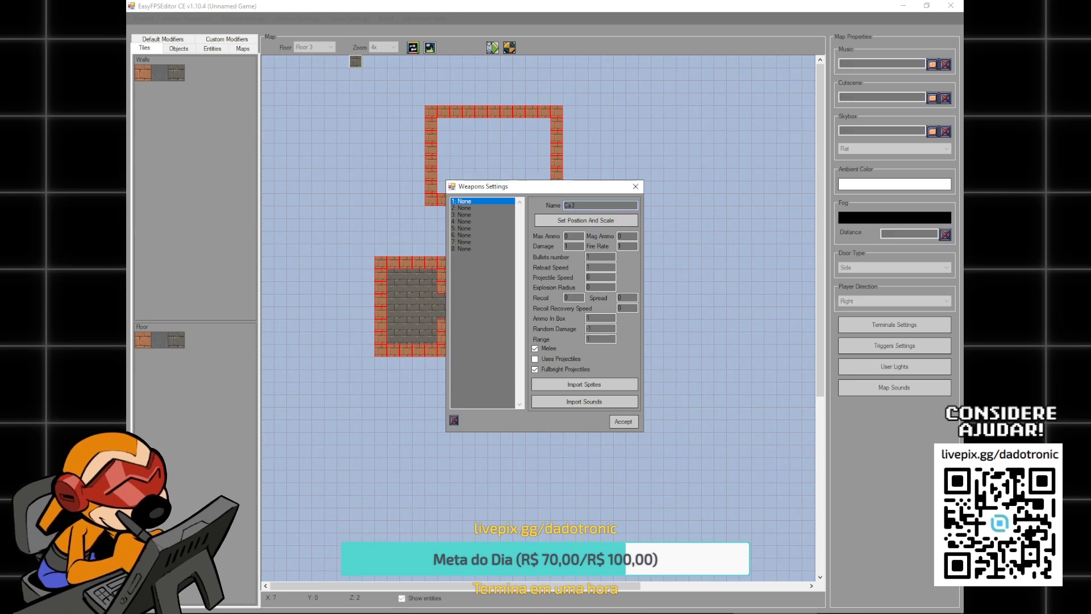
pyautogui.click(596, 387)
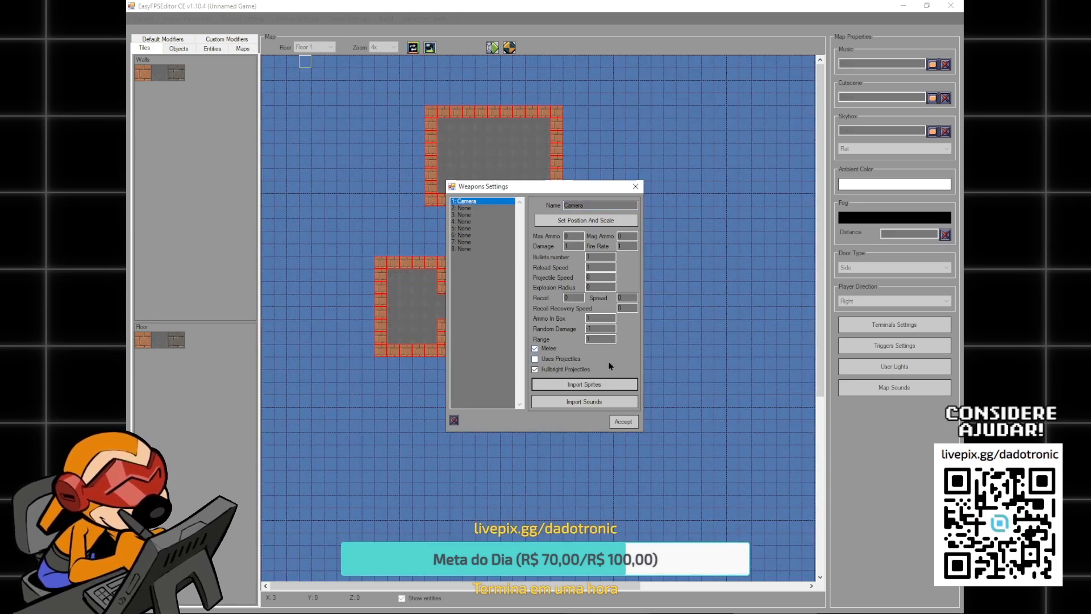
pyautogui.click(624, 422)
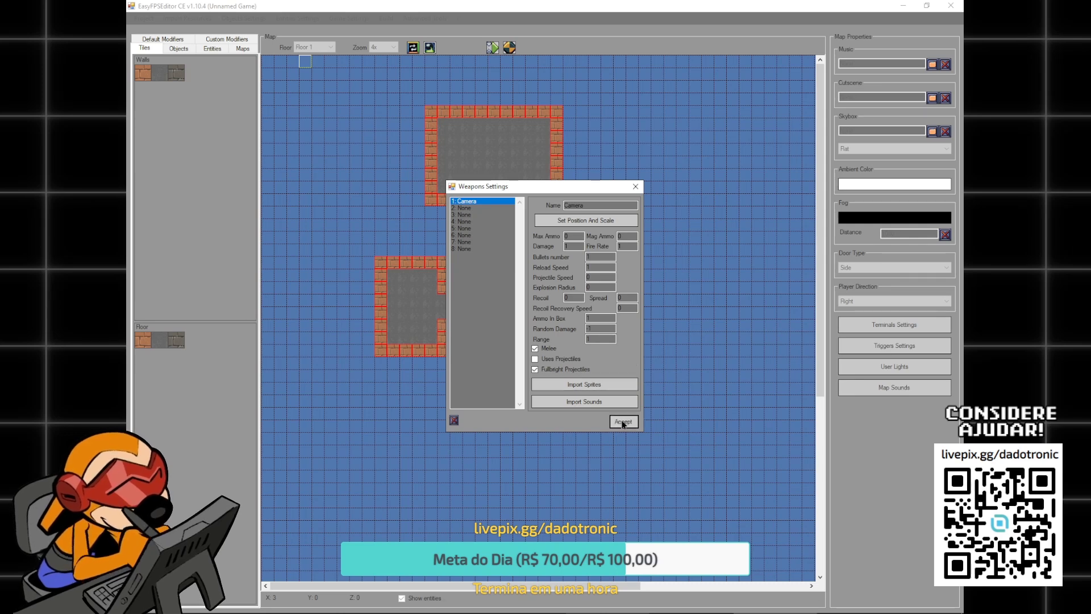
pyautogui.click(624, 423)
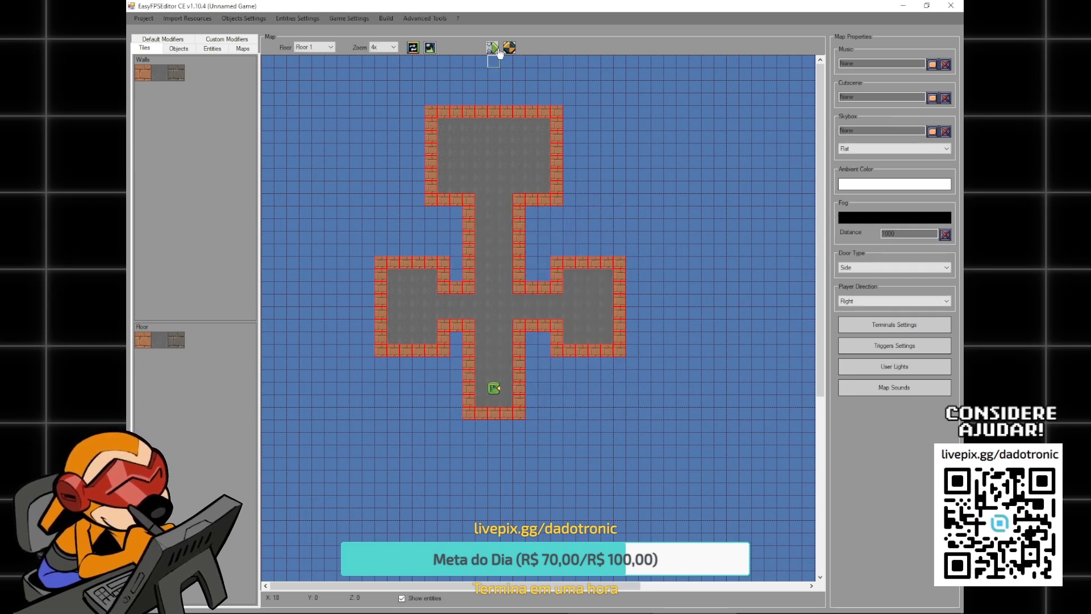
# - Test-play the map in a new game, walking through the corridor to check for the weapon
pyautogui.click(514, 51)
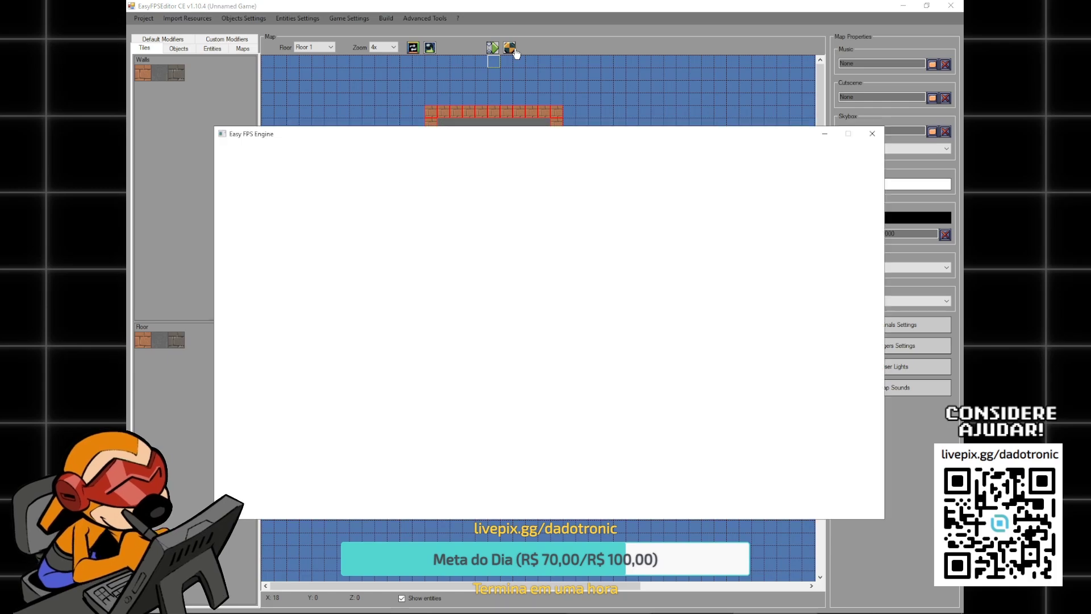
pyautogui.click(273, 382)
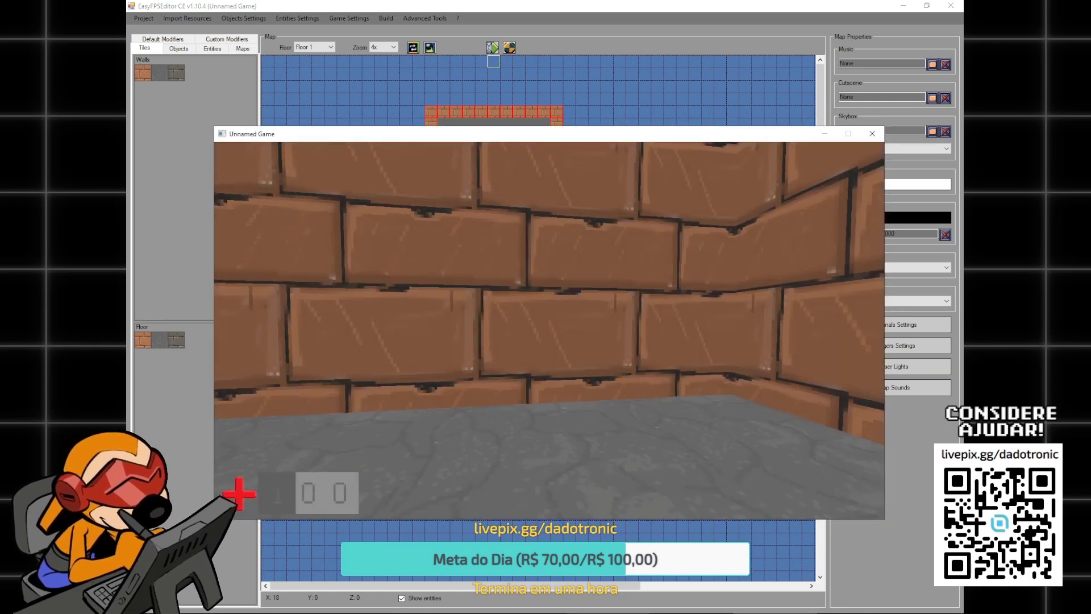
pyautogui.press('w')
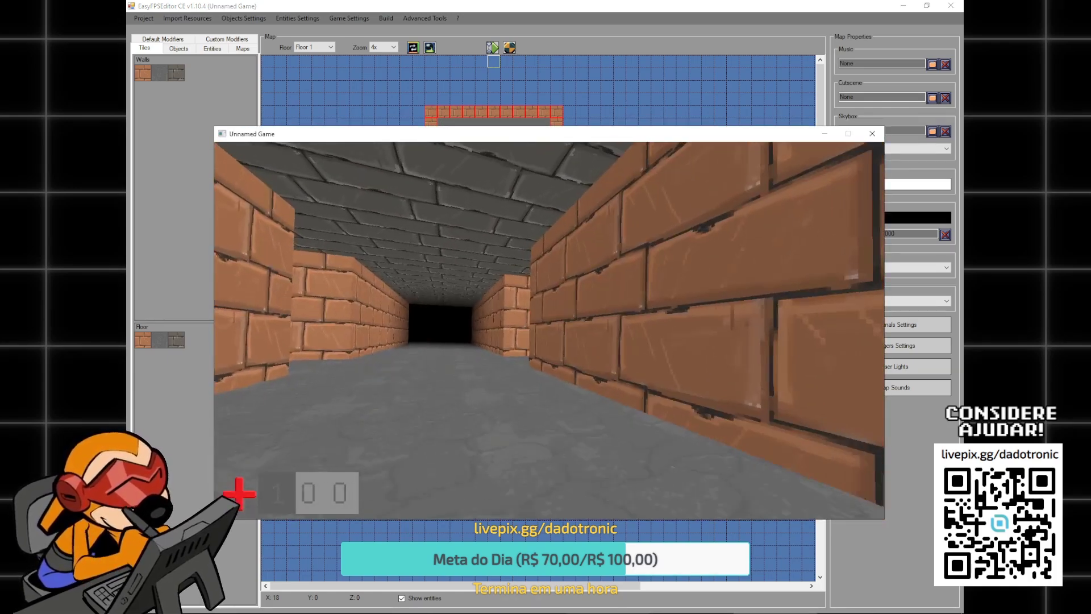
pyautogui.press('Escape')
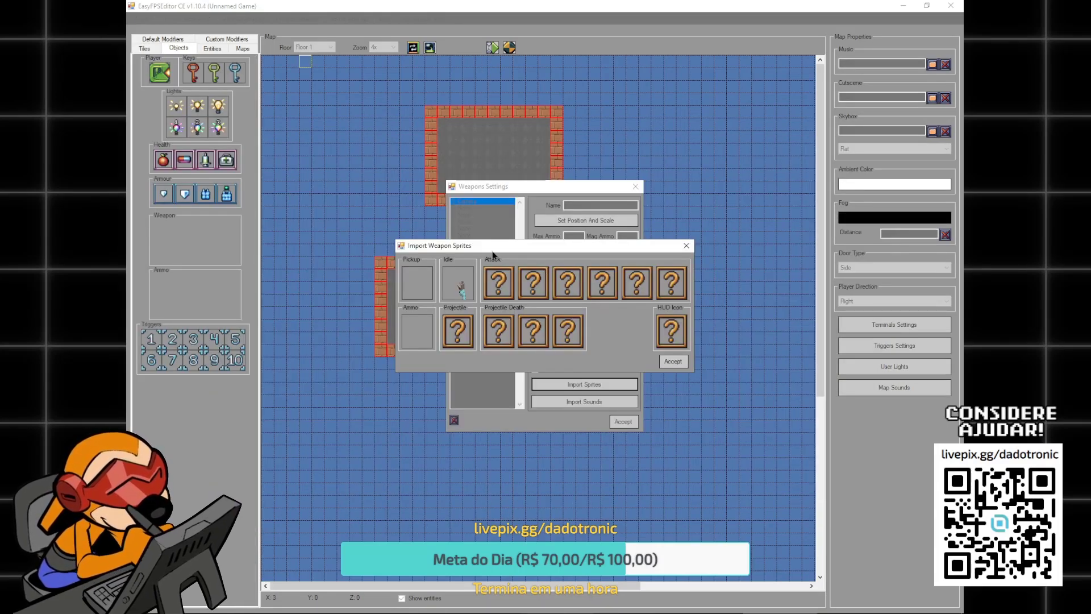
# - Accept the Camera's sprites and weapon settings, and set the game's starting weapon to Camera
pyautogui.click(671, 361)
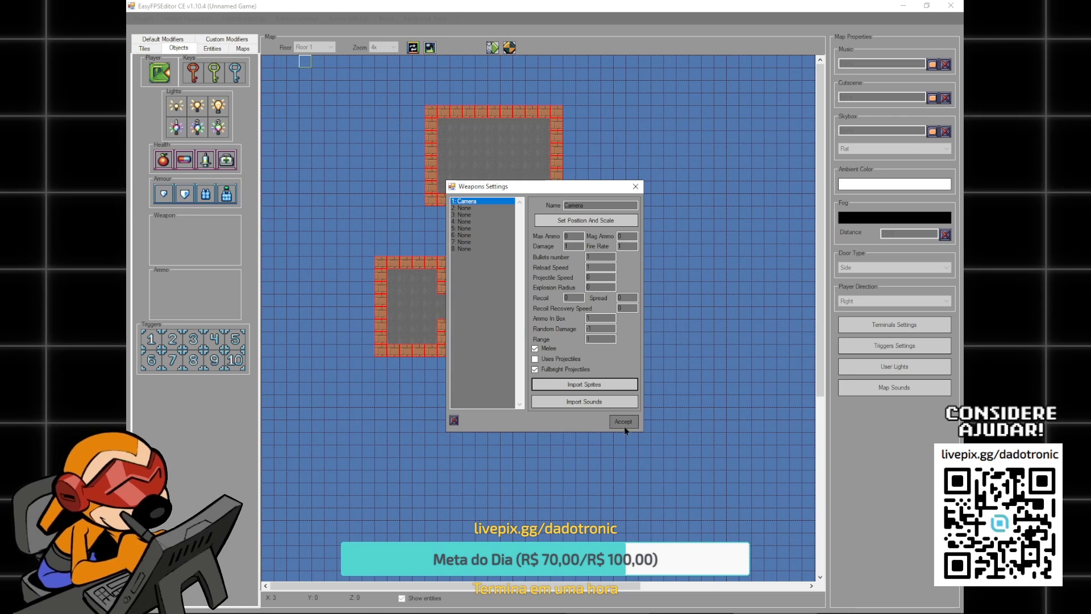
pyautogui.click(623, 424)
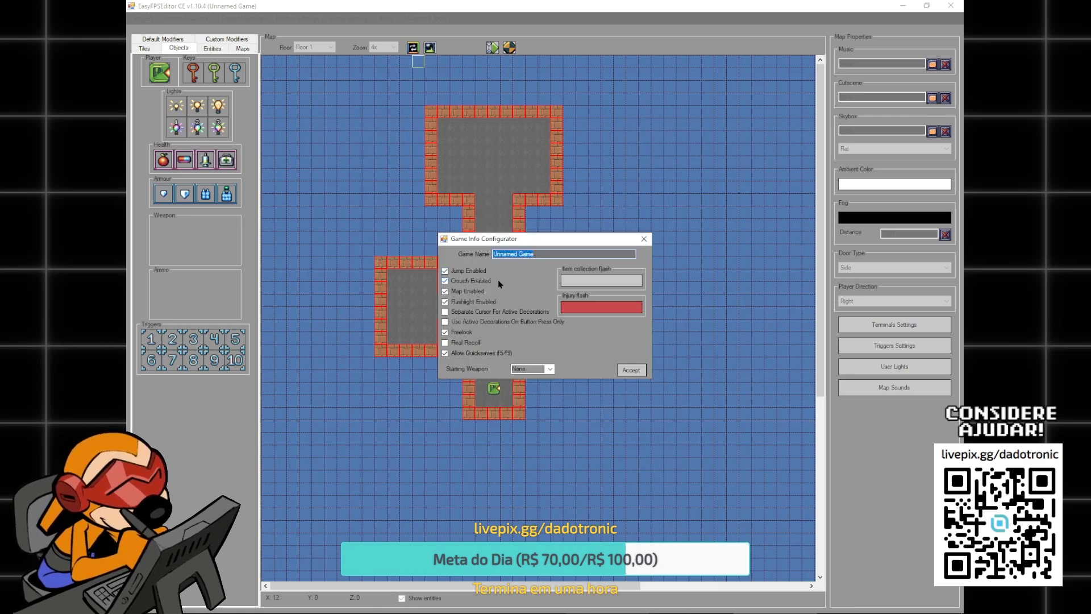
pyautogui.click(551, 369)
pyautogui.click(532, 386)
pyautogui.click(631, 370)
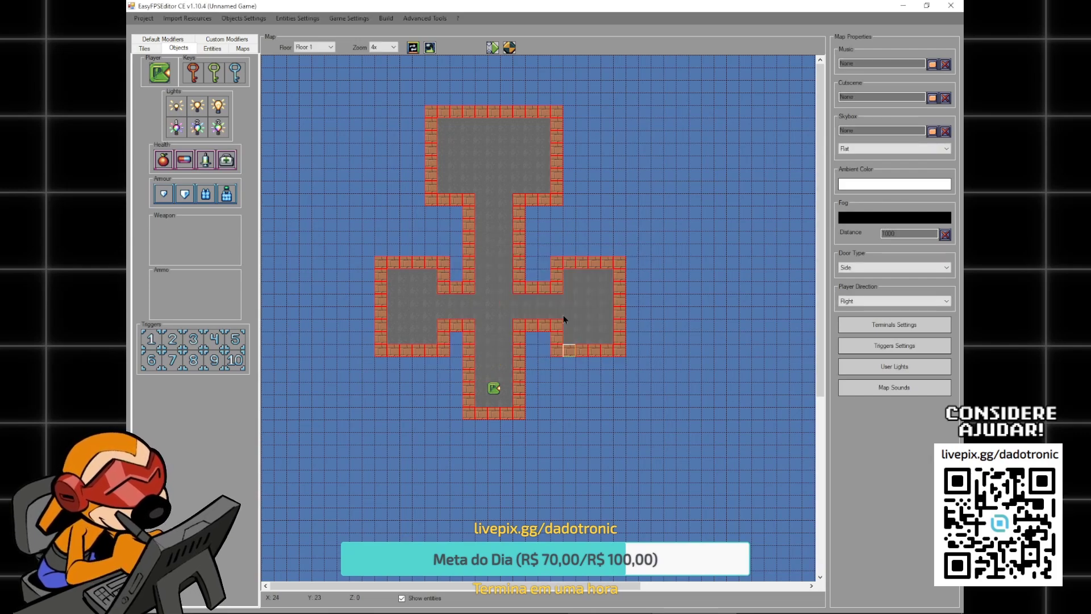
# - Test-play the map again, equipping weapon 1 to check the camera sprite in the game
pyautogui.click(492, 48)
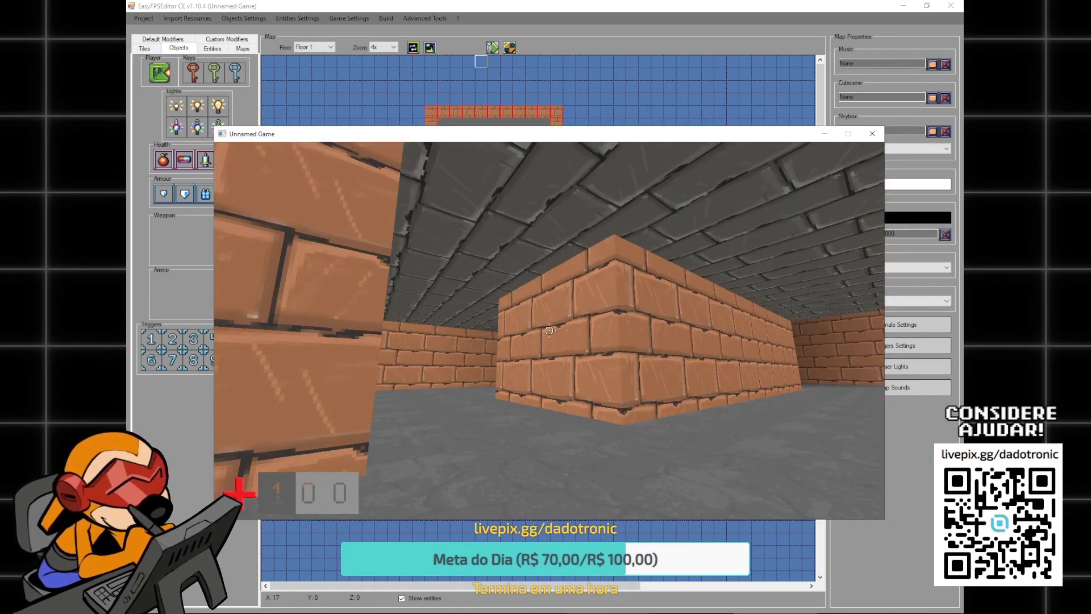
pyautogui.press('w')
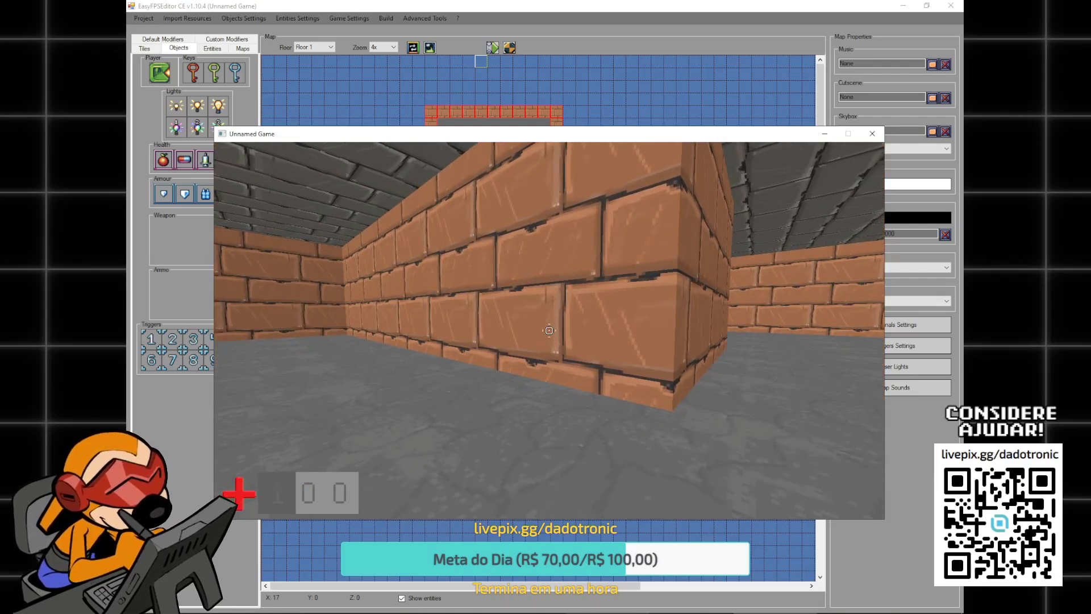
pyautogui.press('1')
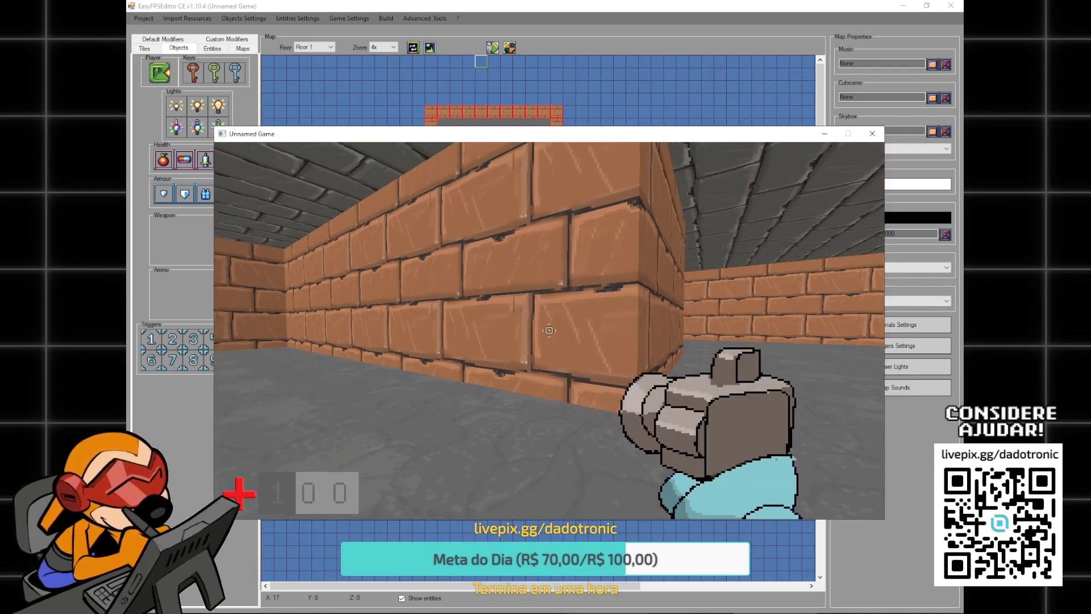
pyautogui.press('Escape')
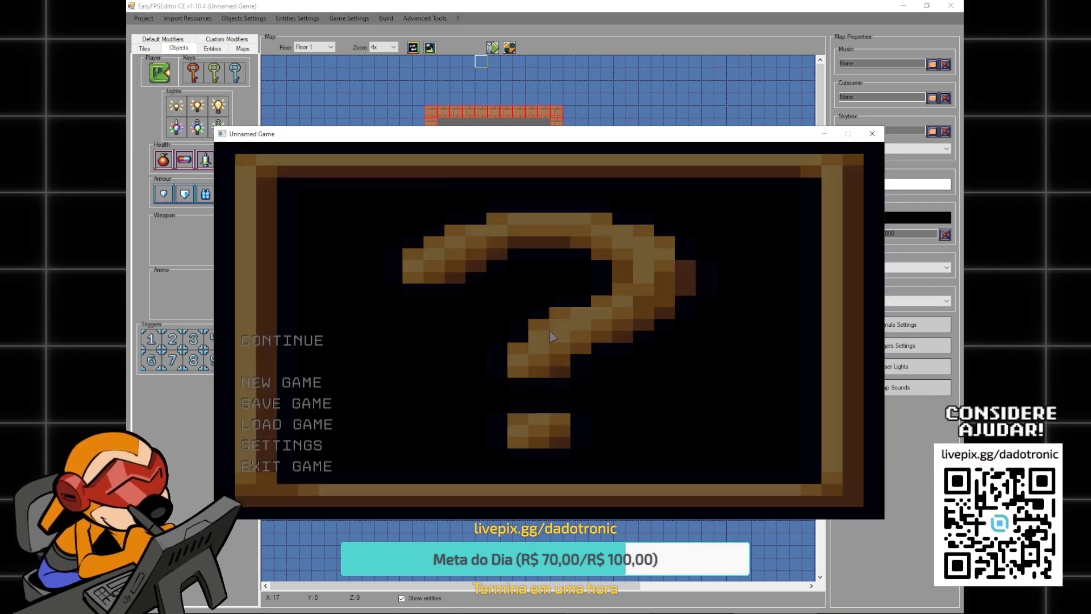
# - Return to EasyFPSEditor CE from Clip Studio Paint and import idle.png as the Camera weapon's idle sprite
pyautogui.hotkey('alt', 'Tab')
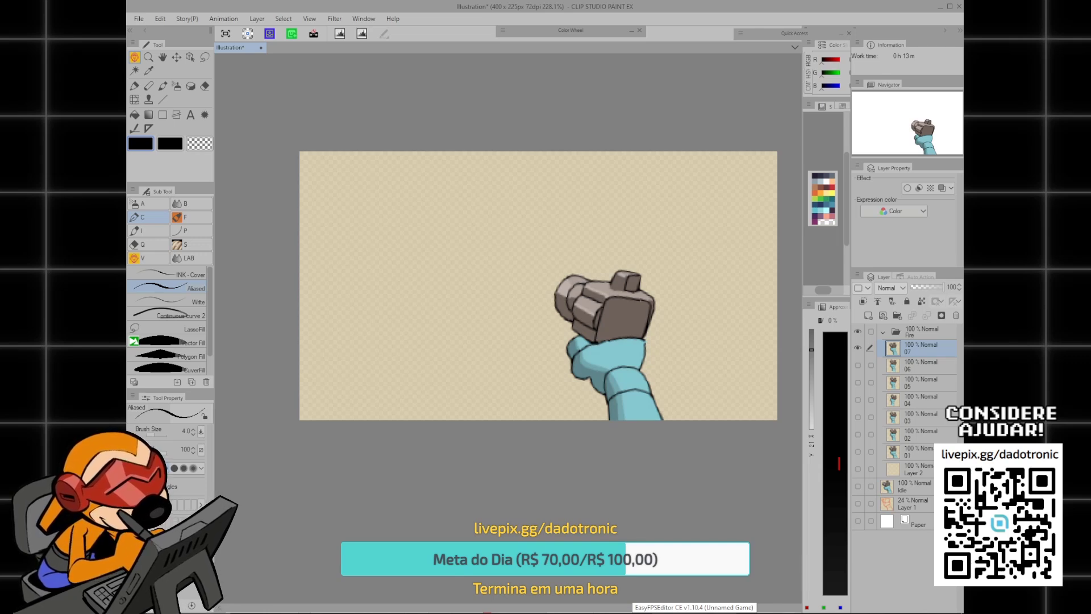
pyautogui.click(695, 612)
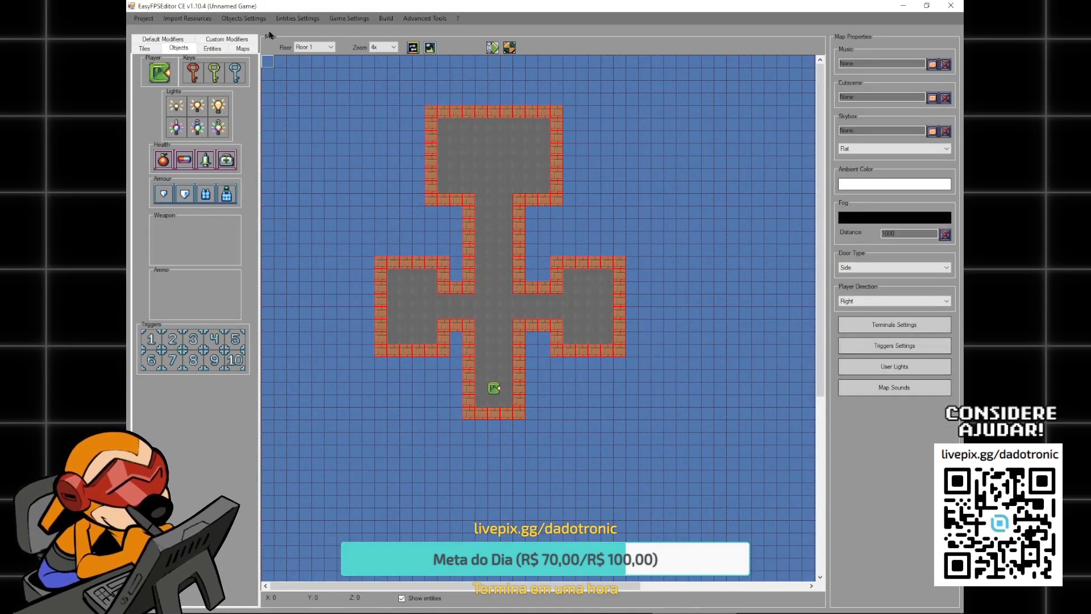
pyautogui.click(243, 18)
pyautogui.click(276, 44)
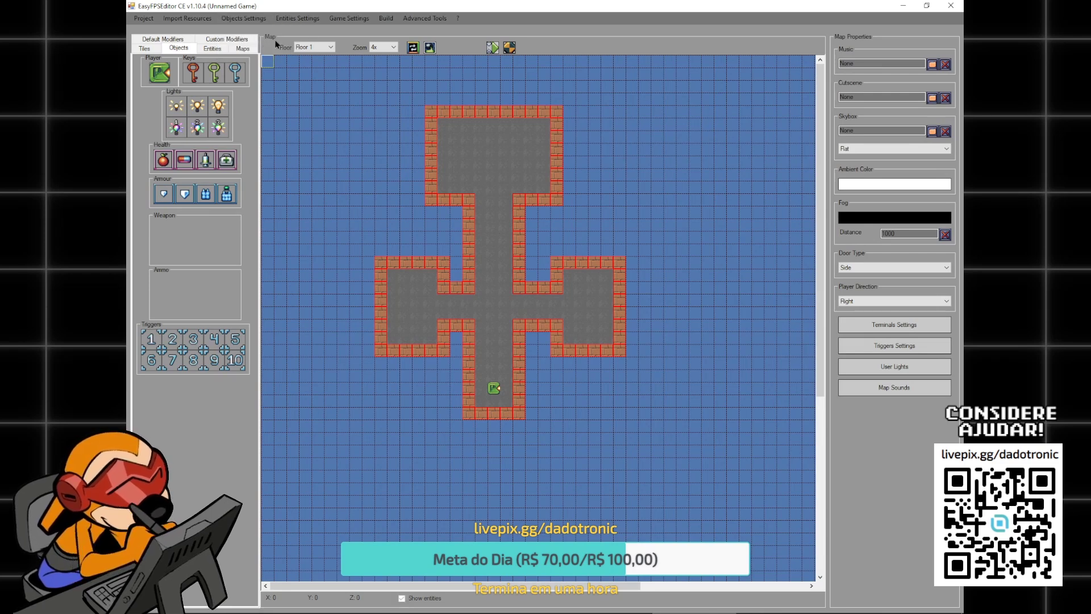
pyautogui.click(472, 201)
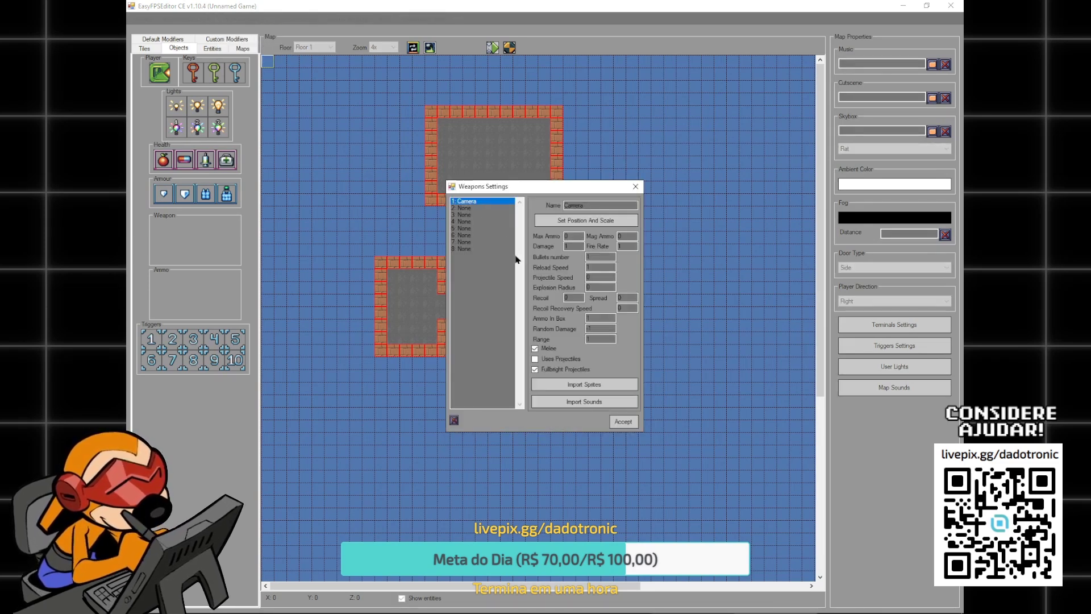
pyautogui.click(598, 389)
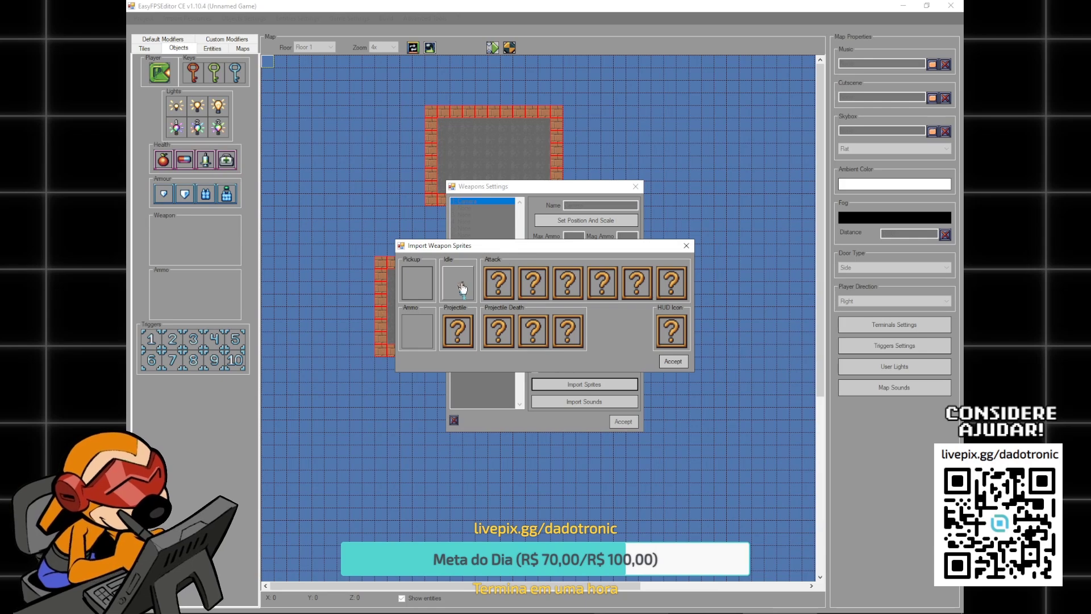
pyautogui.click(416, 283)
pyautogui.doubleClick(446, 273)
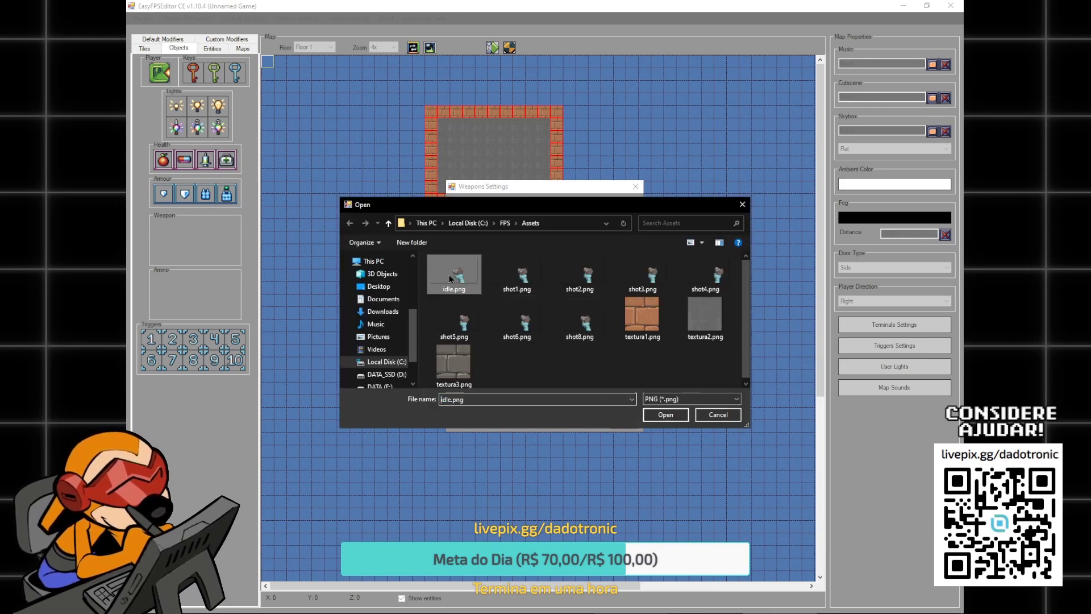
# - Import shot1.png, shot2.png and shot3.png as the Camera weapon's first three attack sprites
pyautogui.click(498, 286)
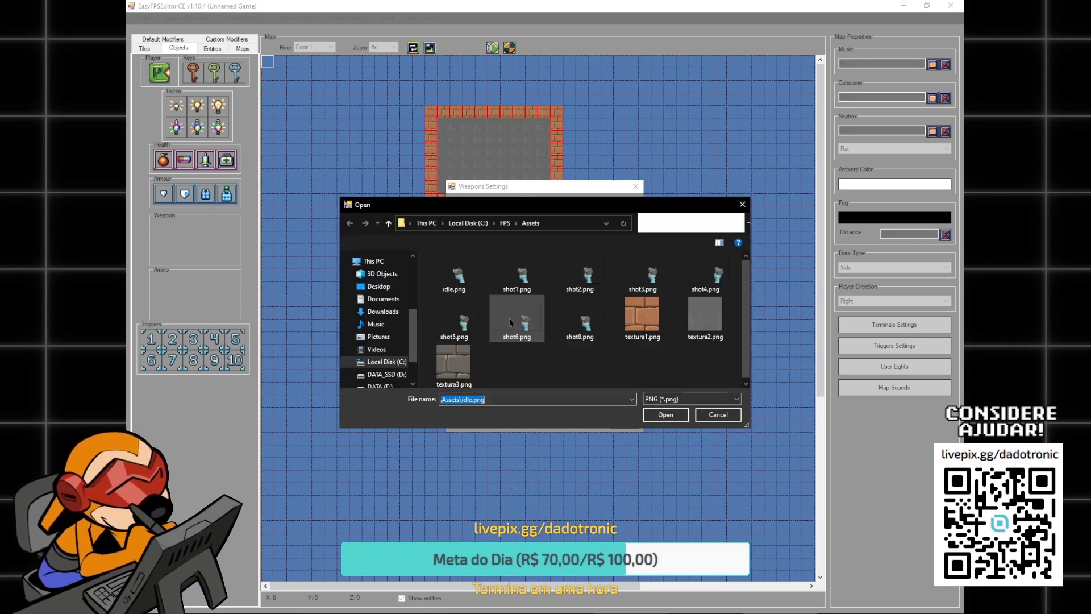
pyautogui.doubleClick(515, 273)
pyautogui.click(528, 287)
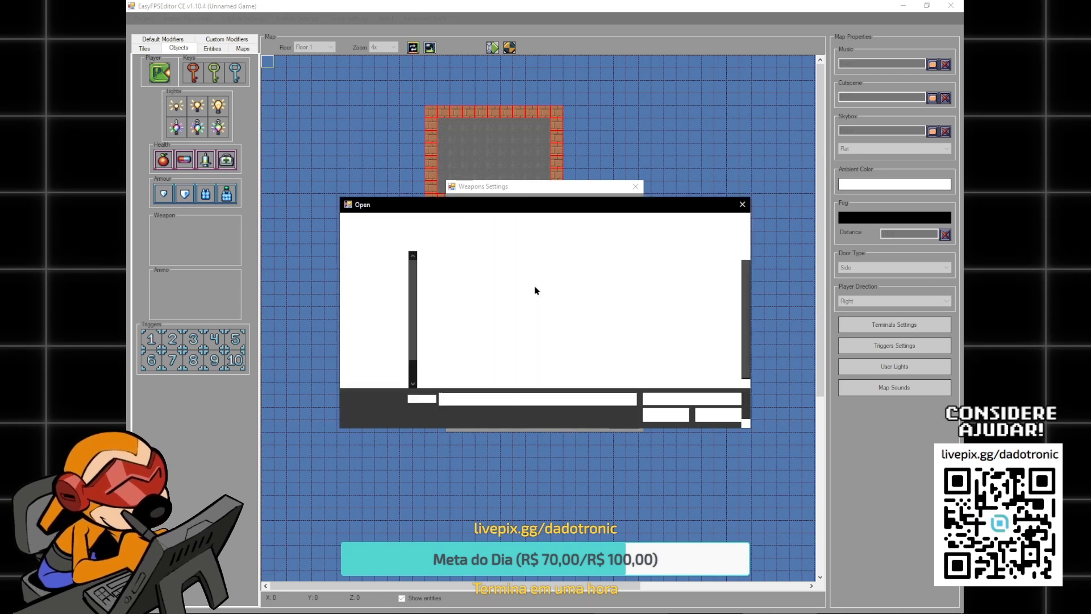
pyautogui.doubleClick(590, 284)
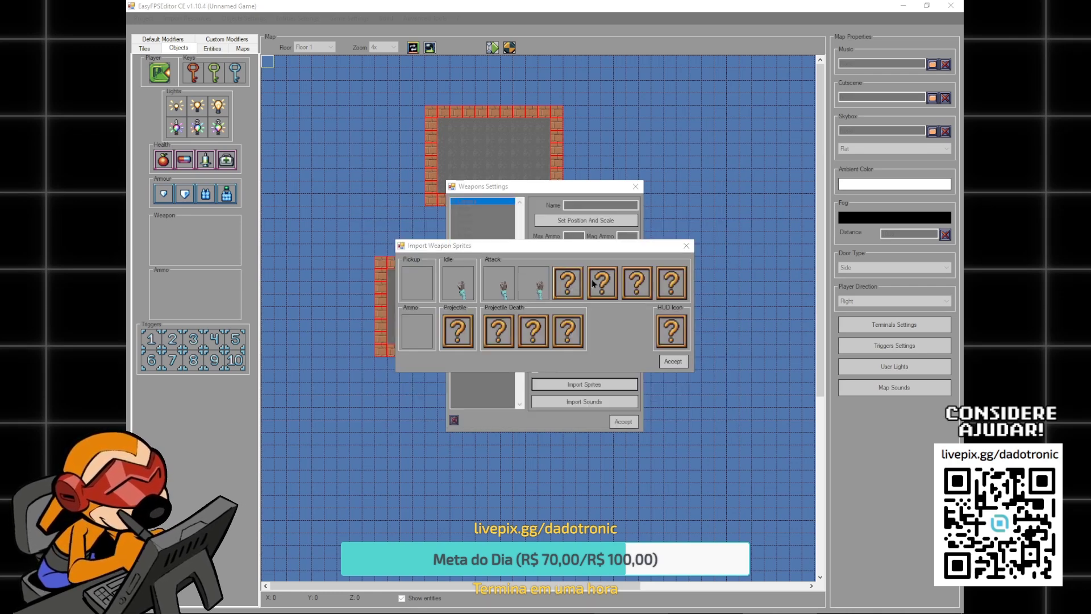
pyautogui.click(571, 284)
pyautogui.click(632, 278)
pyautogui.doubleClick(633, 278)
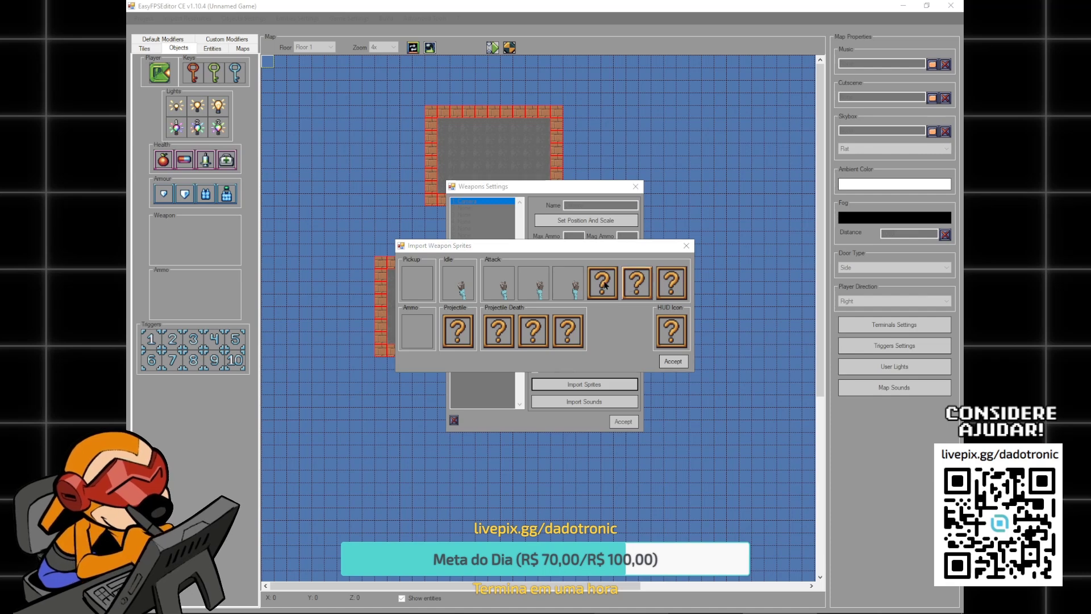
pyautogui.click(636, 283)
pyautogui.click(717, 415)
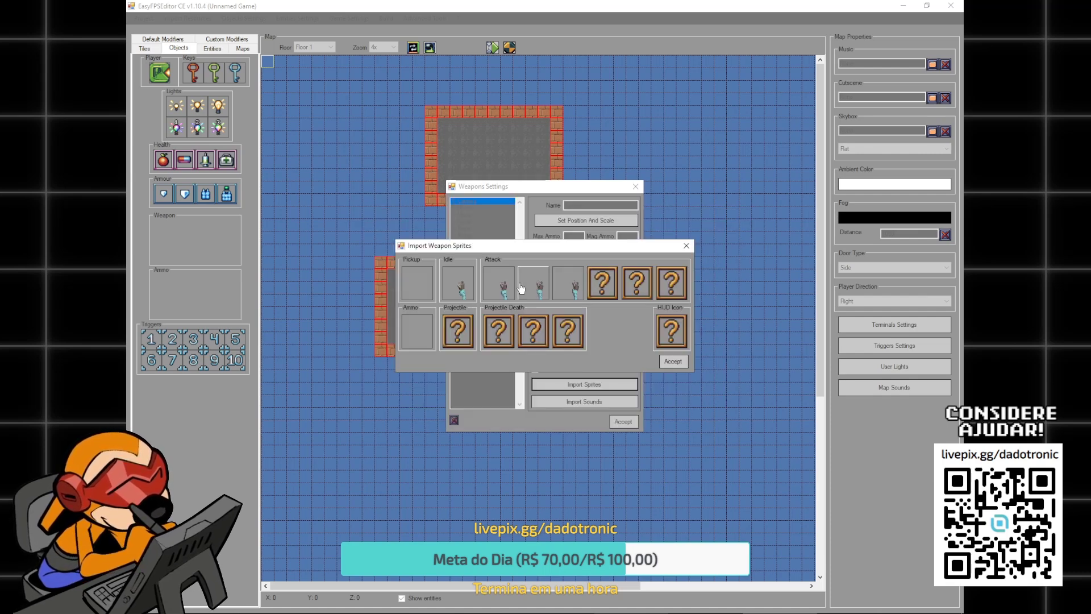
pyautogui.click(602, 283)
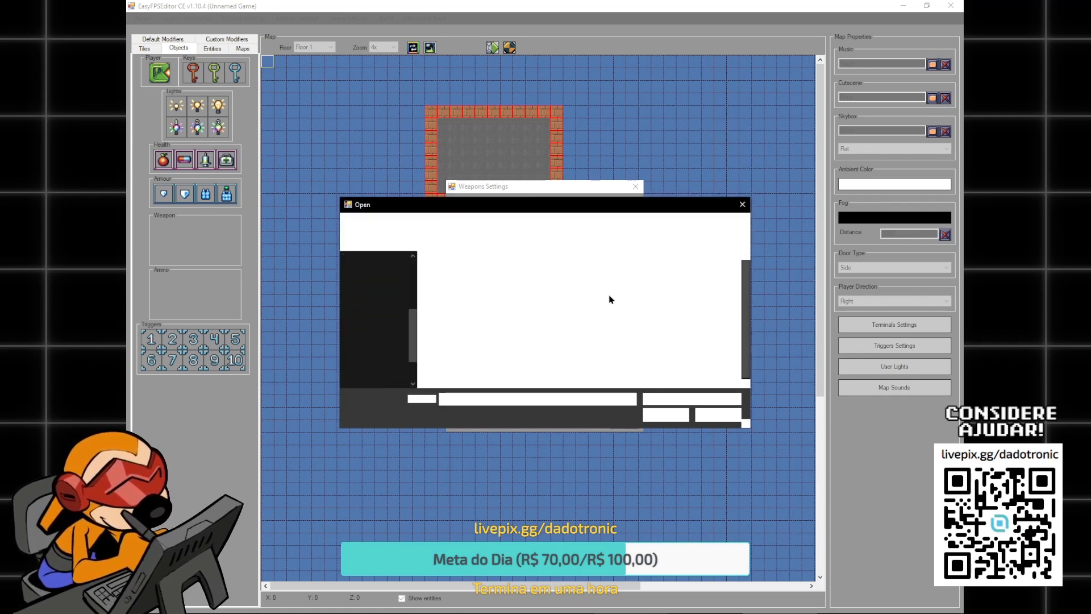
pyautogui.click(666, 414)
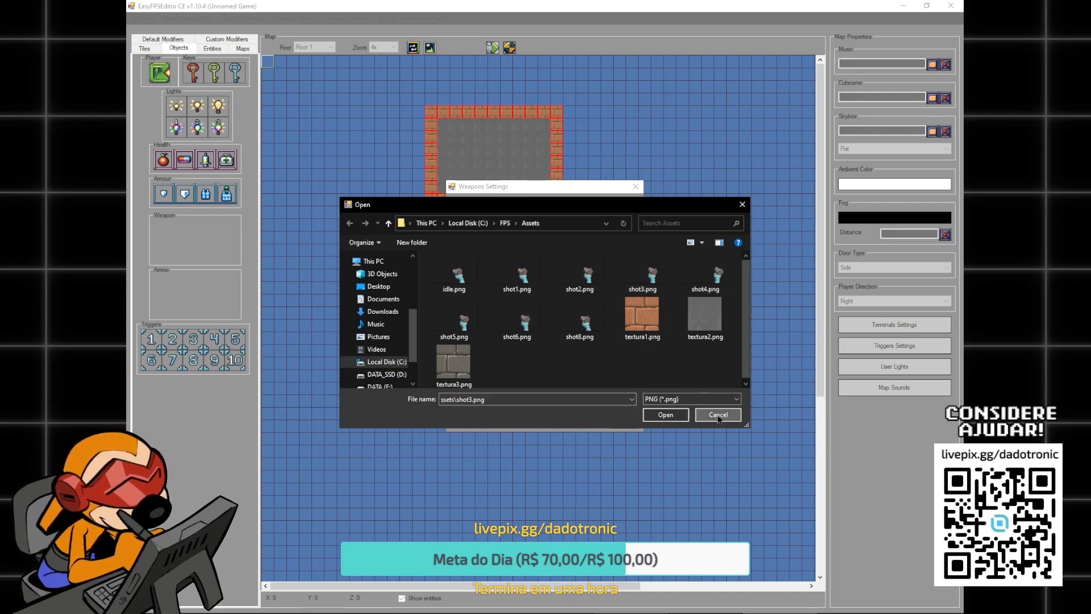
# - Import shot4.png, shot5.png and shot6.png as the Camera weapon's fourth, fifth and sixth attack sprites
pyautogui.click(602, 282)
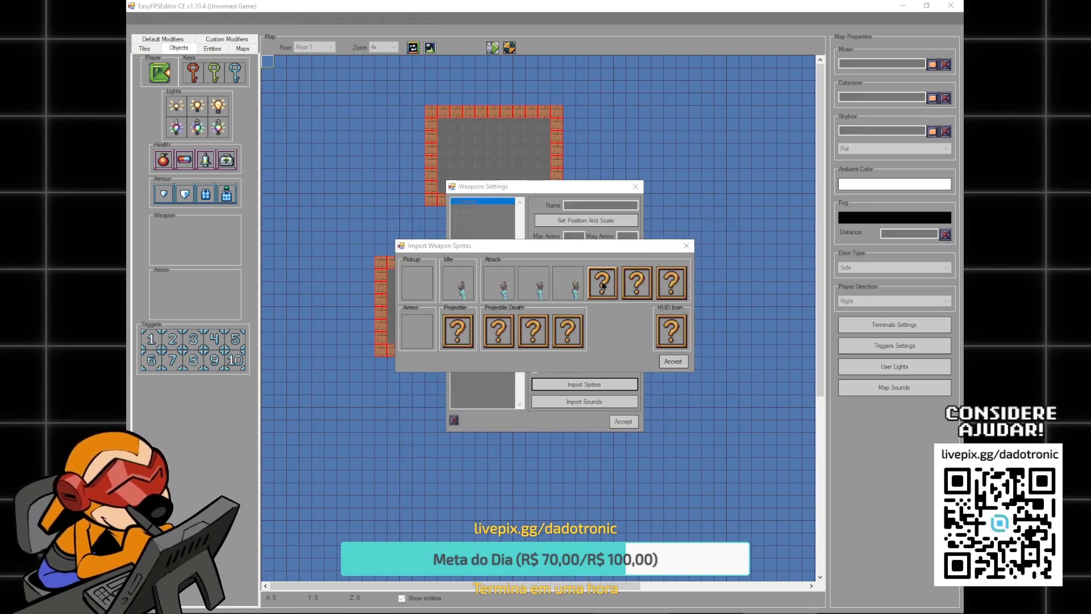
pyautogui.doubleClick(703, 269)
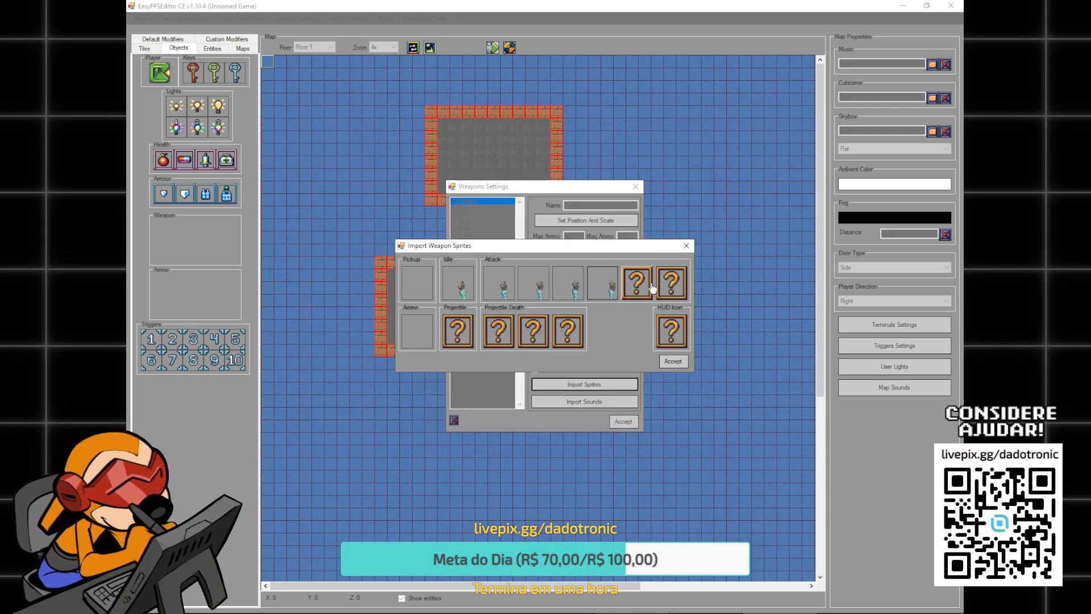
pyautogui.click(602, 283)
pyautogui.doubleClick(463, 321)
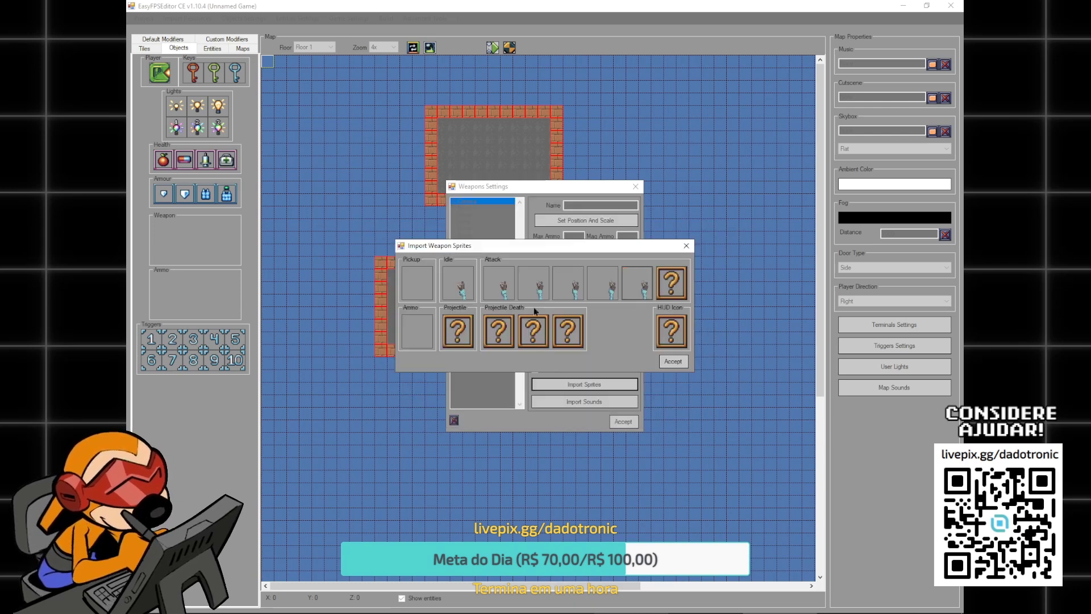
pyautogui.click(672, 287)
pyautogui.click(517, 319)
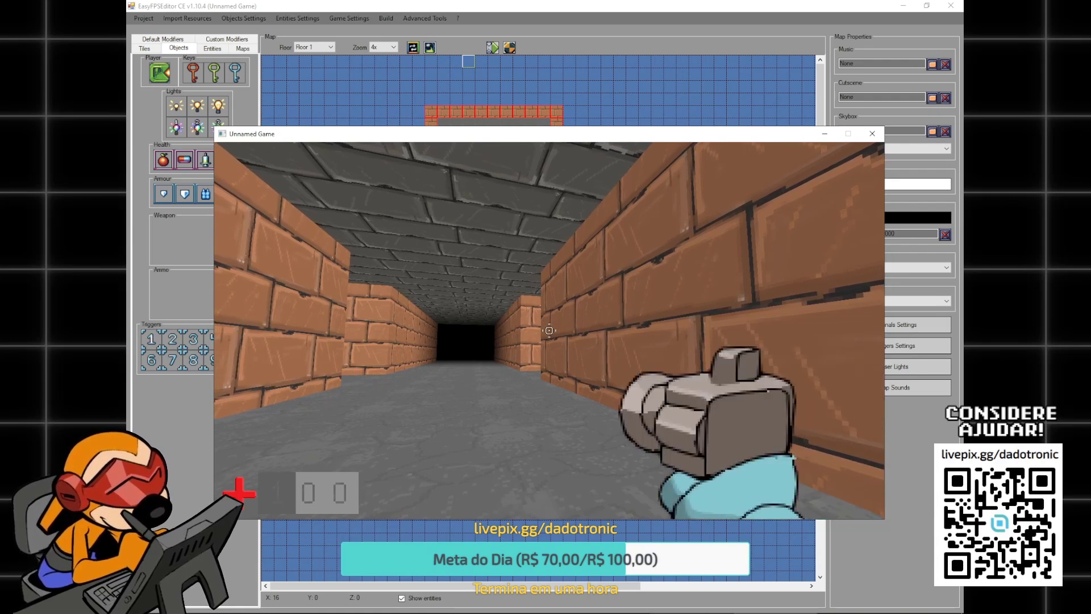
# - Exit the running test game and set the Camera weapon's fire rate to 5
pyautogui.press('Escape')
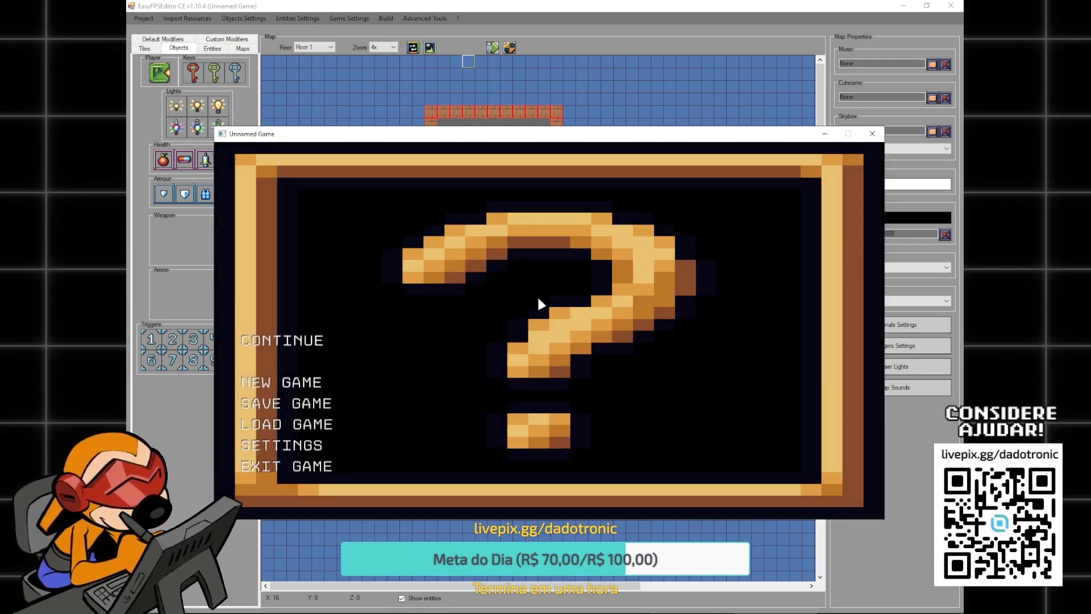
pyautogui.click(317, 470)
pyautogui.click(239, 18)
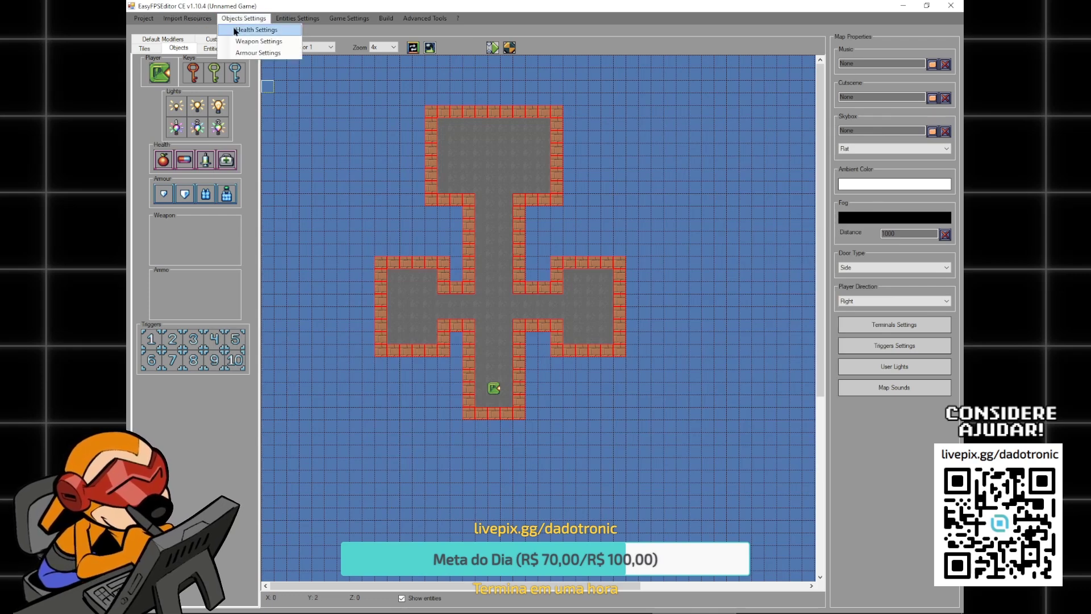
pyautogui.click(253, 42)
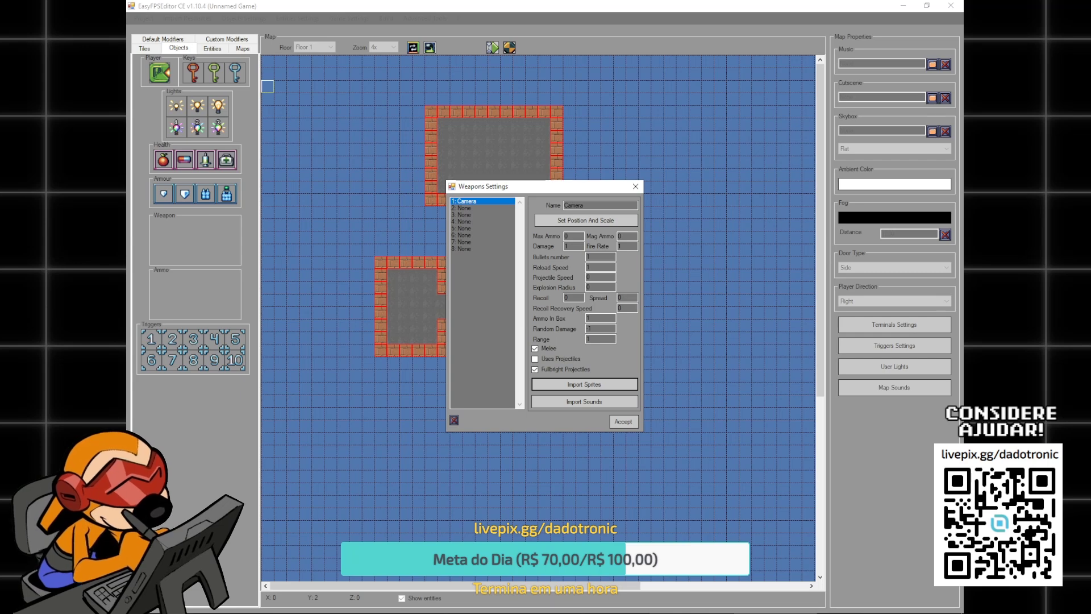
pyautogui.press('Escape')
# - Set the Camera weapon's fire rate to 10 and accept the weapon settings
pyautogui.click(187, 18)
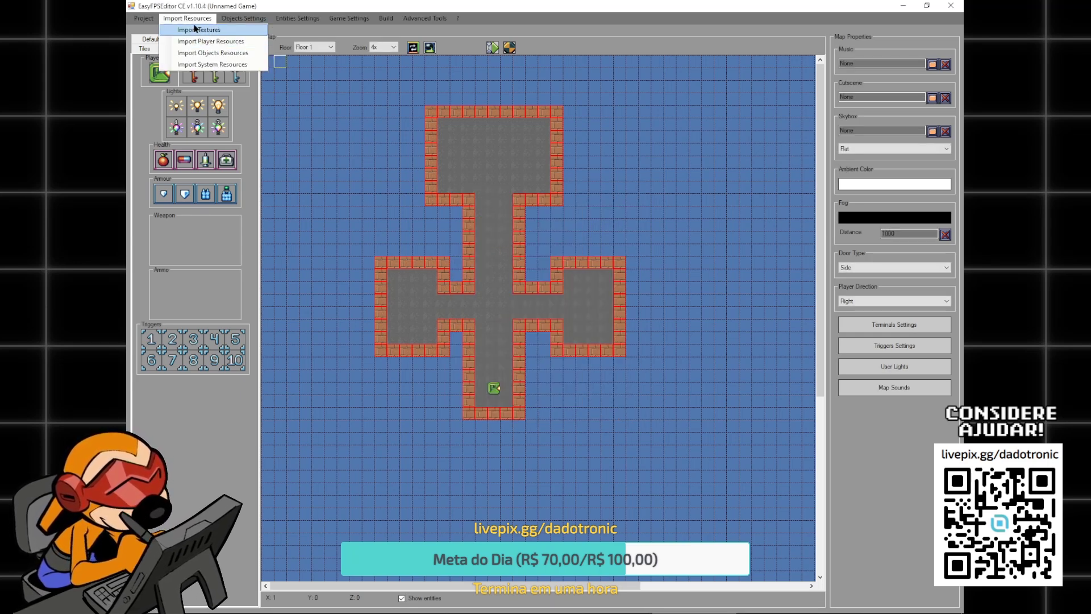
pyautogui.moveTo(250, 20)
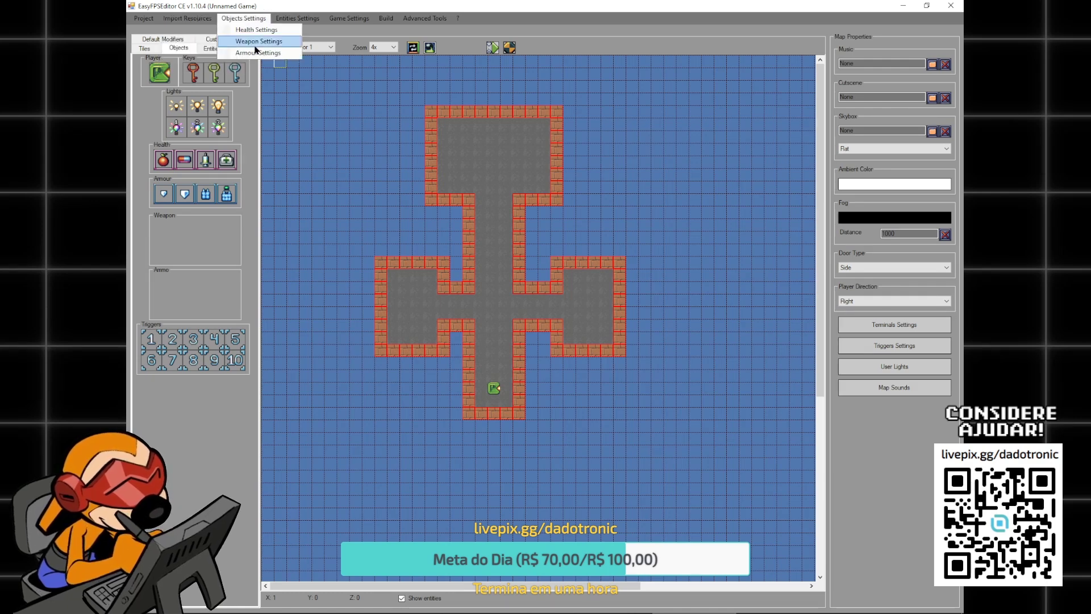
pyautogui.click(256, 41)
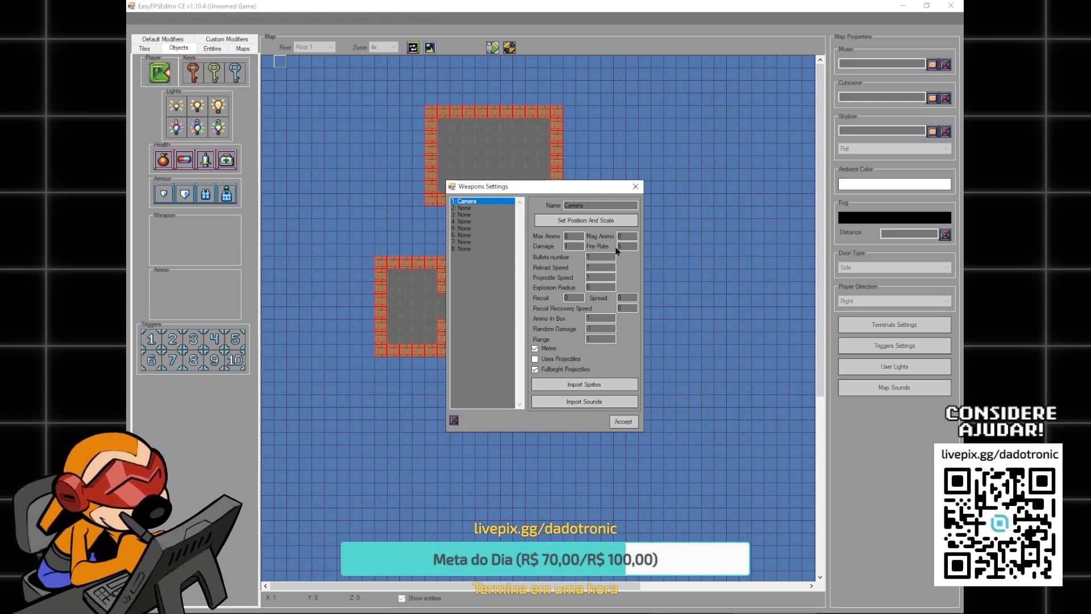
pyautogui.moveTo(632, 247); pyautogui.dragTo(619, 246)
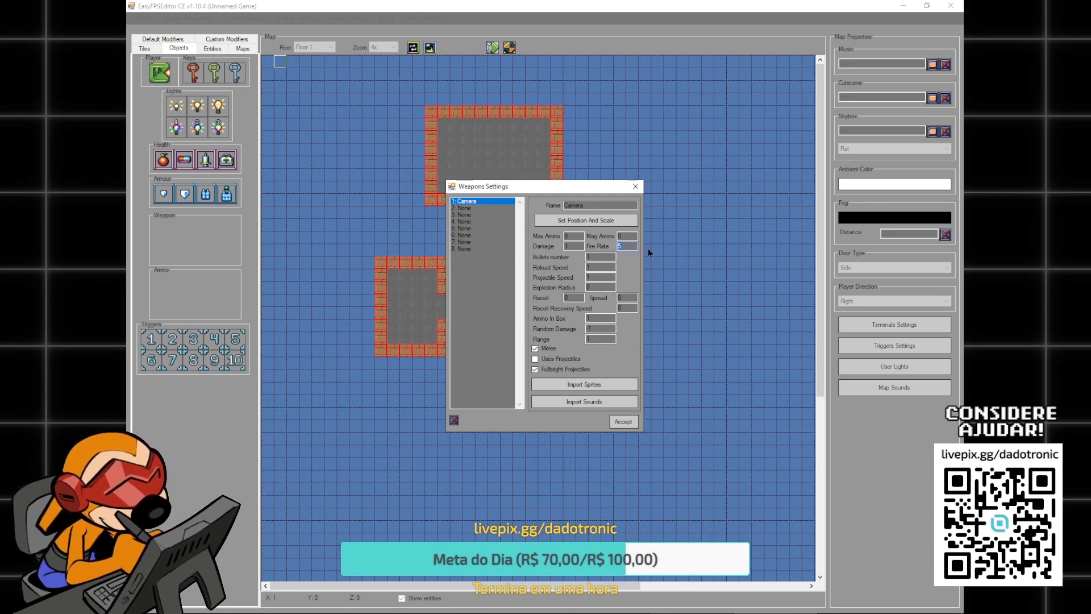
pyautogui.write('10')
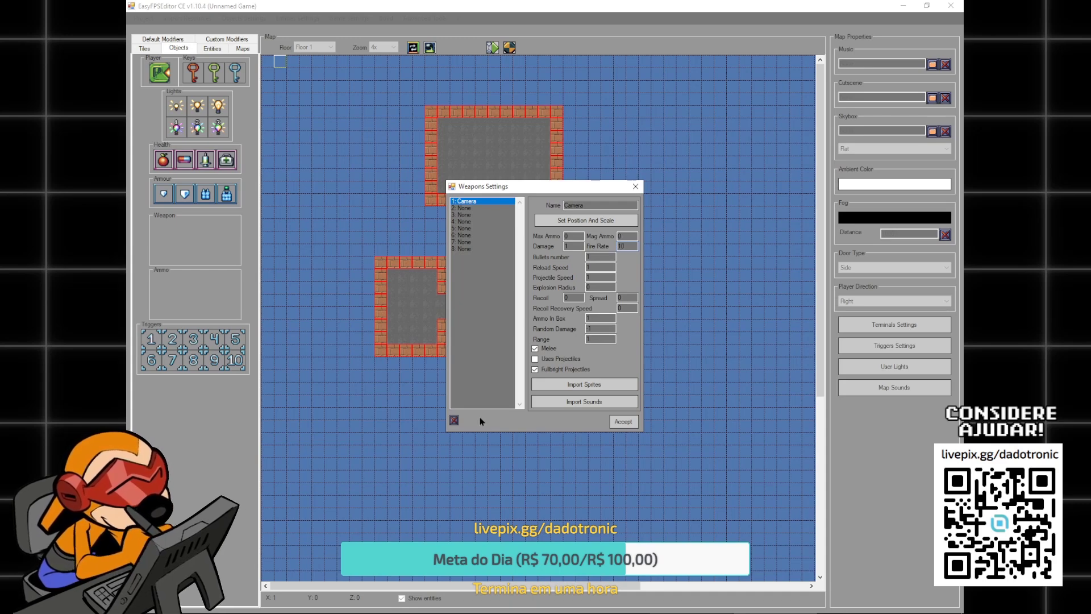
pyautogui.click(623, 421)
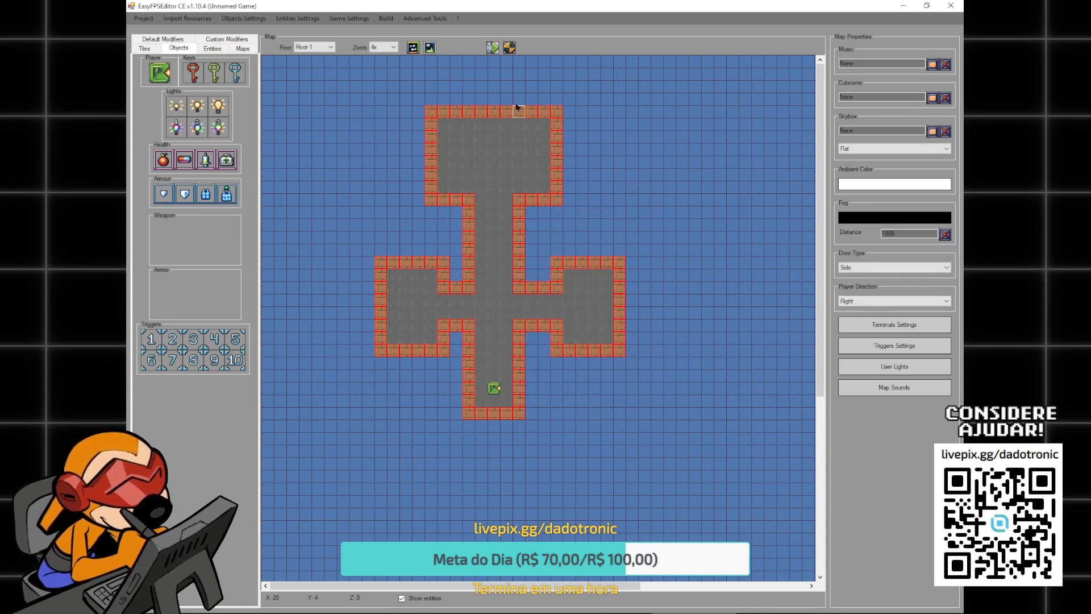
# - Test-play a new game to check the Camera's attack animation, and exit the game
pyautogui.click(509, 48)
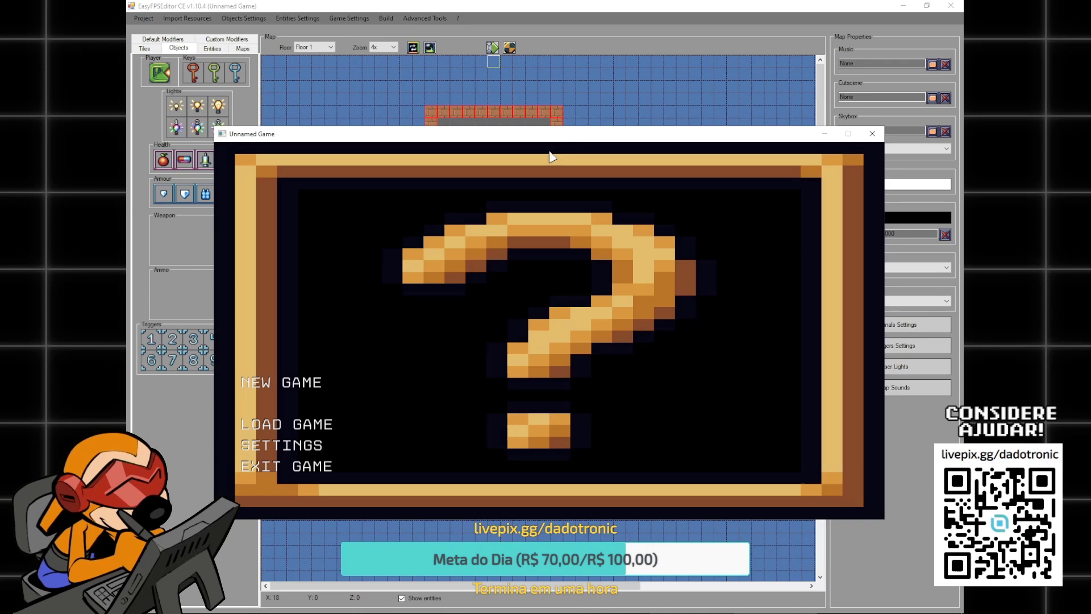
pyautogui.click(305, 385)
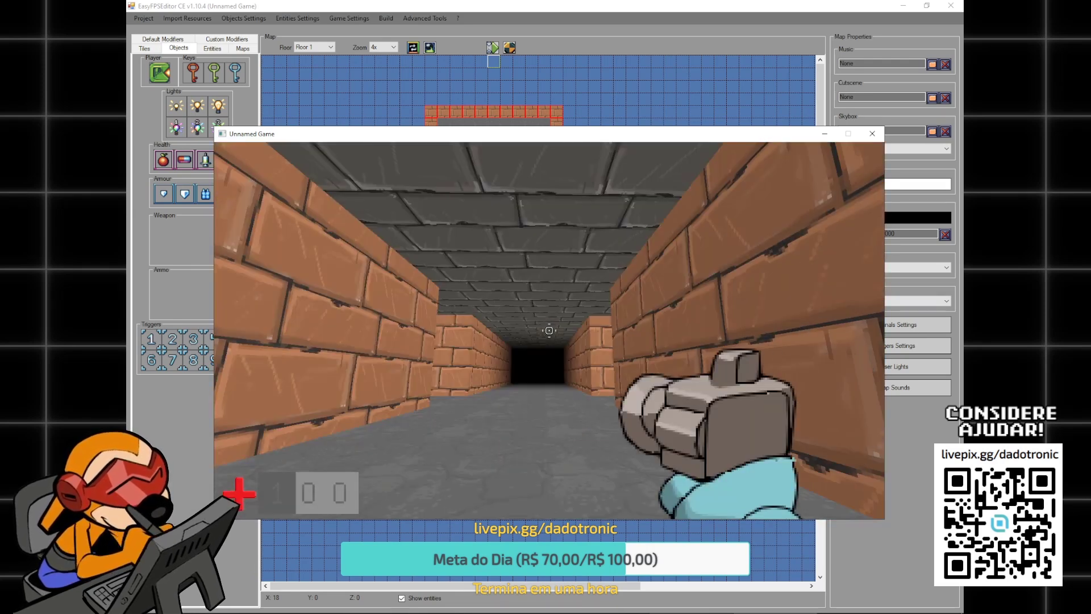
pyautogui.press('Escape')
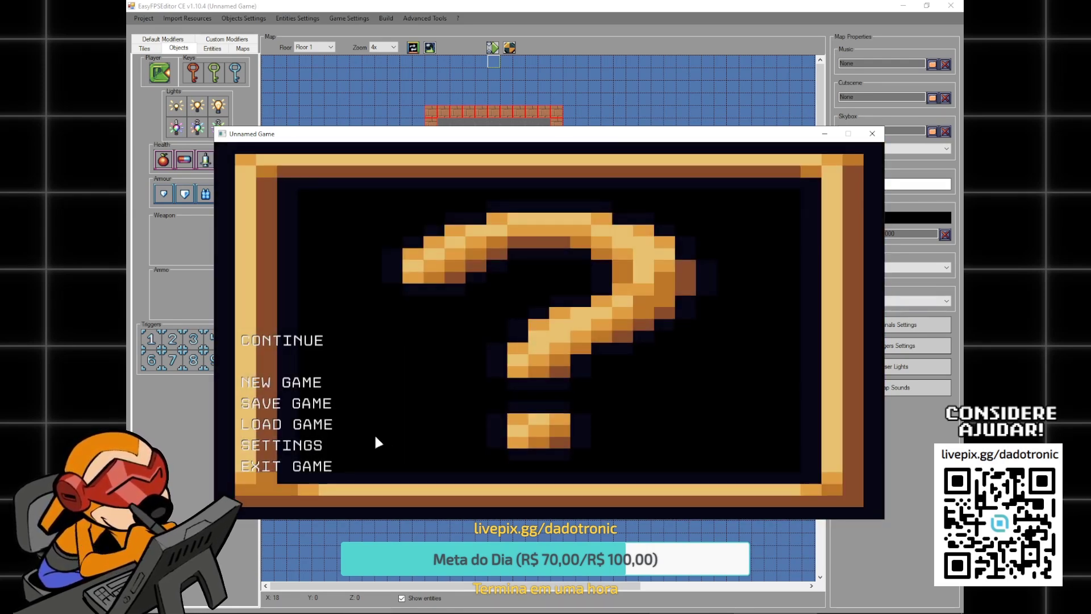
pyautogui.click(323, 464)
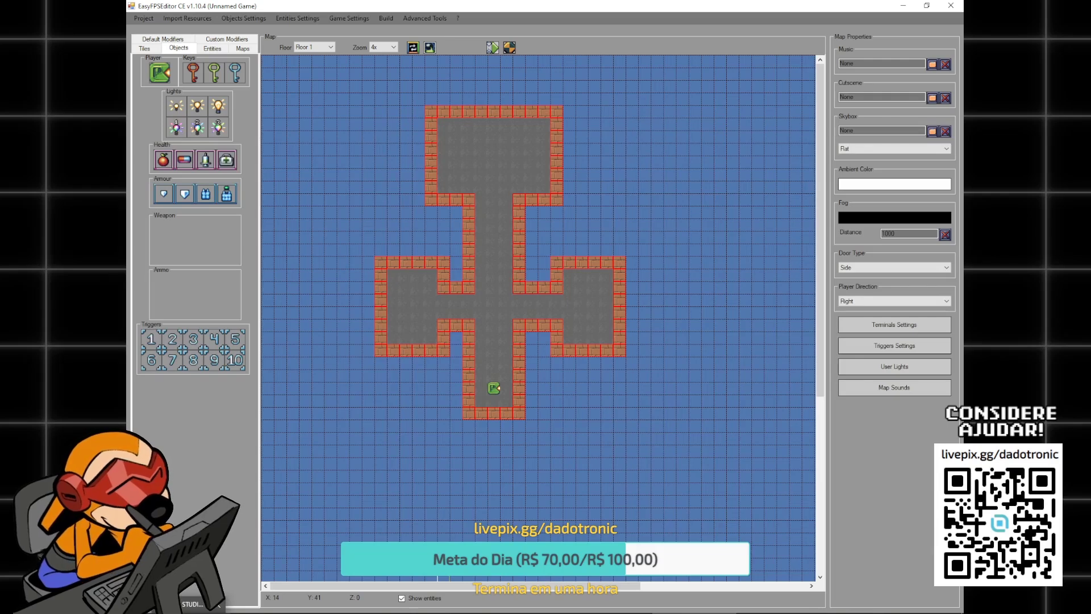
# - Switch to Clip Studio Paint and select layer 01 in the Fire folder to examine the first attack frame
pyautogui.click(185, 611)
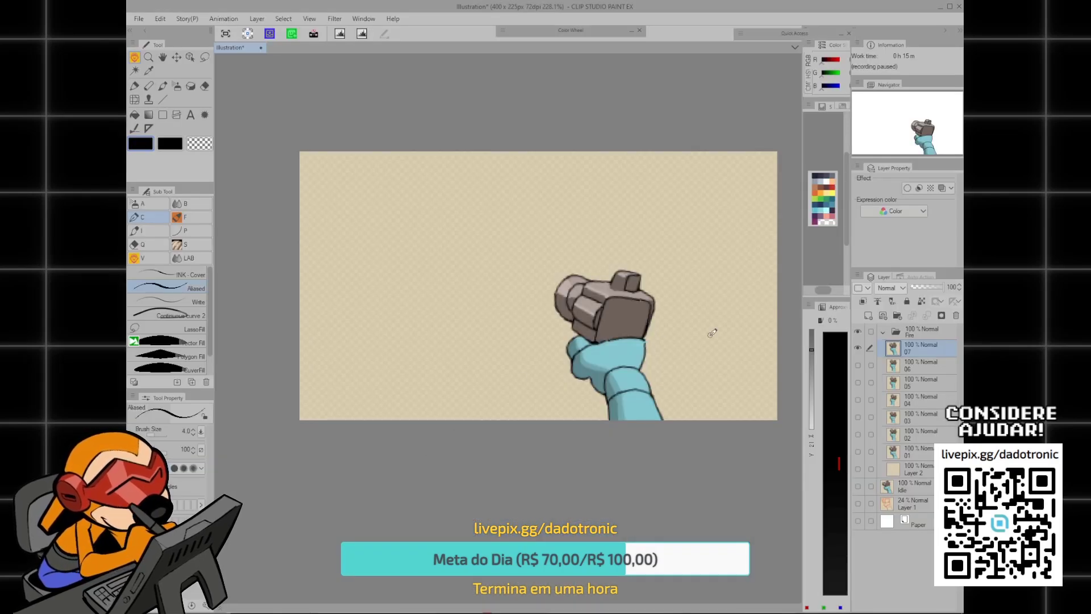
pyautogui.click(912, 455)
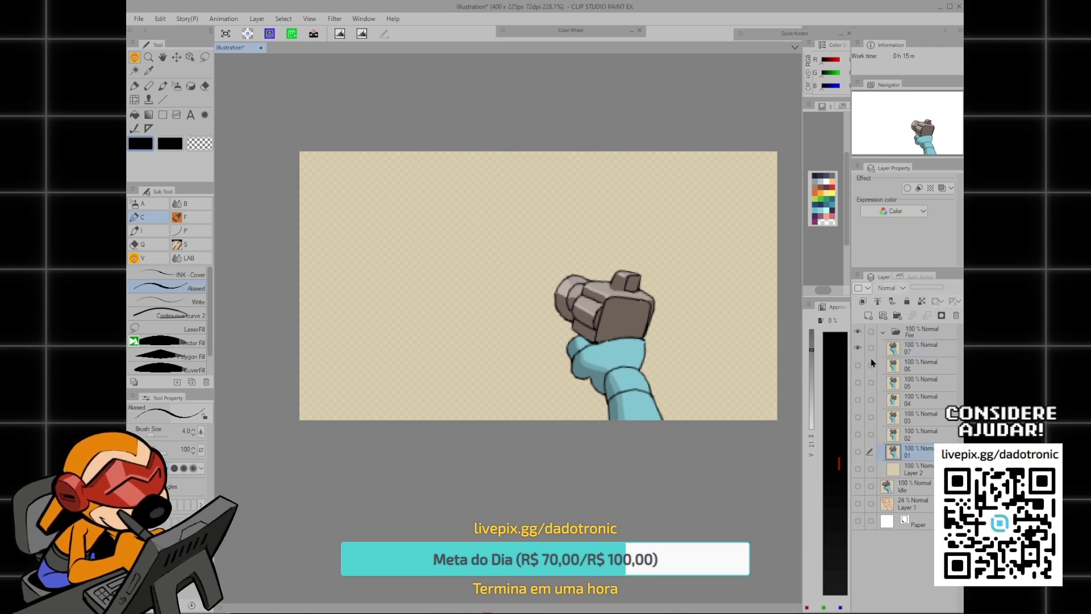
pyautogui.click(864, 455)
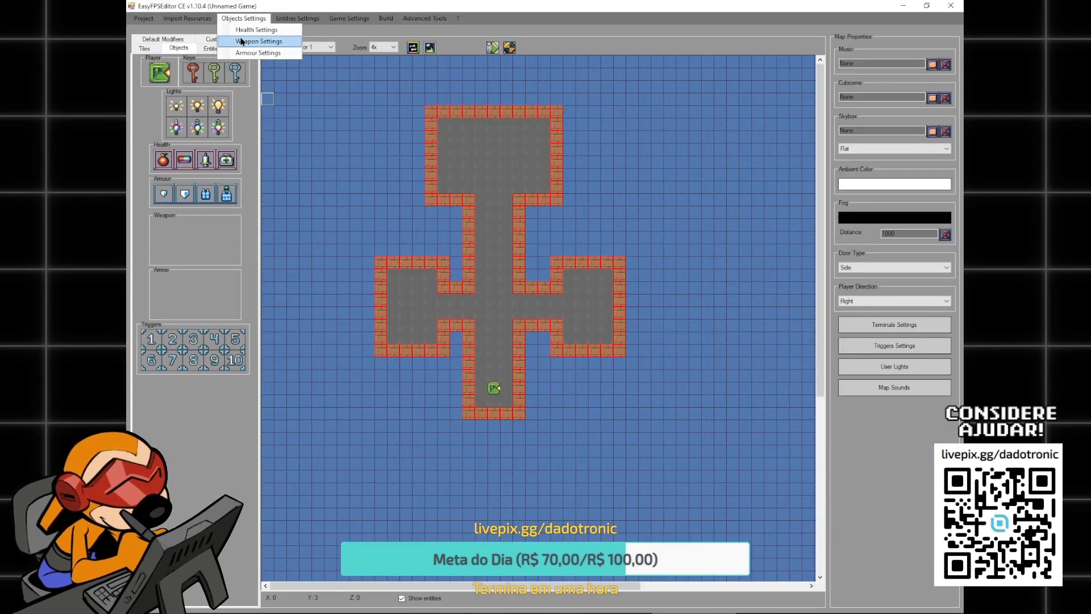
# - Back in EasyFPSEditor CE, re-import the Camera weapon's early attack sprites, using idle.png, shot1.png and shot2.png
pyautogui.click(399, 157)
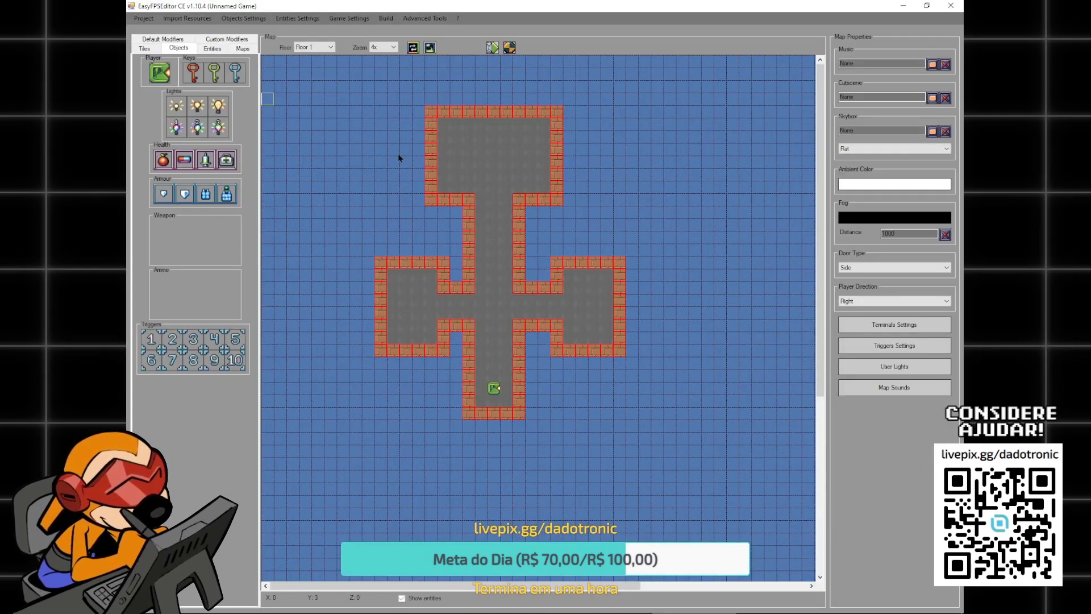
pyautogui.click(473, 202)
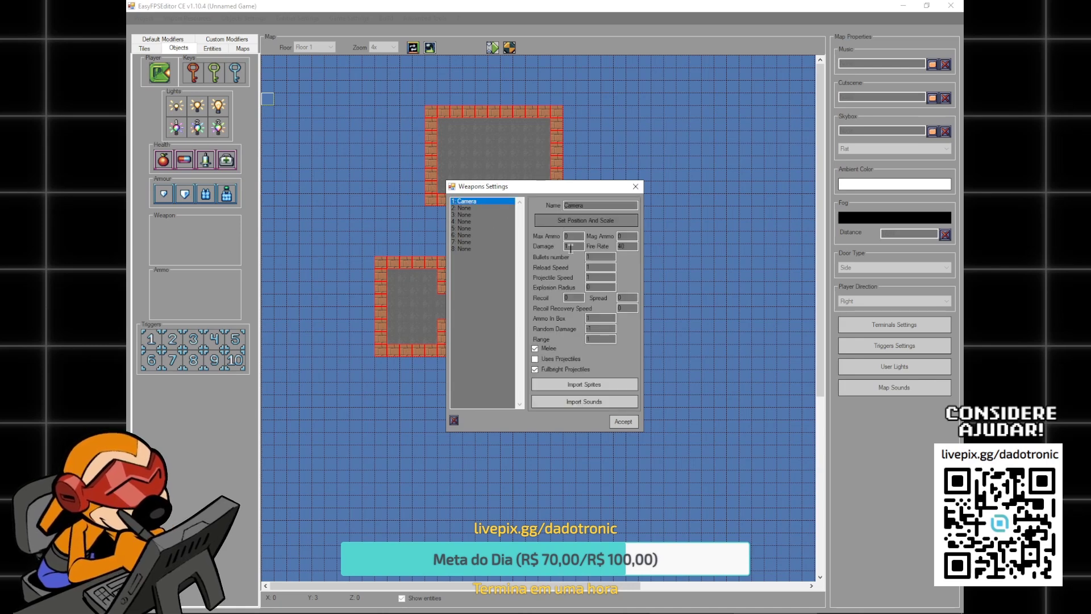
pyautogui.click(584, 384)
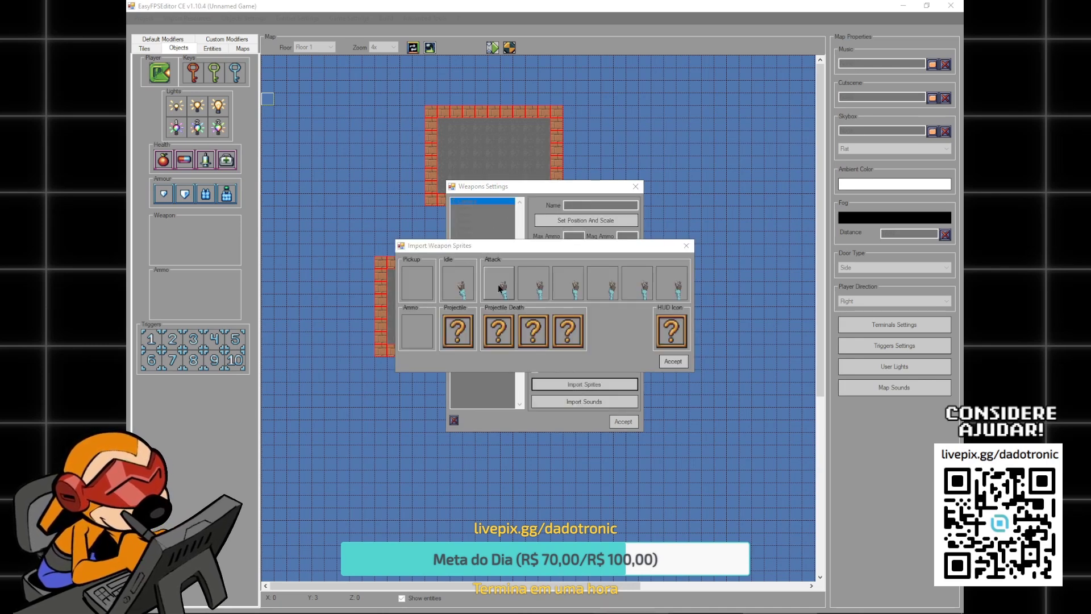
pyautogui.click(499, 289)
pyautogui.doubleClick(457, 272)
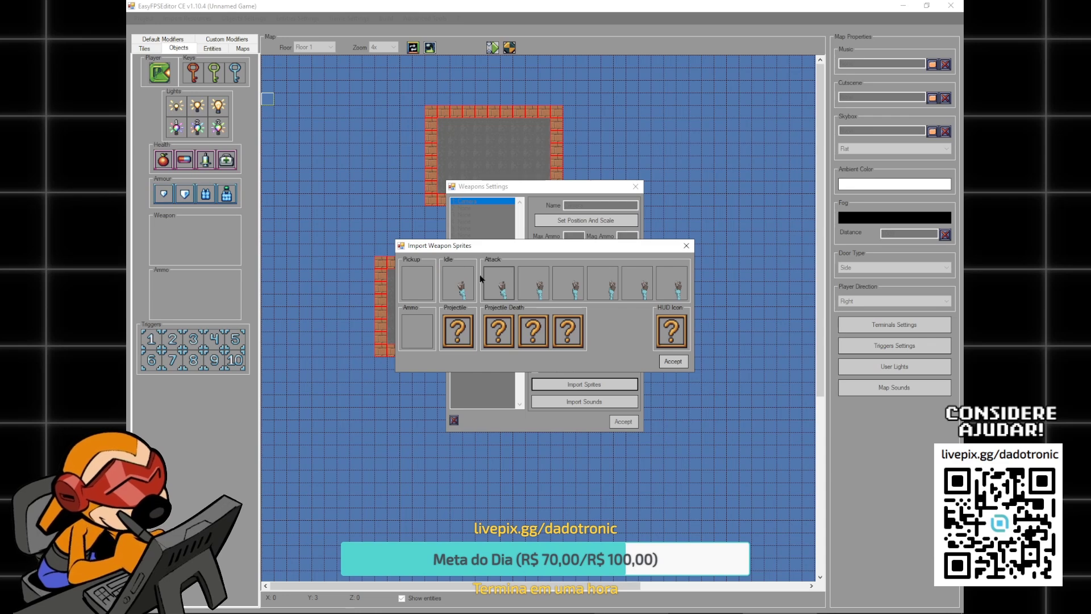
pyautogui.click(533, 282)
pyautogui.doubleClick(514, 275)
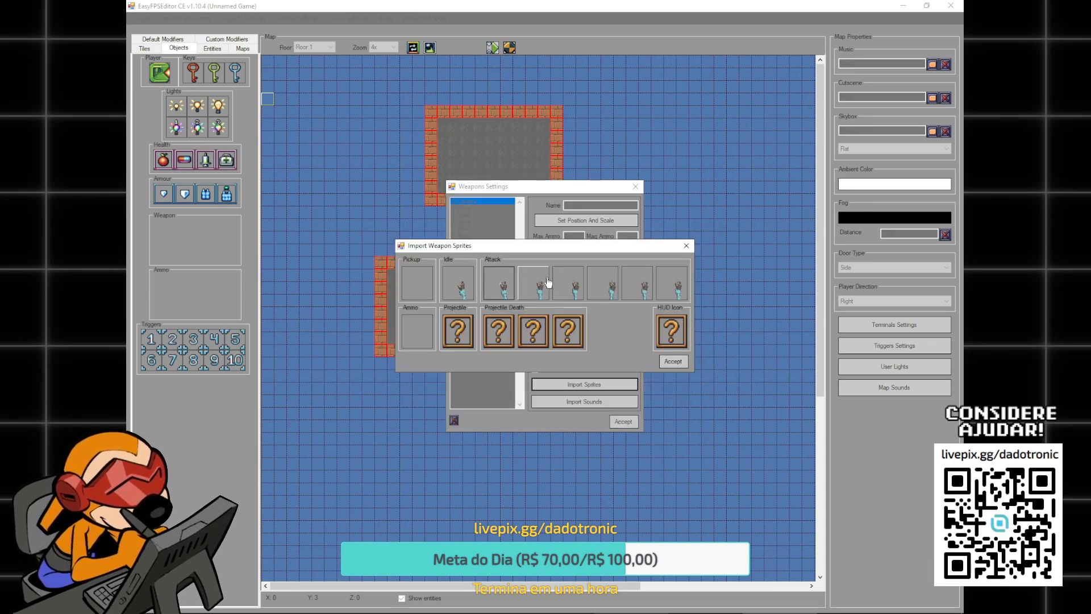
pyautogui.click(546, 282)
pyautogui.doubleClick(577, 276)
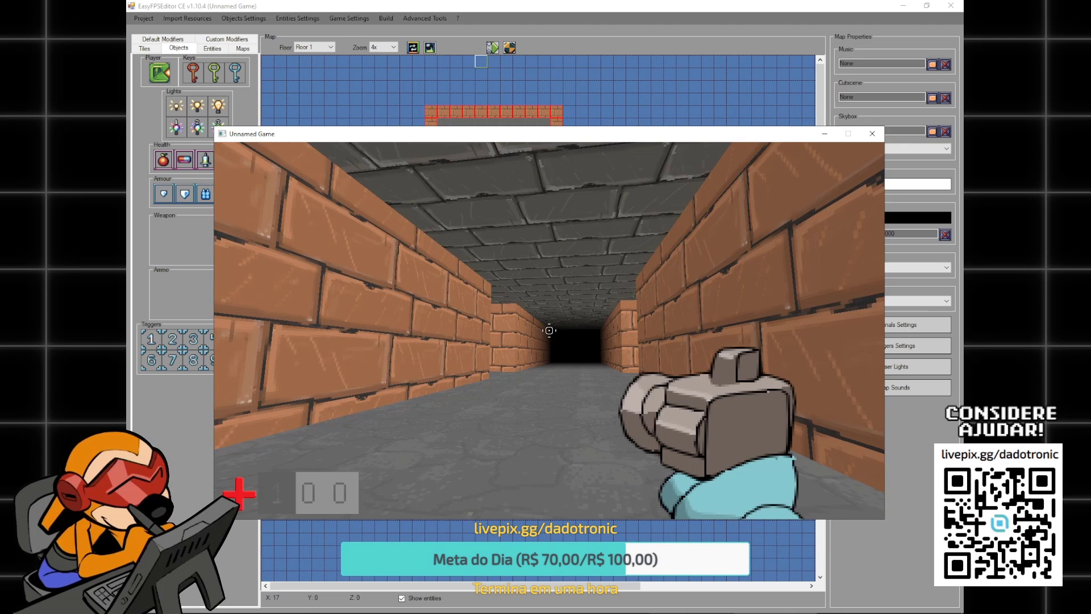
# - Exit the test game, set the Camera weapon's fire rate to 30, and accept the weapon settings
pyautogui.press('Escape')
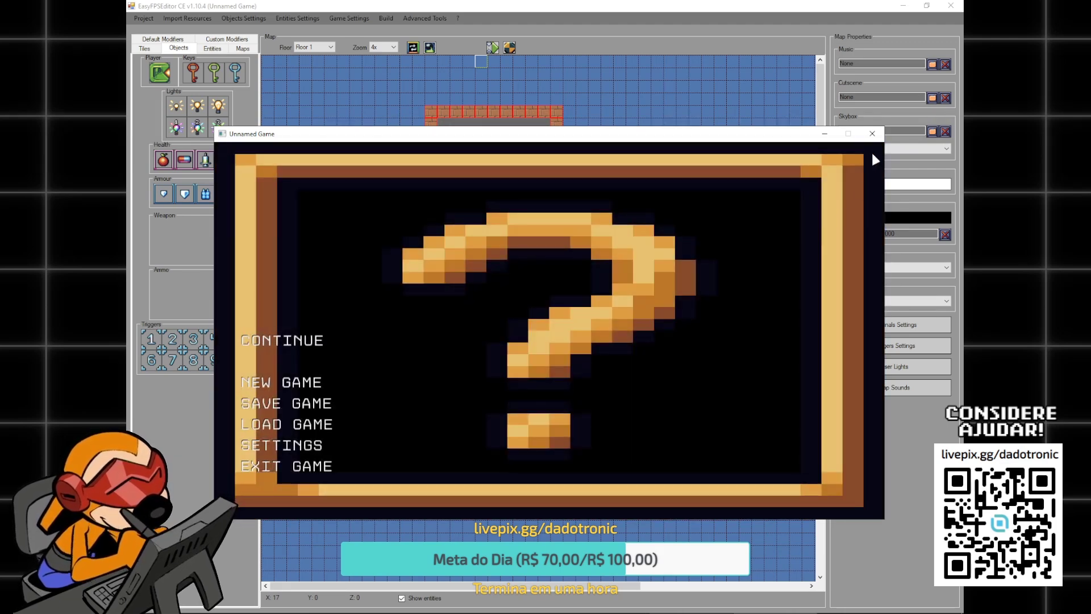
pyautogui.click(873, 134)
pyautogui.click(199, 21)
pyautogui.moveTo(249, 21)
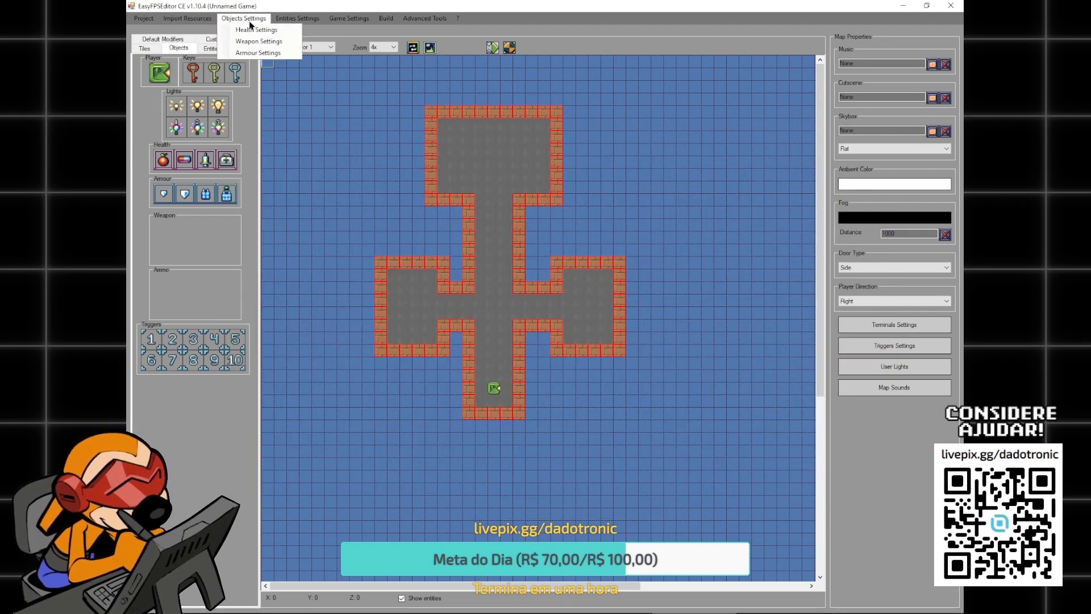
pyautogui.click(260, 41)
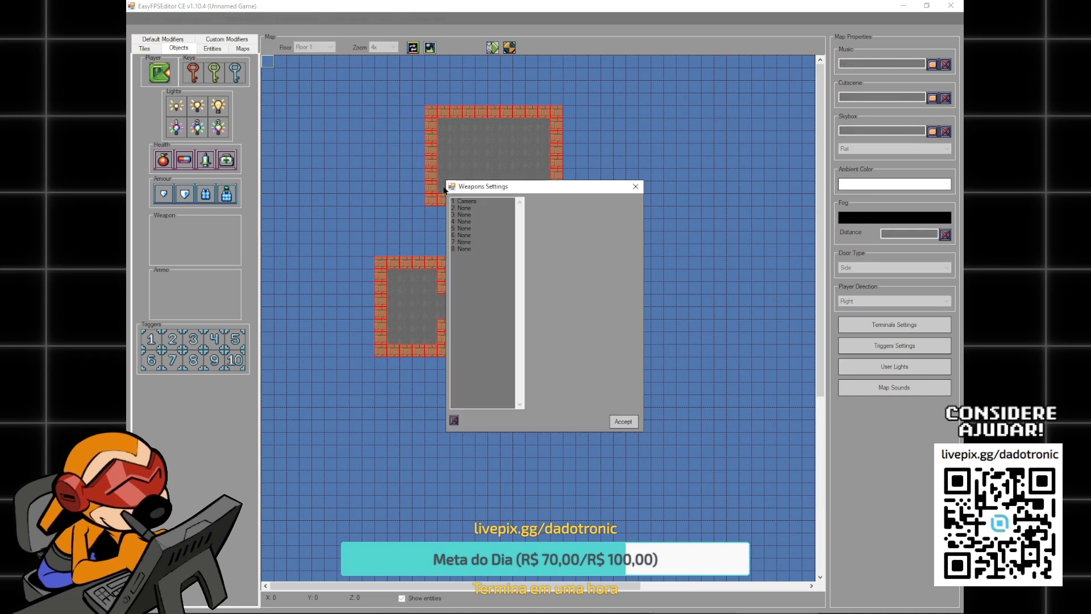
pyautogui.click(459, 202)
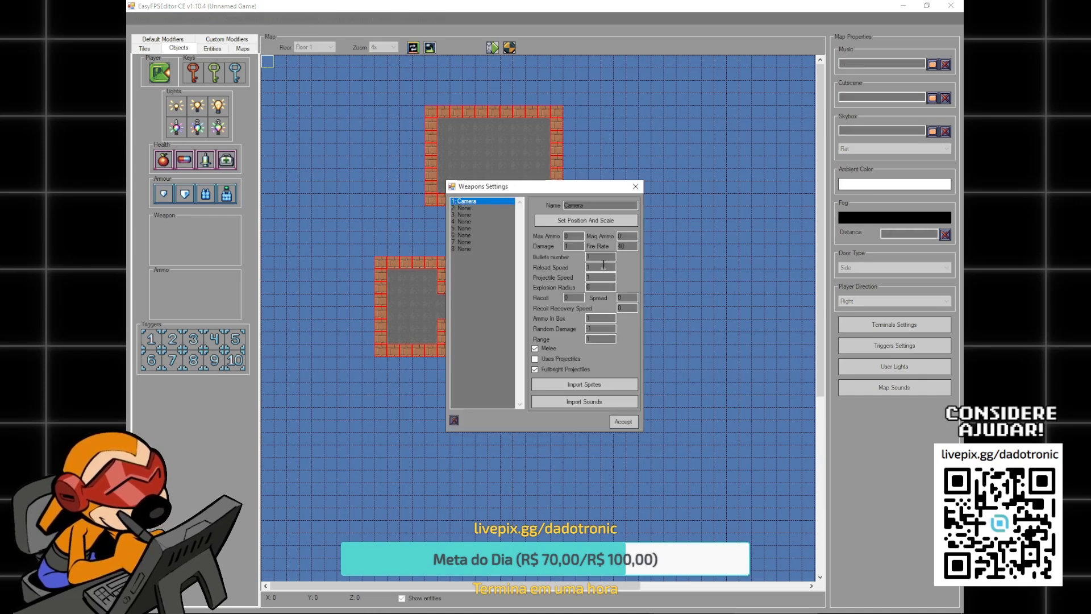
pyautogui.doubleClick(625, 246)
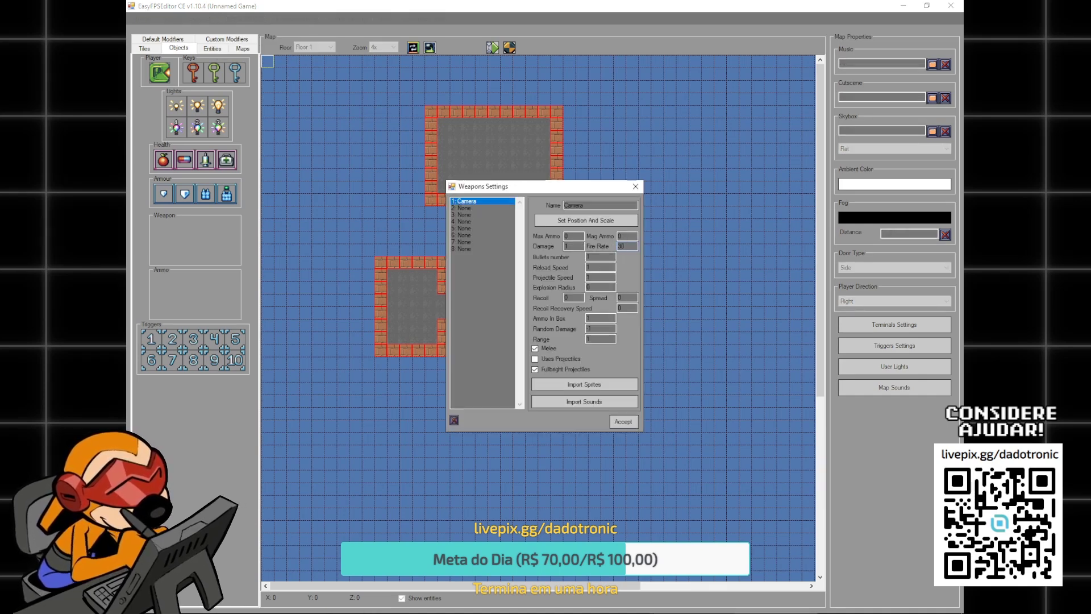
pyautogui.write('30')
pyautogui.click(624, 421)
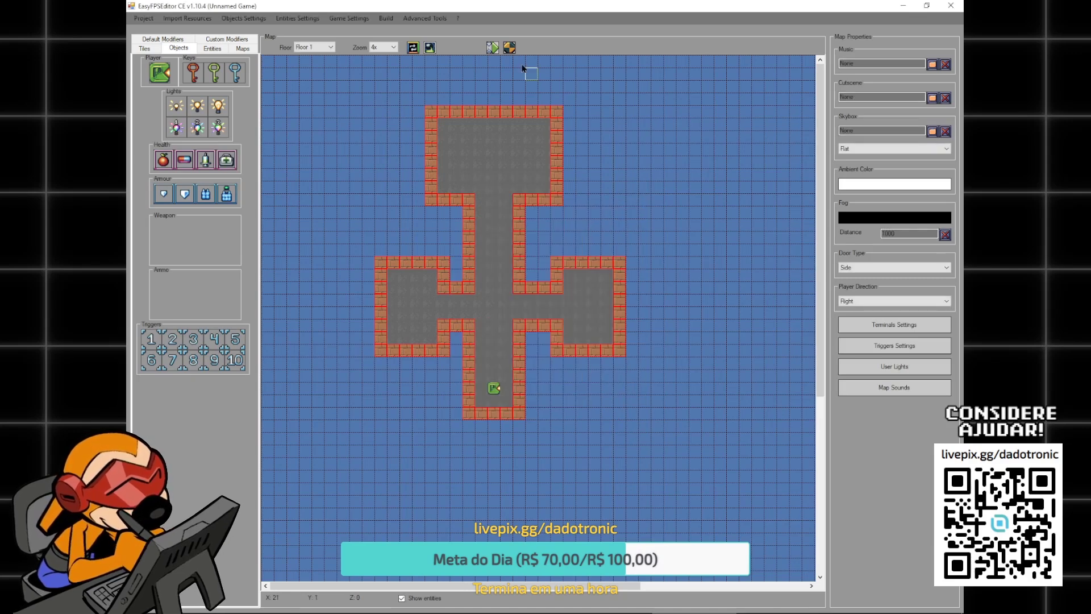
# - Test-play a new game, fire the Camera weapon several times to check its attack speed, and exit the game
pyautogui.click(509, 49)
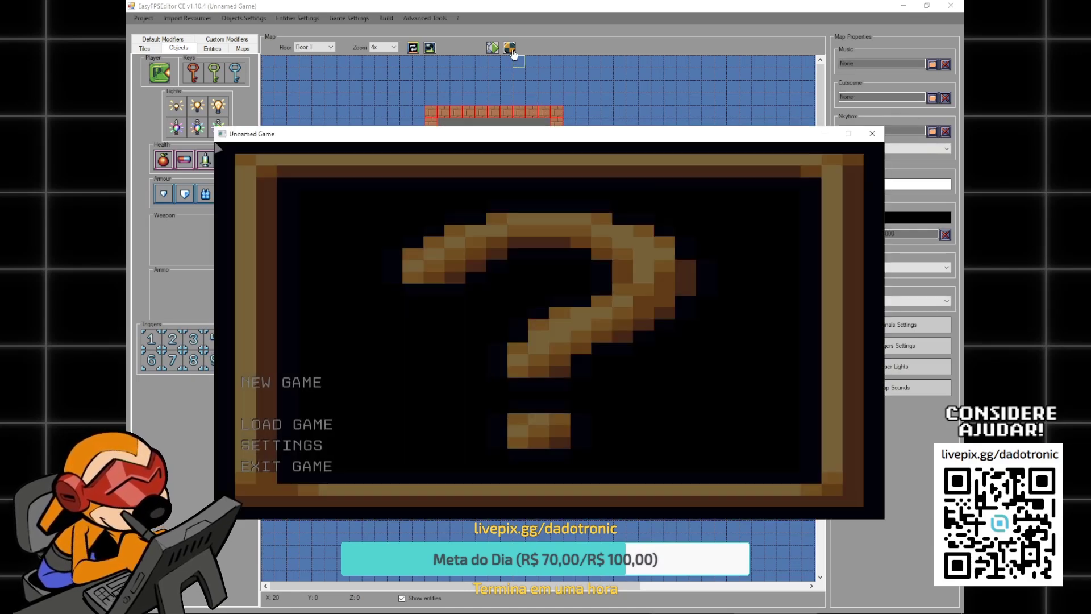
pyautogui.click(306, 383)
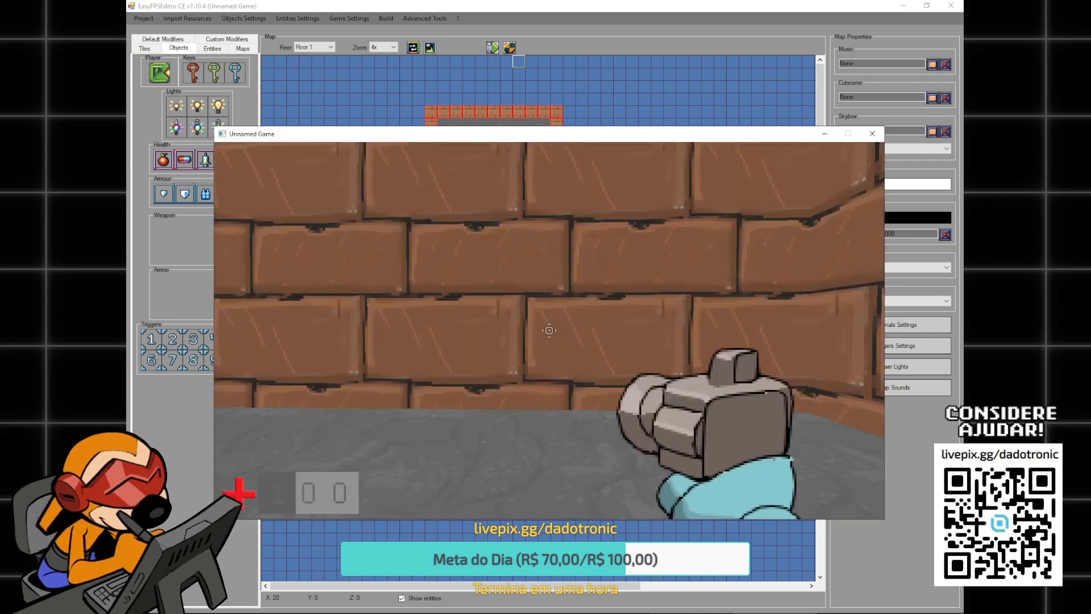
pyautogui.click(549, 331)
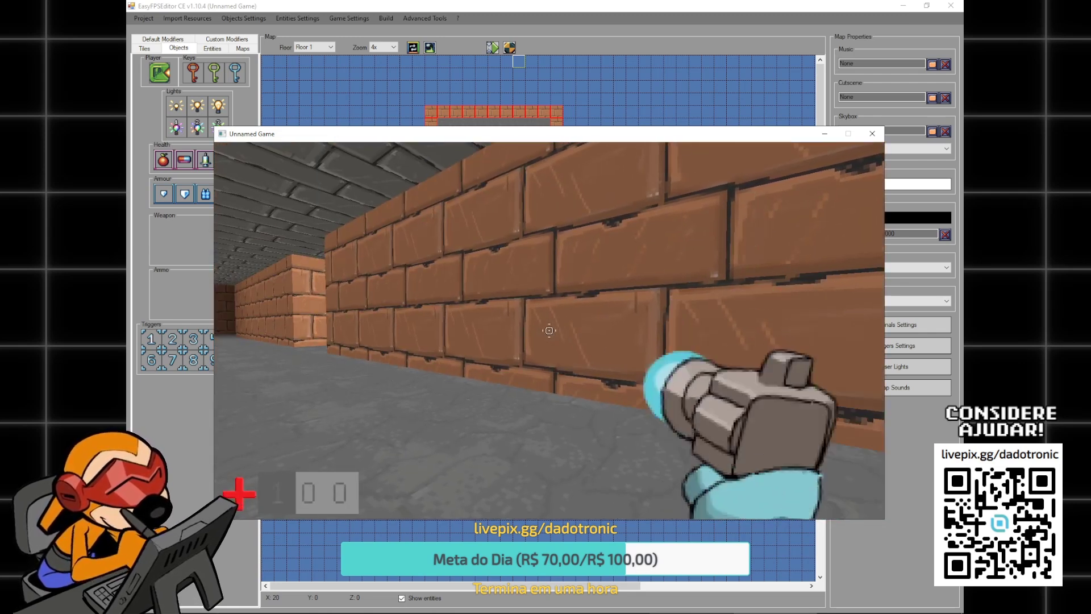
pyautogui.click(549, 330)
pyautogui.click(549, 330)
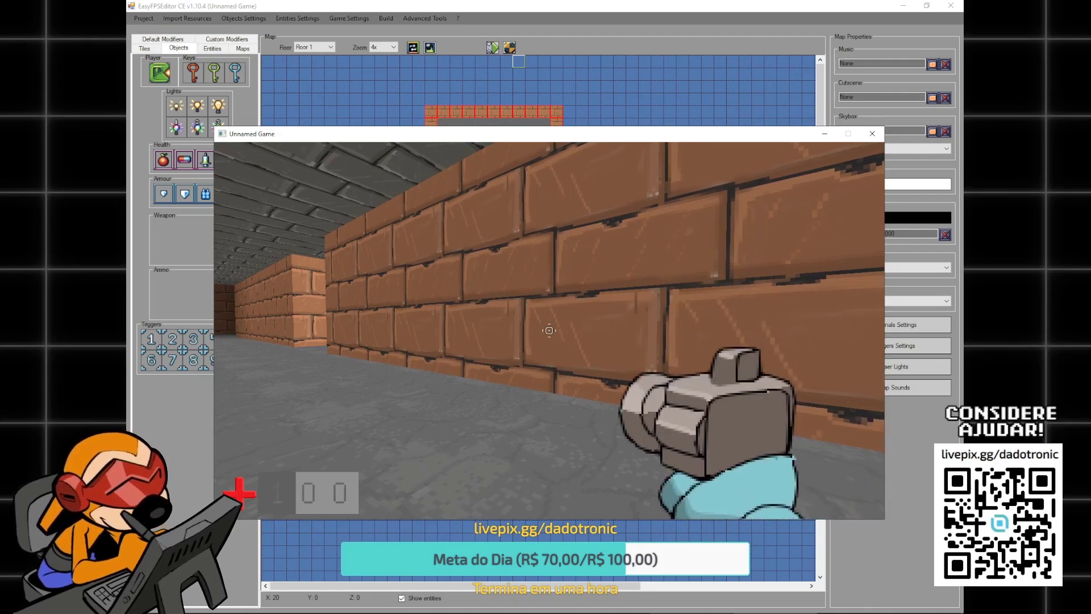
pyautogui.press('Escape')
pyautogui.click(337, 471)
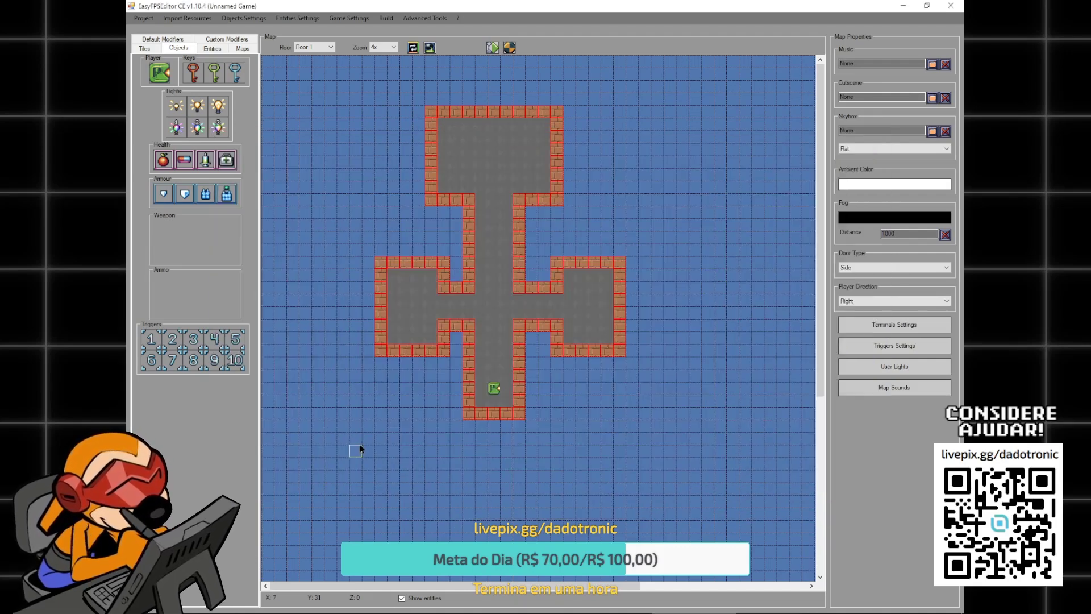
# - Switch to Audacity and trim the recording so only the short sound burst, about 0.29 s long, remains at the start of the track
pyautogui.press('super+grave')
pyautogui.click(457, 248)
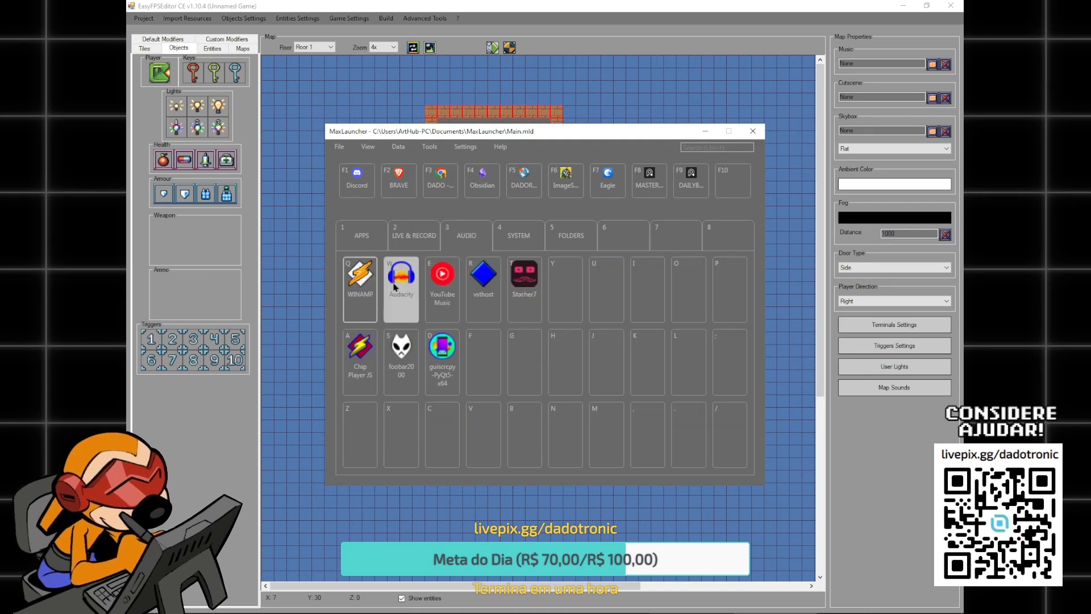
pyautogui.click(401, 278)
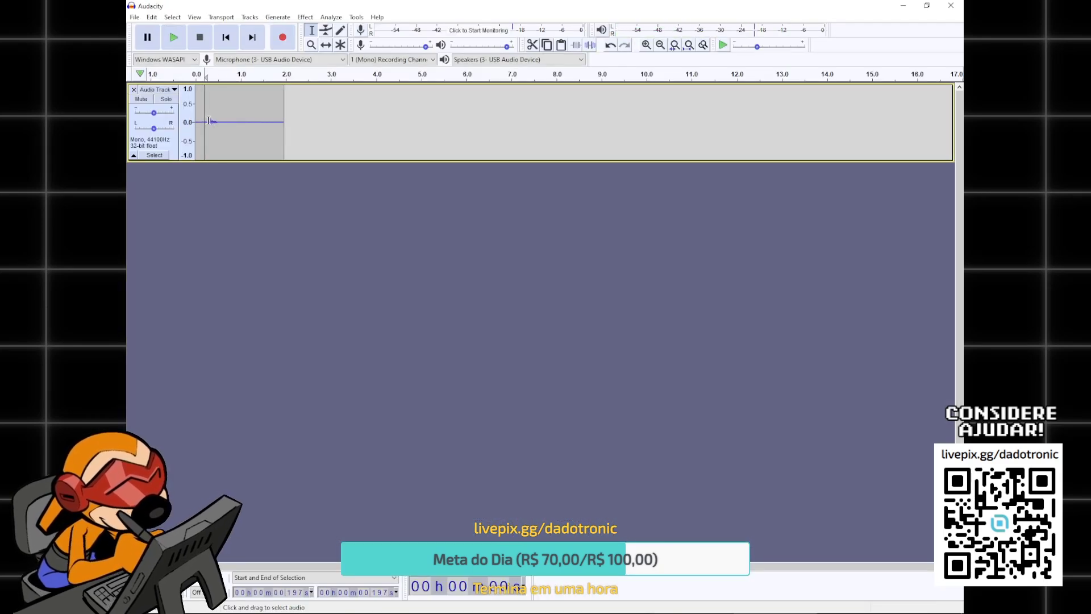
pyautogui.moveTo(208, 121); pyautogui.dragTo(196, 122)
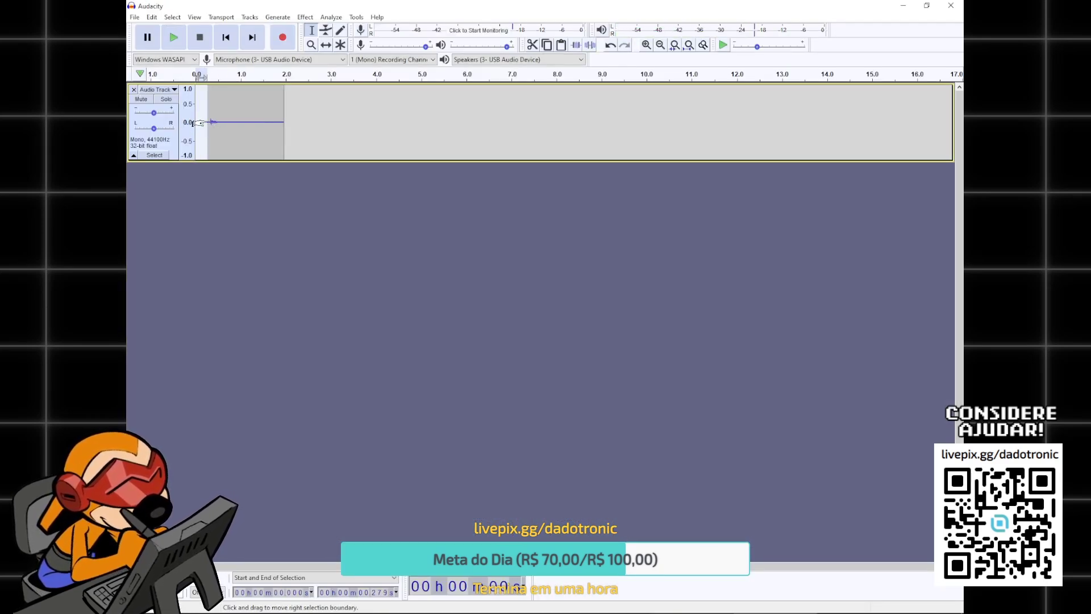
pyautogui.click(211, 122)
pyautogui.moveTo(206, 120); pyautogui.dragTo(219, 121)
pyautogui.press('Delete')
pyautogui.hotkey('ctrl', 'a')
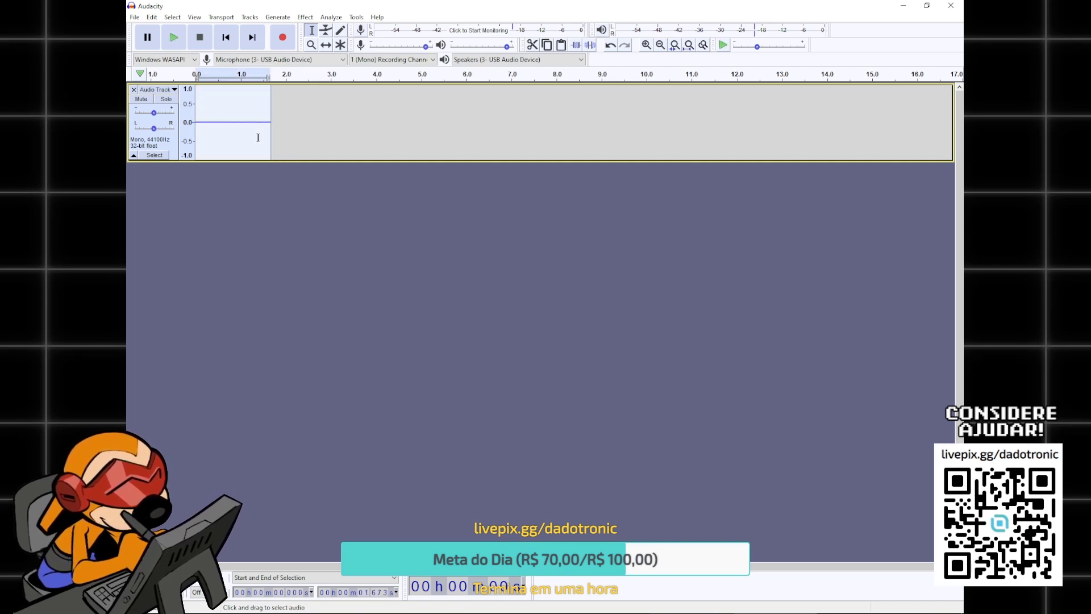
pyautogui.press('Delete')
pyautogui.hotkey('ctrl', 'v')
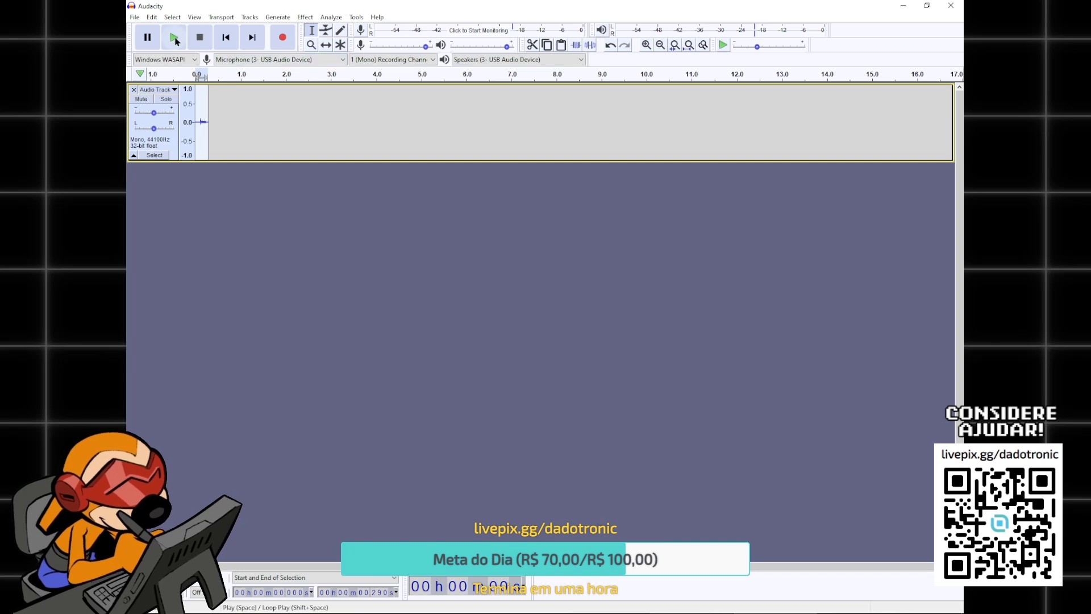
pyautogui.click(135, 17)
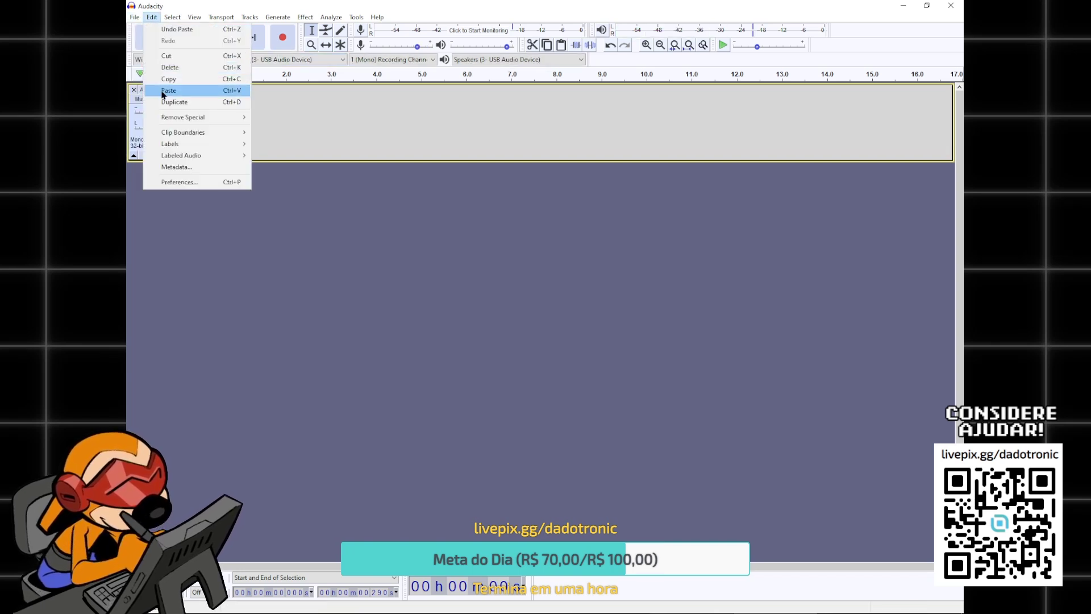
pyautogui.click(165, 98)
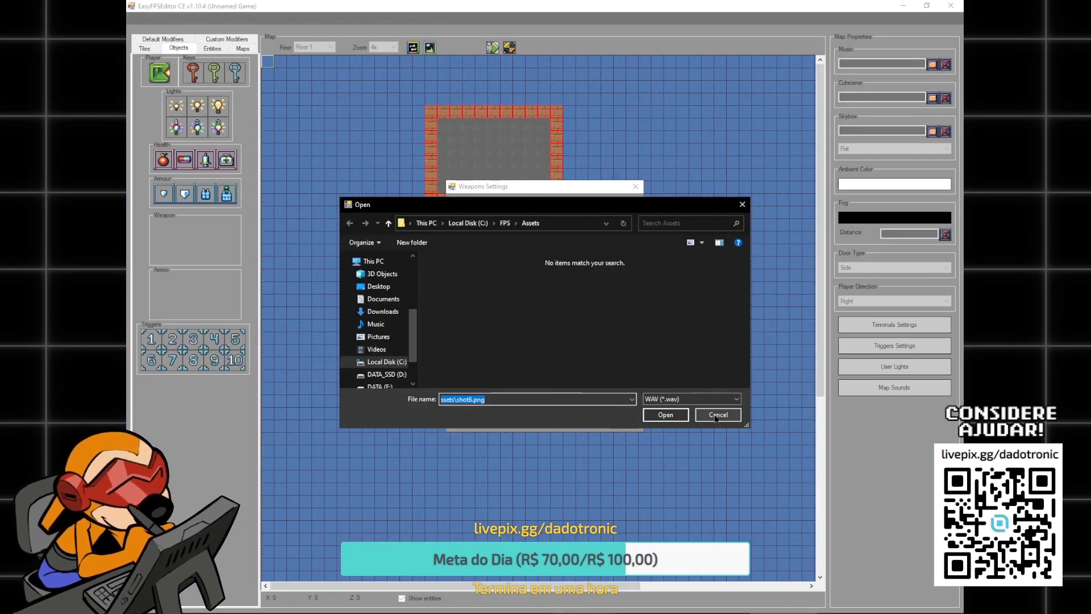
# - Back in EasyFPSEditor CE, try to import a WAV file as the Camera weapon's Fire sound
pyautogui.click(668, 414)
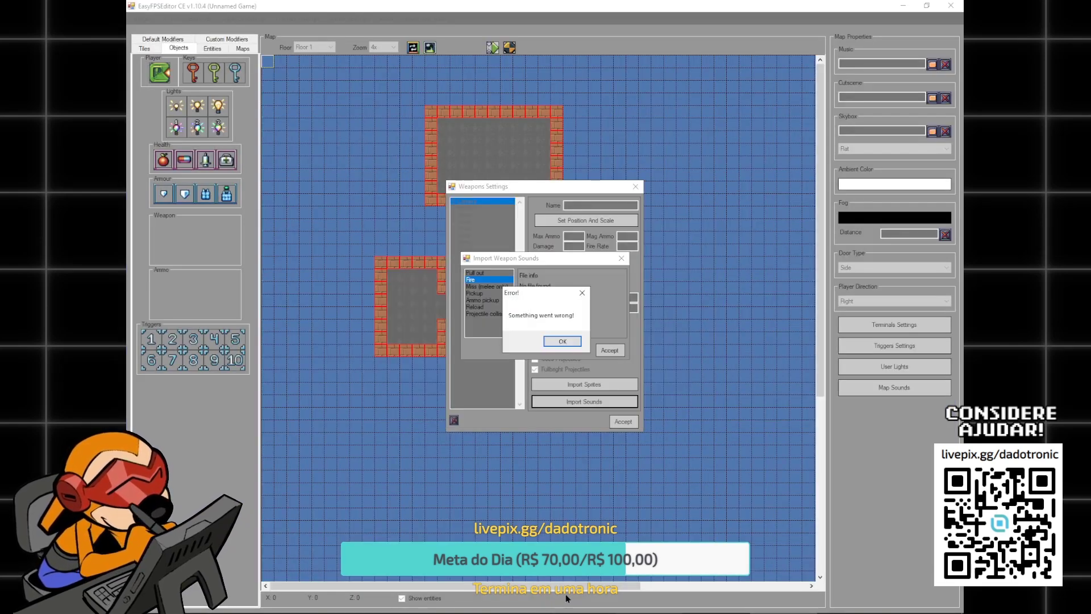
pyautogui.press('Return')
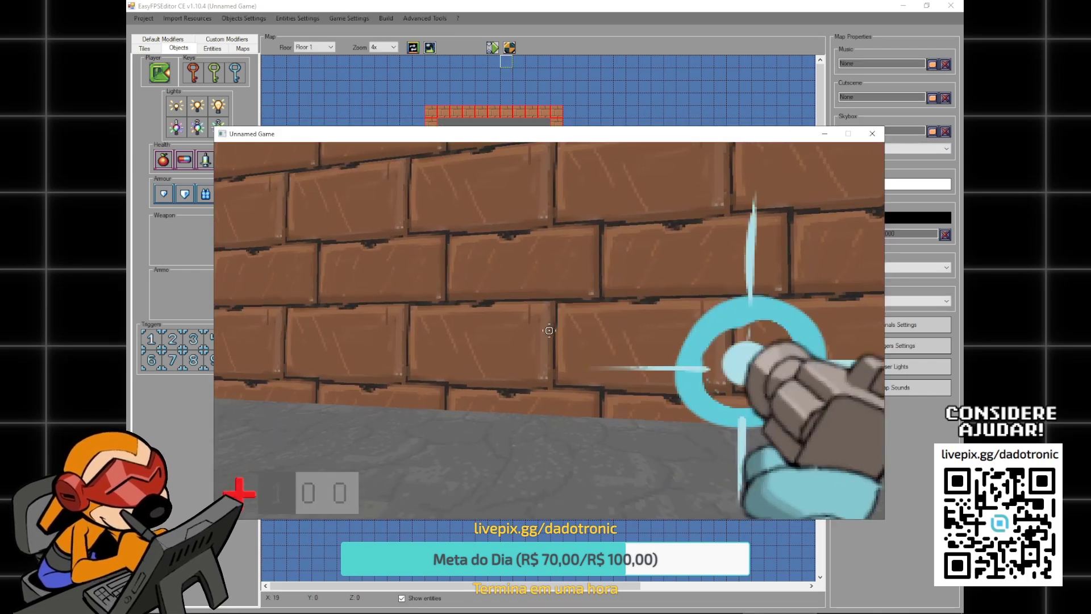
# - Test-play a new game and fire the Camera repeatedly to check the attack
pyautogui.click(549, 331)
pyautogui.click(548, 330)
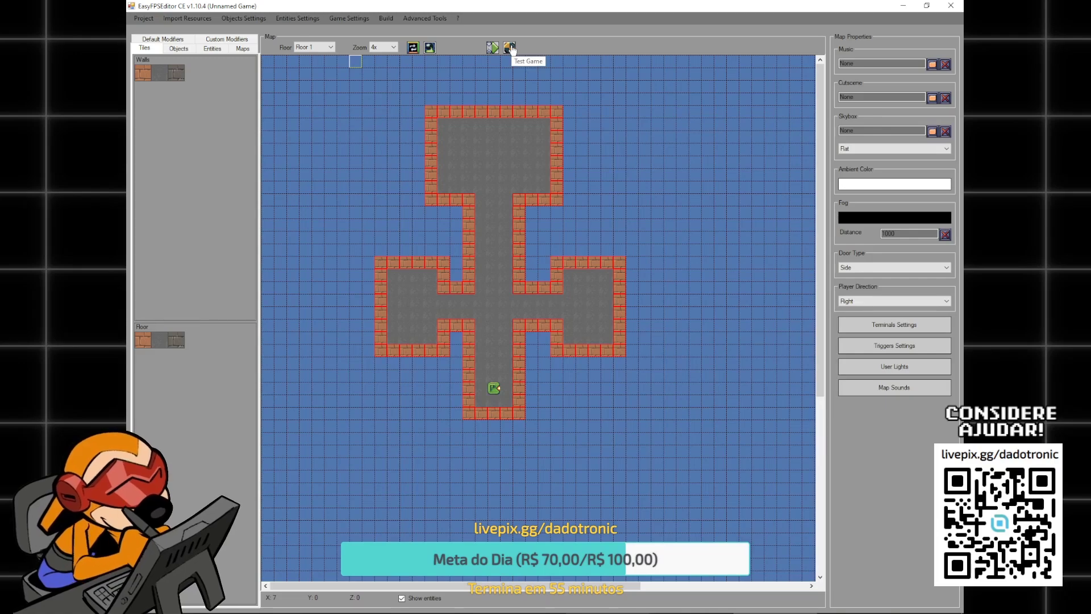
pyautogui.click(510, 47)
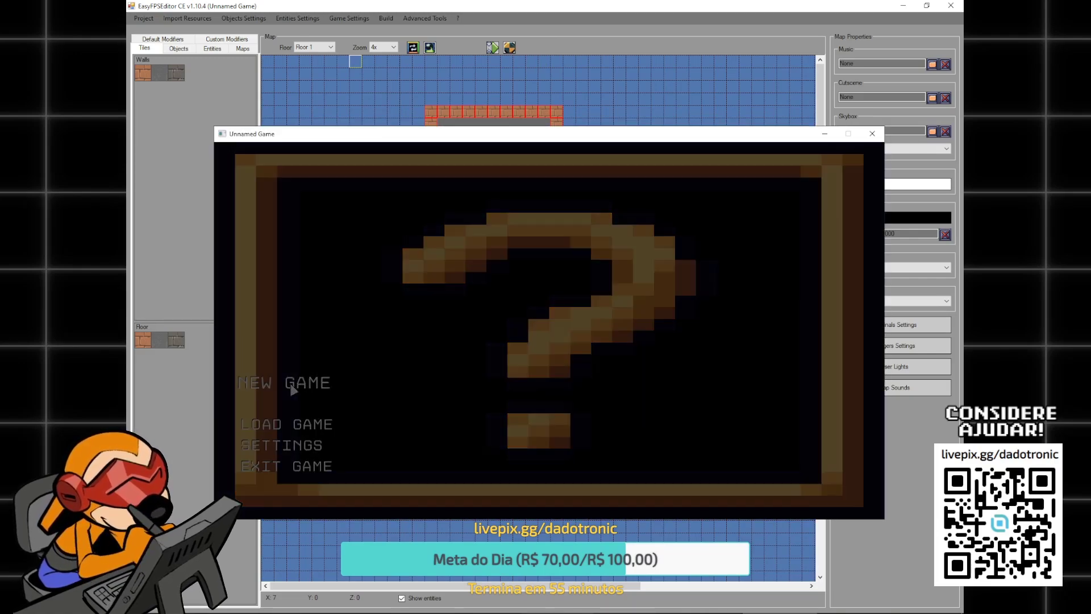
pyautogui.click(293, 390)
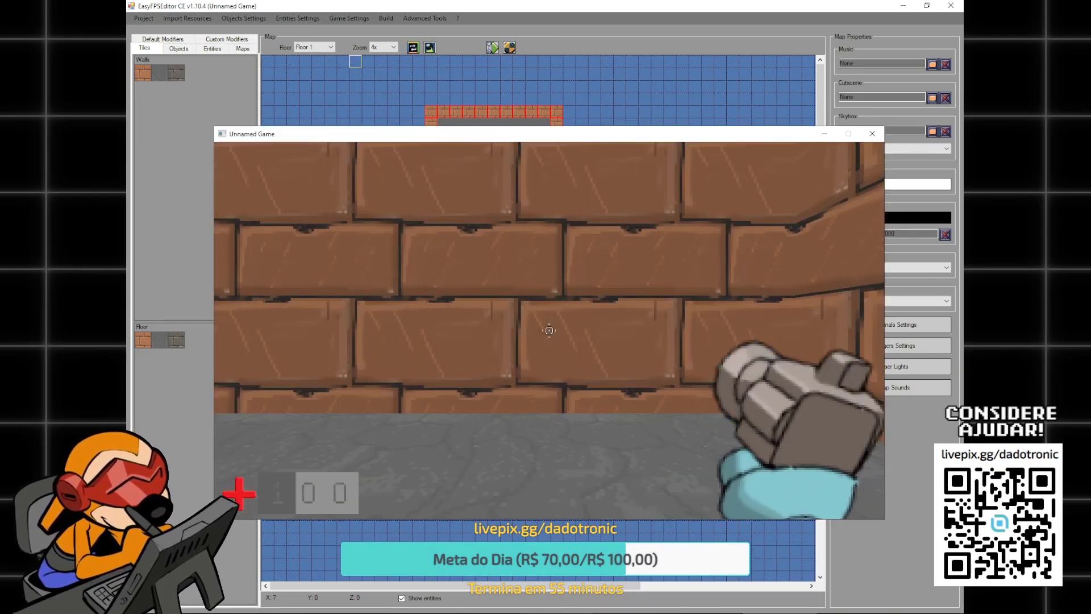
pyautogui.click(549, 330)
pyautogui.click(549, 330)
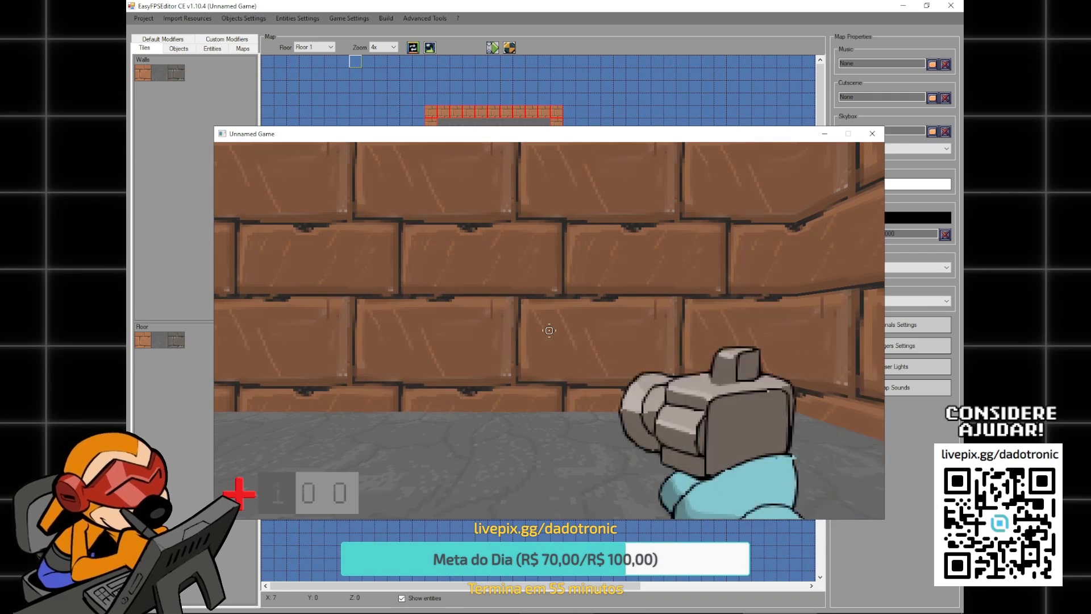
pyautogui.click(549, 331)
pyautogui.click(549, 330)
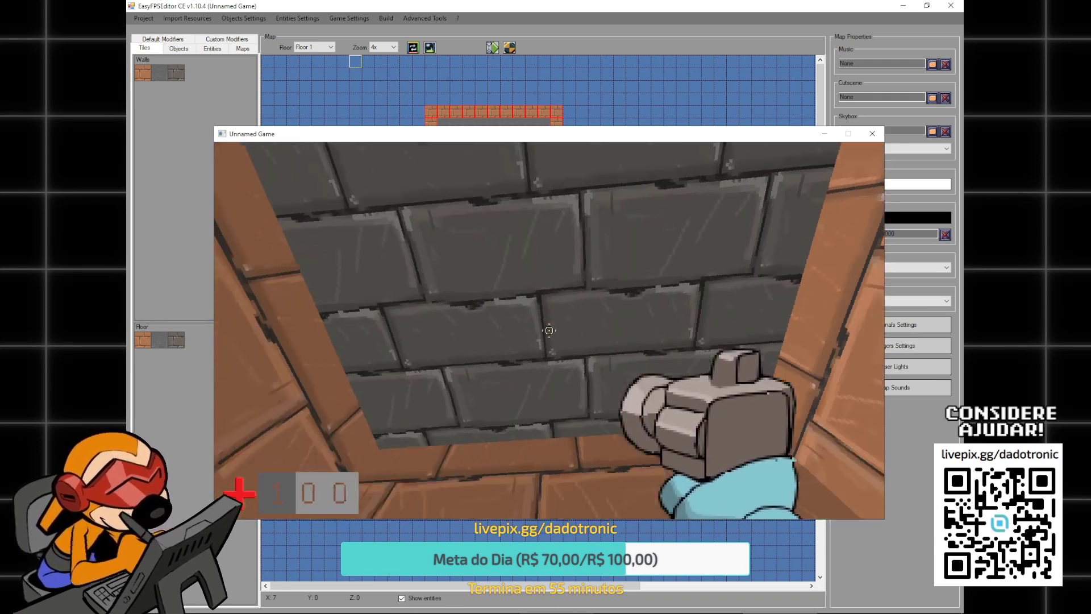
# - Pause and continue the test game, walk through the corridors while firing the Camera, and leave the game
pyautogui.press('Escape')
pyautogui.hotkey('alt', 'Tab')
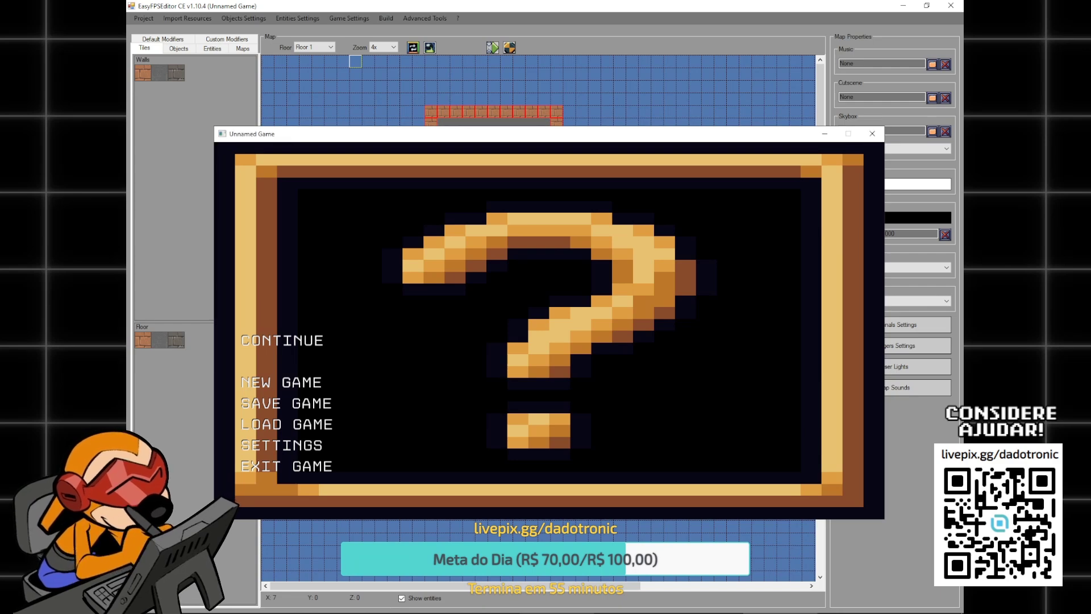
pyautogui.click(244, 341)
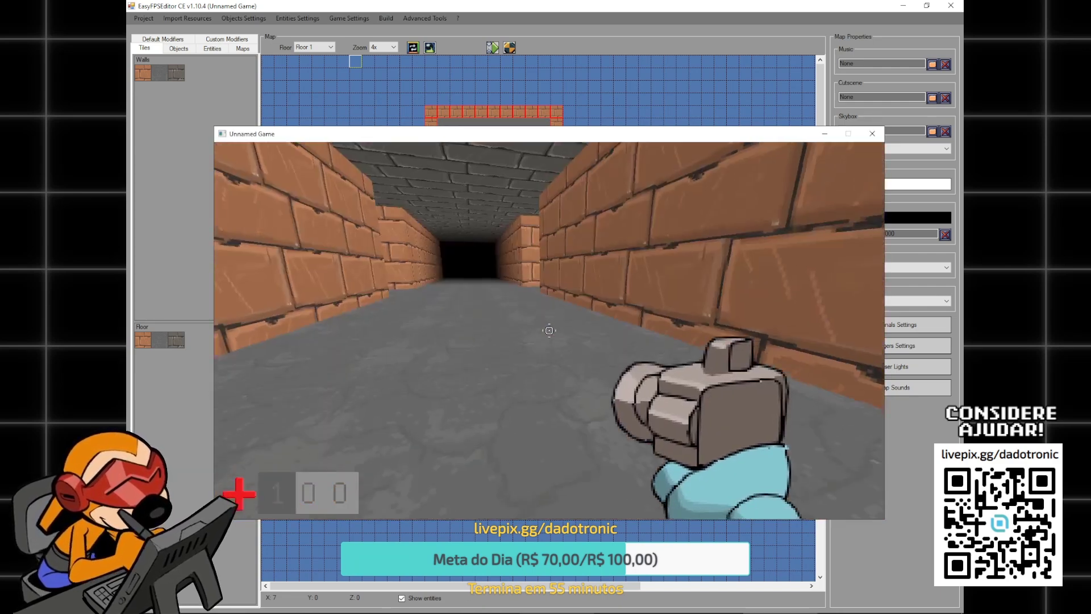
pyautogui.click(549, 330)
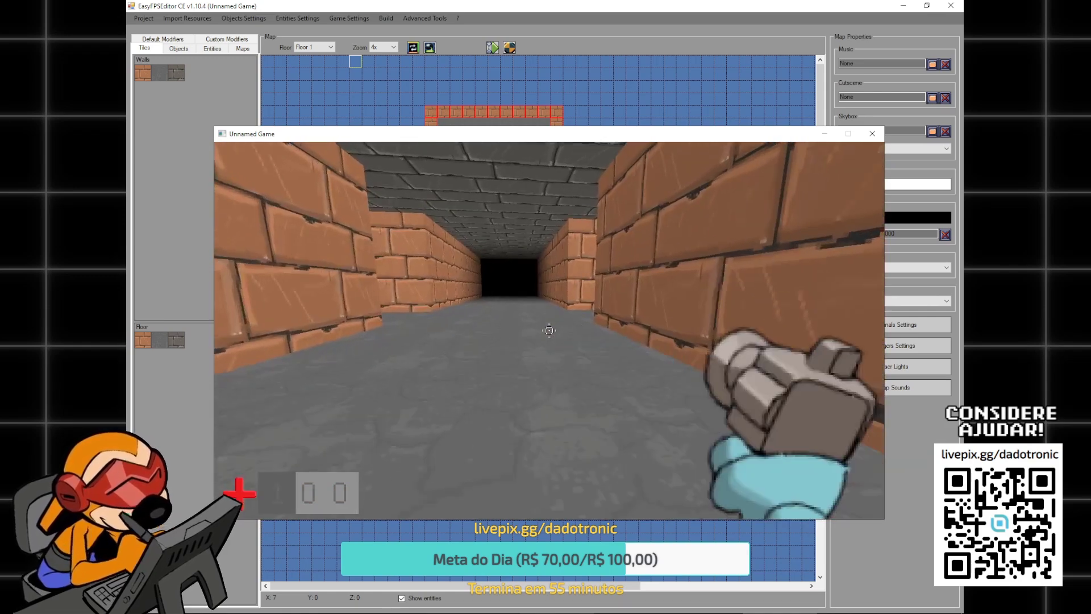
pyautogui.click(549, 330)
pyautogui.press('w')
pyautogui.click(549, 330)
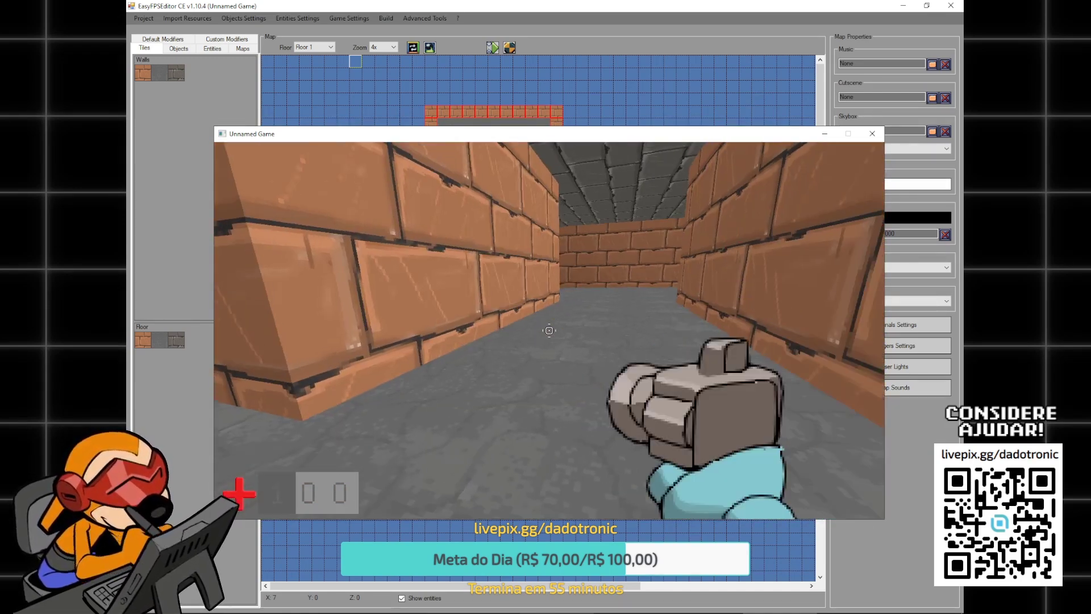
pyautogui.press('Escape')
# - Place a standard door in the passage between the central corridor and the left room
pyautogui.click(178, 48)
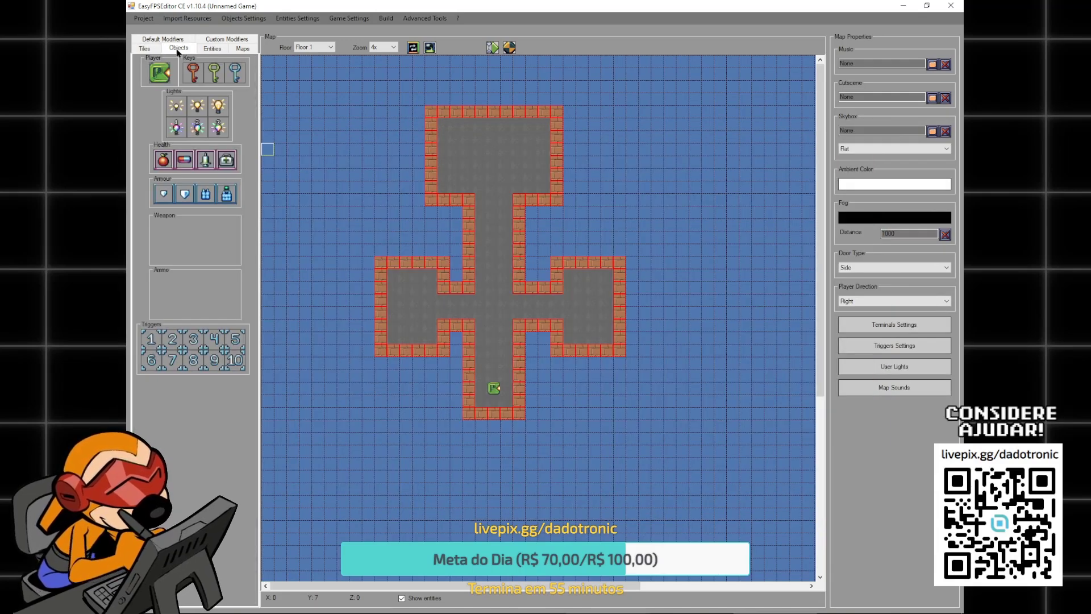
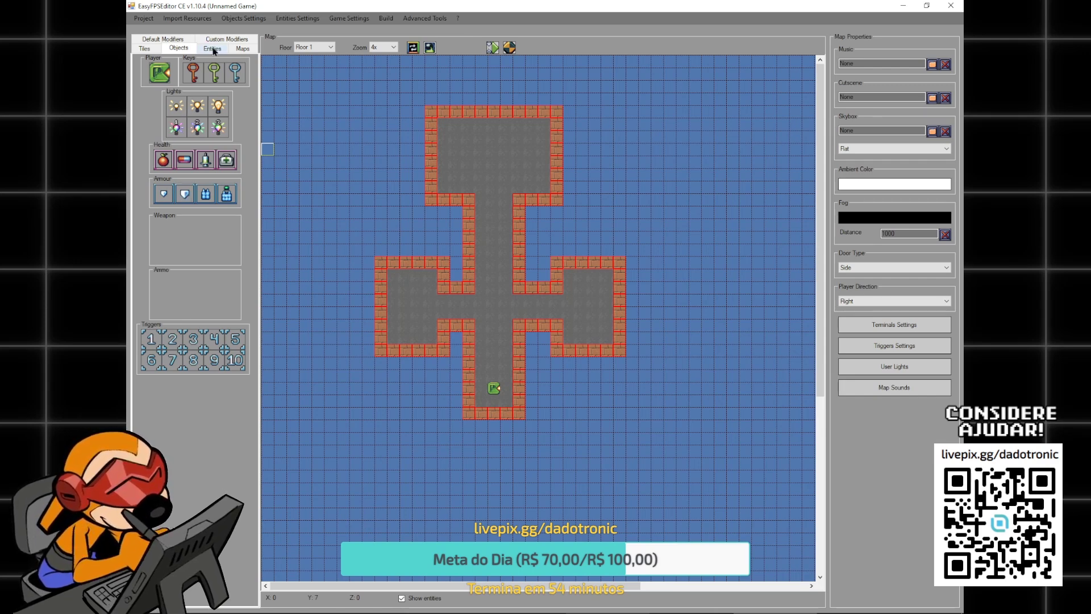
pyautogui.click(163, 39)
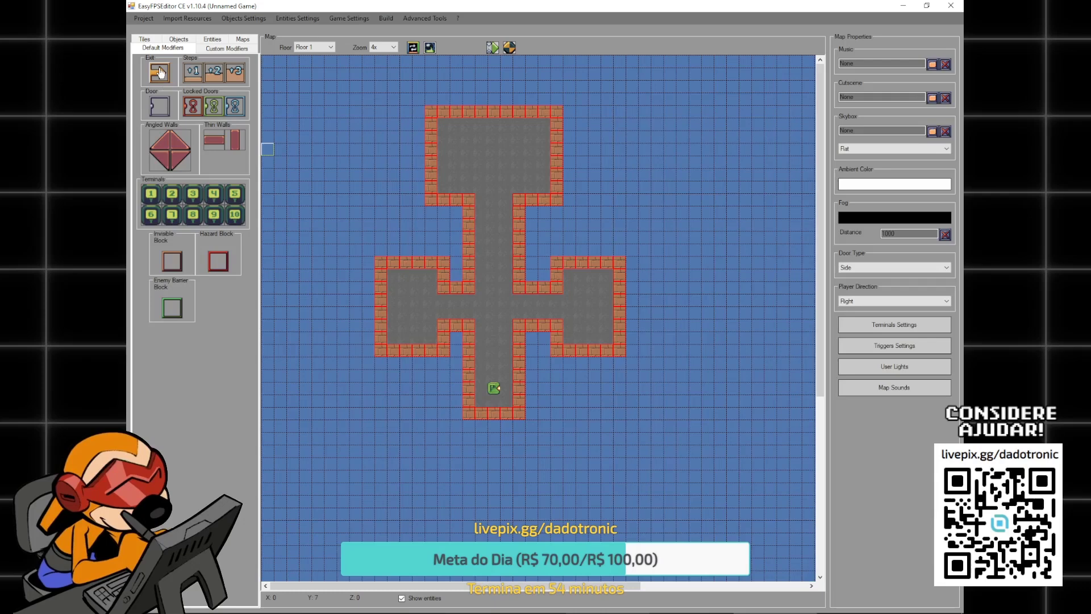
pyautogui.click(163, 110)
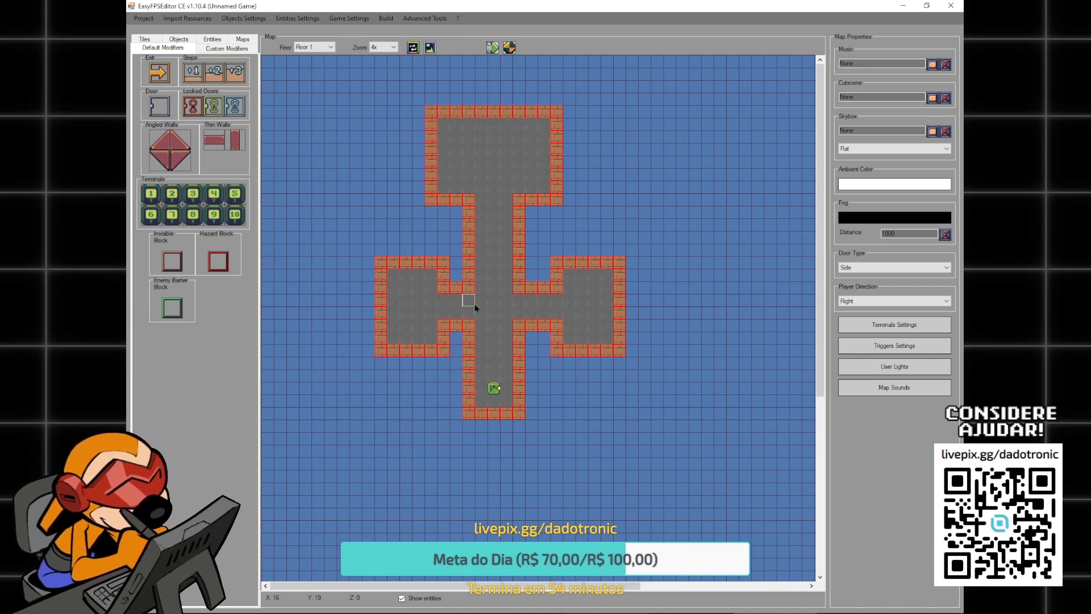
# - Test-play the map, walk around the new door to examine how it looks, and exit the game
pyautogui.click(492, 47)
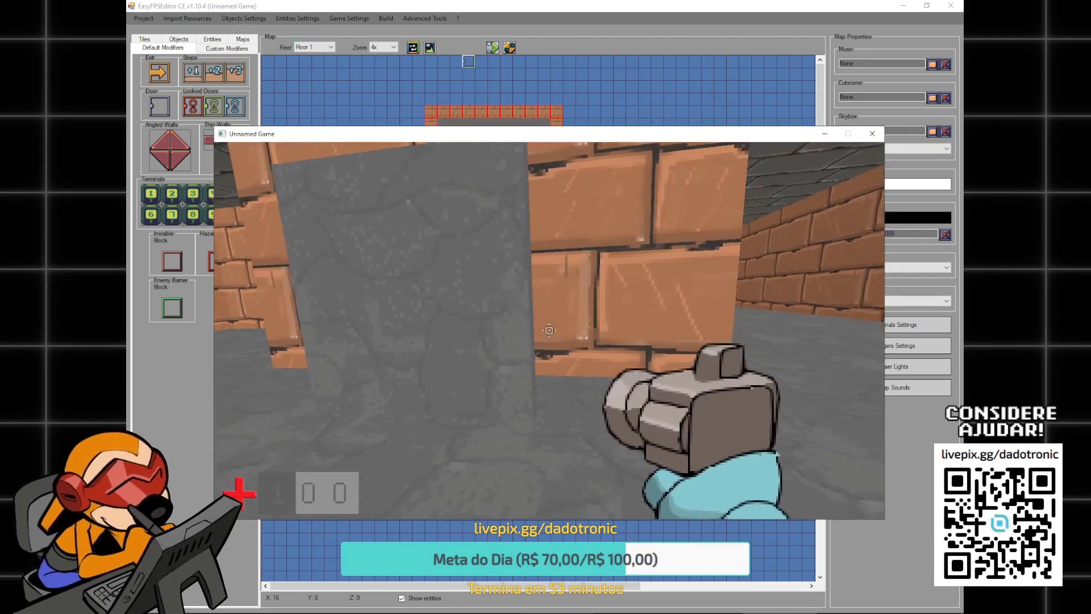
pyautogui.press('d')
pyautogui.press('w')
pyautogui.press('s')
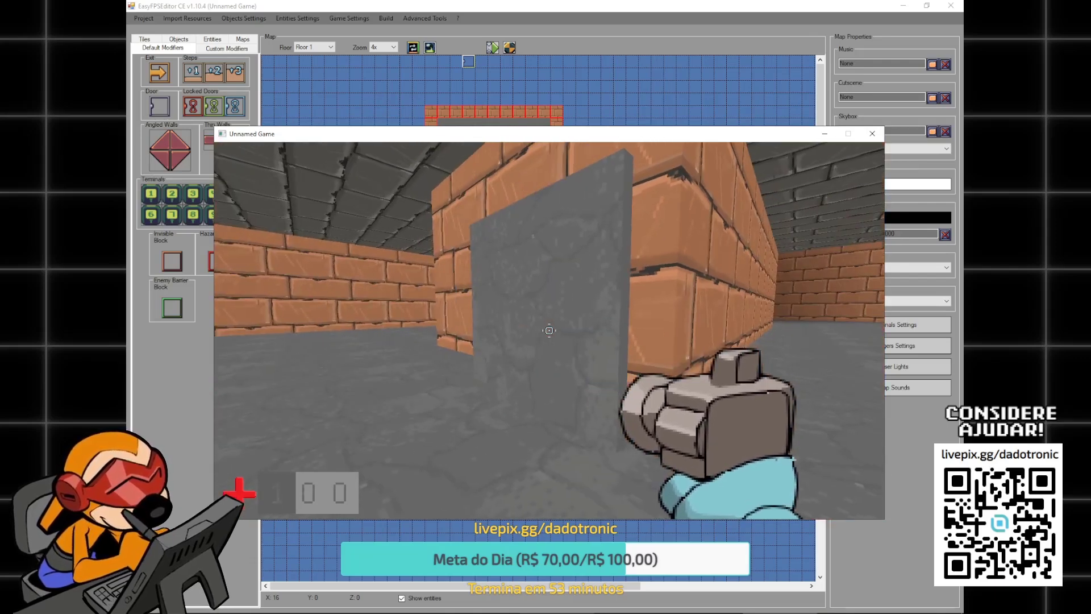
pyautogui.press('Escape')
# - Review the Player Direction choices in the map properties and open the Door Type choices
pyautogui.click(862, 305)
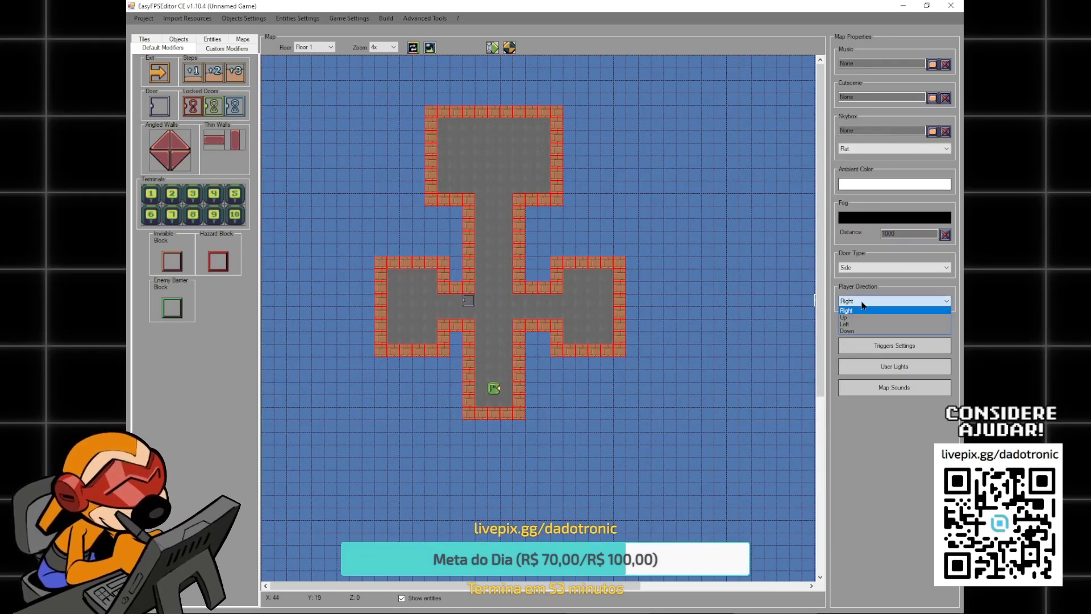
pyautogui.click(862, 306)
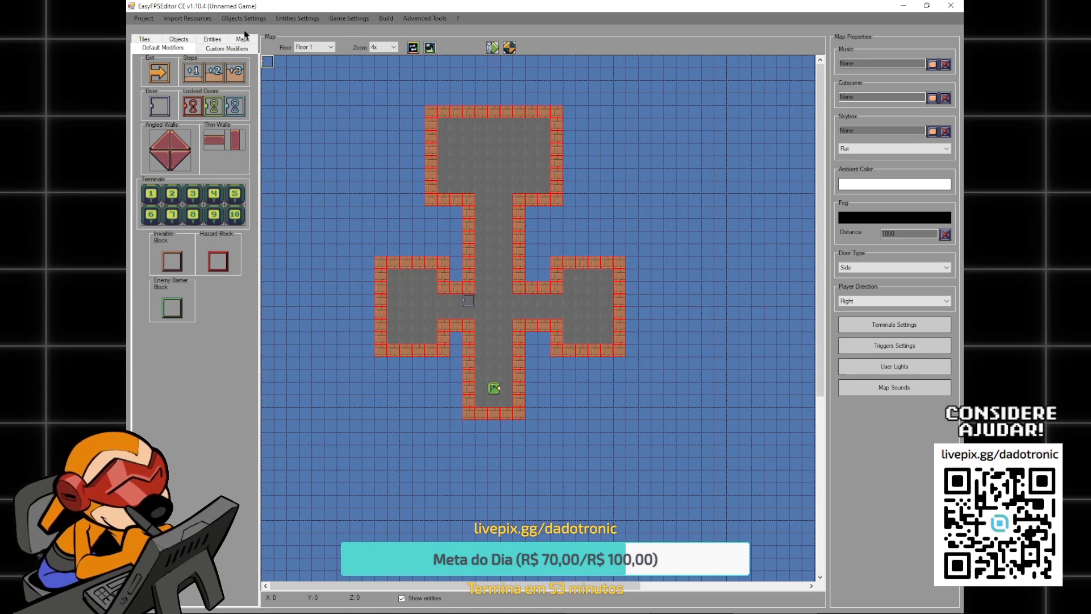
pyautogui.click(866, 268)
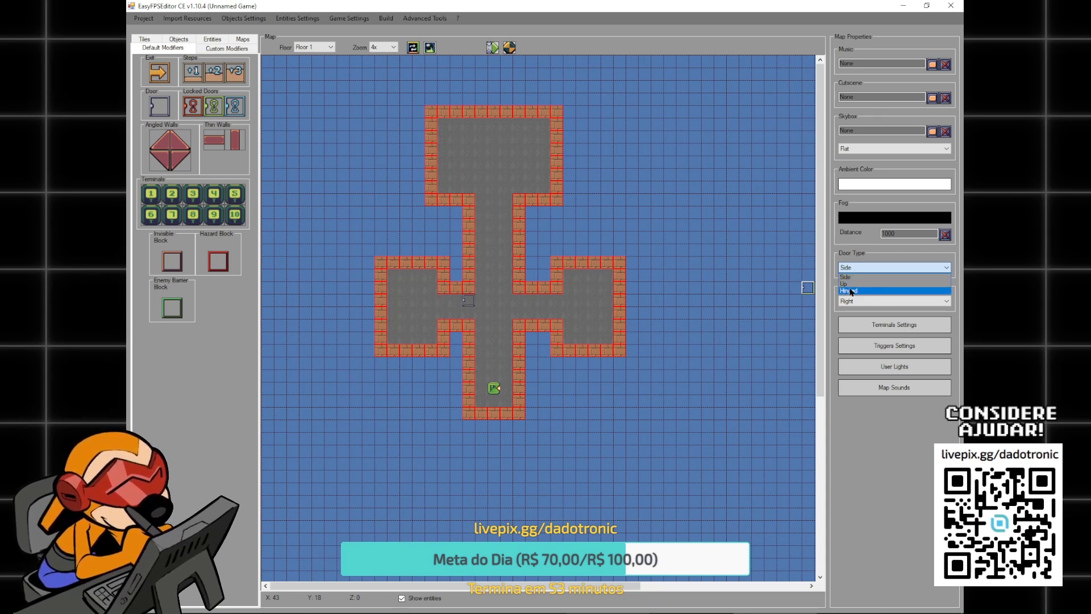
# - Set the map's door type to Hinged and place a plain door in the opening of the eastern side passage
pyautogui.click(849, 290)
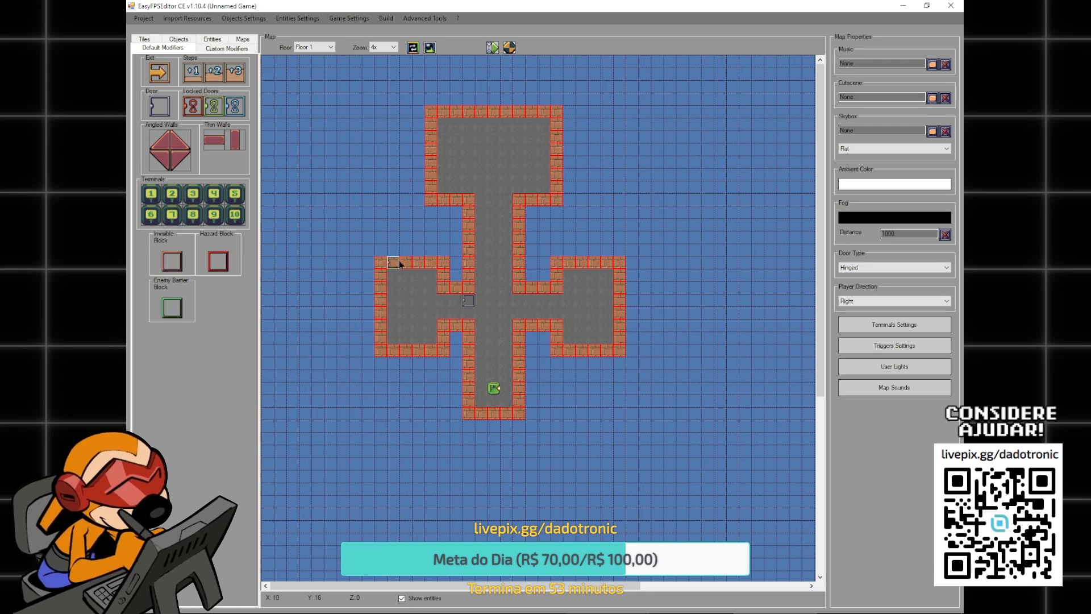
pyautogui.click(466, 314)
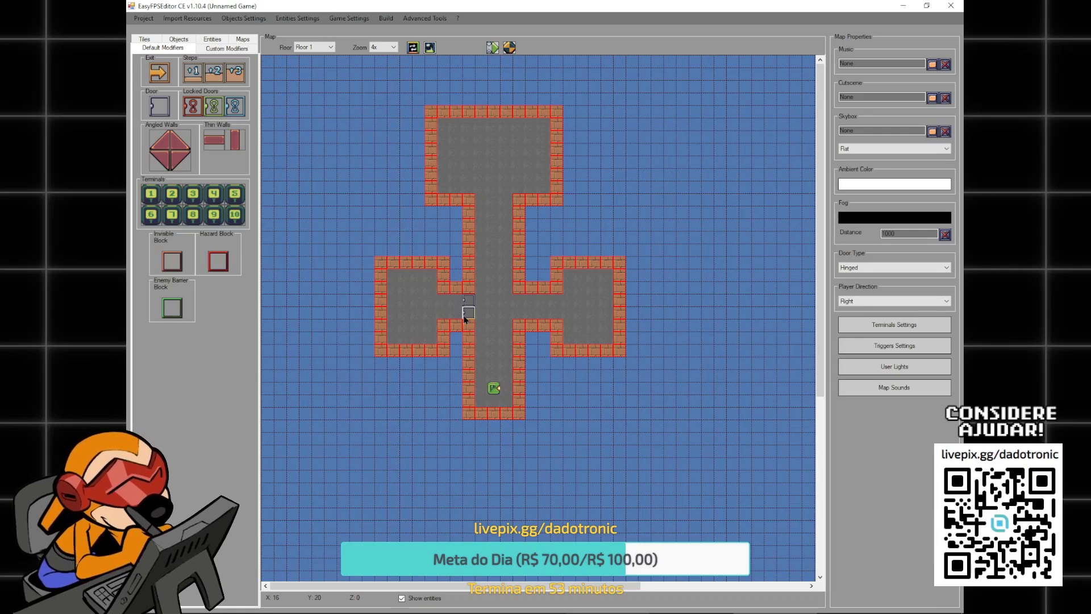
pyautogui.rightClick(473, 326)
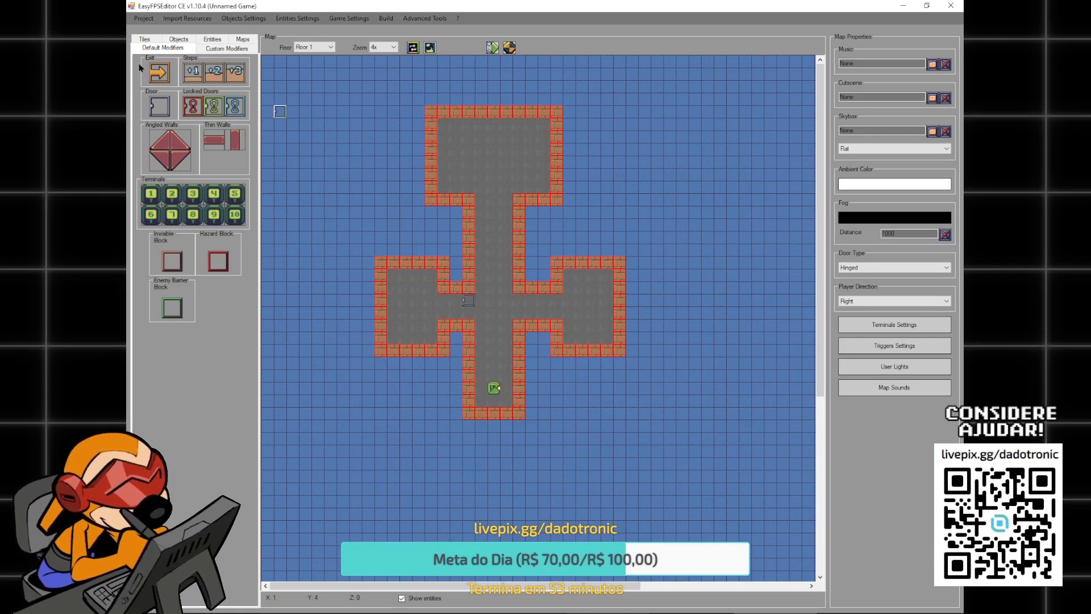
pyautogui.click(146, 39)
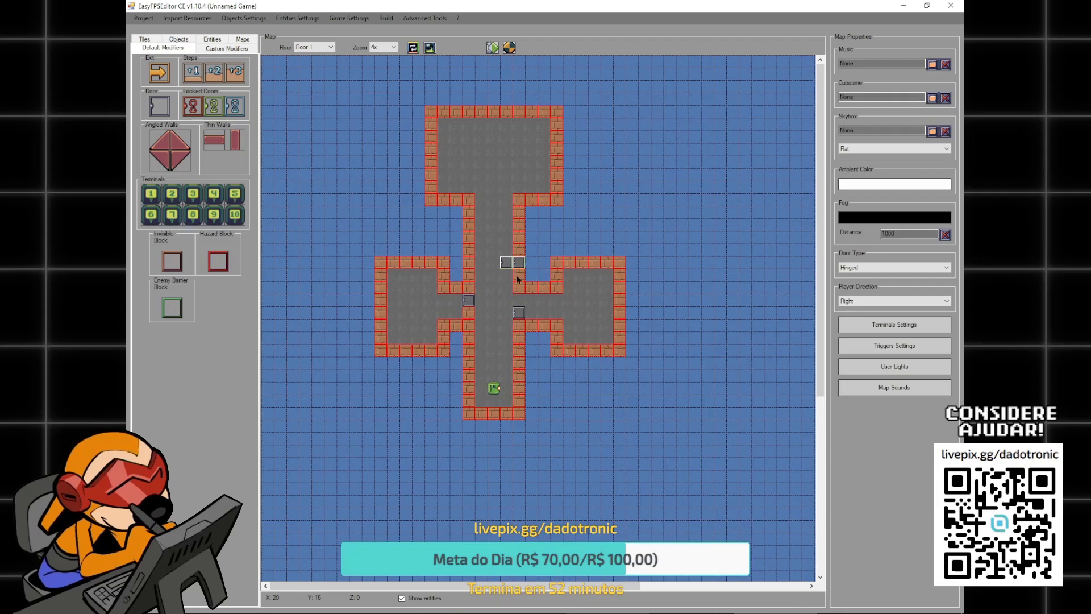
pyautogui.click(519, 313)
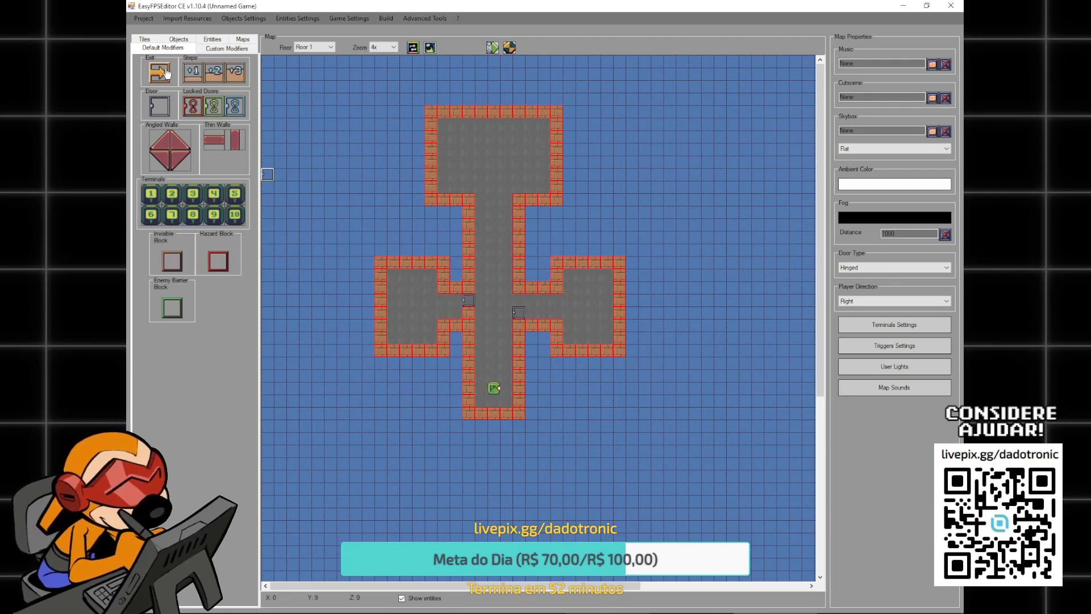
# - Fill the open cell beside each side-passage door with brick wall on both Floor 1 and Floor 2
pyautogui.click(148, 41)
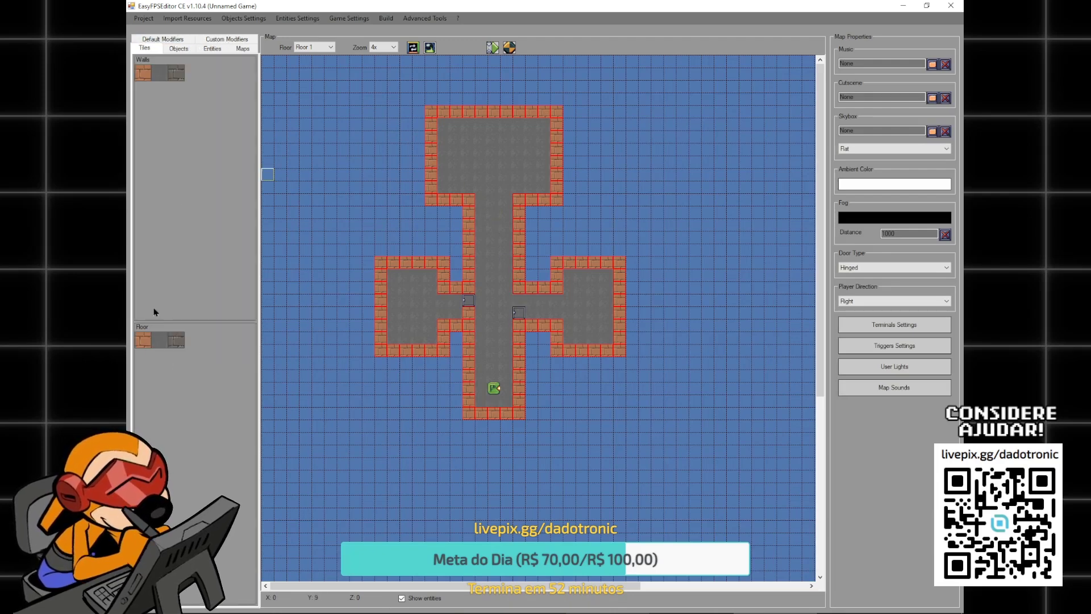
pyautogui.click(145, 73)
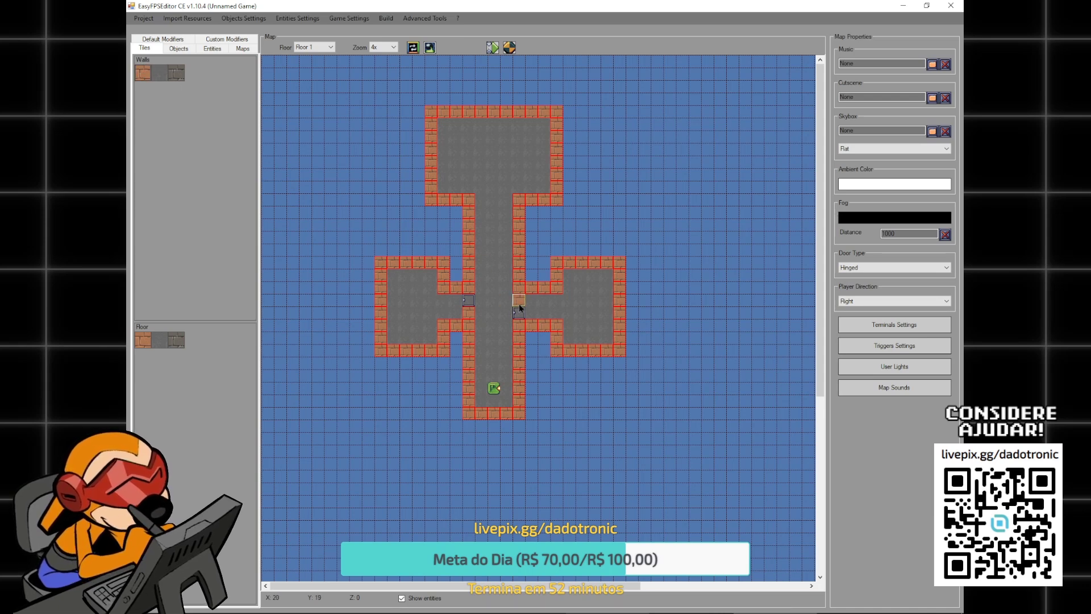
pyautogui.click(318, 48)
pyautogui.click(307, 63)
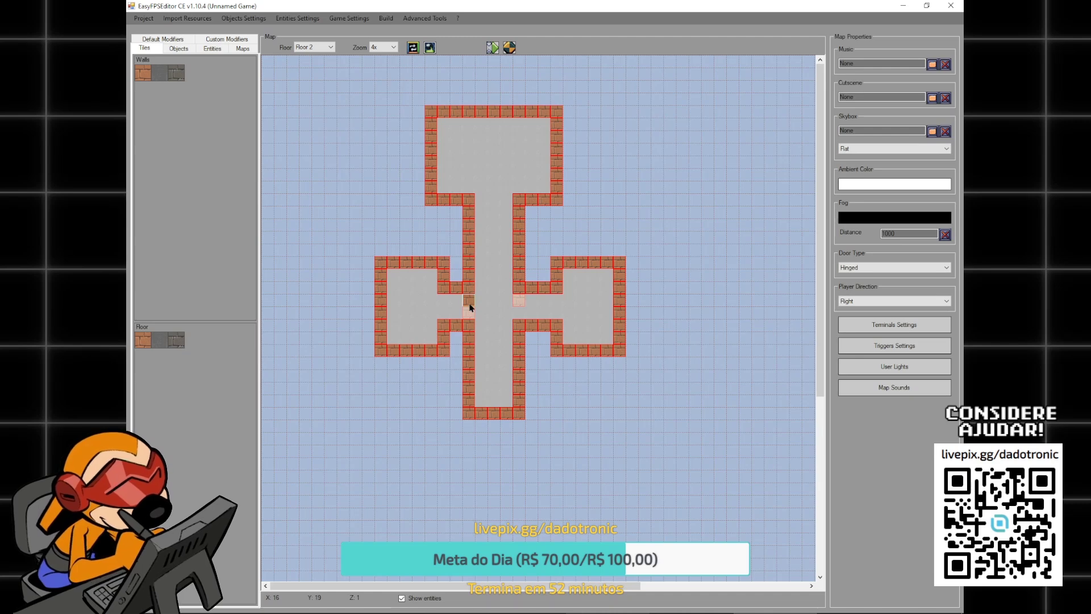
pyautogui.click(469, 311)
pyautogui.click(518, 299)
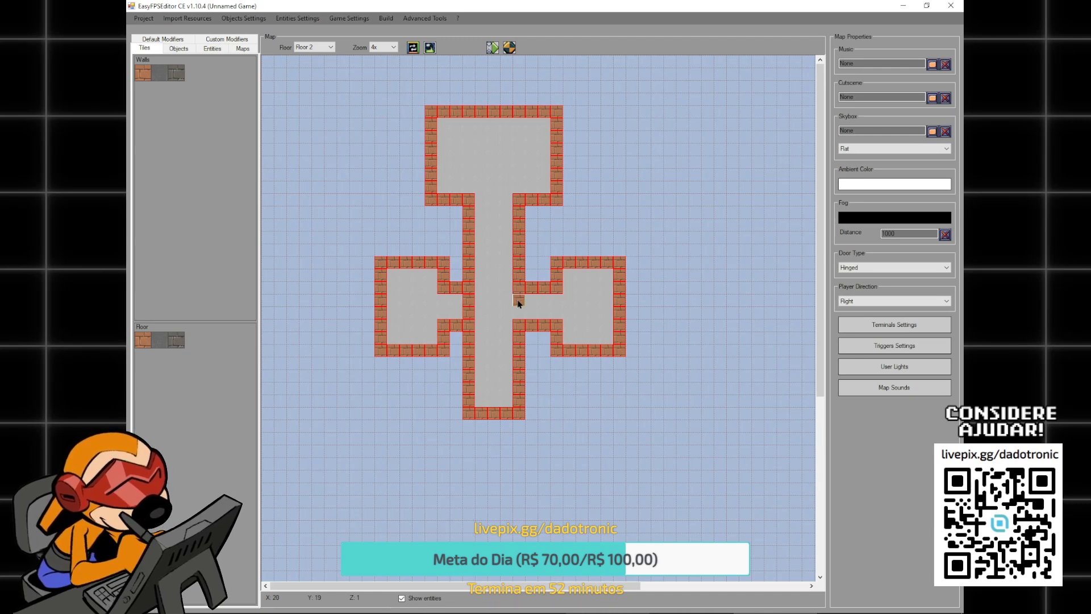
# - Run a playtest, start a new game and walk through the first hinged door to check its fit in the passage
pyautogui.click(509, 49)
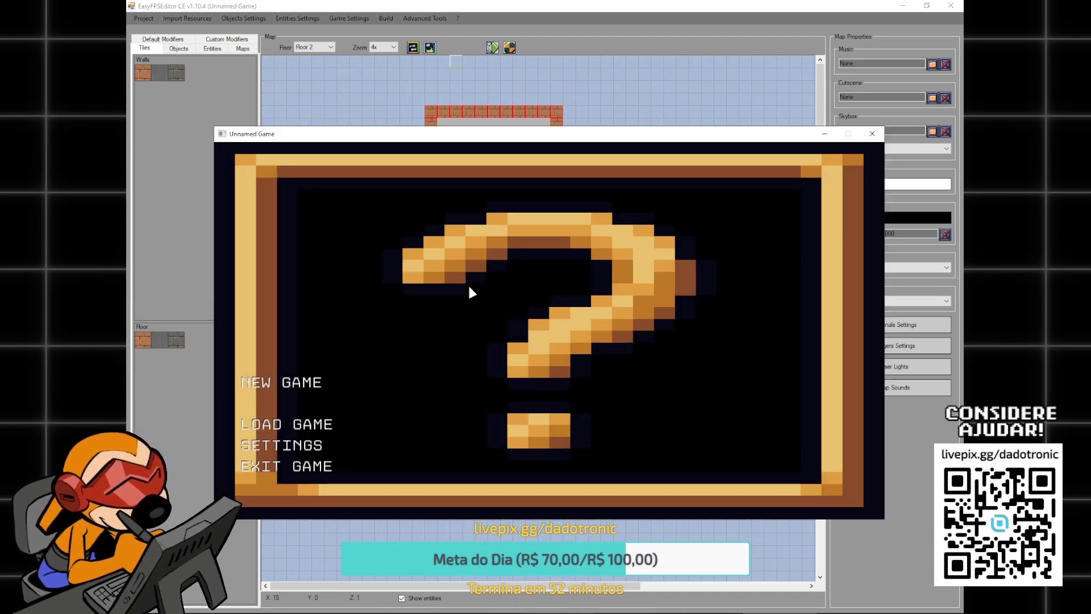
pyautogui.click(292, 390)
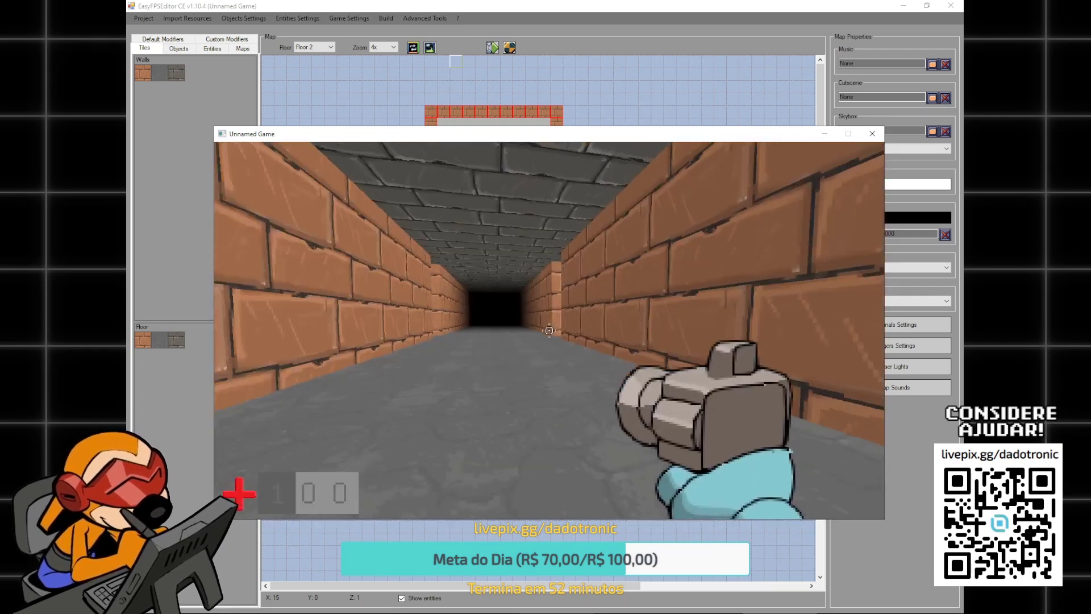
pyautogui.press('w')
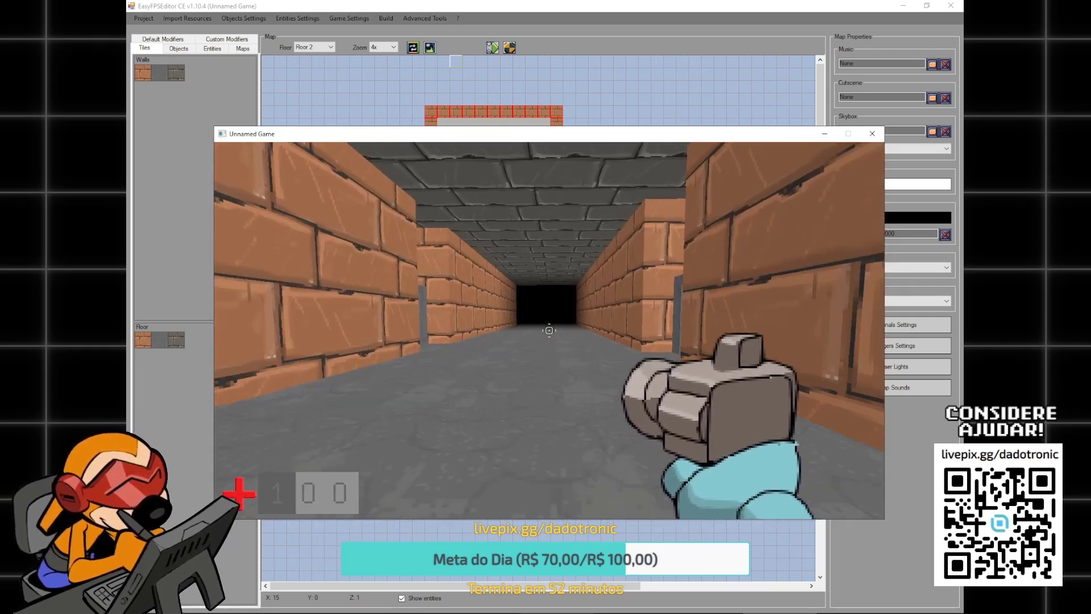
pyautogui.press('w')
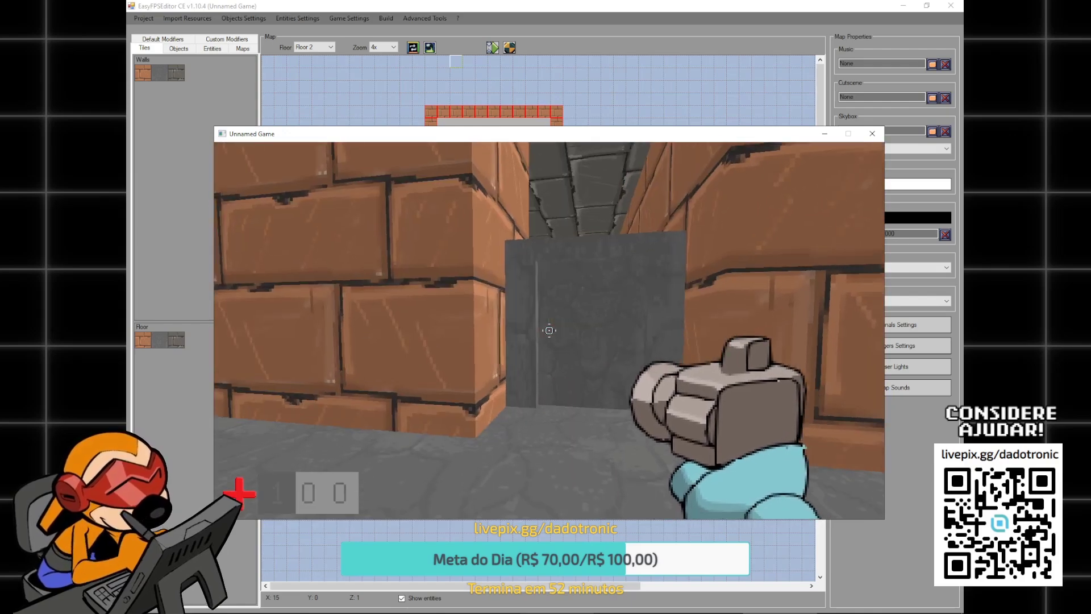
pyautogui.press('s')
pyautogui.press('s')
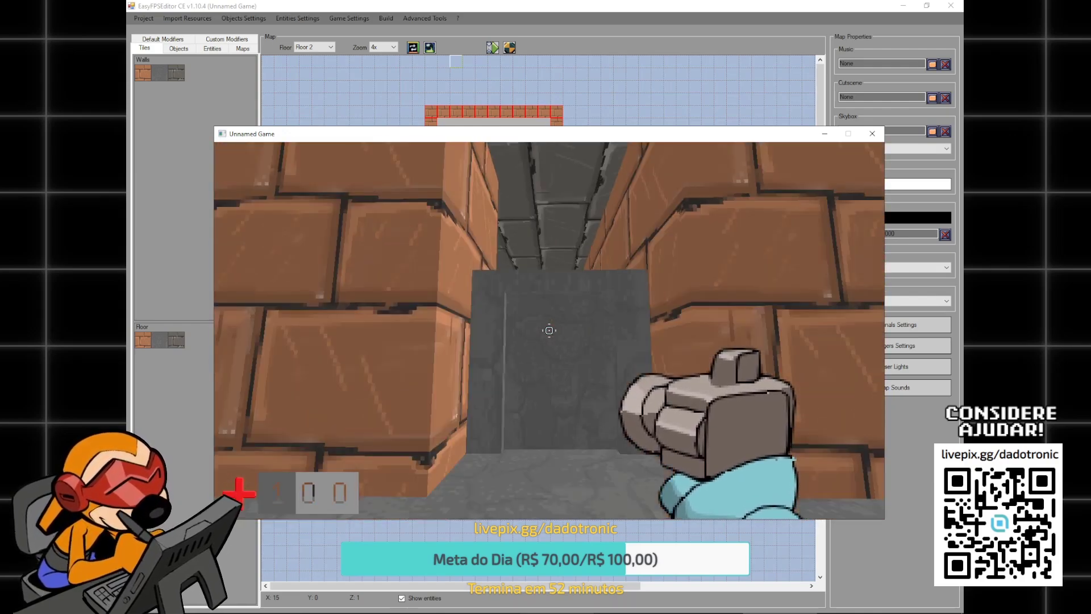
pyautogui.press('w')
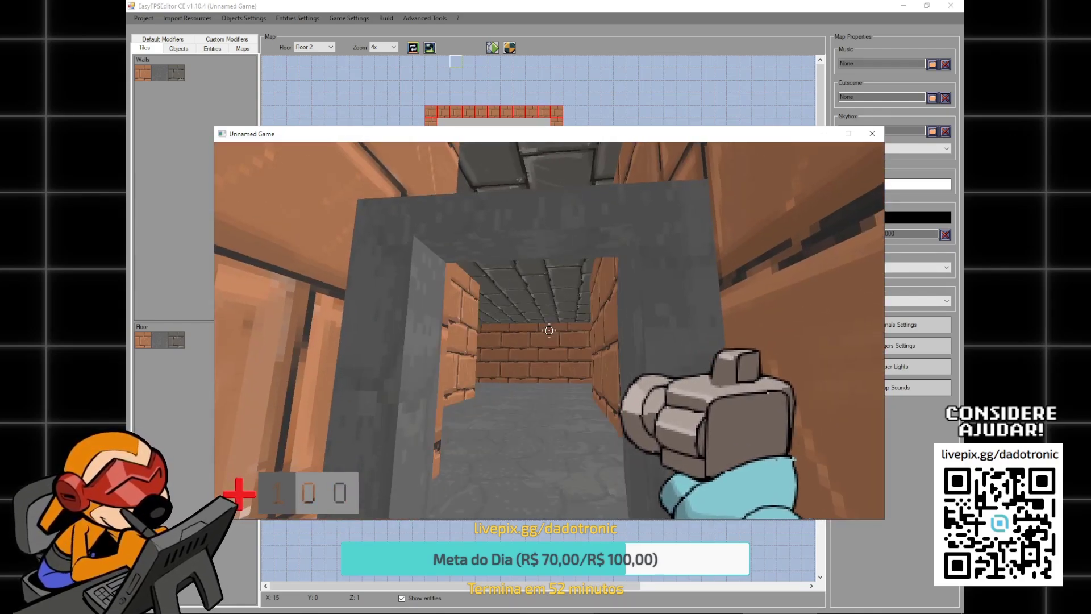
pyautogui.press('w')
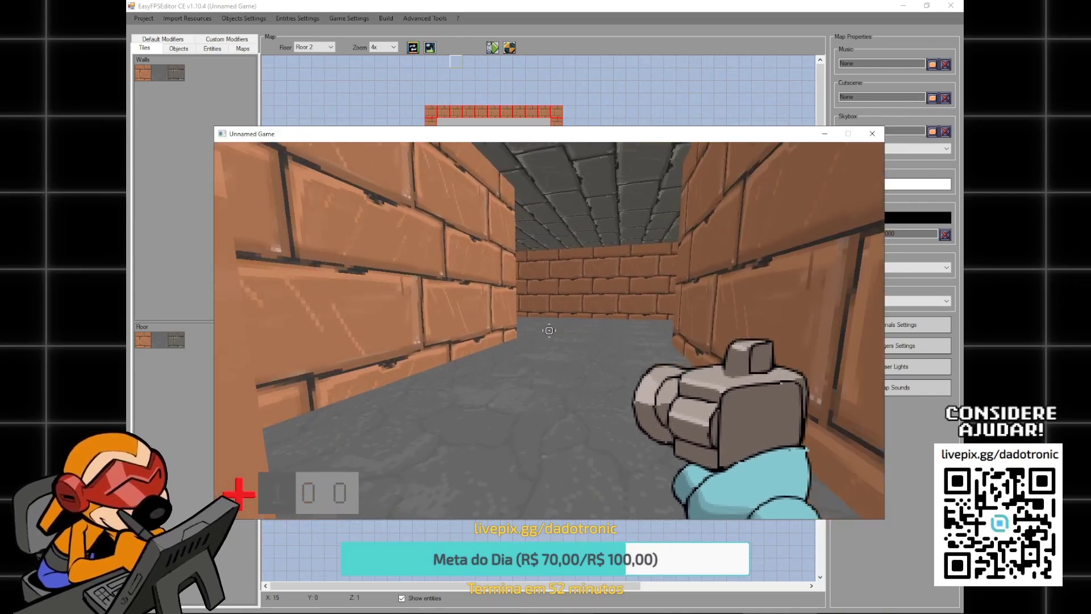
# - Walk through the opposite side door to inspect the gap above it, and exit the playtest
pyautogui.press('w')
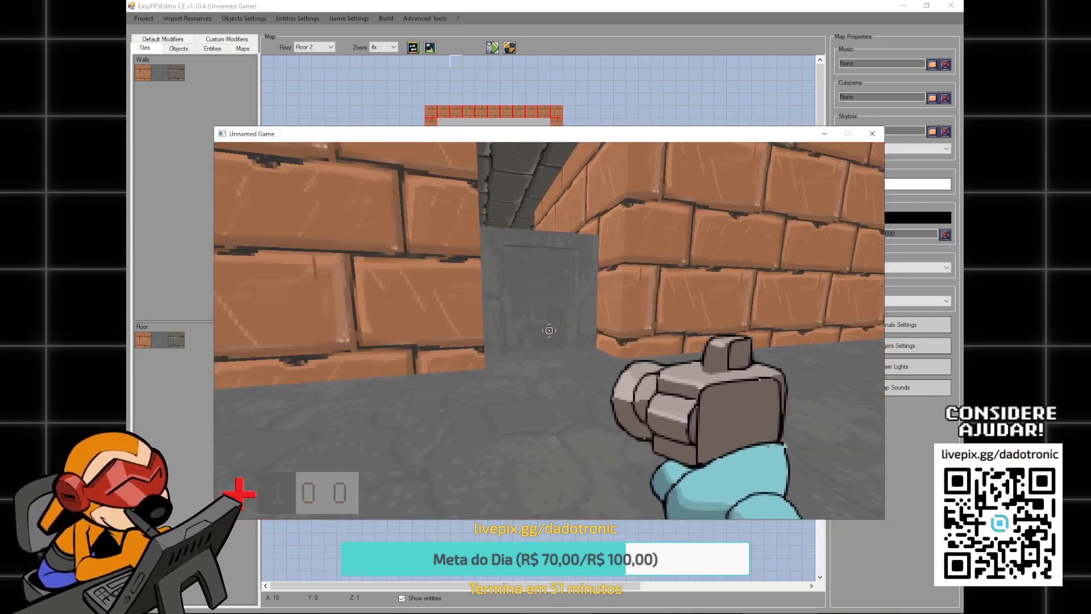
pyautogui.press('w')
pyautogui.press('s')
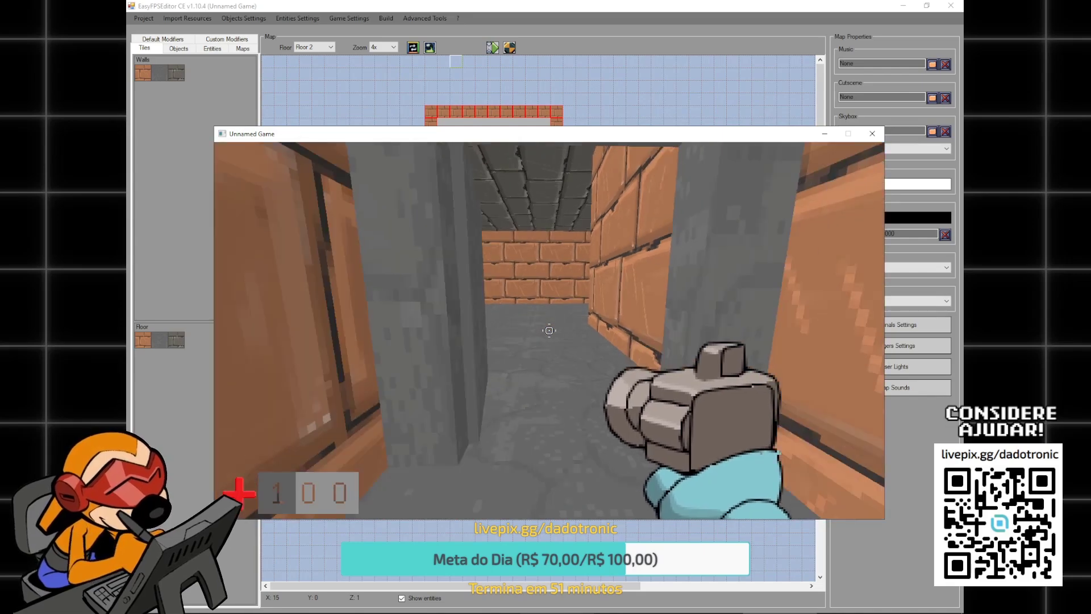
pyautogui.press('w')
pyautogui.press('w')
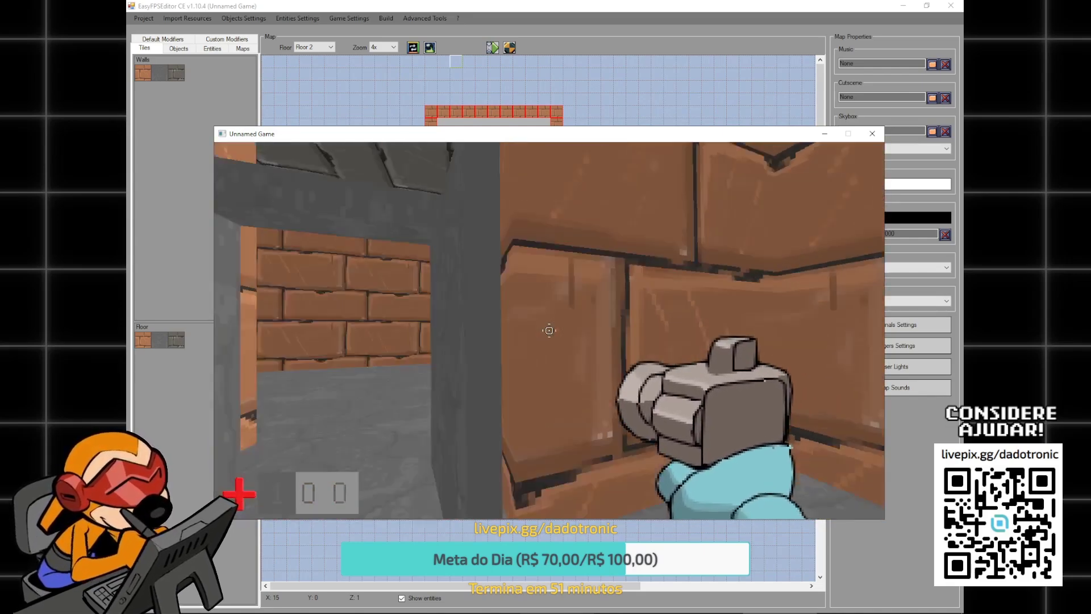
pyautogui.press('w')
pyautogui.press('w')
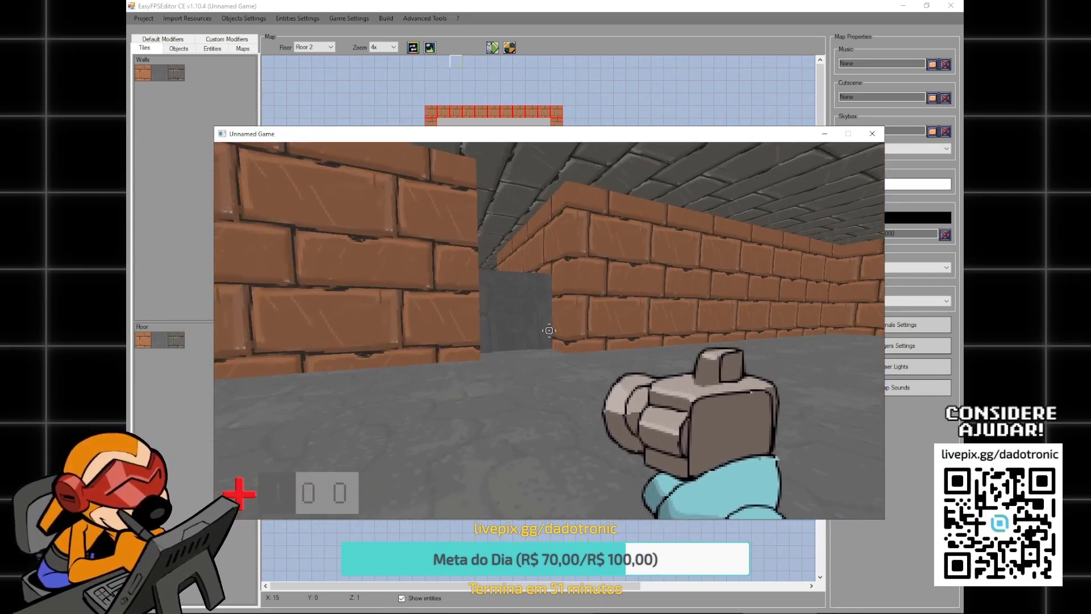
pyautogui.press('Escape')
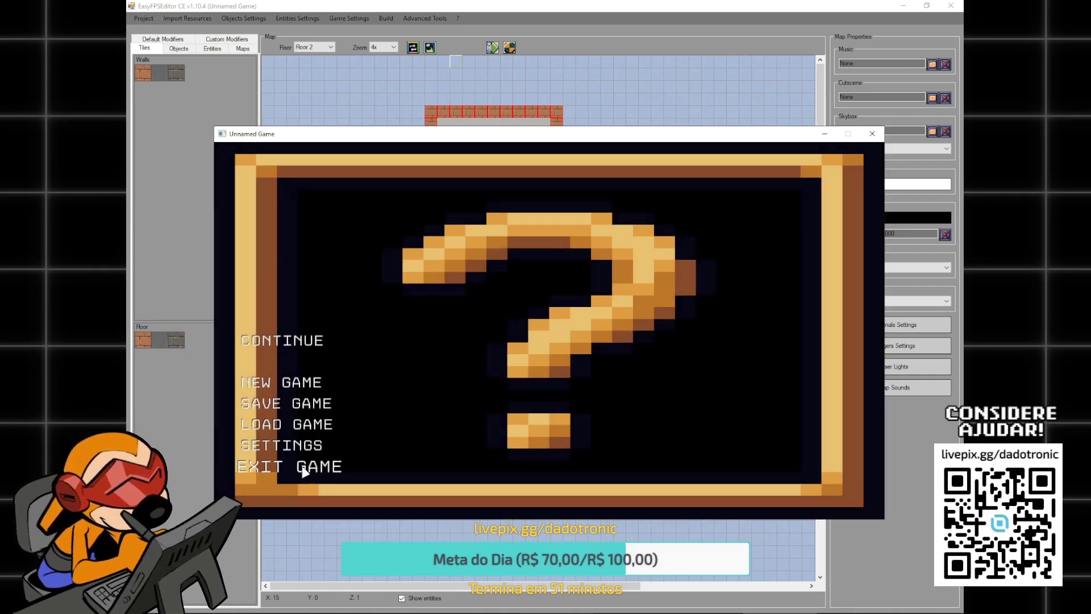
pyautogui.click(305, 466)
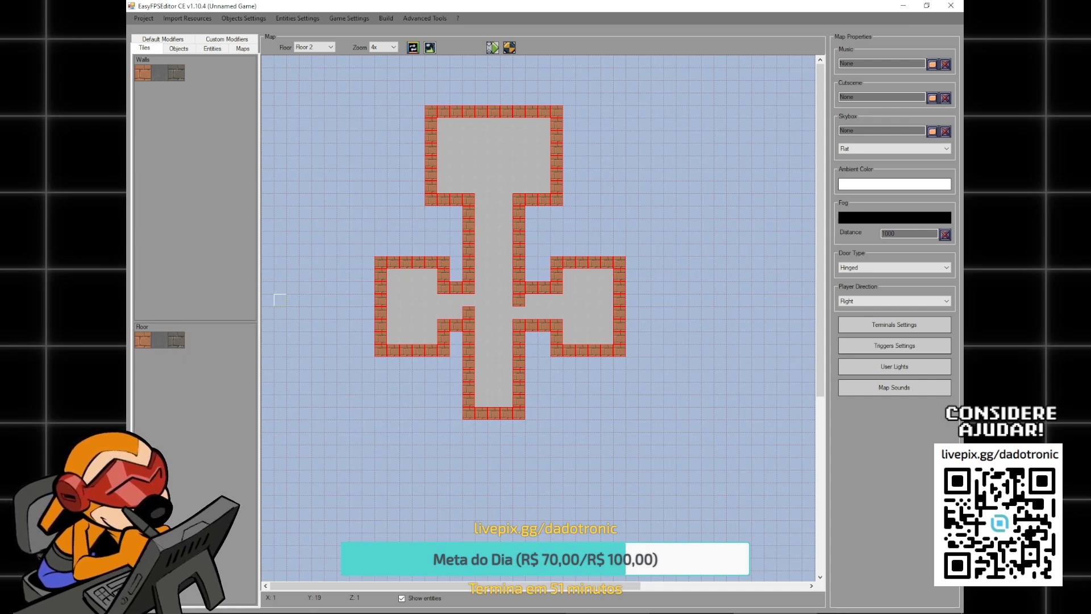
# - Wall up the gaps above both doors with brick on Floor 2 and playtest the doorways in a new game
pyautogui.click(143, 73)
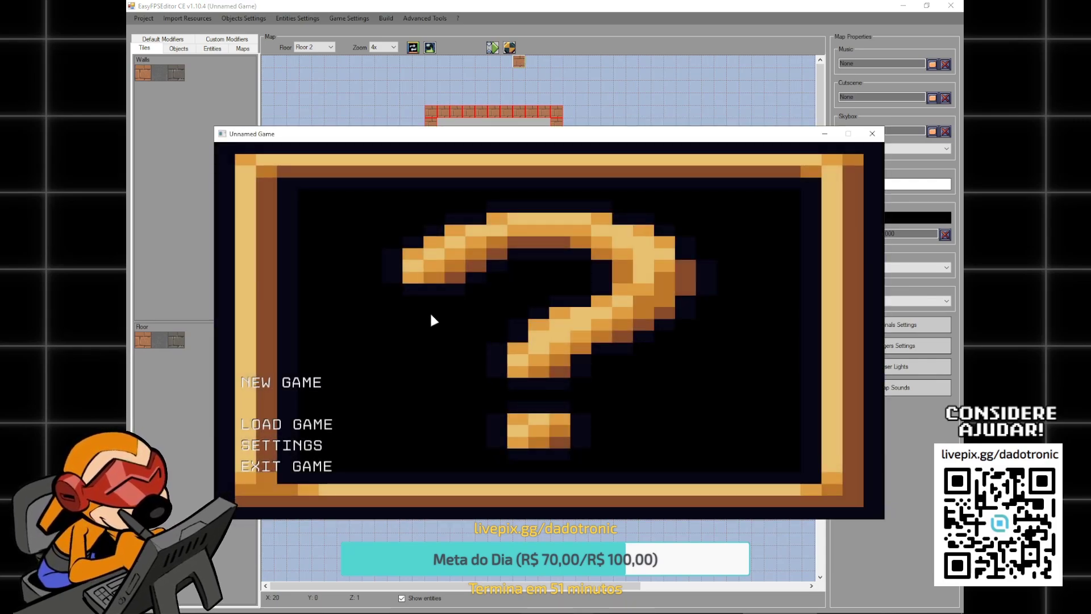
pyautogui.click(253, 380)
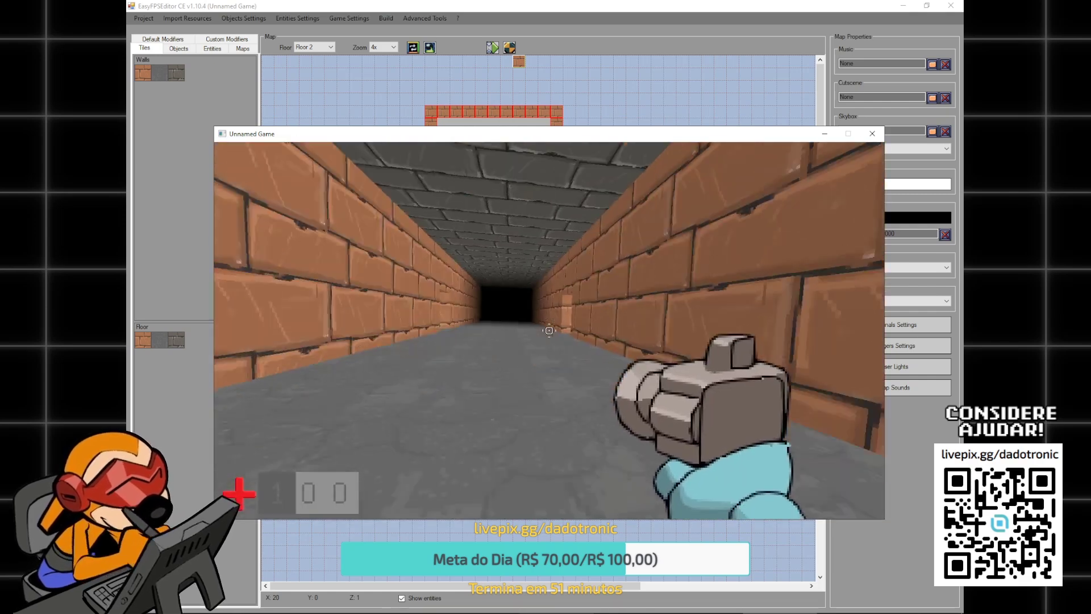
pyautogui.press('w')
pyautogui.press('w')
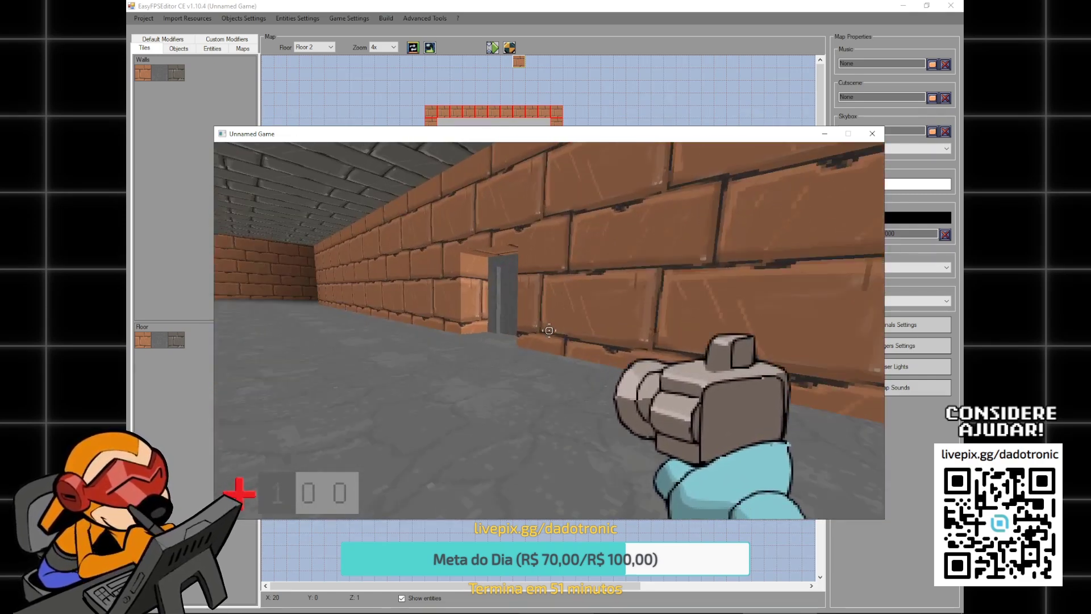
pyautogui.press('w')
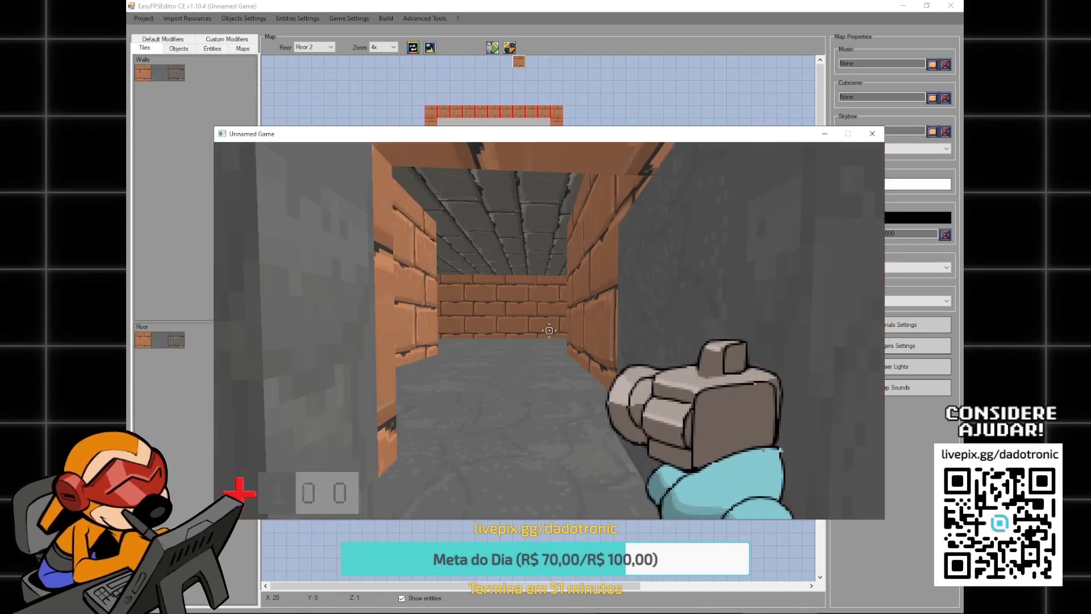
pyautogui.press('w')
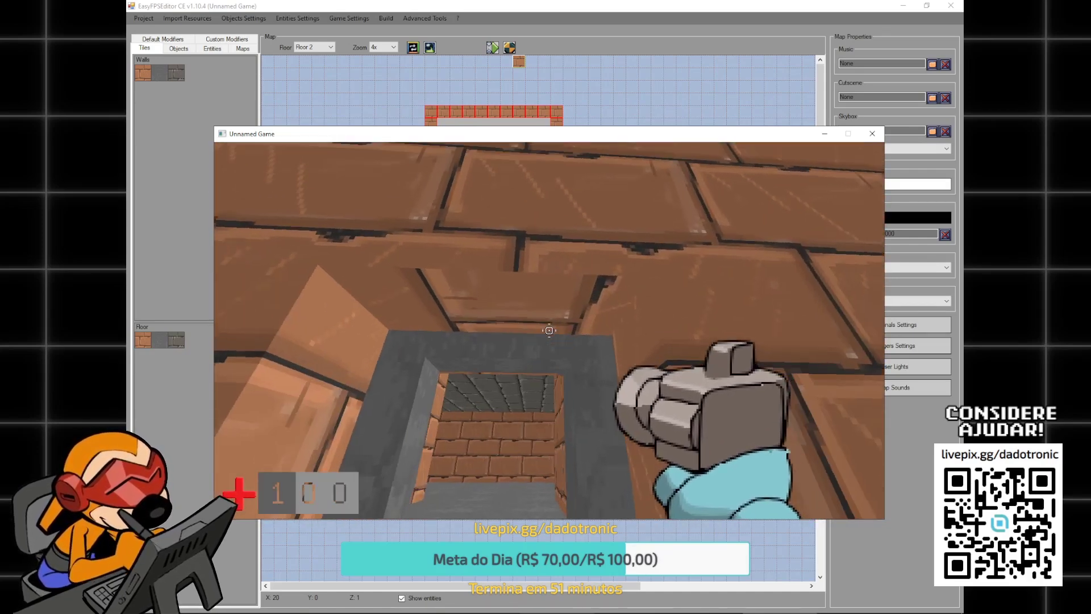
pyautogui.press('w')
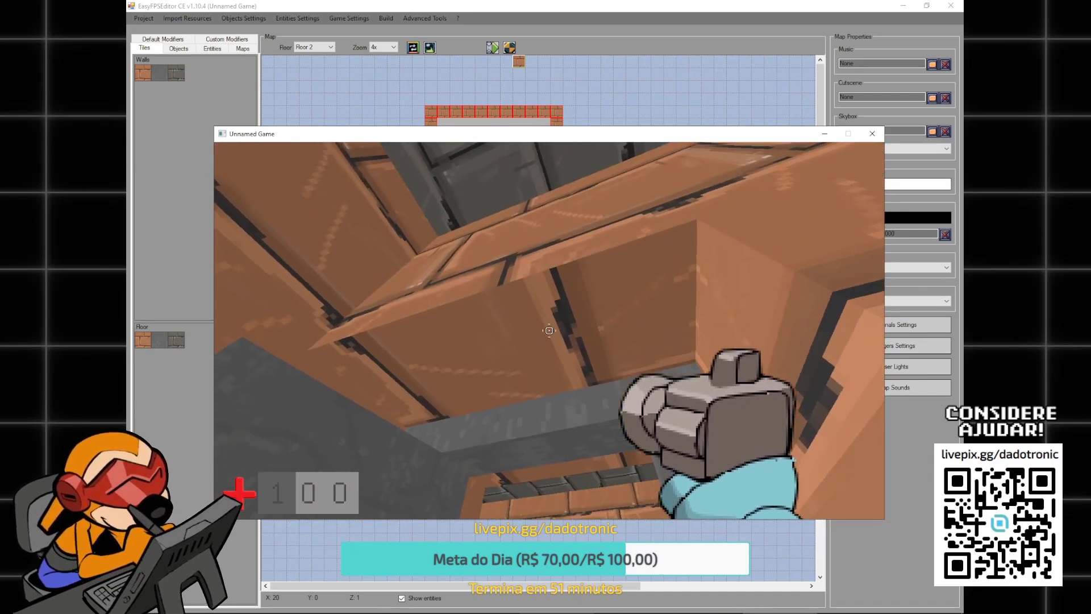
pyautogui.press('w')
pyautogui.press('Escape')
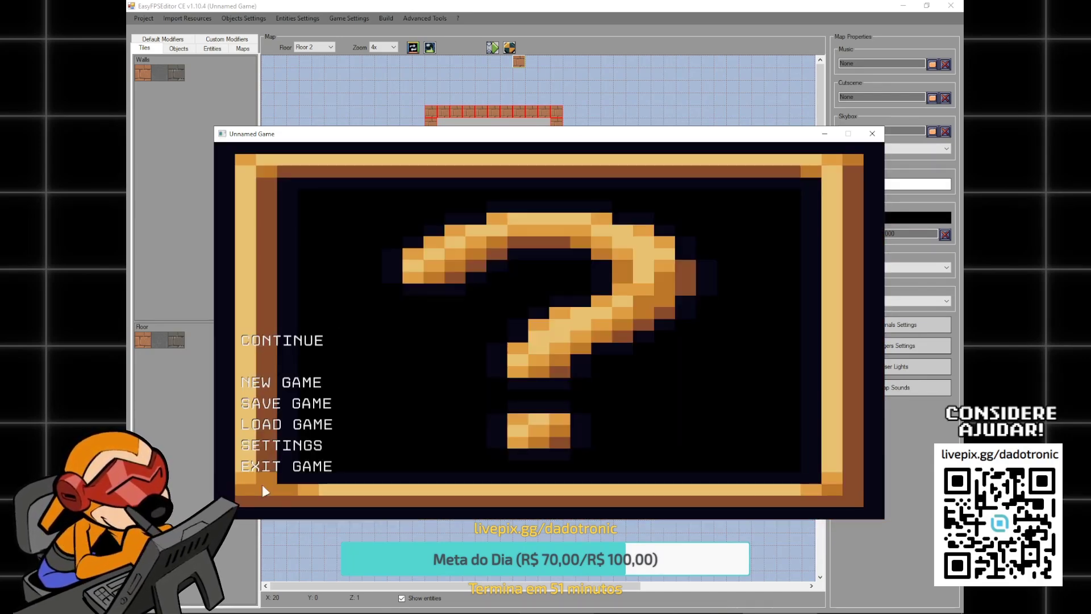
pyautogui.click(292, 475)
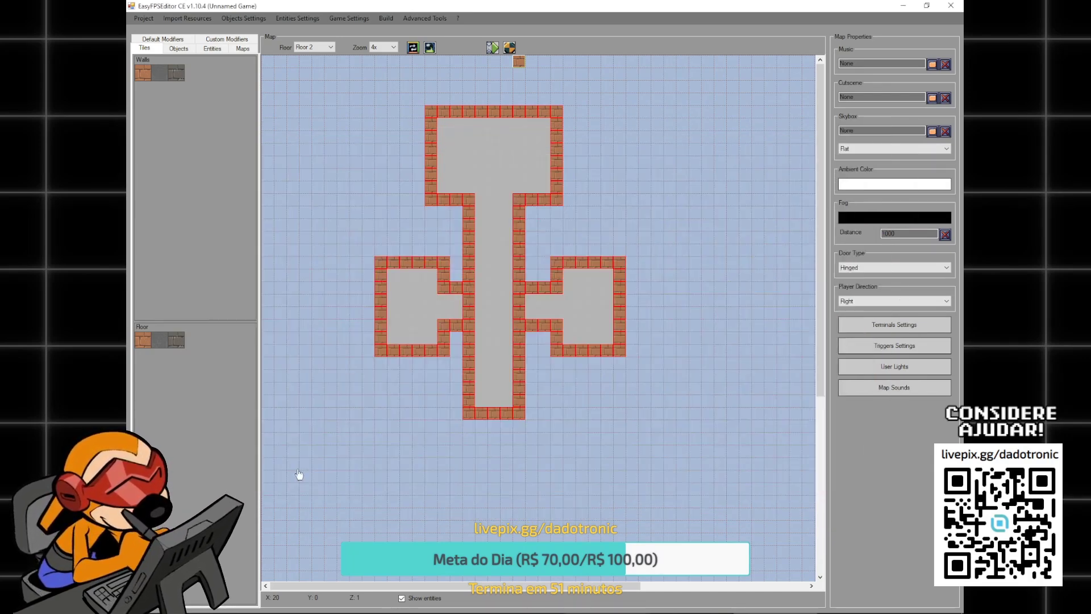
# - Replace the western side passage's door on Floor 1 with a red locked door
pyautogui.click(179, 49)
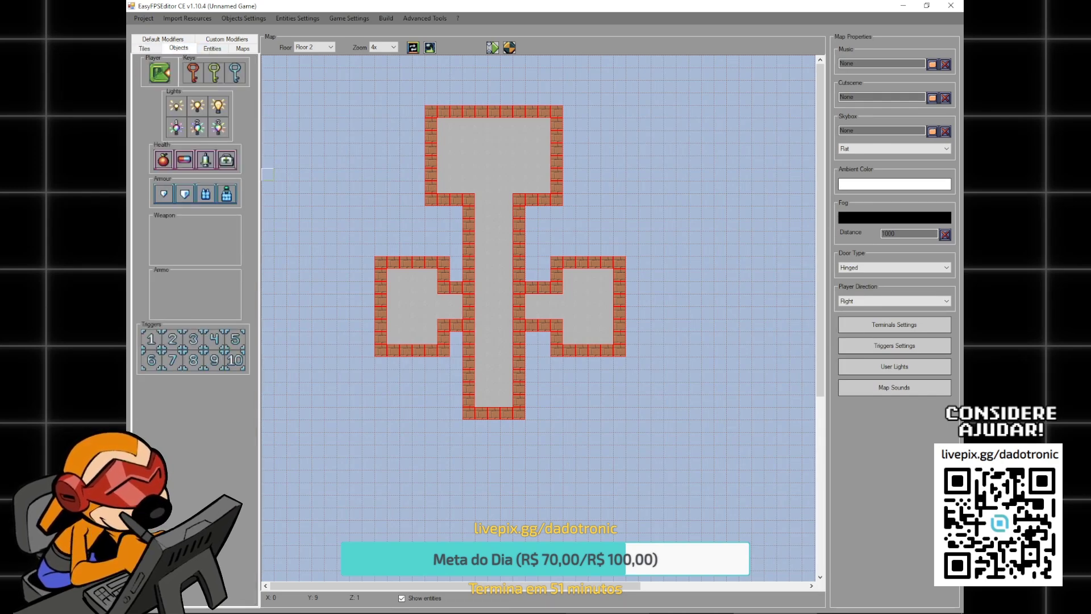
pyautogui.click(169, 40)
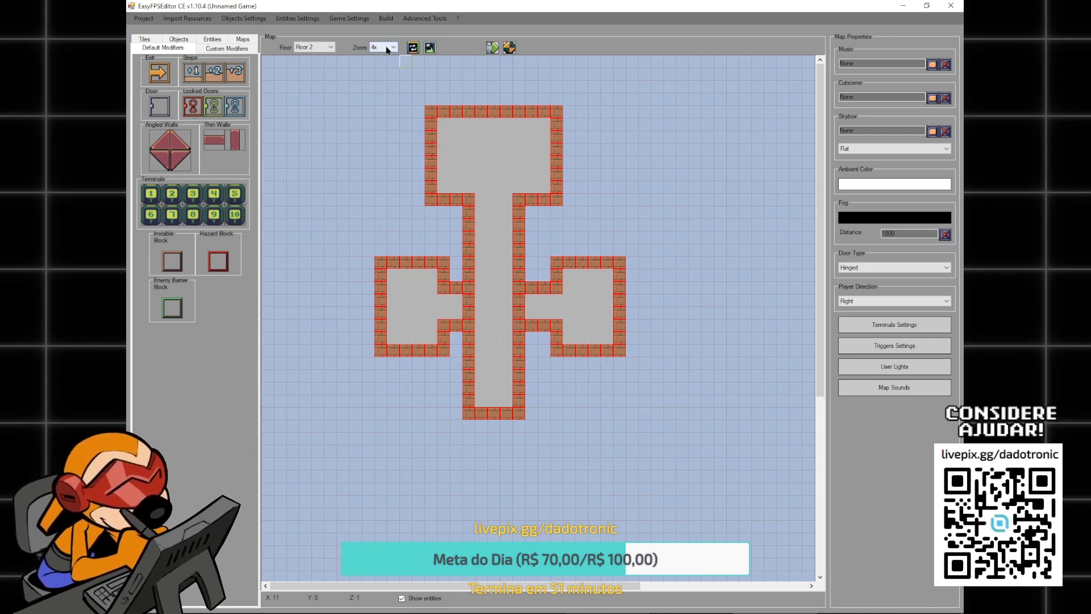
pyautogui.click(323, 47)
pyautogui.click(318, 56)
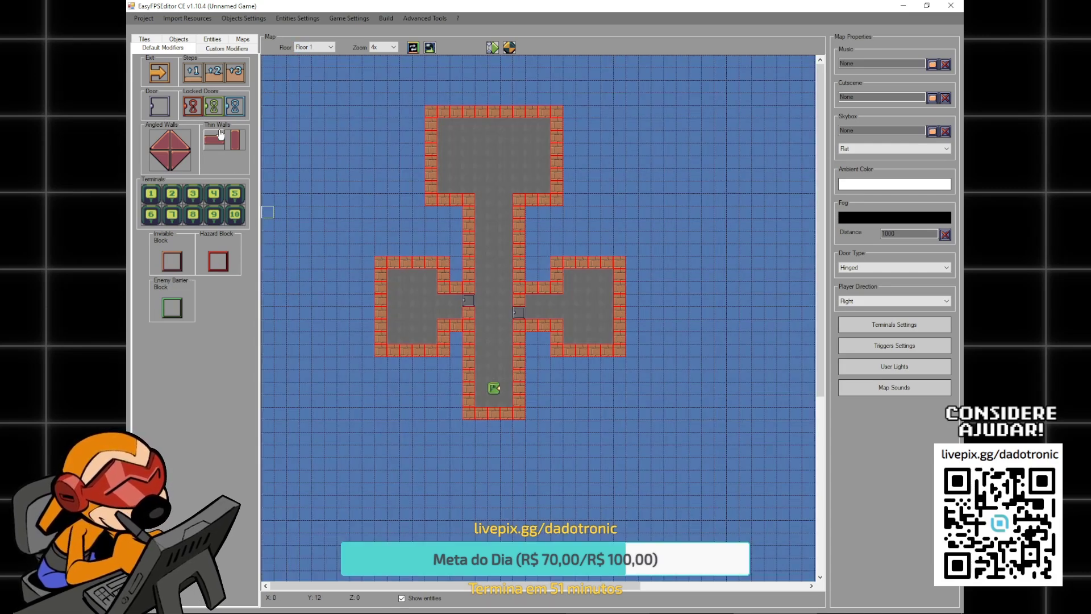
pyautogui.click(192, 106)
pyautogui.moveTo(419, 275); pyautogui.dragTo(431, 279)
pyautogui.click(468, 300)
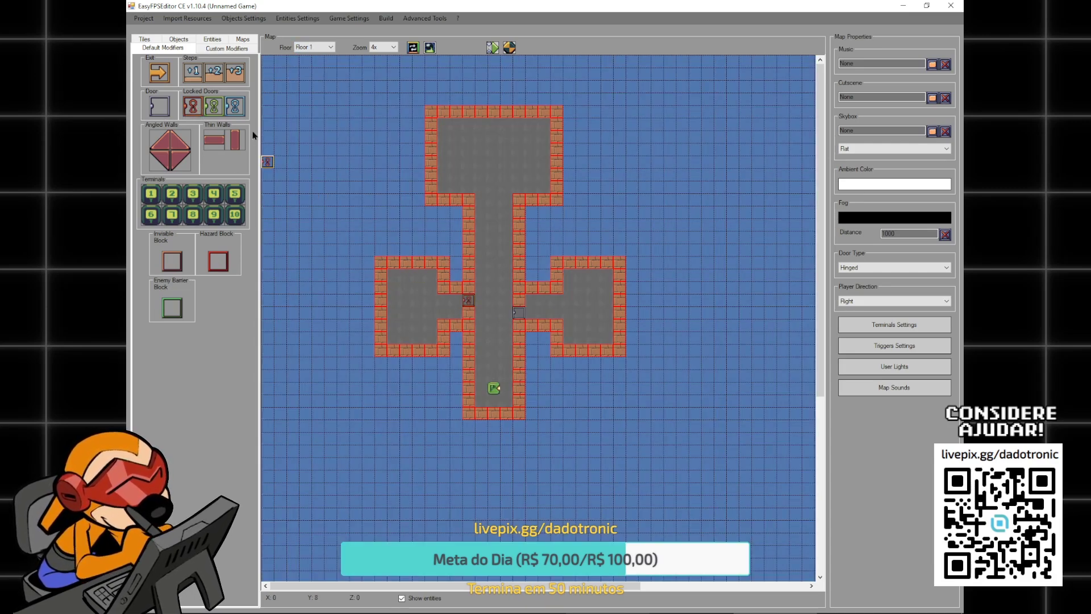
# - Replace the eastern side passage's door on Floor 1 with a green locked door
pyautogui.click(214, 107)
pyautogui.click(531, 300)
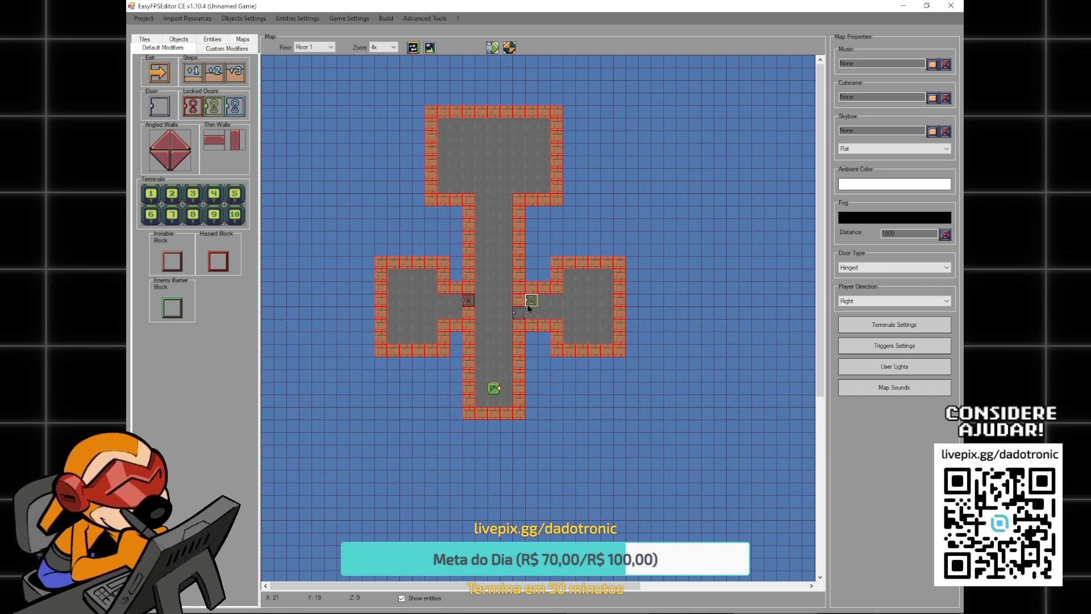
pyautogui.moveTo(493, 326); pyautogui.dragTo(230, 224)
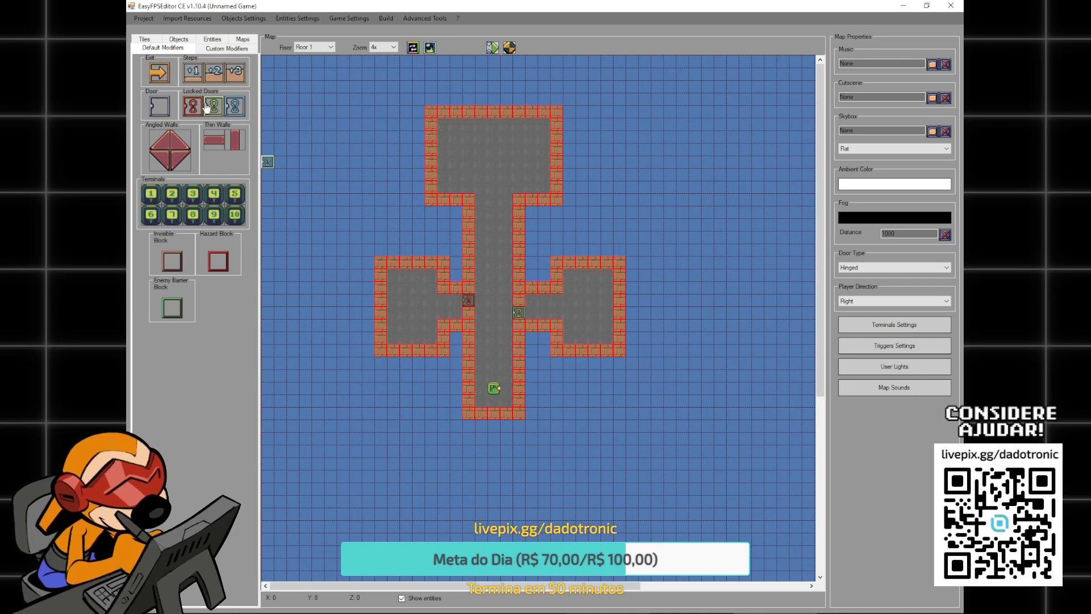
# - Place a red key in the corridor ahead of the player start and a green key in the western room's upper corner
pyautogui.click(211, 41)
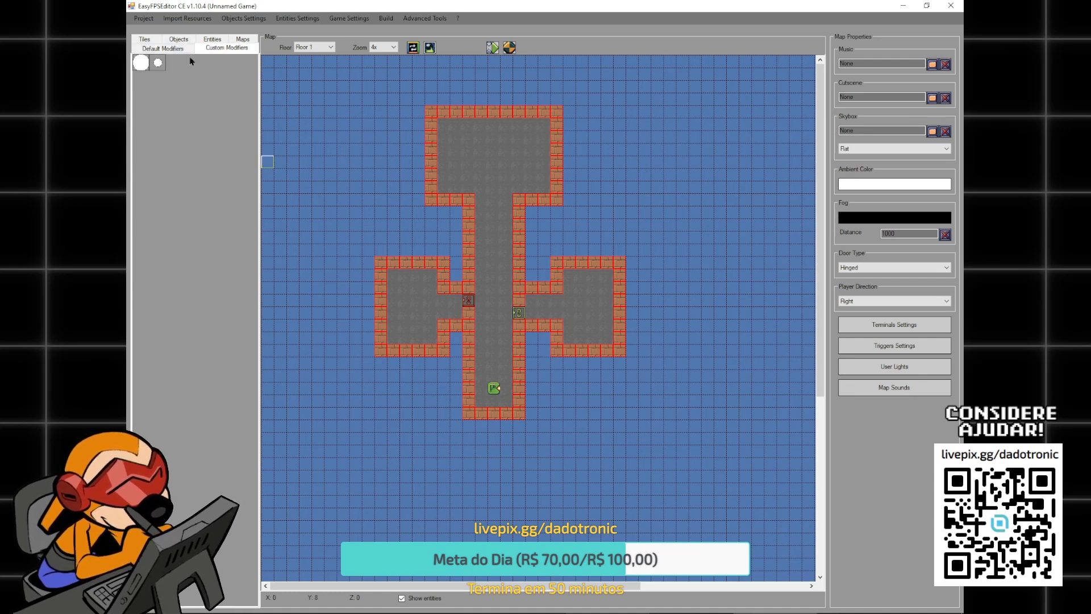
pyautogui.click(241, 47)
pyautogui.click(158, 49)
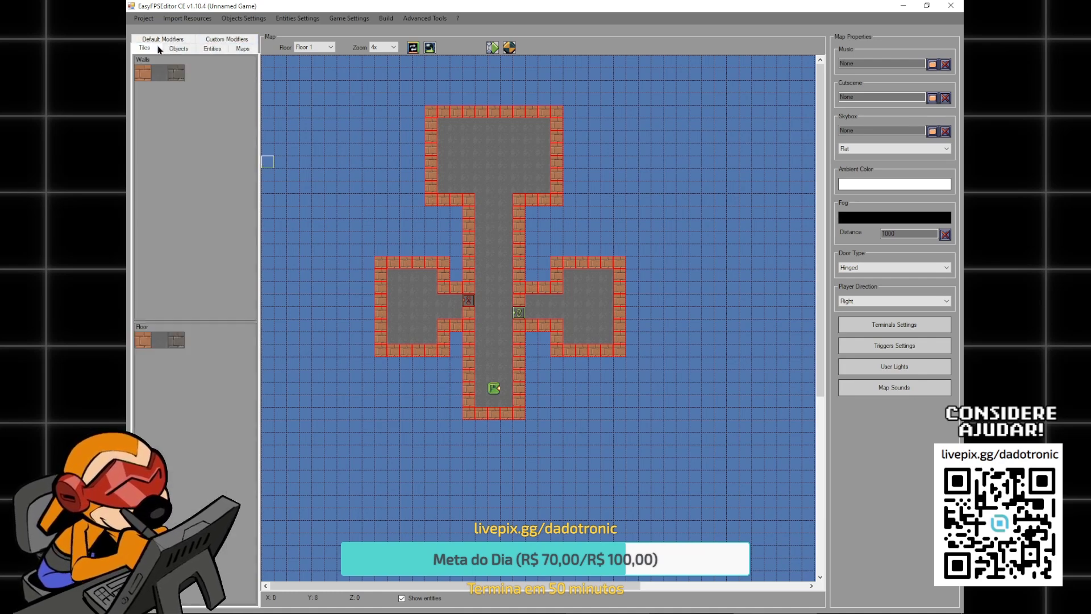
pyautogui.click(173, 49)
pyautogui.click(194, 72)
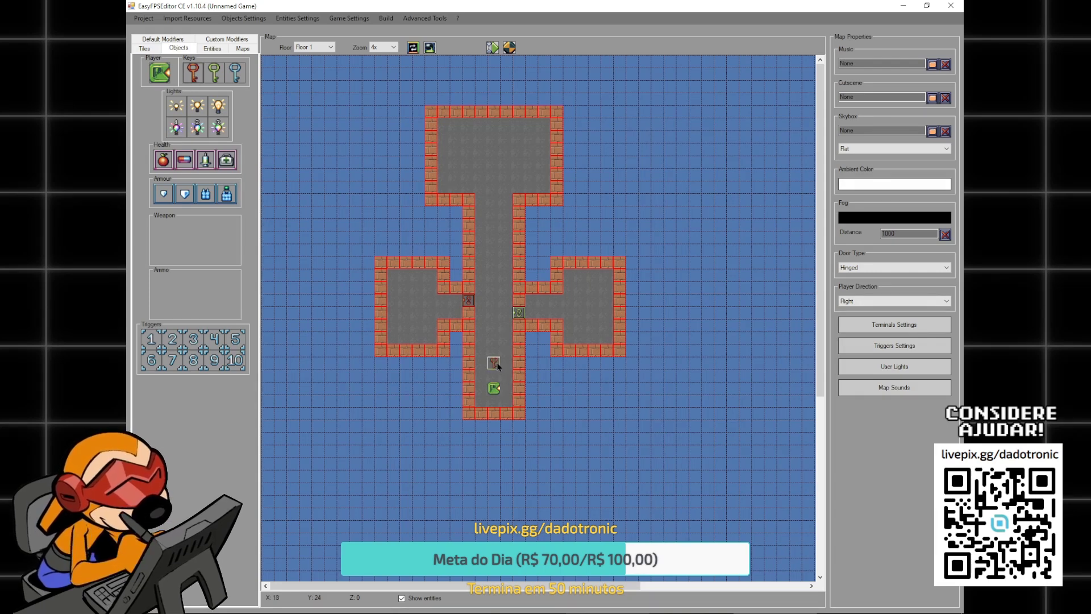
pyautogui.click(495, 338)
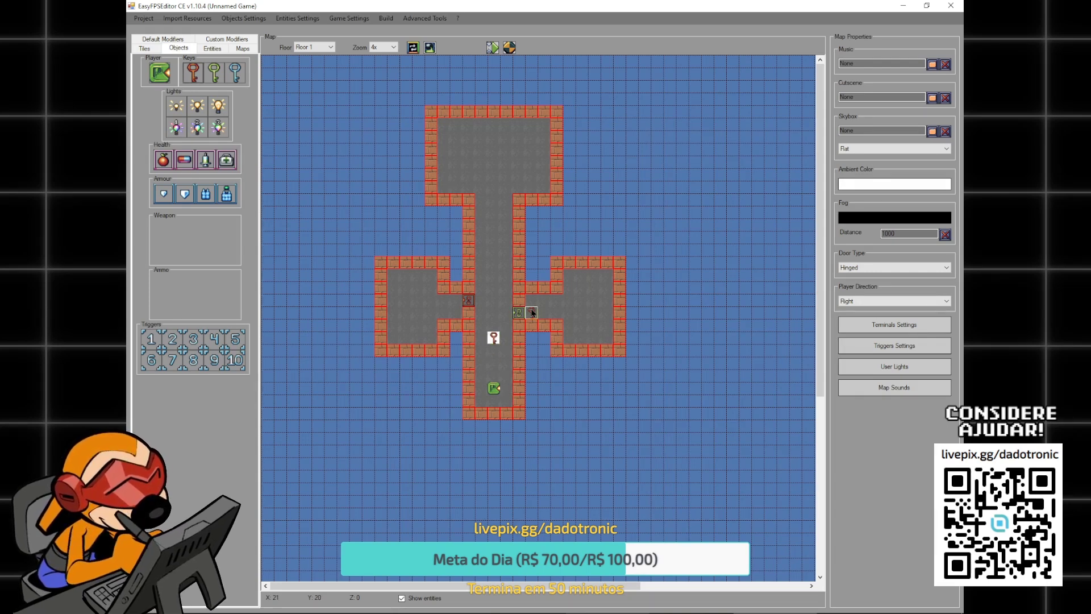
pyautogui.click(215, 72)
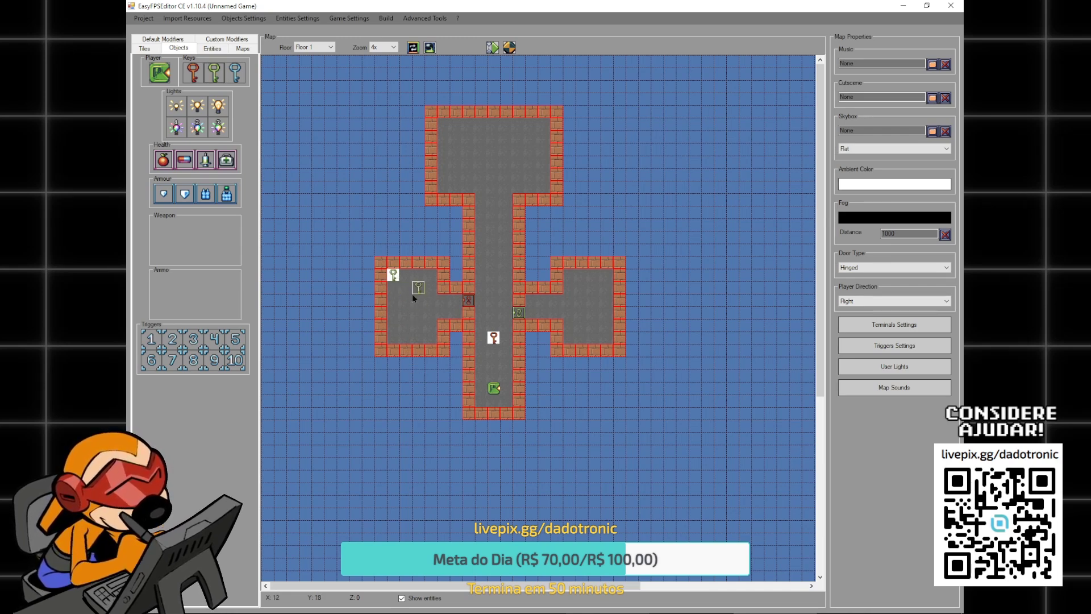
# - Playtest the map, picking up the red key, going through the red locked door and collecting the green key in the western room
pyautogui.click(492, 48)
pyautogui.press('w')
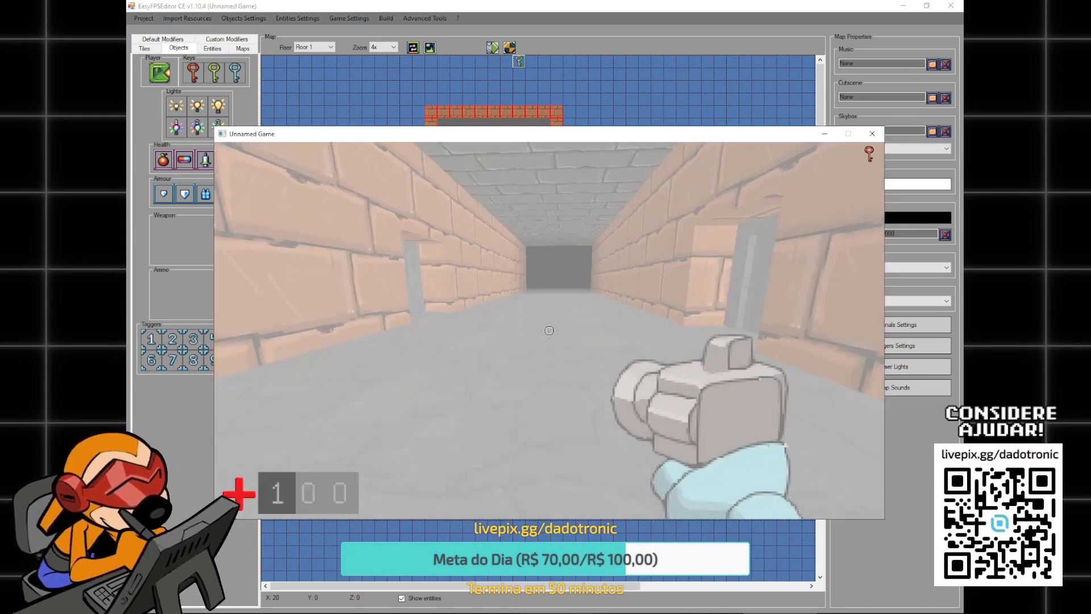
pyautogui.press('w')
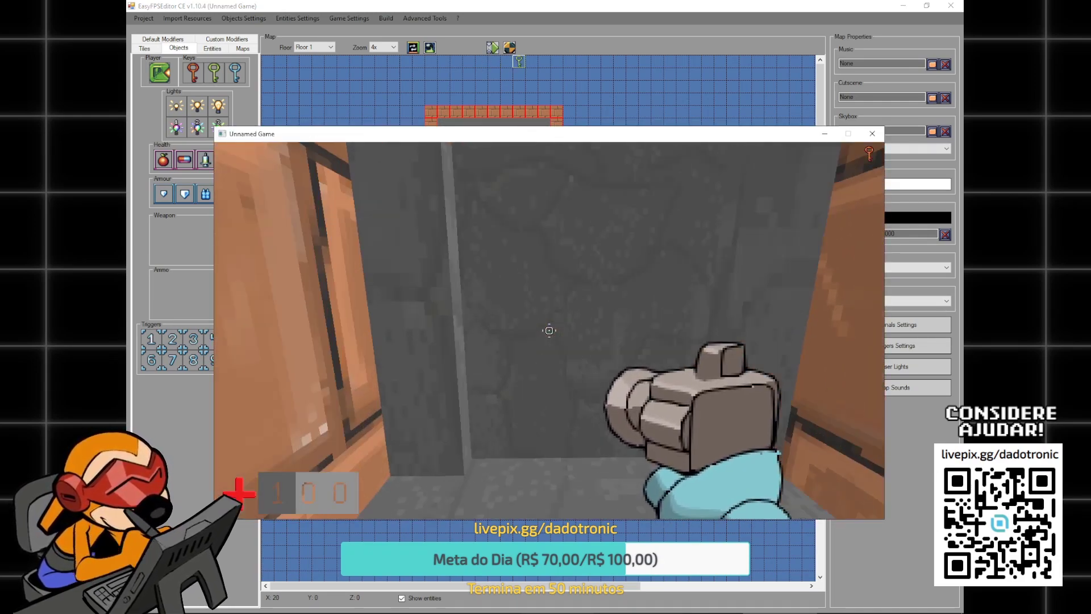
pyautogui.press('w')
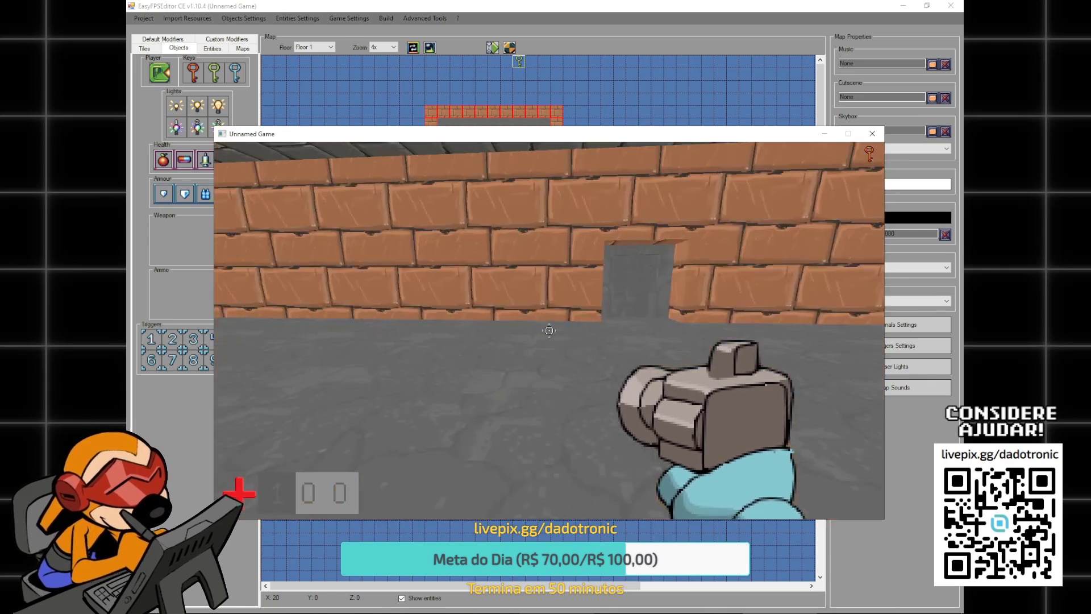
pyautogui.press('w')
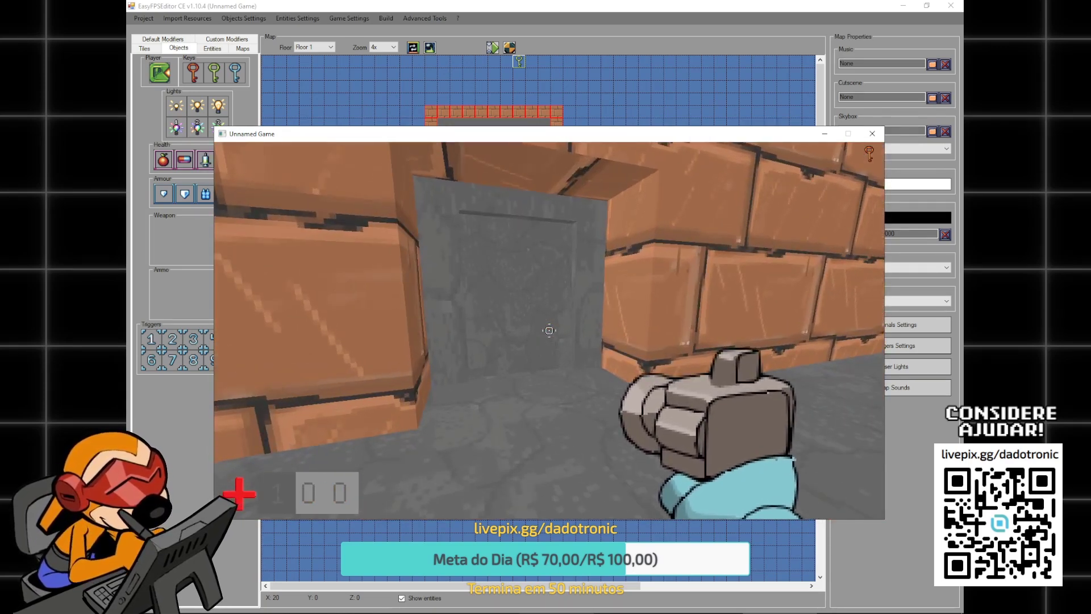
pyautogui.press('w')
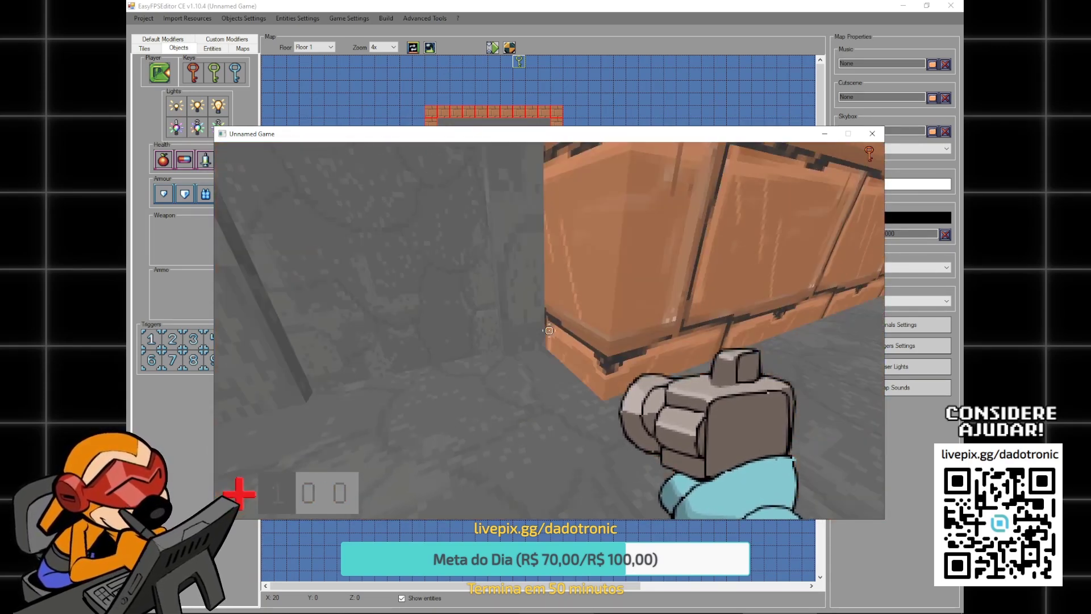
pyautogui.press('s')
pyautogui.press('w')
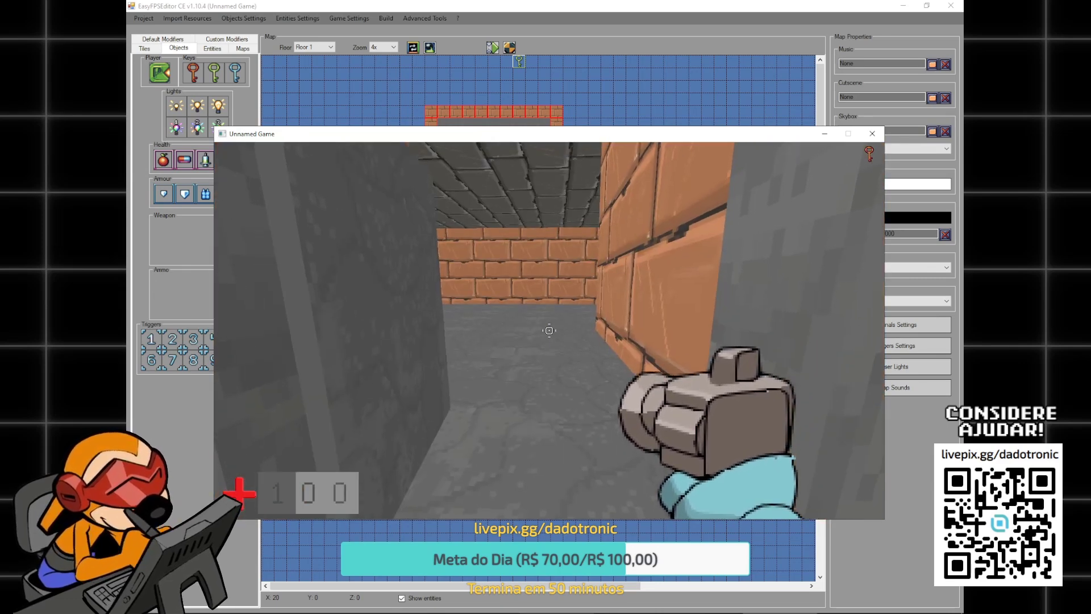
pyautogui.press('w')
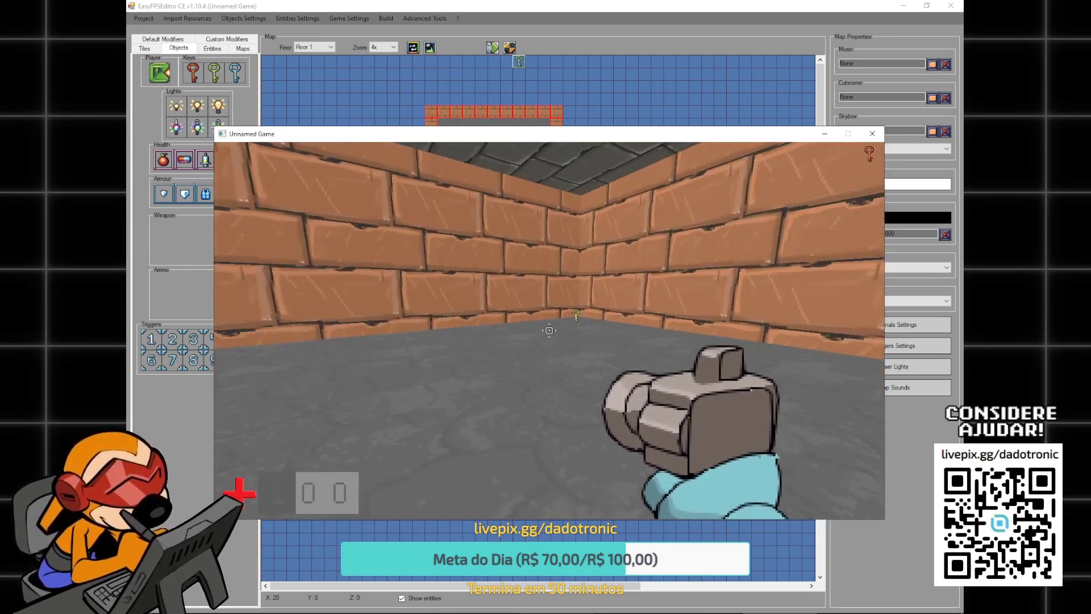
pyautogui.press('w')
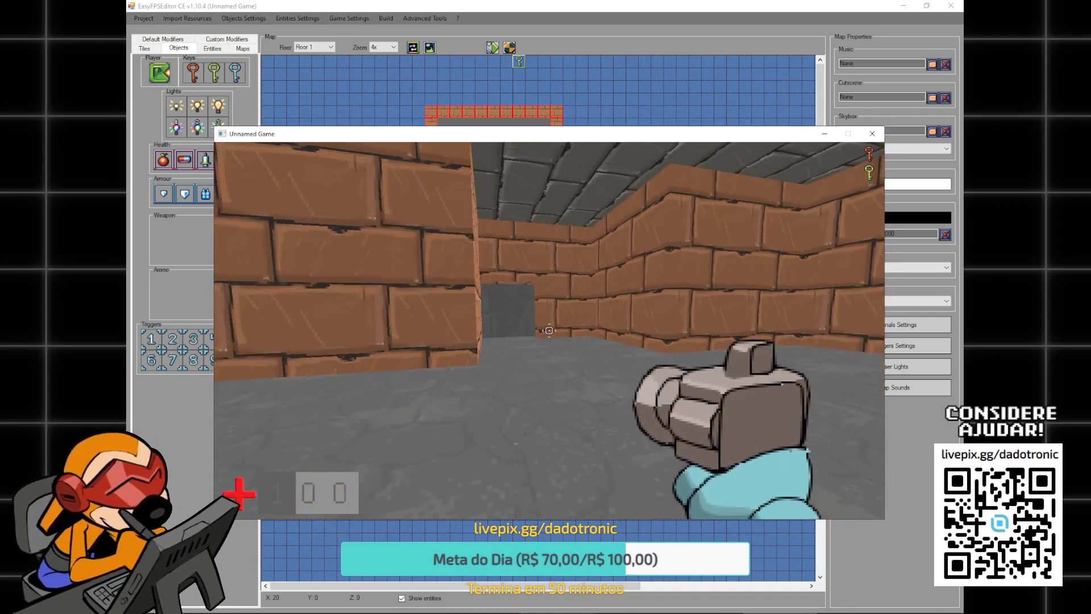
# - Return to the corridor, test the green locked door on the opposite side, and exit the playtest
pyautogui.press('w')
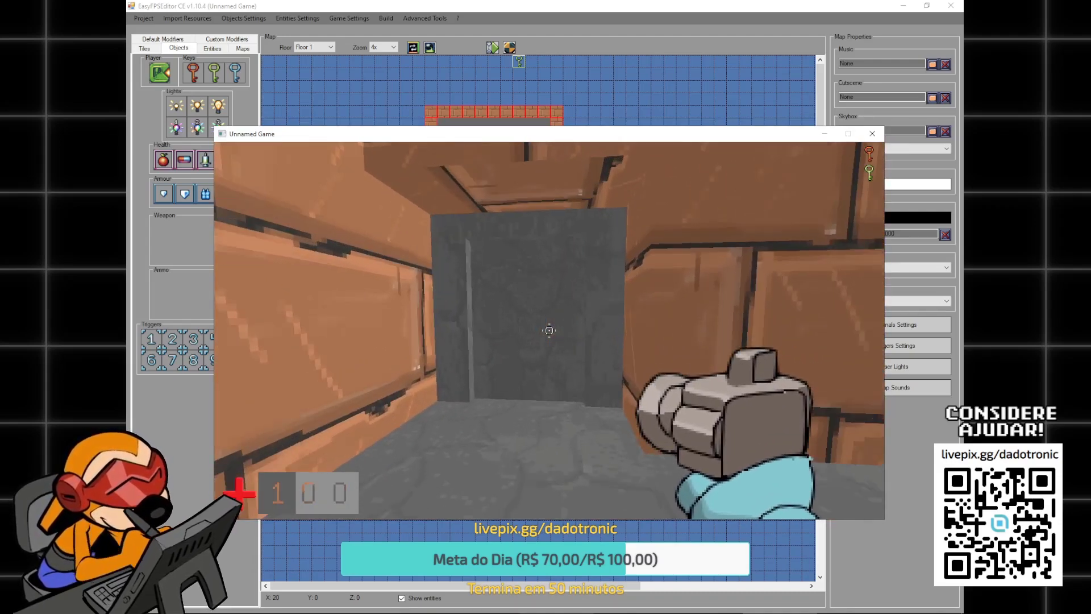
pyautogui.press('w')
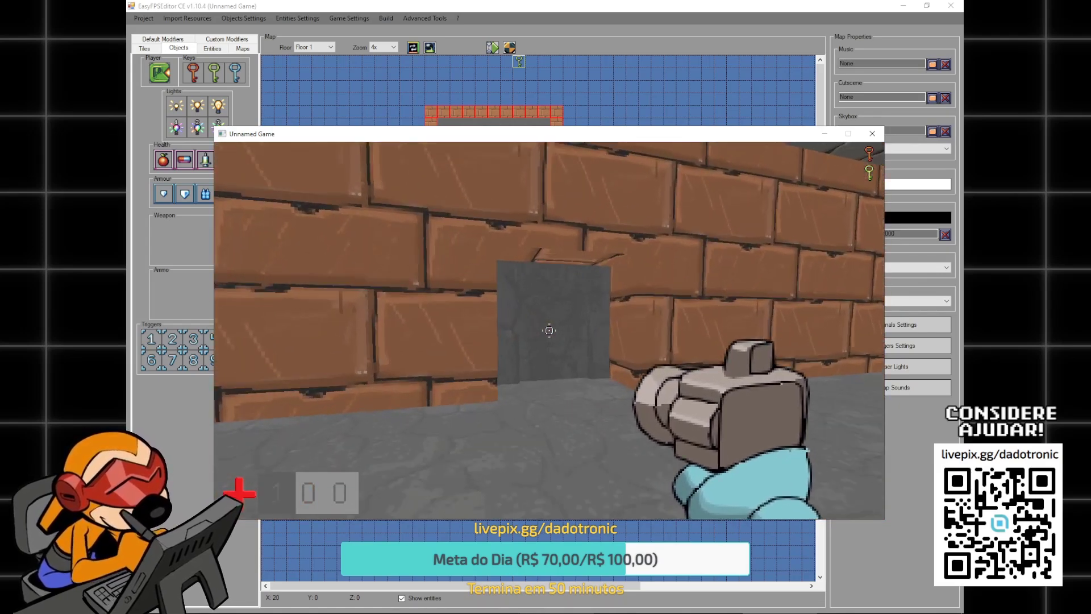
pyautogui.press('w')
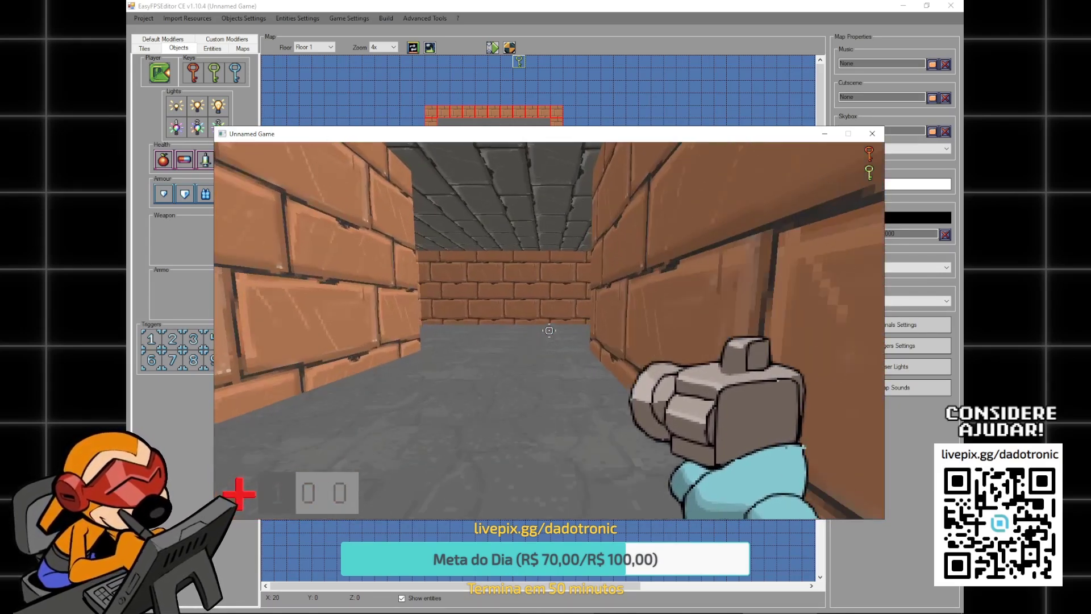
pyautogui.press('w')
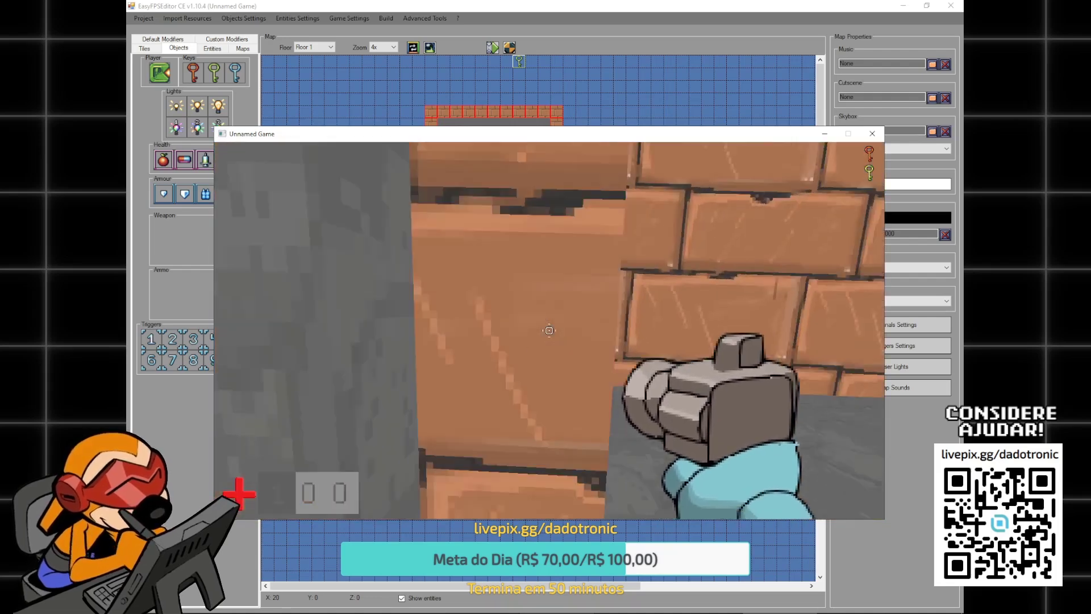
pyautogui.press('Escape')
# - Add an enemy named Malvado1 in the enemies settings and open its sprite import
pyautogui.click(226, 19)
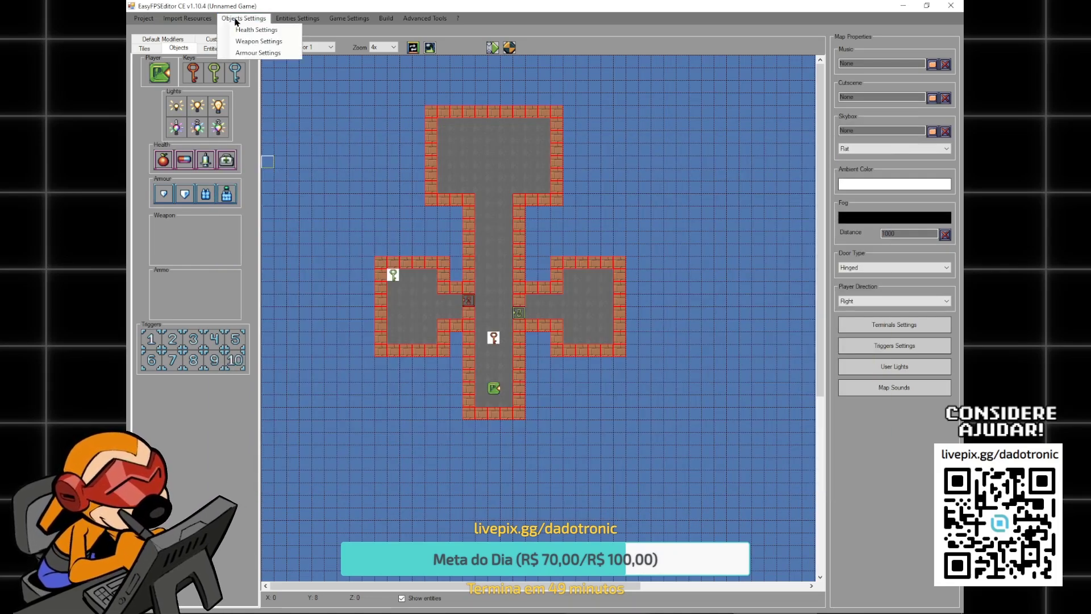
pyautogui.moveTo(202, 20)
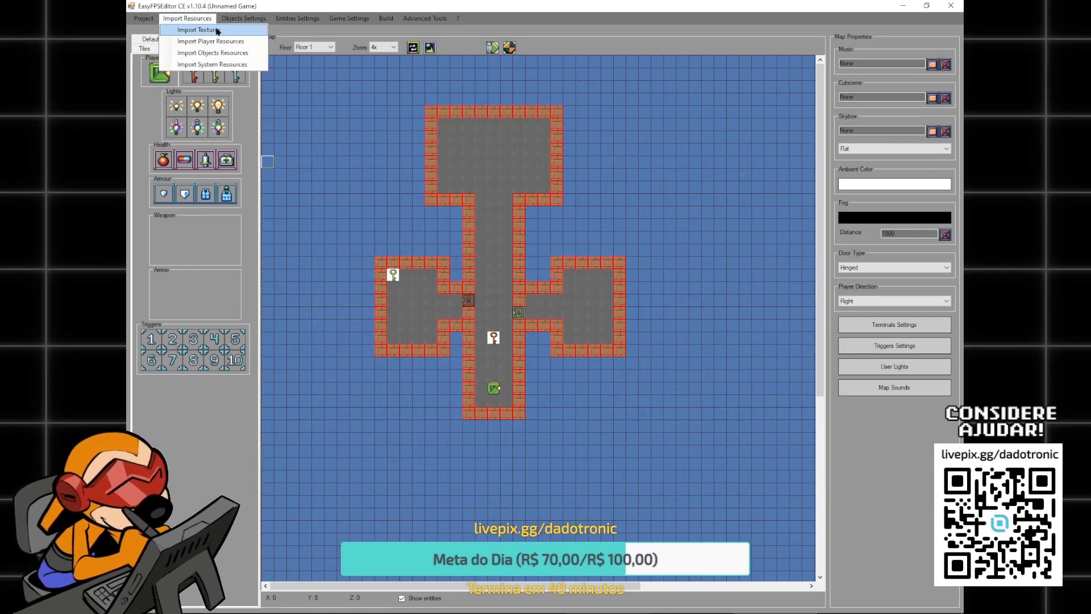
pyautogui.moveTo(291, 23)
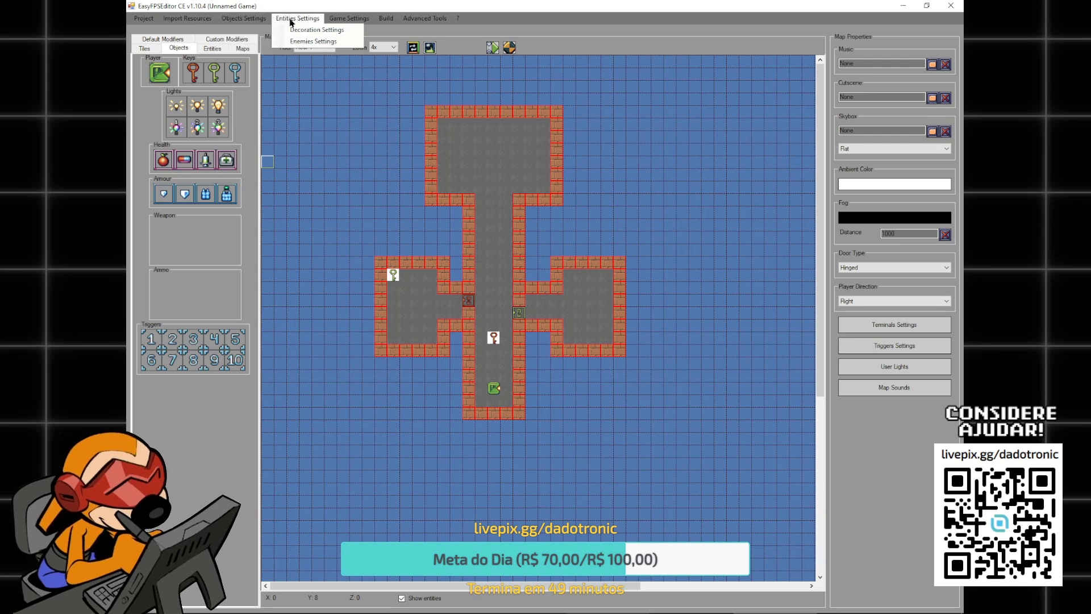
pyautogui.click(316, 42)
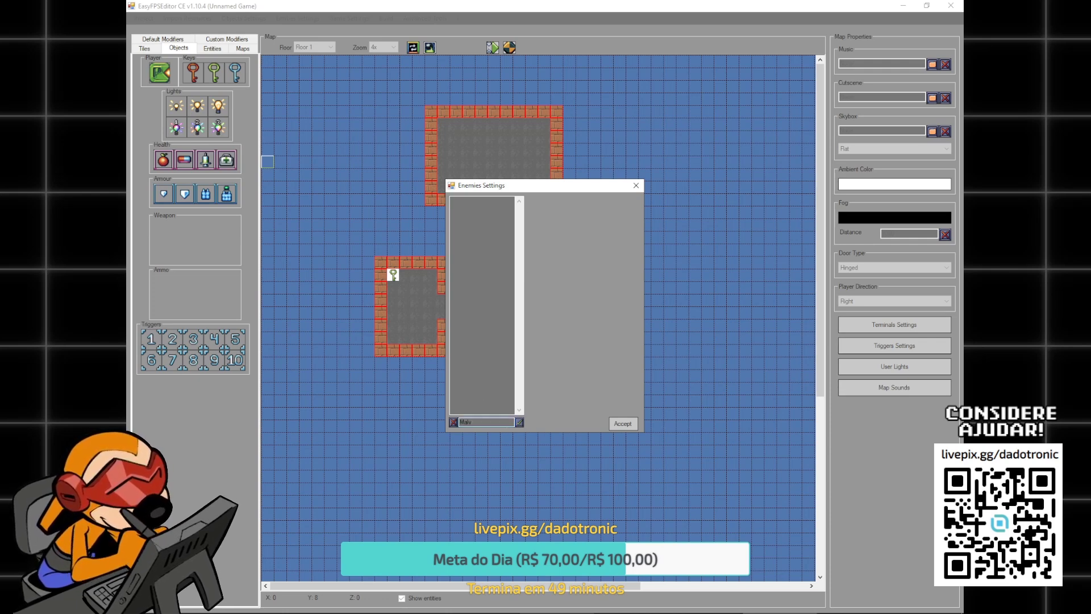
pyautogui.click(519, 422)
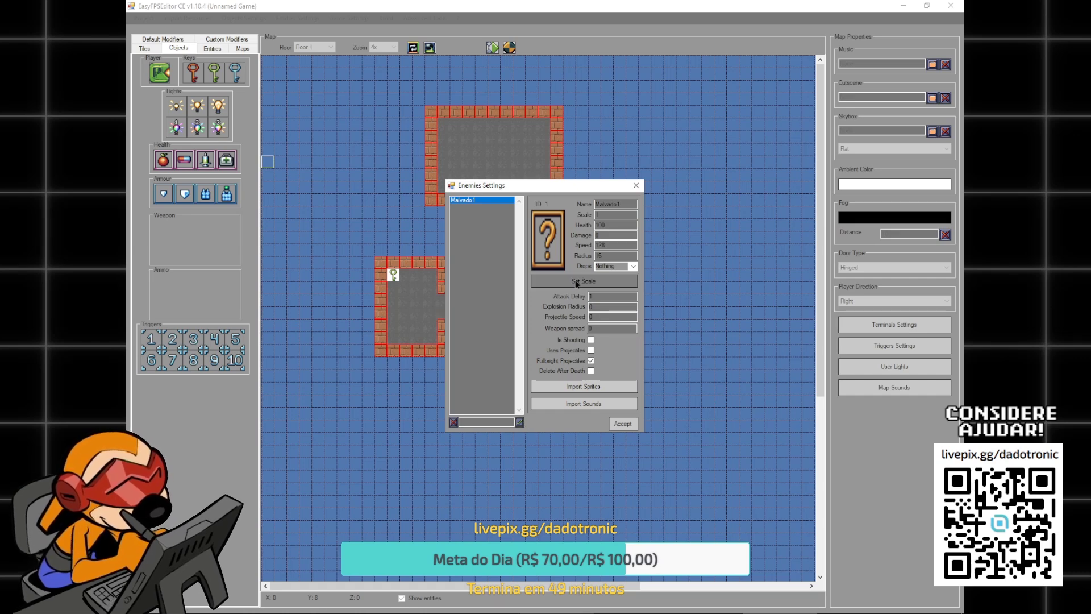
pyautogui.click(592, 387)
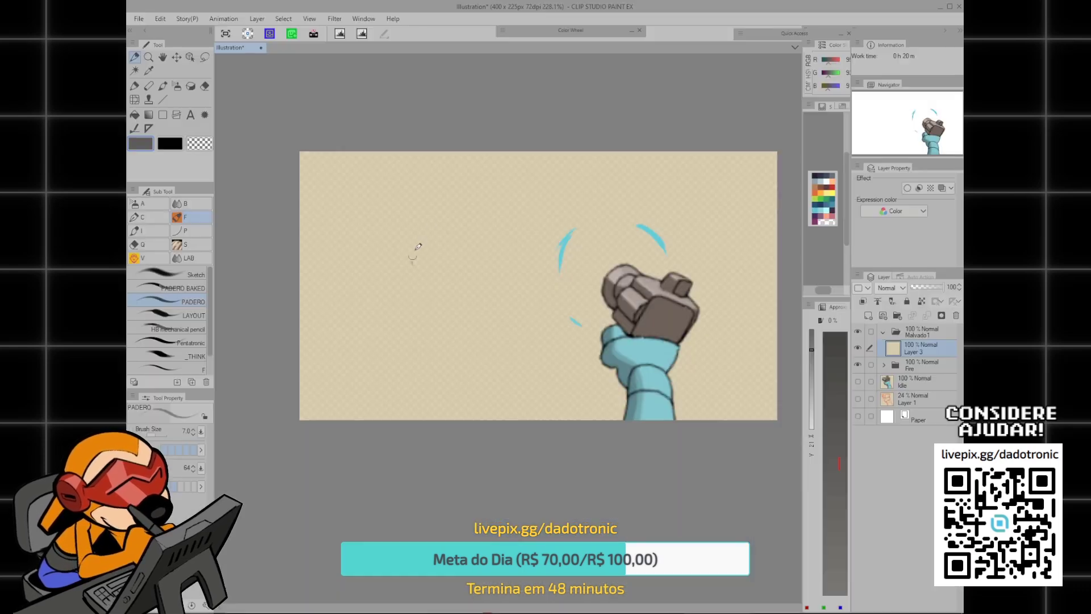
# - Switch to Clip Studio Paint and draw a round, red, one-eyed monster with blue horns and a green grin beside the gun
pyautogui.moveTo(412, 263)
pyautogui.mouseDown()
pyautogui.moveTo(530, 256)
pyautogui.moveTo(422, 288)
pyautogui.mouseUp()
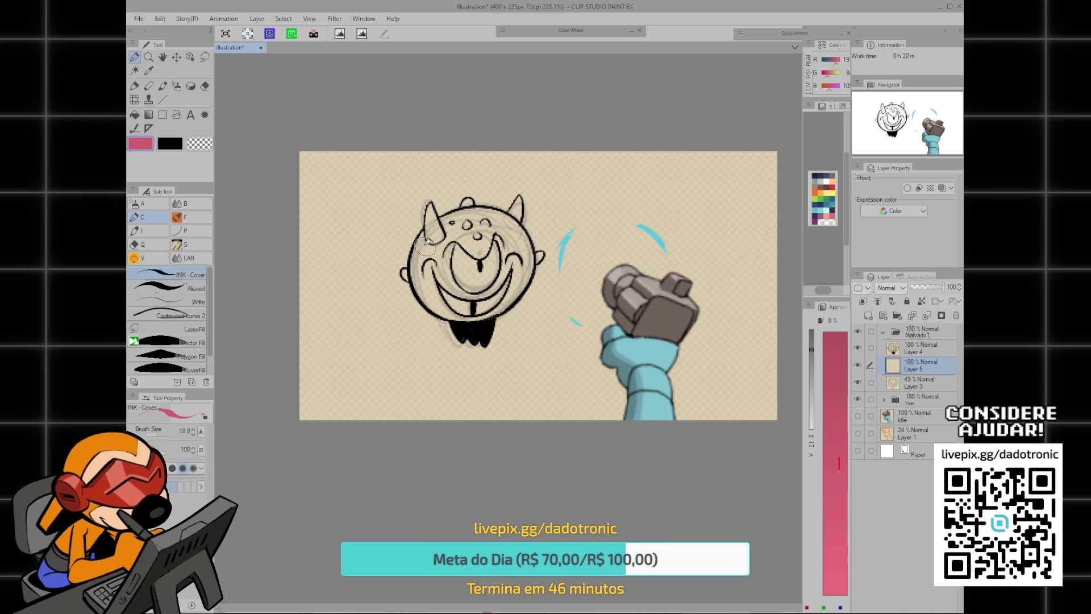
pyautogui.moveTo(426, 246)
pyautogui.mouseDown()
pyautogui.moveTo(429, 297)
pyautogui.moveTo(422, 245)
pyautogui.mouseUp()
pyautogui.hotkey('ctrl', 'z')
pyautogui.press('c')
pyautogui.click(487, 241)
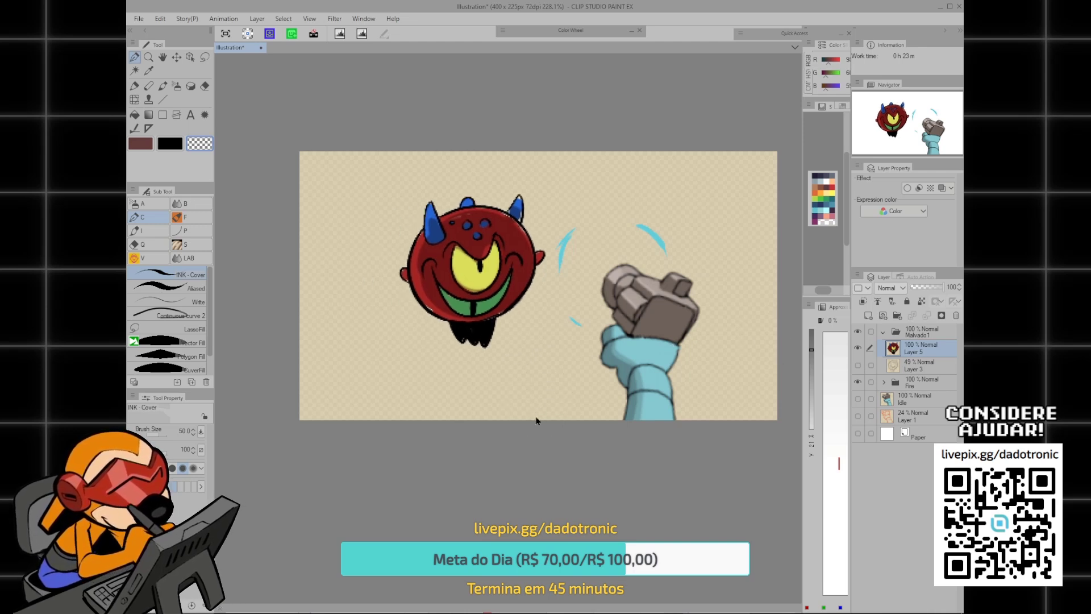
# - Put the monster alone on a new 123 x 129 px canvas with a transparent background and export it as malvado_idle.png
pyautogui.hotkey('ctrl', 'shift', 'n')
pyautogui.click(858, 350)
pyautogui.hotkey('ctrl', 'shift', 'e')
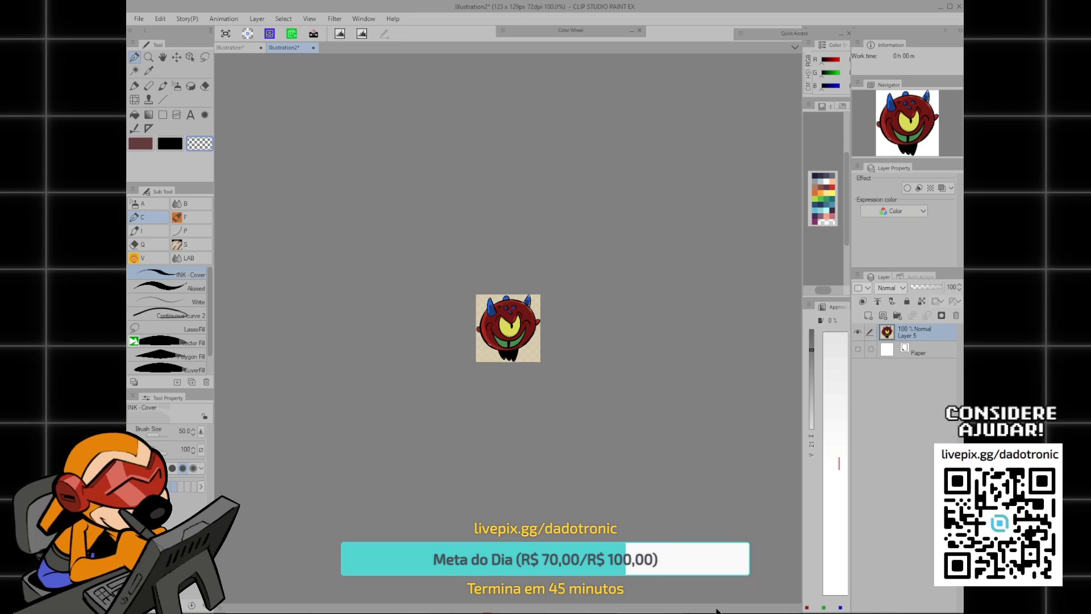
# - Switch back to EasyFPSEditor and import malvado_idle.png as the enemy's Idle sprite, accepting the sprite settings
pyautogui.click(720, 612)
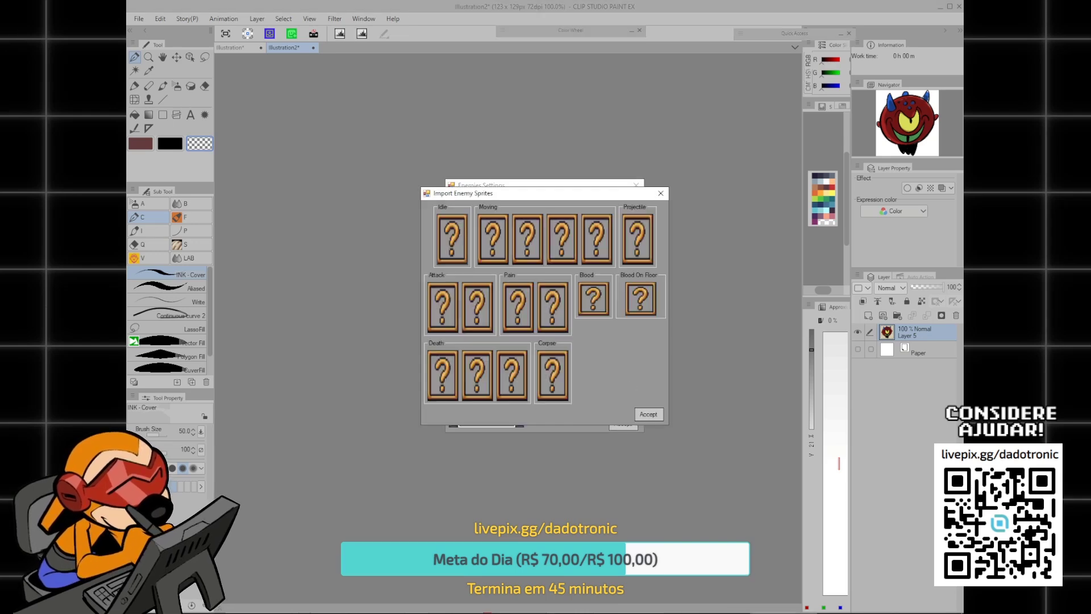
pyautogui.click(649, 612)
pyautogui.click(716, 613)
pyautogui.click(778, 612)
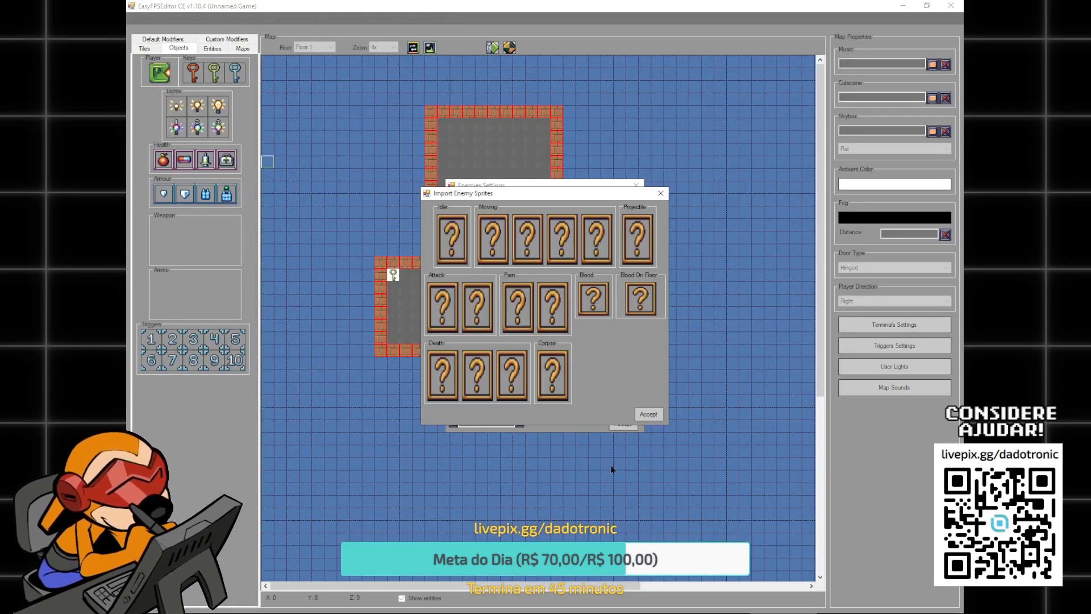
pyautogui.moveTo(548, 197); pyautogui.dragTo(633, 176)
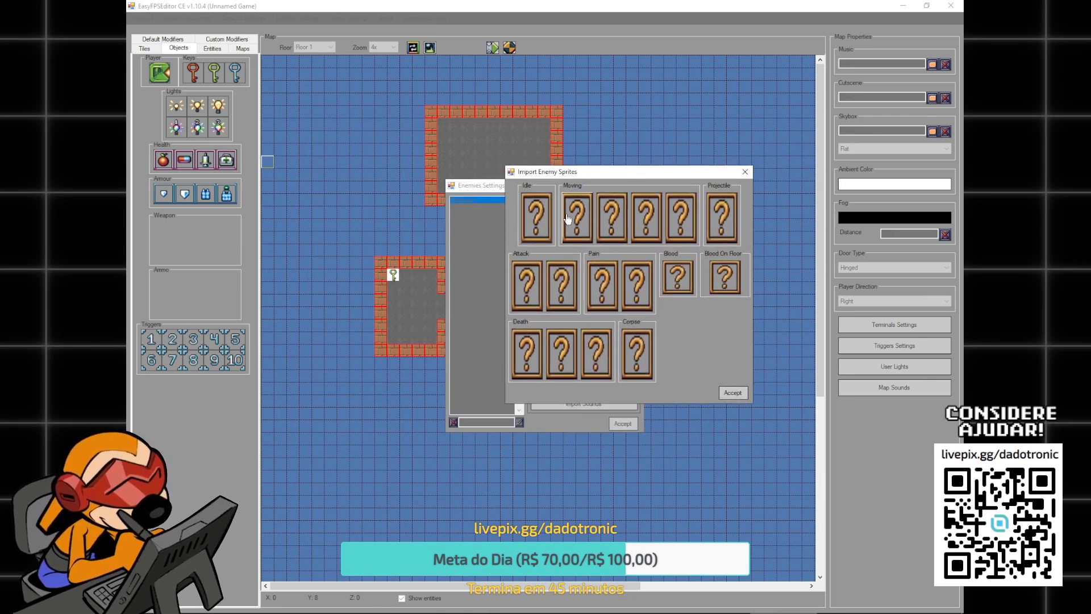
pyautogui.click(529, 220)
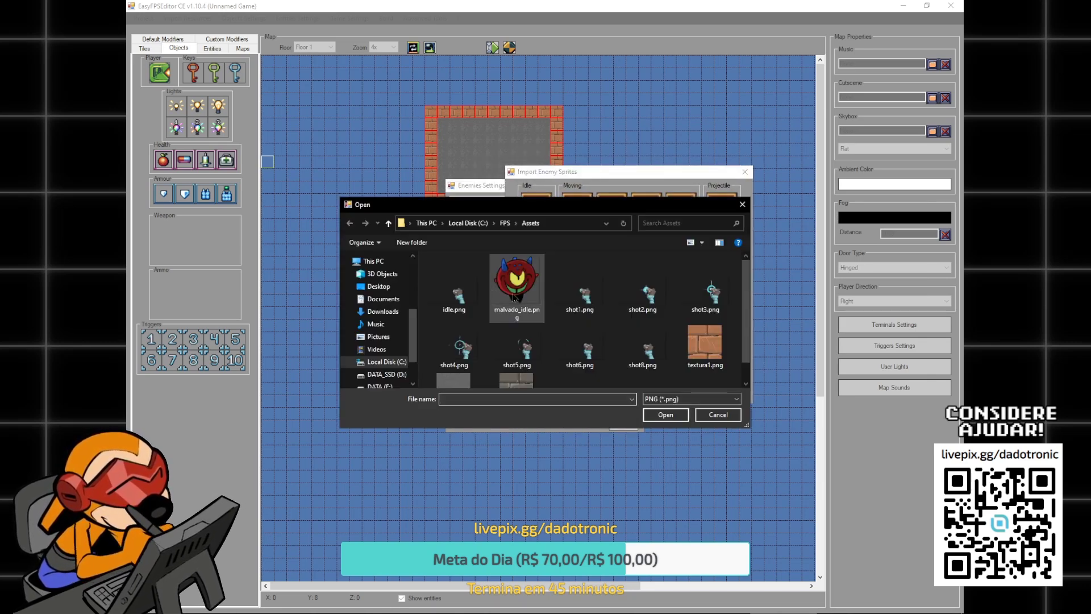
pyautogui.doubleClick(514, 296)
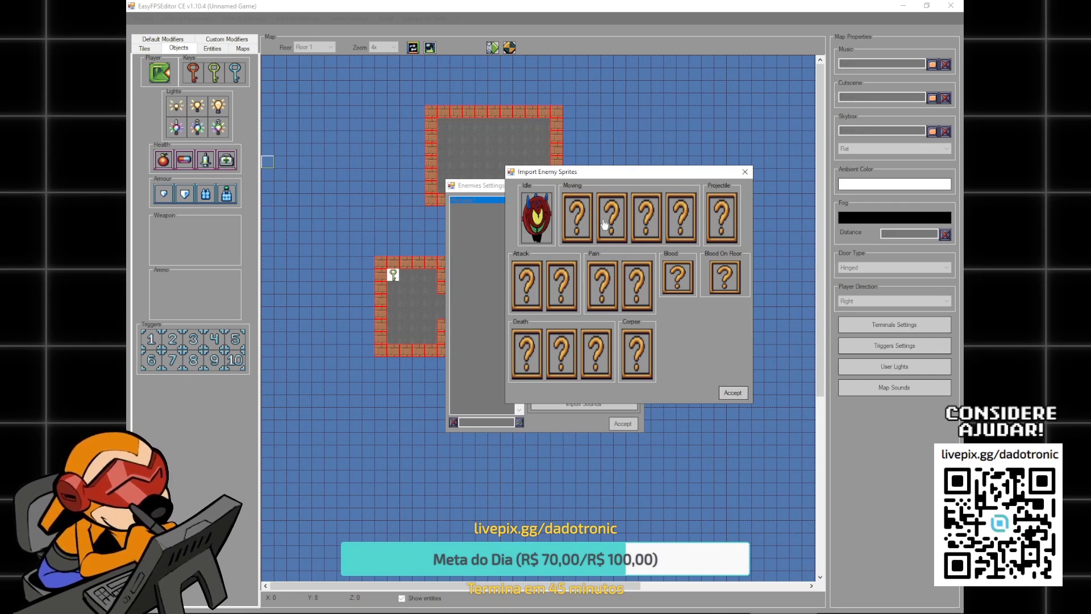
pyautogui.click(731, 392)
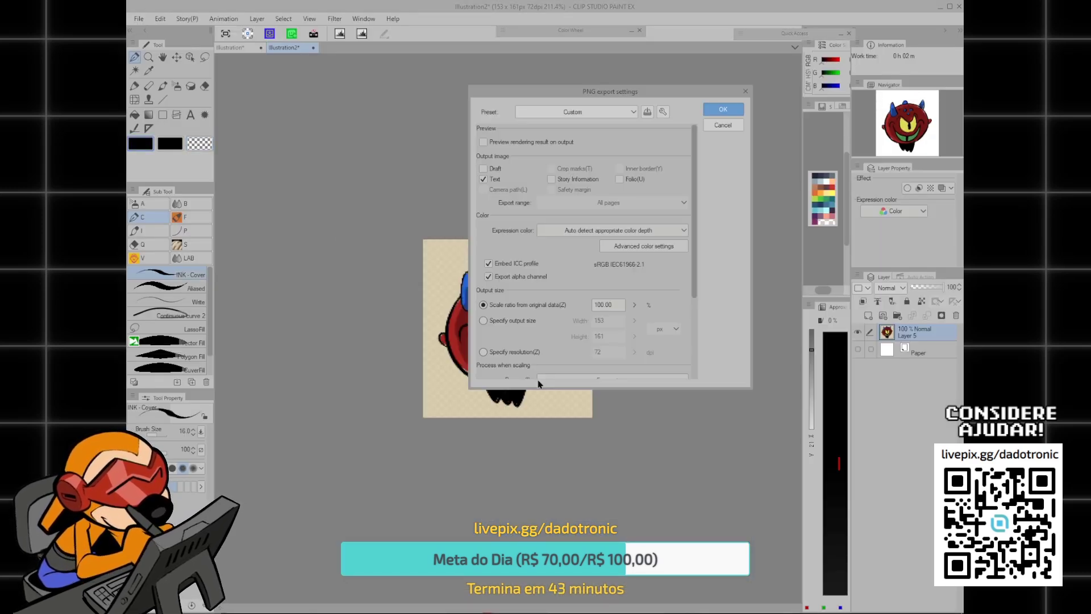
# - Export the monster's 153 x 161 px canvas from Clip Studio Paint as a PNG at 100% scale with its alpha channel
pyautogui.press('Return')
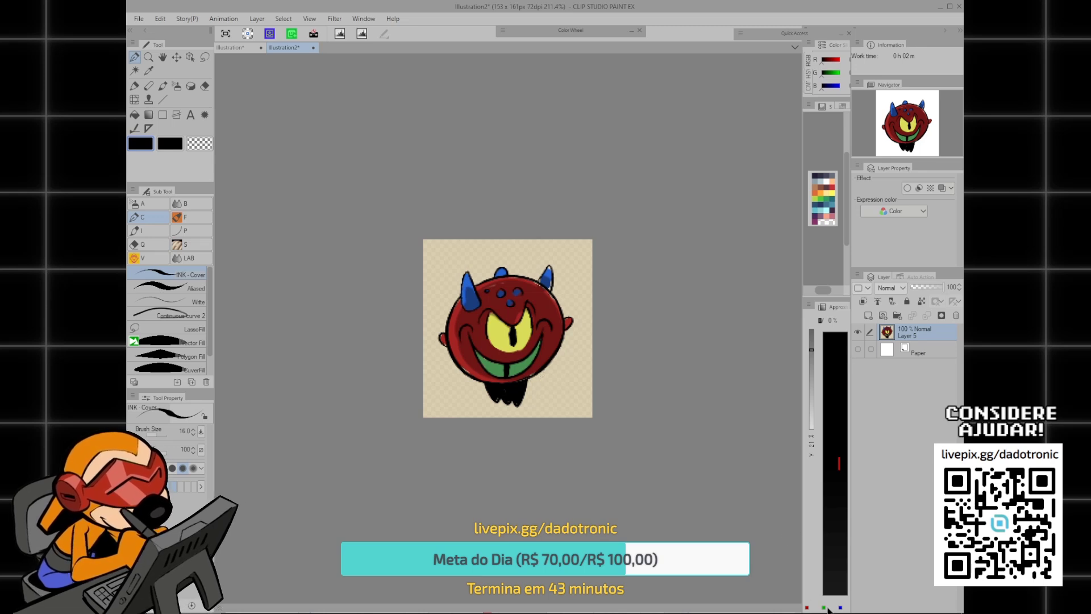
# - Switch to EasyFPSEditor and import the monster's four movement frames as the enemy's Moving sprites
pyautogui.hotkey('alt', 'Tab')
pyautogui.click(608, 389)
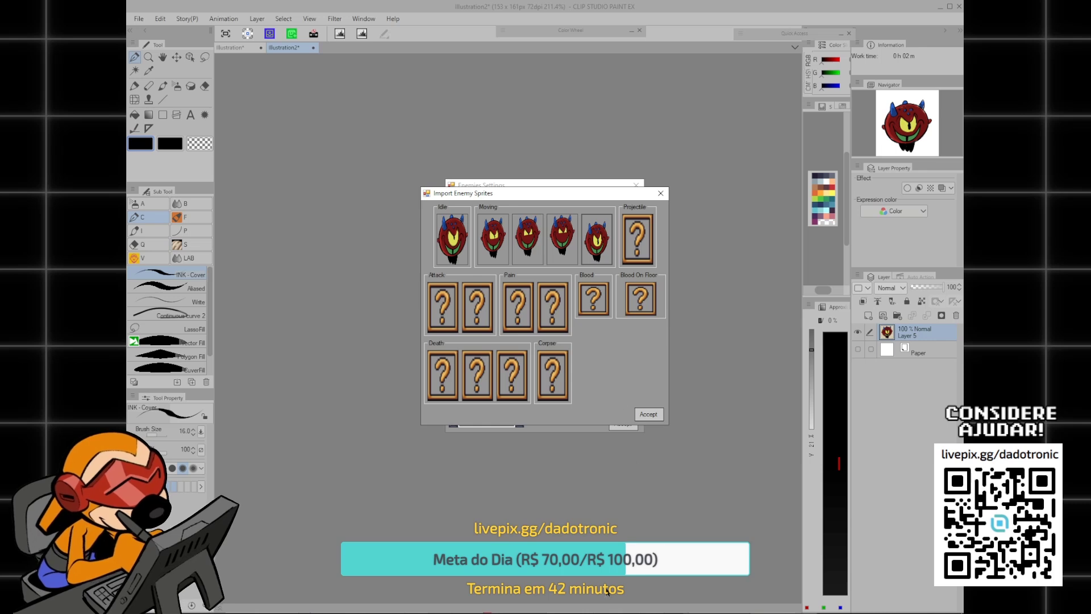
# - Switch to Clip Studio Paint and paint the monster's attack frame with a wide-open black mouth and a dark red tongue
pyautogui.hotkey('alt', 'Tab')
pyautogui.moveTo(491, 345); pyautogui.dragTo(512, 341)
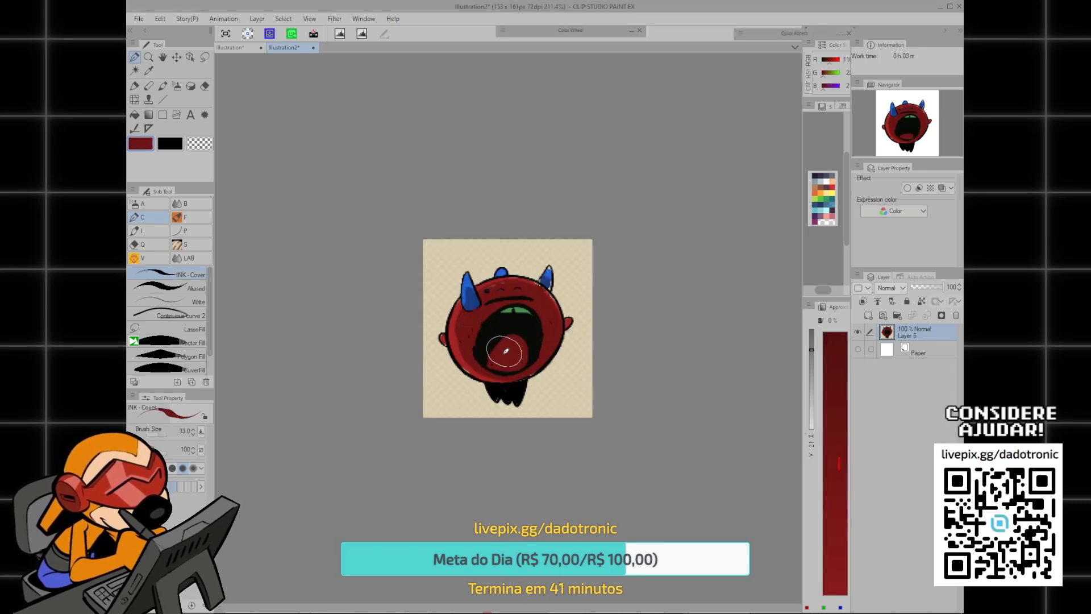
pyautogui.moveTo(501, 350); pyautogui.dragTo(510, 360)
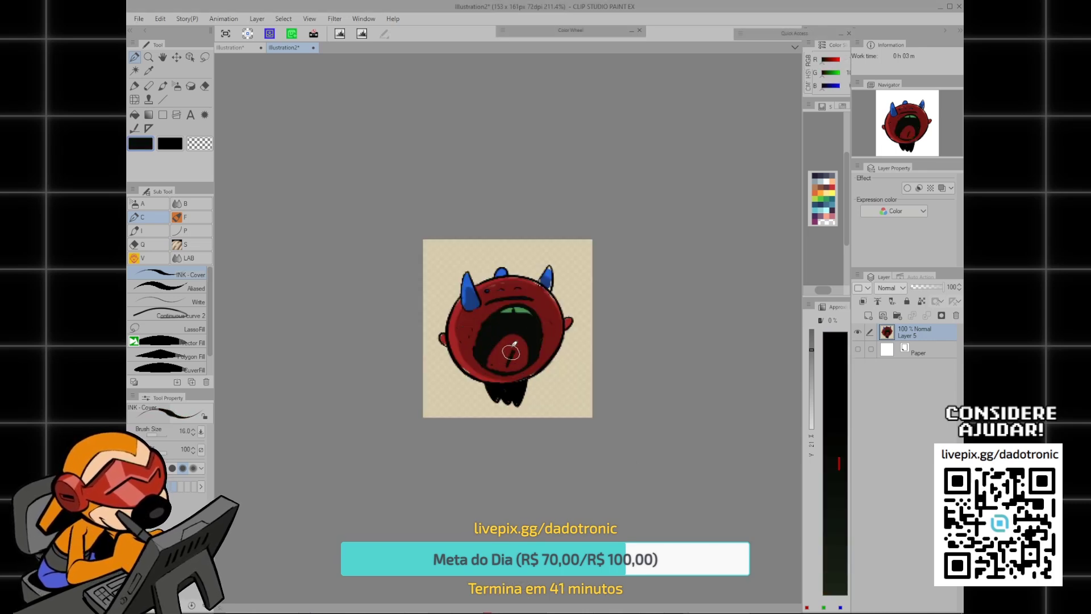
# - Switch to EasyFPSEditor, import the two open-mouthed frames as the Attack sprites, and accept the sprite and enemy settings
pyautogui.hotkey('alt', 'Tab')
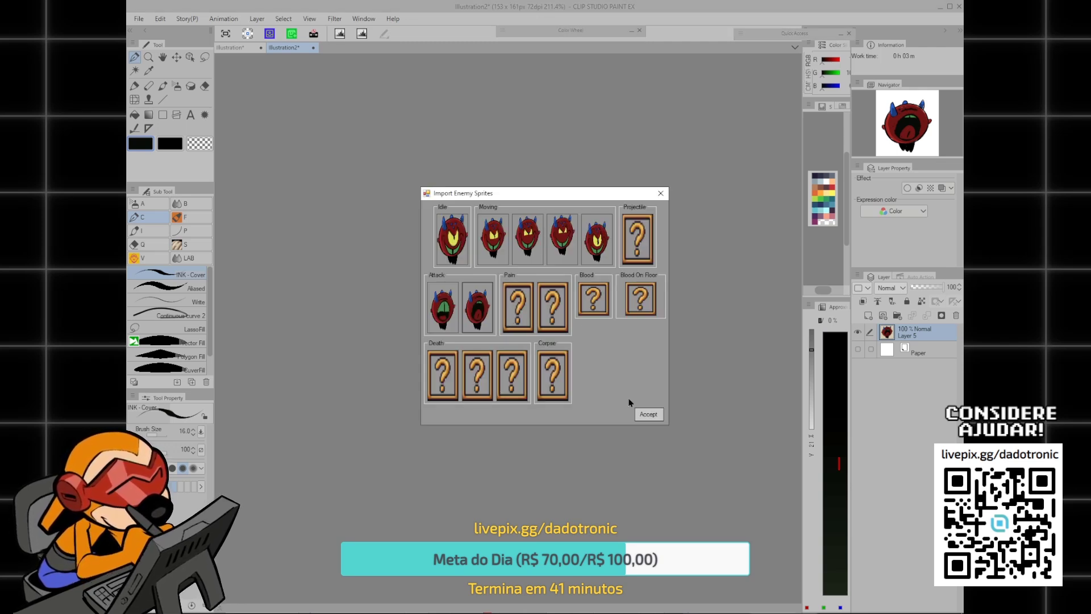
pyautogui.click(646, 414)
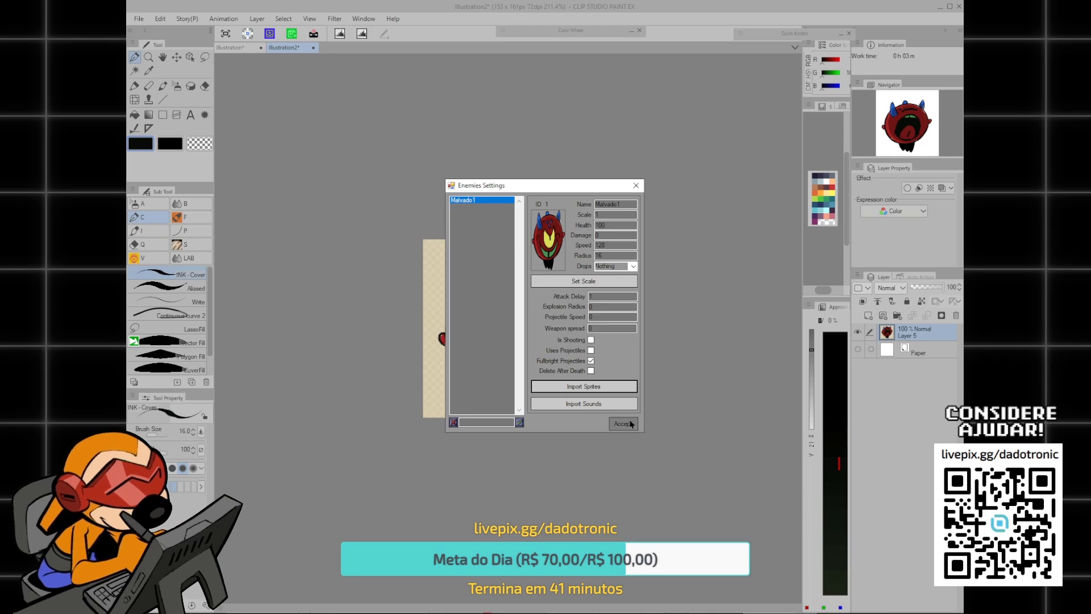
pyautogui.click(623, 423)
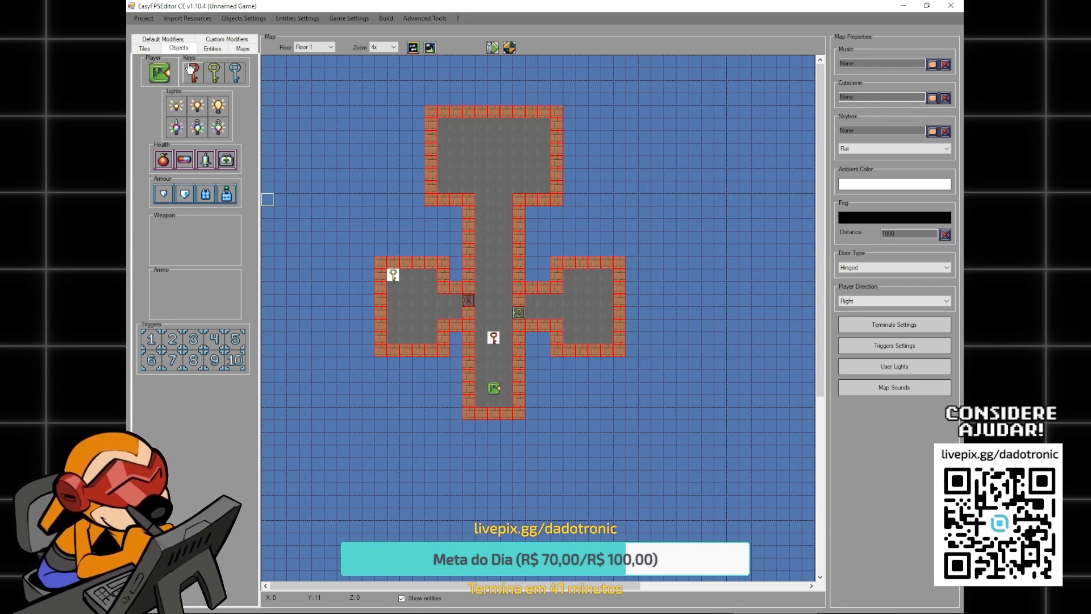
# - Place the Malvado1 enemy once in the upper central corridor and twice in the room behind the green-key door
pyautogui.click(164, 39)
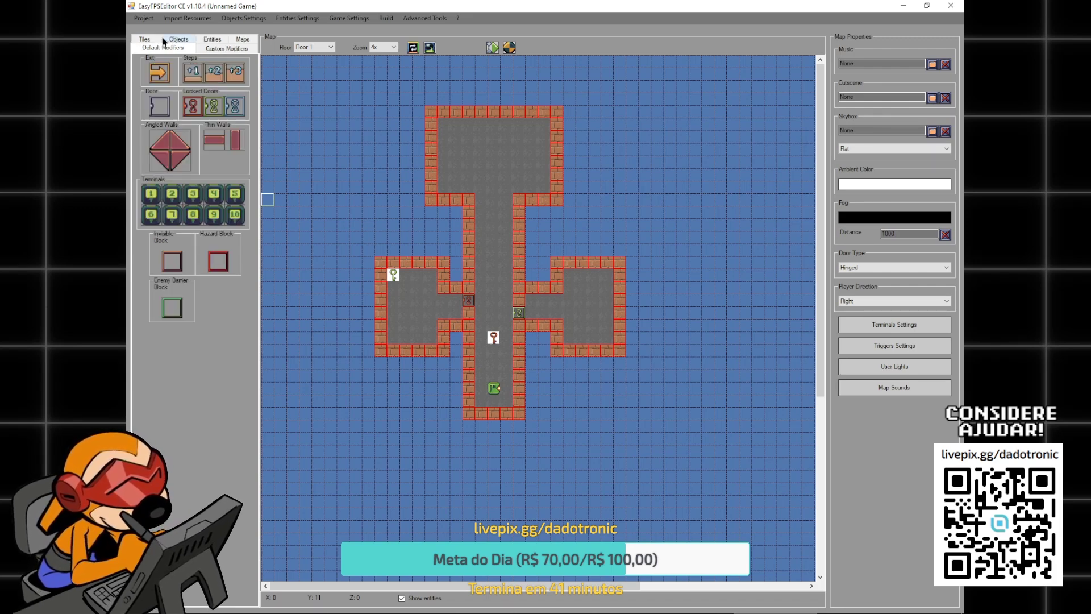
pyautogui.click(218, 50)
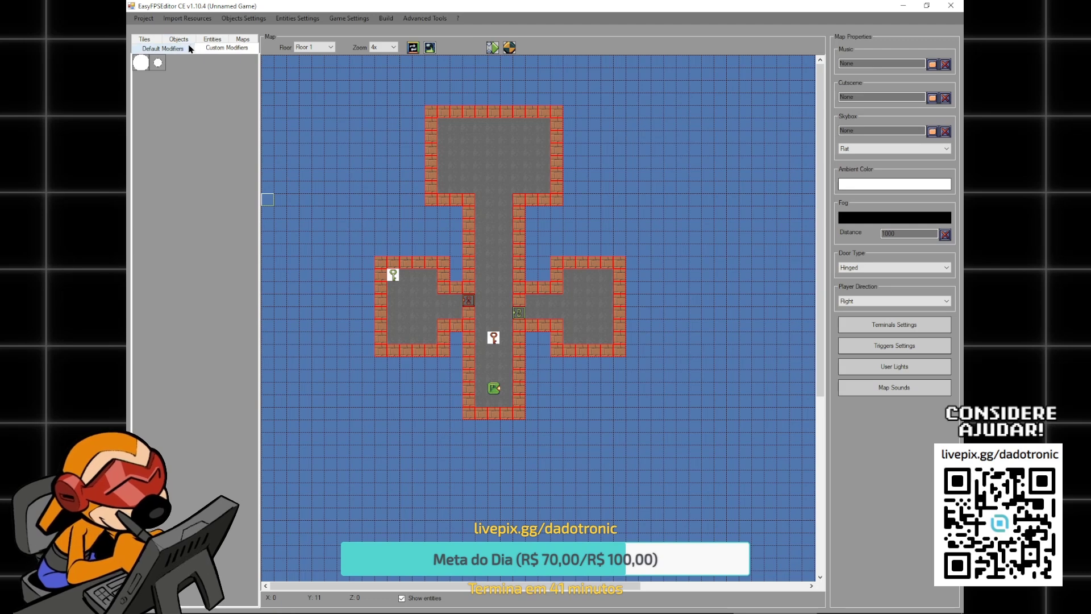
pyautogui.click(203, 40)
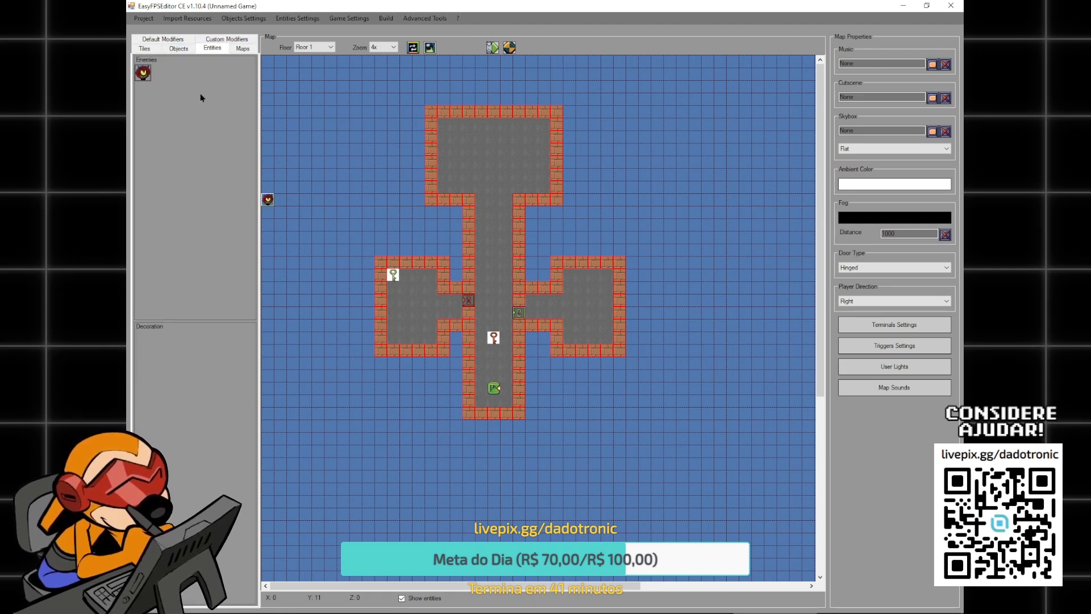
pyautogui.moveTo(488, 302); pyautogui.dragTo(493, 326)
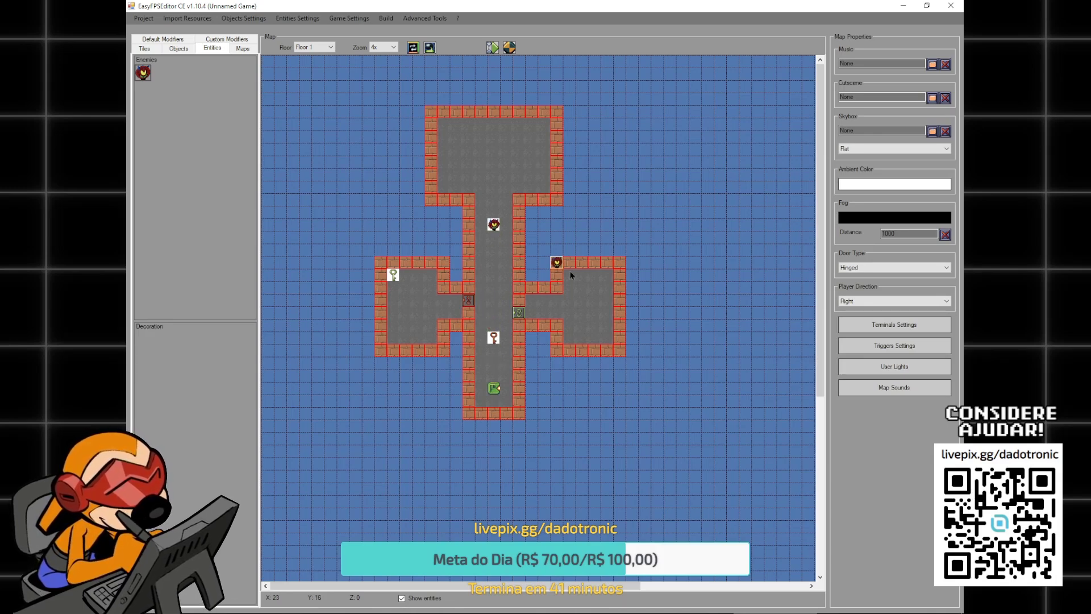
pyautogui.click(595, 327)
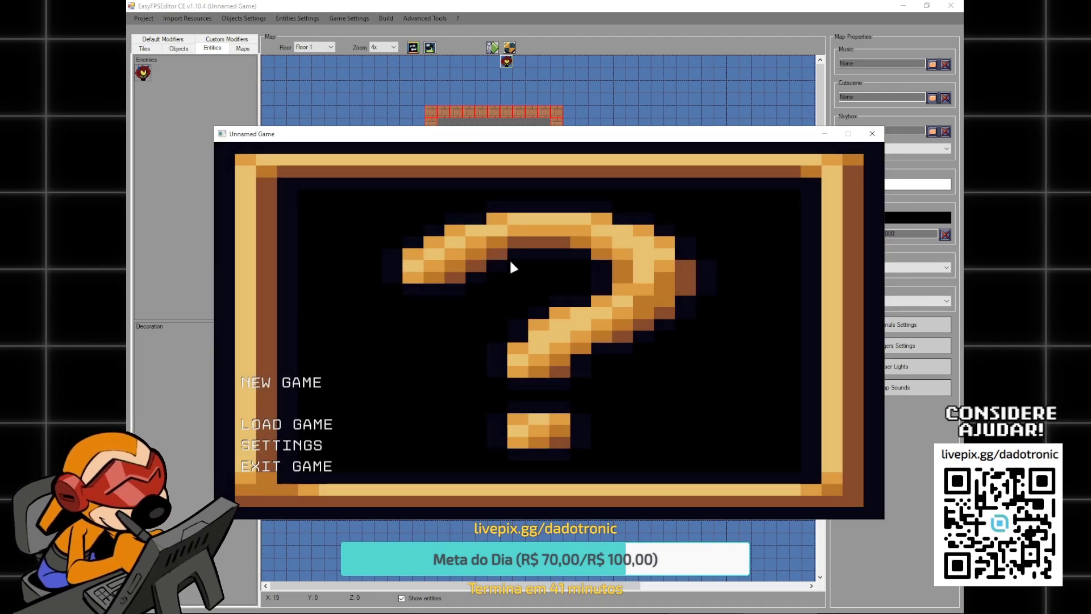
# - Playtest a new game by approaching the monster in the corridor and shooting it repeatedly at close range, and exit the game
pyautogui.press('Return')
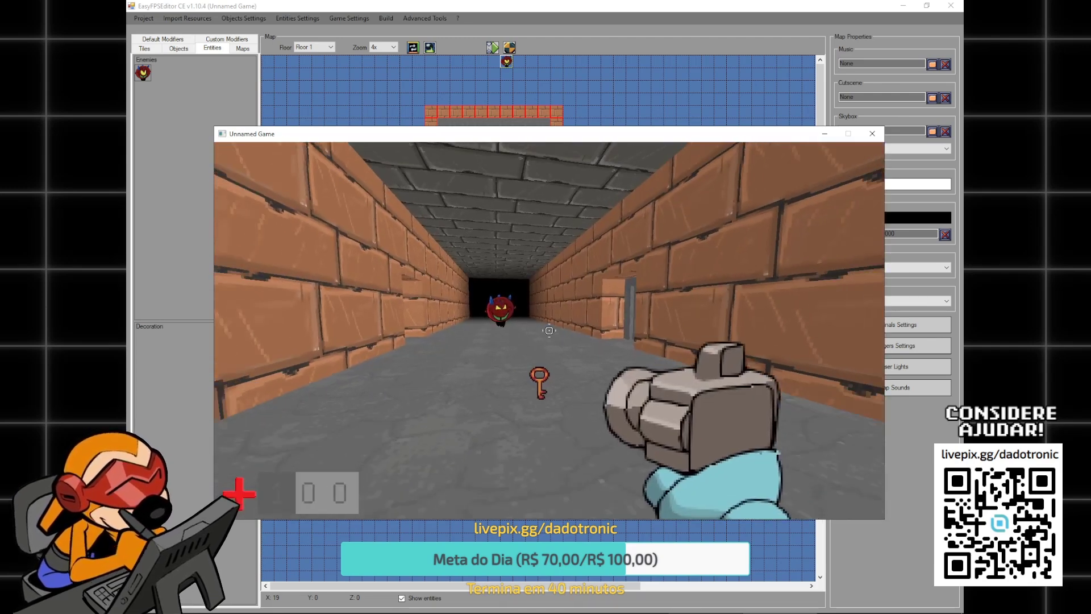
pyautogui.press('s')
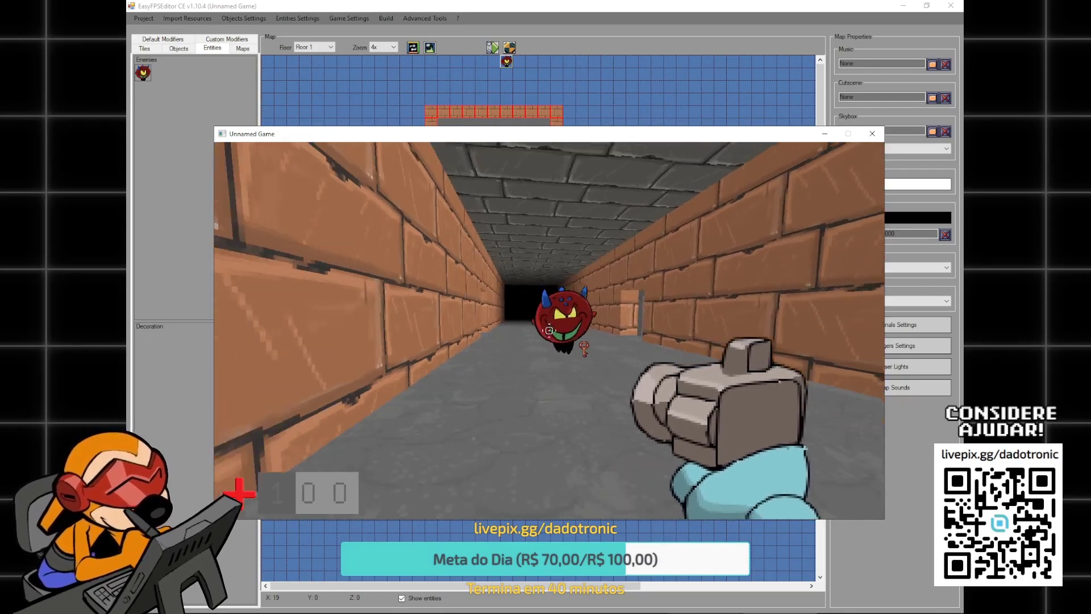
pyautogui.click(549, 330)
pyautogui.press('d')
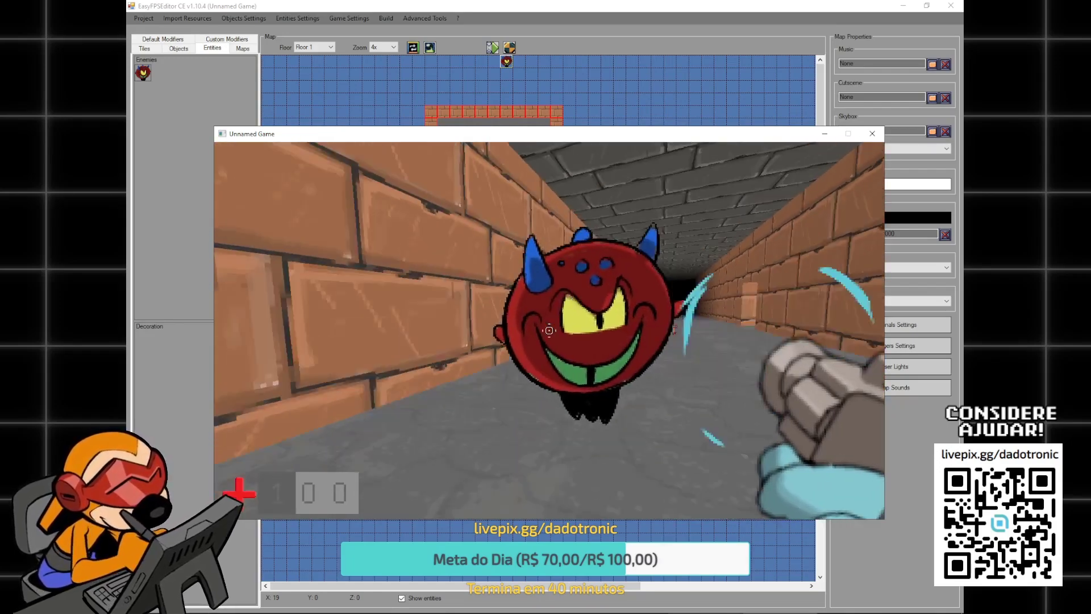
pyautogui.click(549, 330)
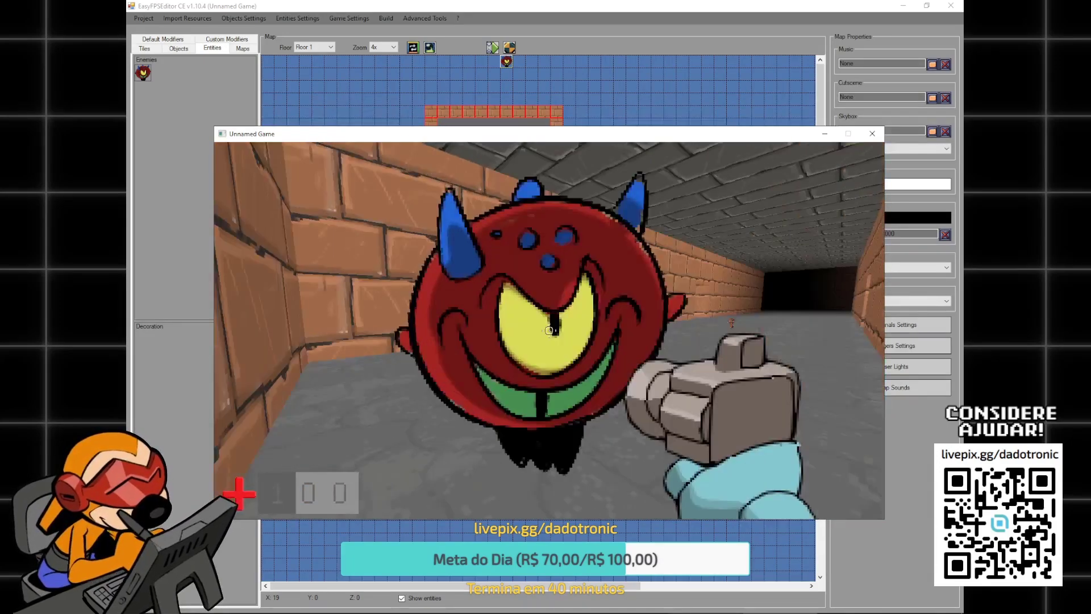
pyautogui.click(549, 330)
pyautogui.click(549, 330)
pyautogui.click(549, 331)
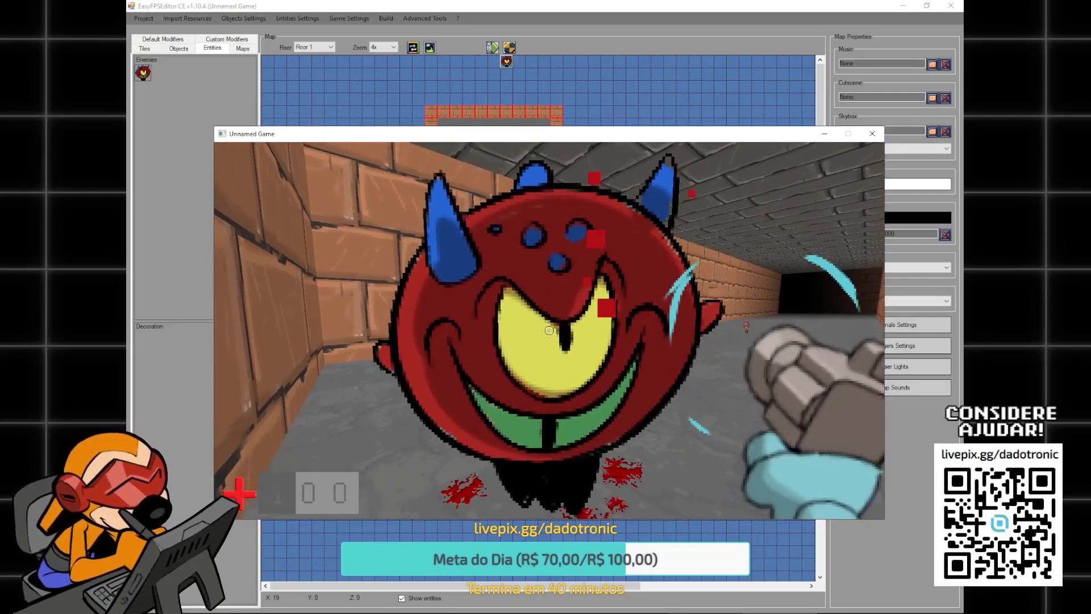
pyautogui.click(549, 331)
pyautogui.click(549, 330)
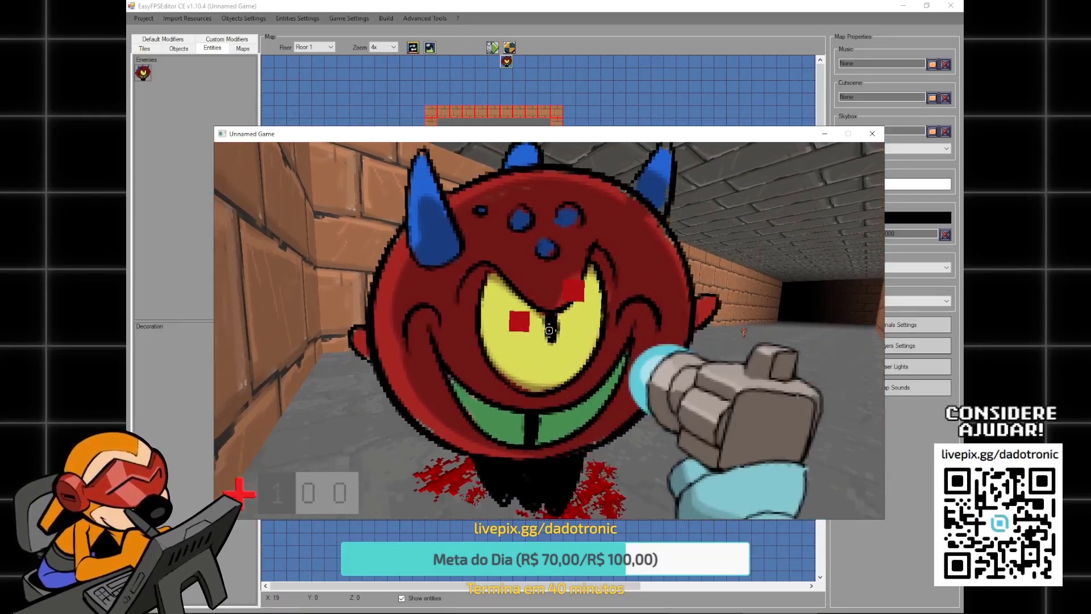
pyautogui.click(549, 330)
pyautogui.click(549, 330)
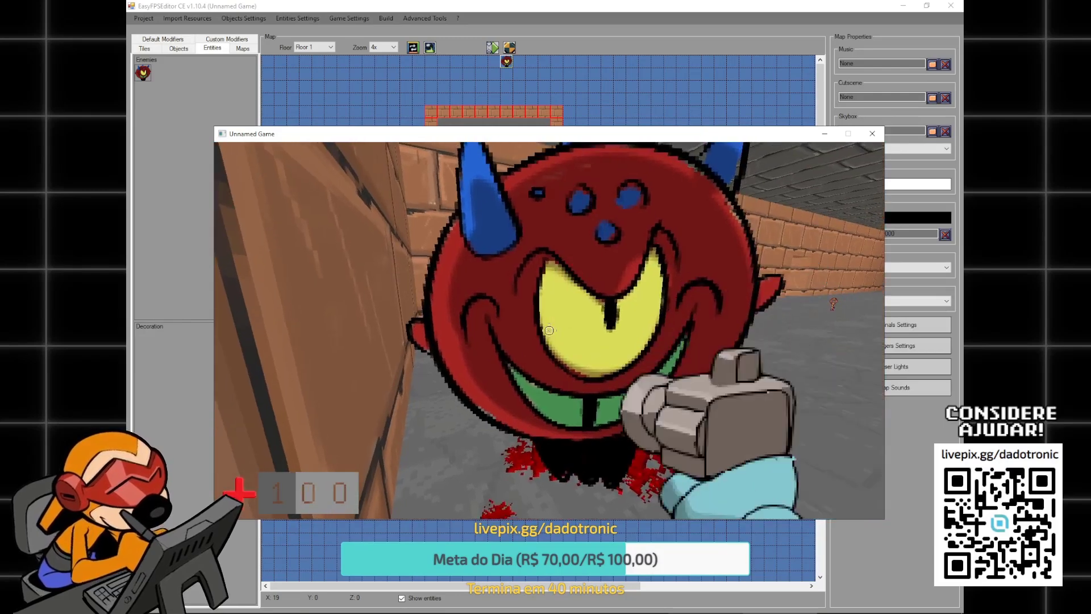
pyautogui.click(549, 330)
pyautogui.press('Escape')
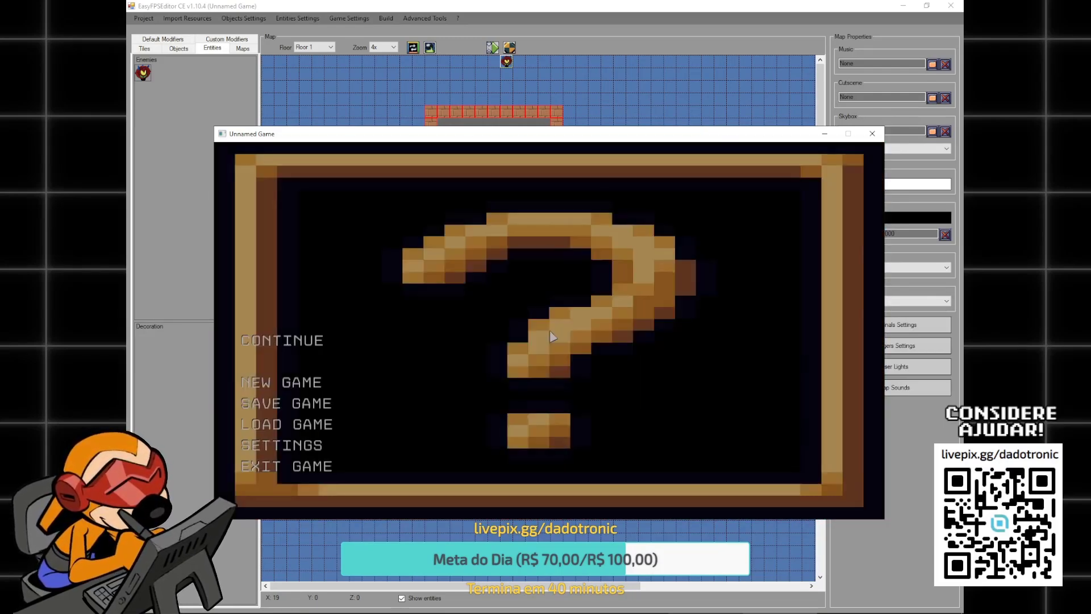
pyautogui.click(325, 466)
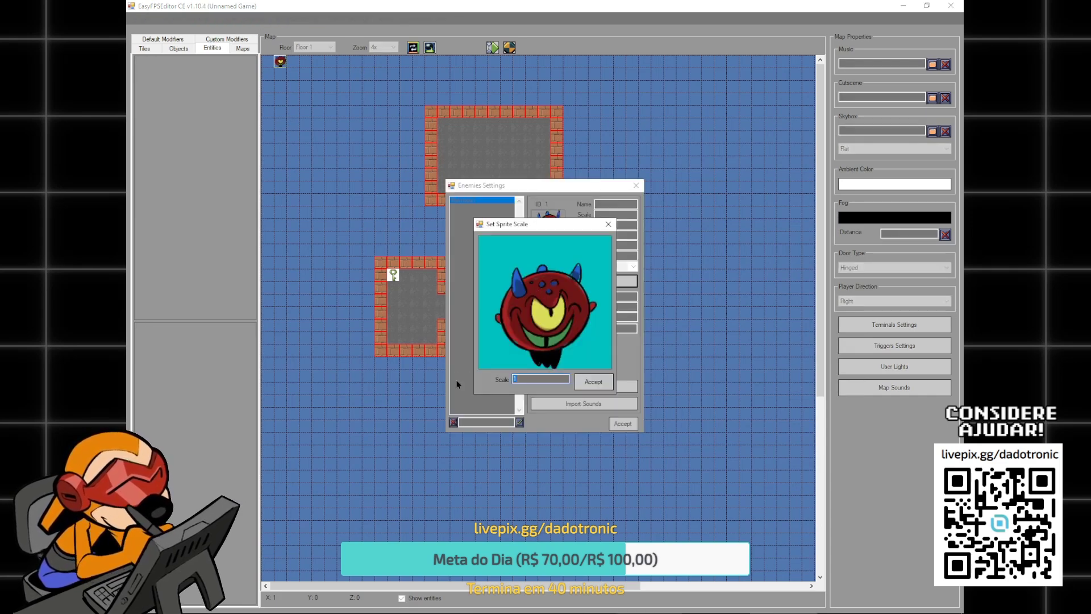
# - Try sprite scales of 4 and 3 for Malvado1 and accept the enemy settings
pyautogui.write('4')
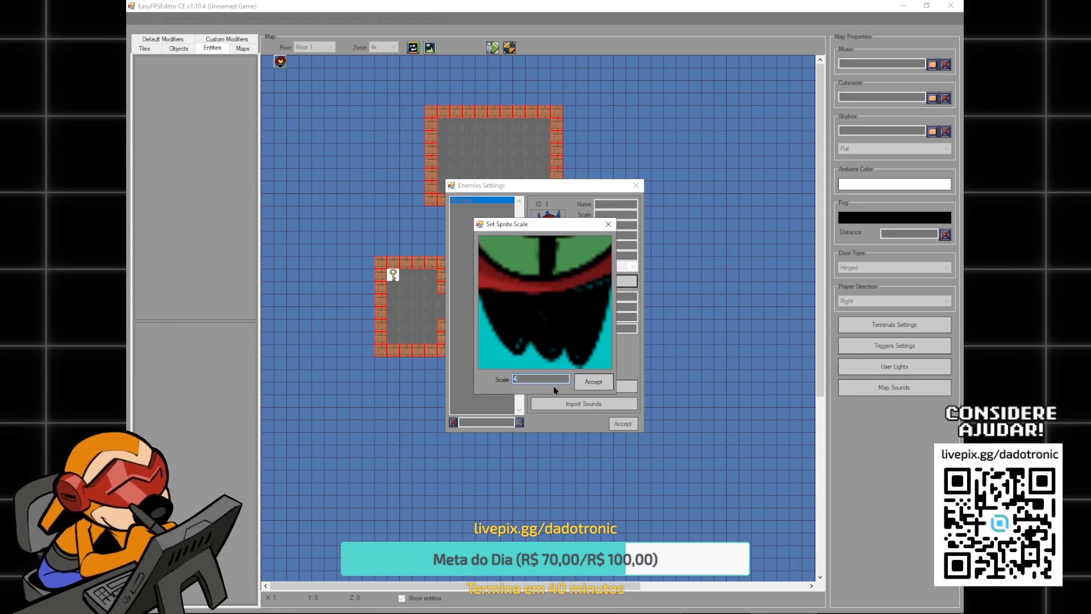
pyautogui.click(593, 382)
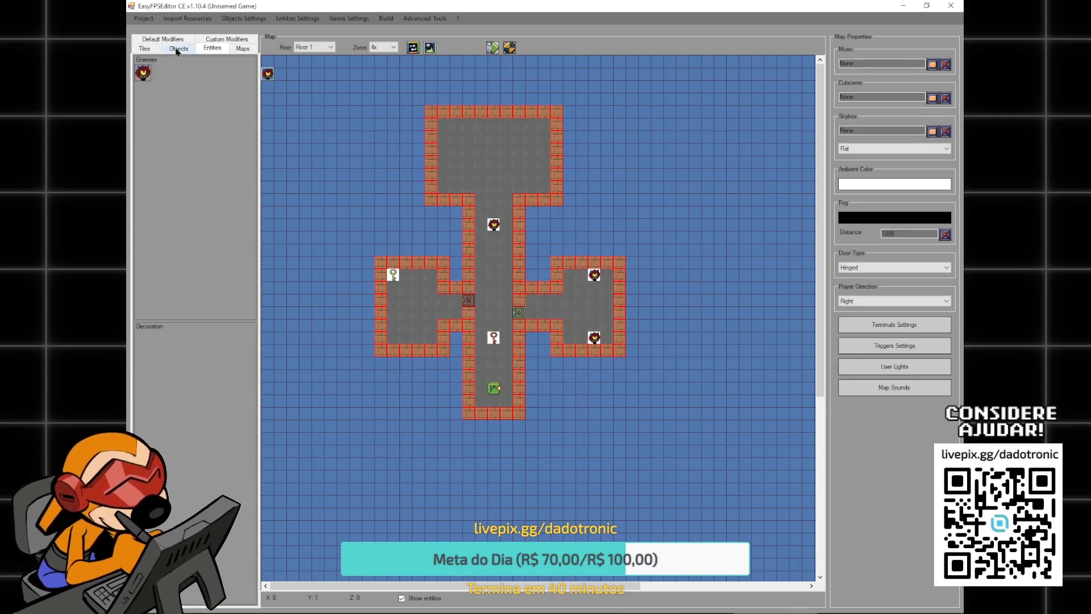
# - Review the Camera weapon's damage in the weapon settings and accept the dialog
pyautogui.click(240, 21)
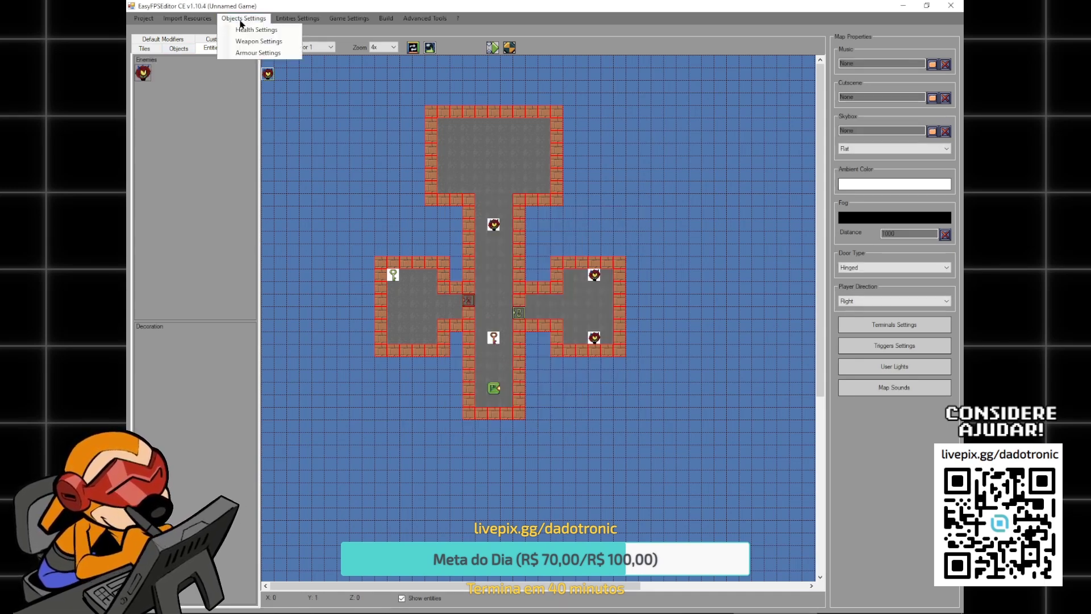
pyautogui.click(263, 42)
pyautogui.click(471, 202)
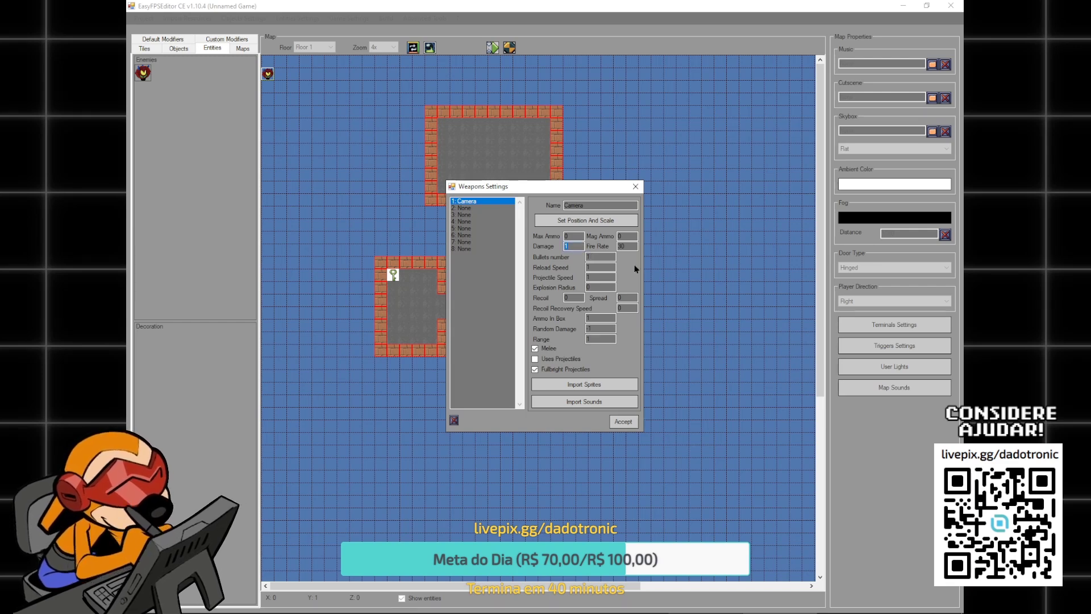
pyautogui.click(623, 421)
# - Set Malvado1's sprite scale to 2 in the enemy settings and accept the change
pyautogui.click(298, 19)
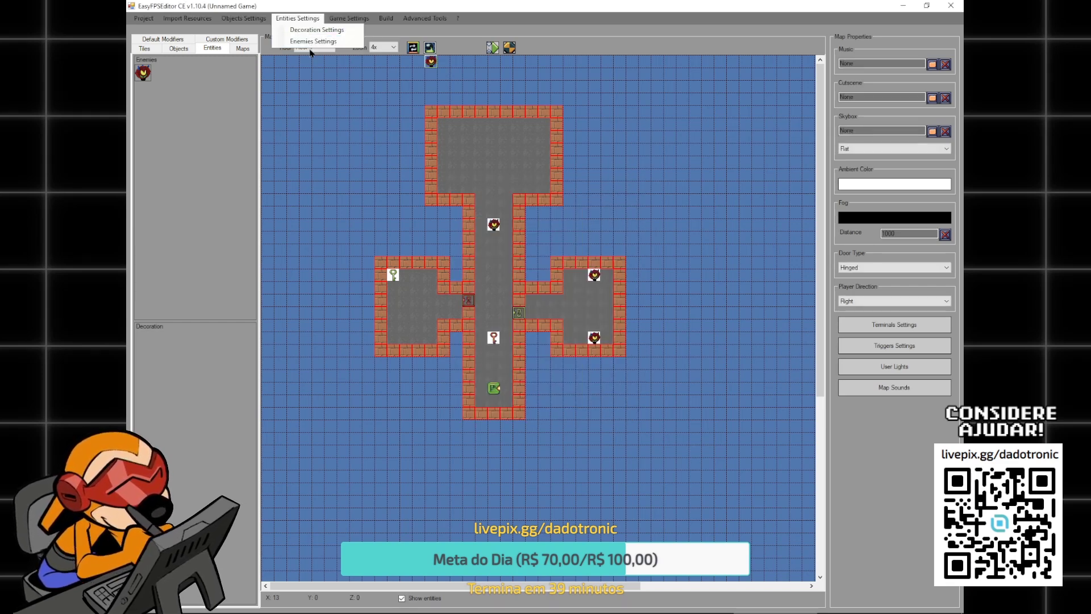
pyautogui.click(310, 43)
pyautogui.click(463, 200)
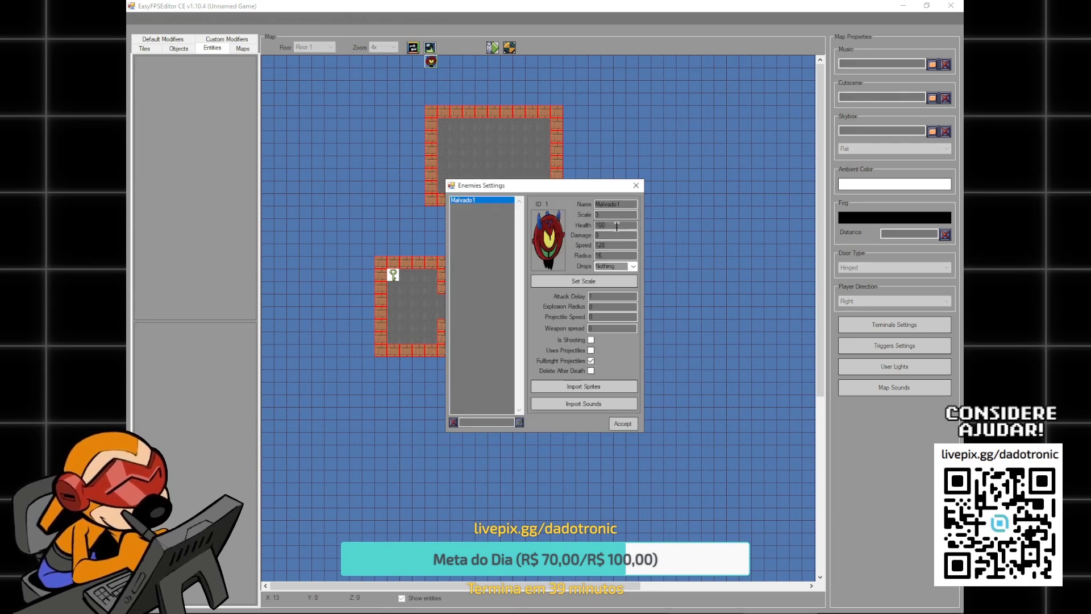
pyautogui.click(591, 281)
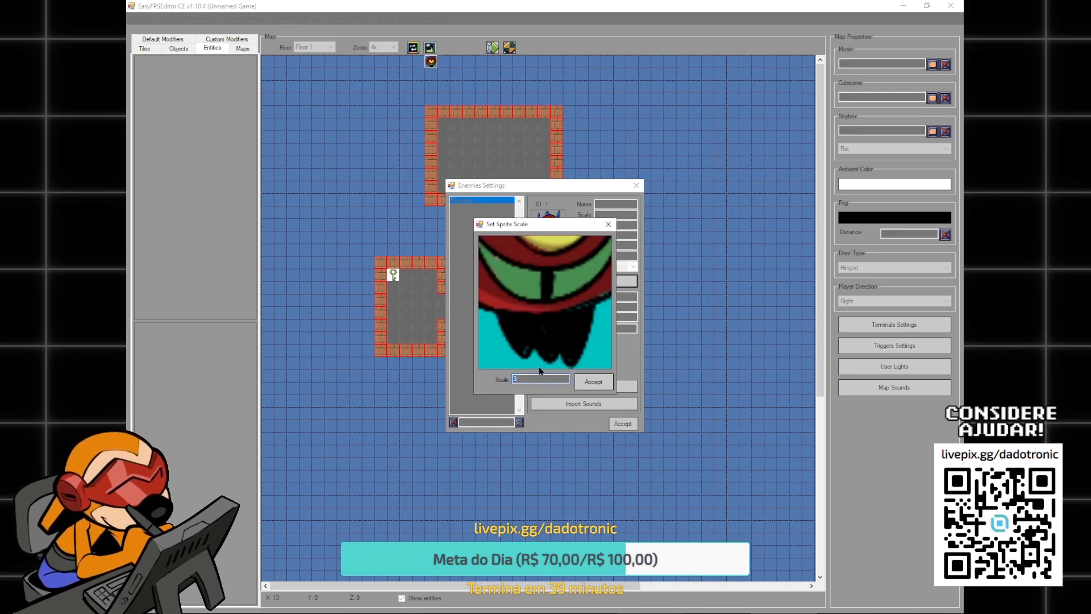
pyautogui.write('2')
pyautogui.click(594, 381)
pyautogui.click(623, 423)
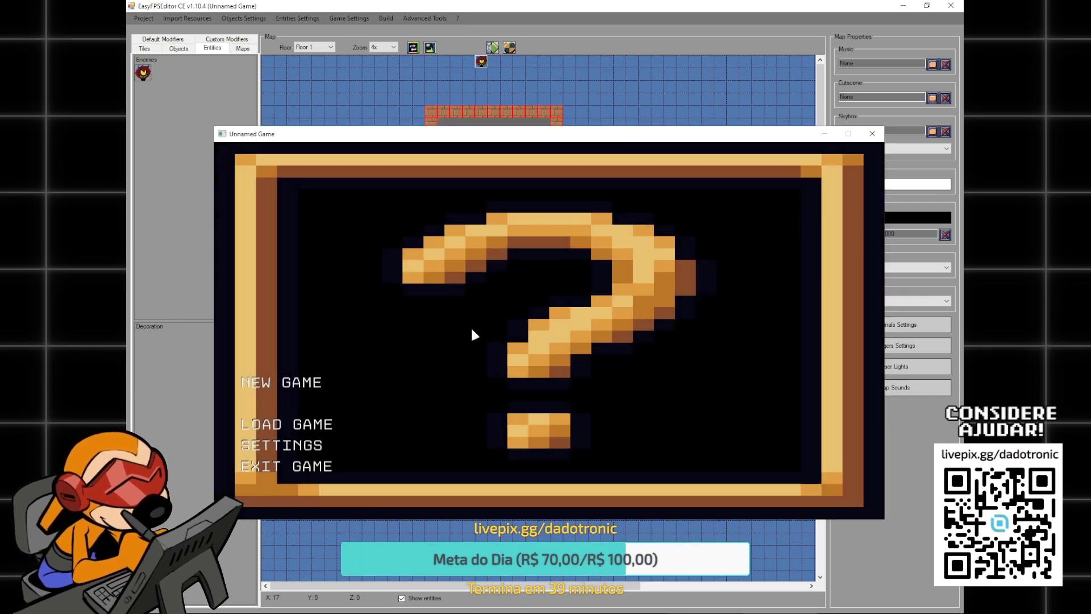
# - Playtest the rescaled monster in a new game by collecting the red key and shooting the enemy in the corridor, and exit
pyautogui.click(262, 382)
pyautogui.press('w')
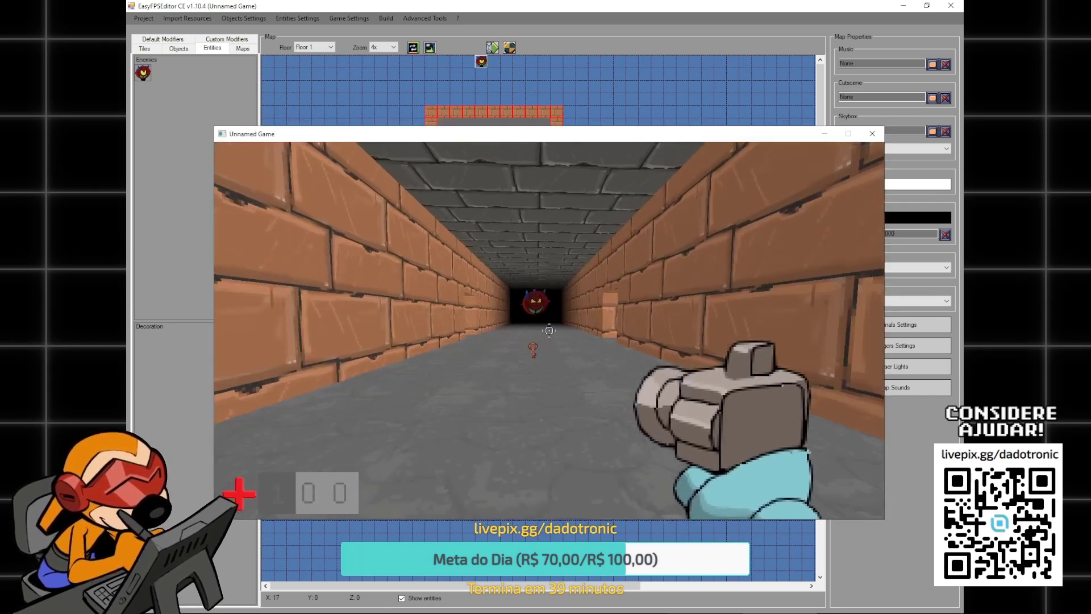
pyautogui.click(549, 330)
pyautogui.press('w')
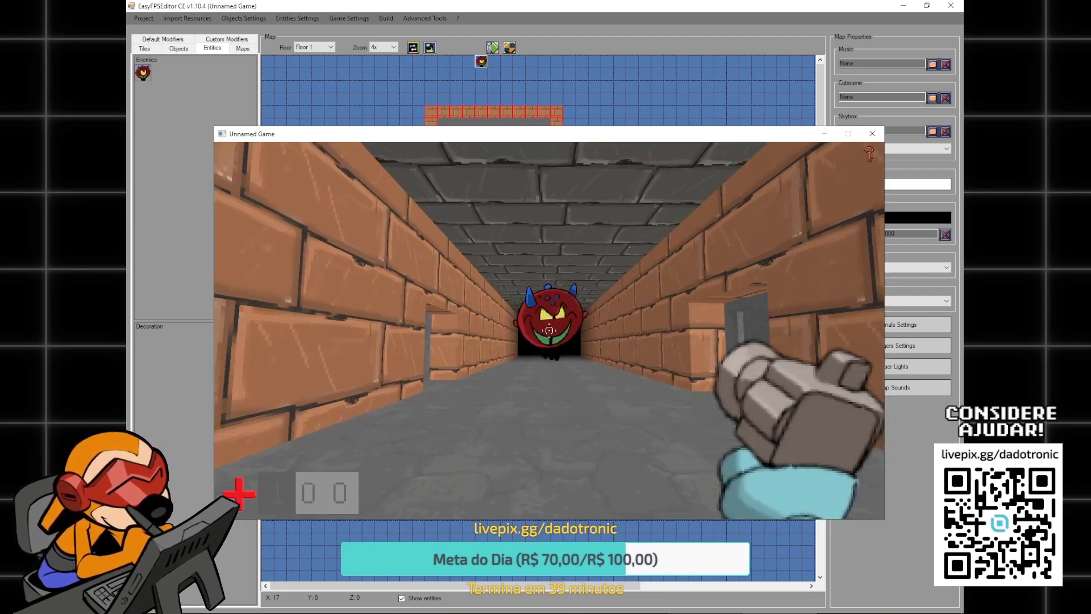
pyautogui.click(549, 330)
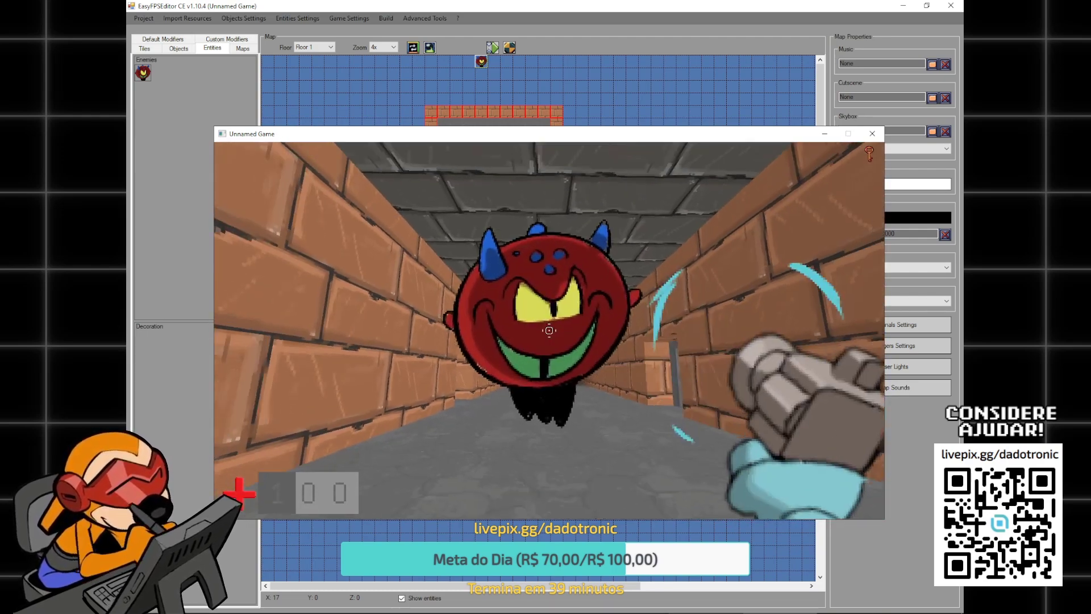
pyautogui.click(549, 330)
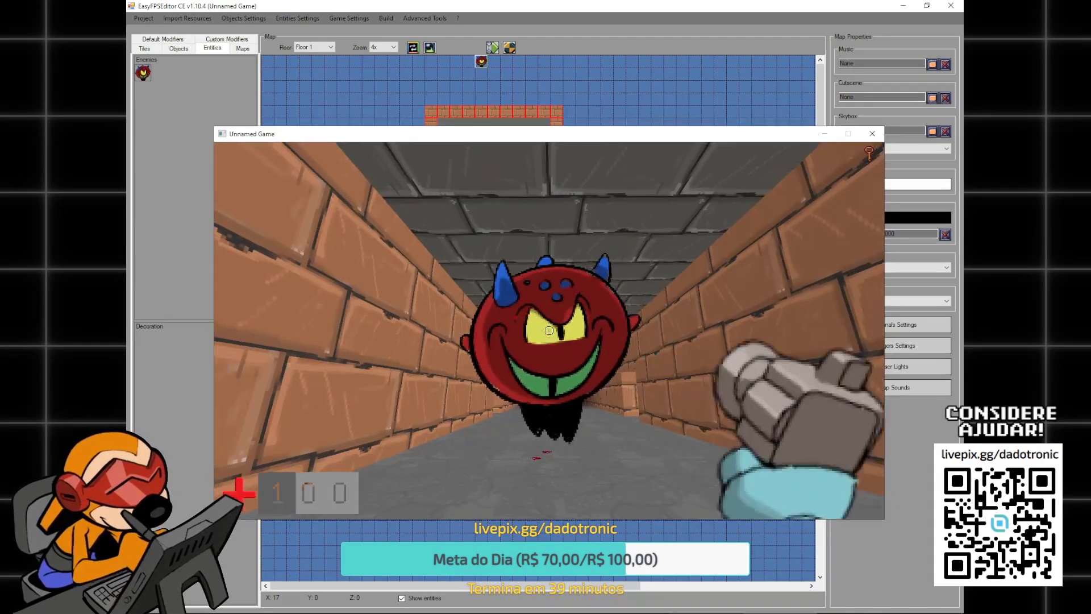
pyautogui.click(549, 330)
pyautogui.click(549, 330)
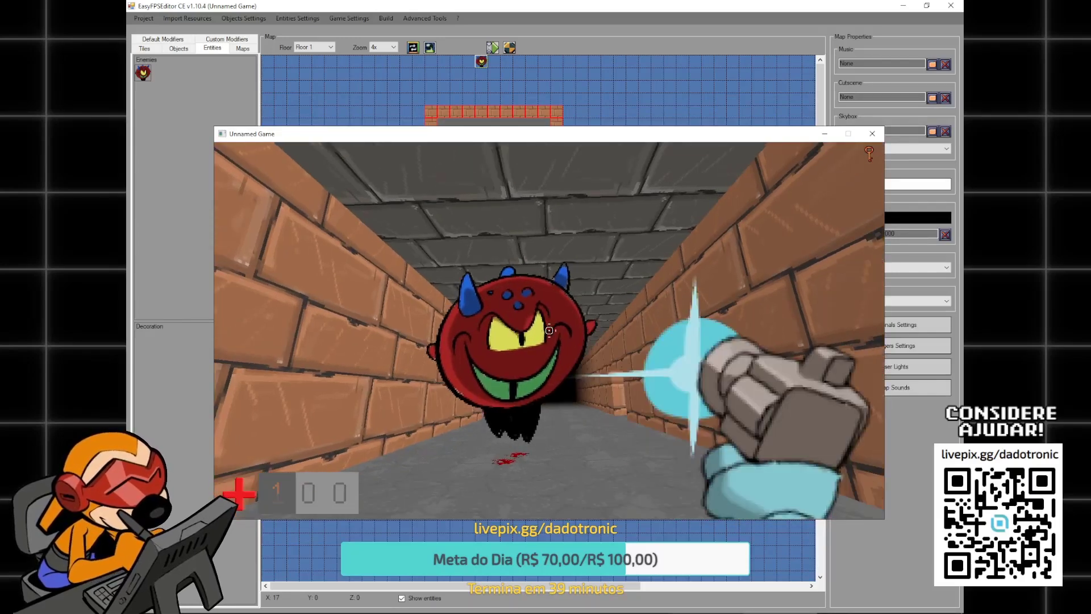
pyautogui.press('Escape')
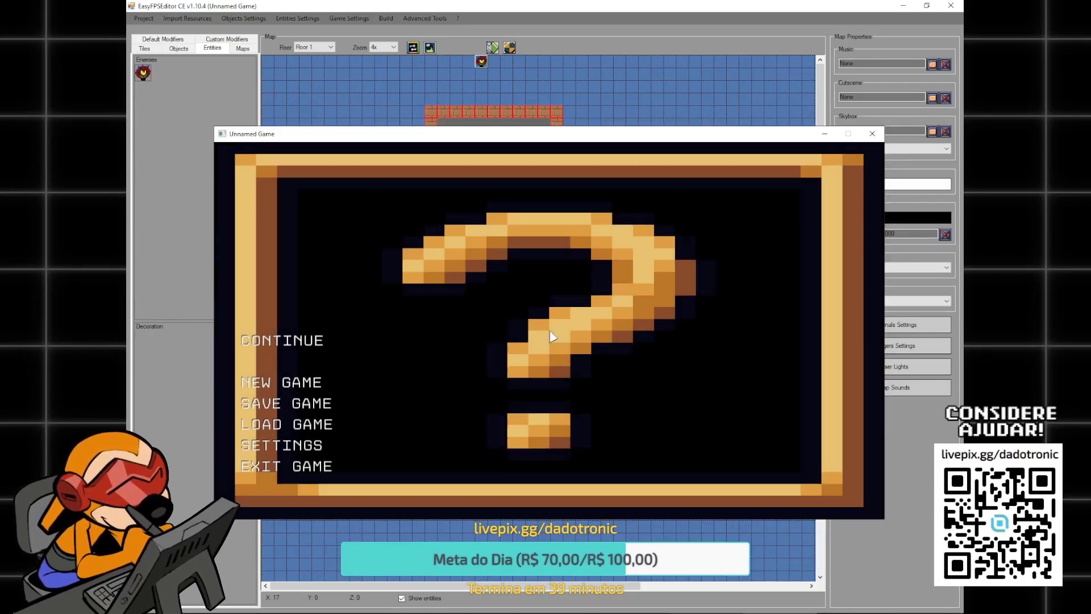
pyautogui.click(301, 468)
# - Switch to Clip Studio Paint and start exporting the striped death sprite as a single-layer PNG in the FPS Assets folder
pyautogui.hotkey('alt', 'Tab')
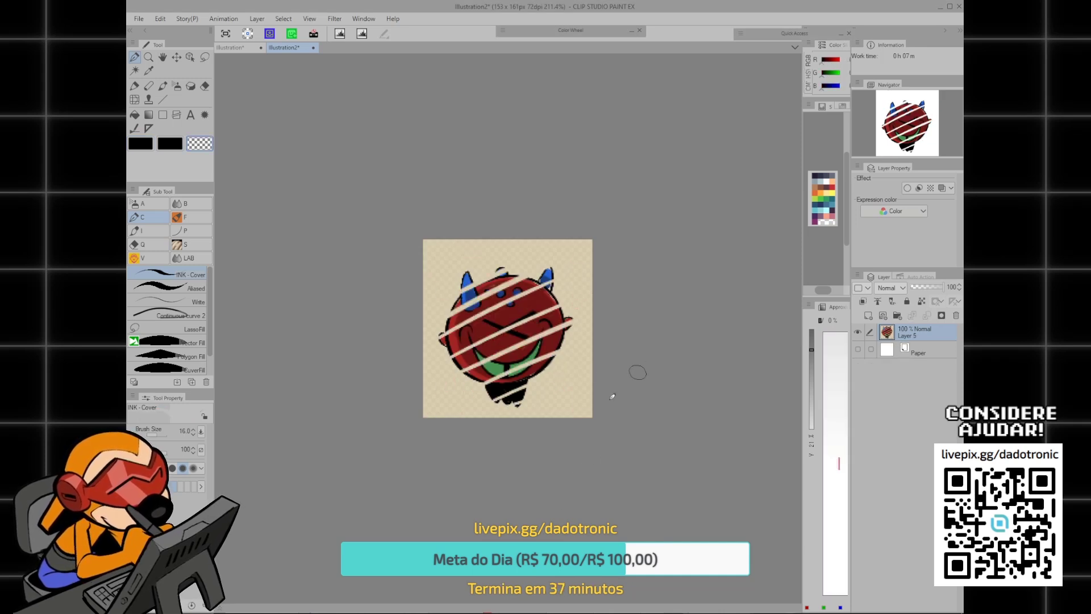
pyautogui.hotkey('ctrl', 'shift', 'e')
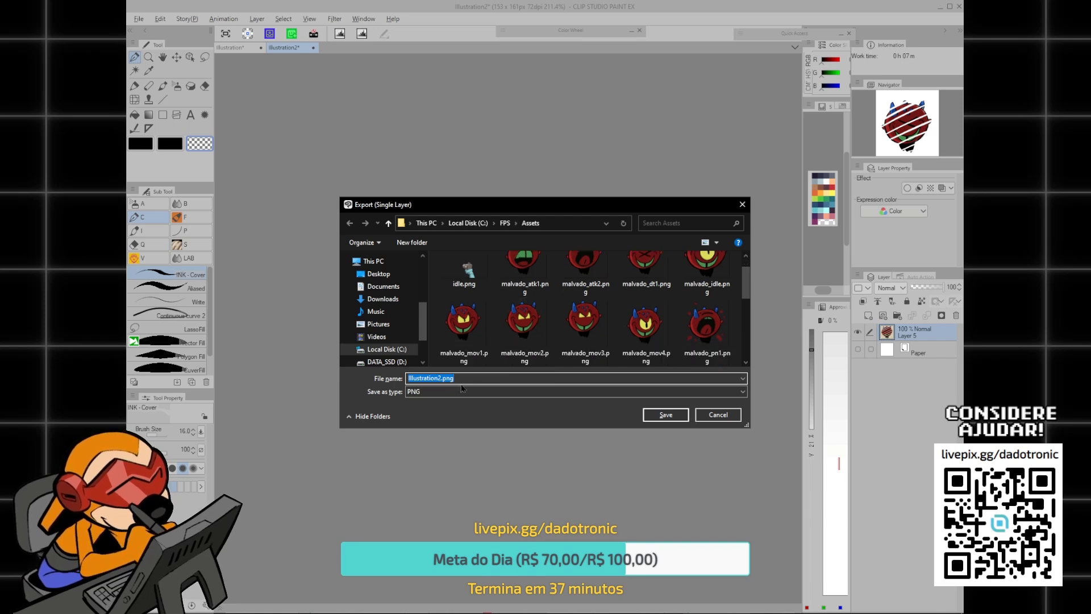
pyautogui.scroll(-1, 511, 349)
pyautogui.scroll(2, 478, 340)
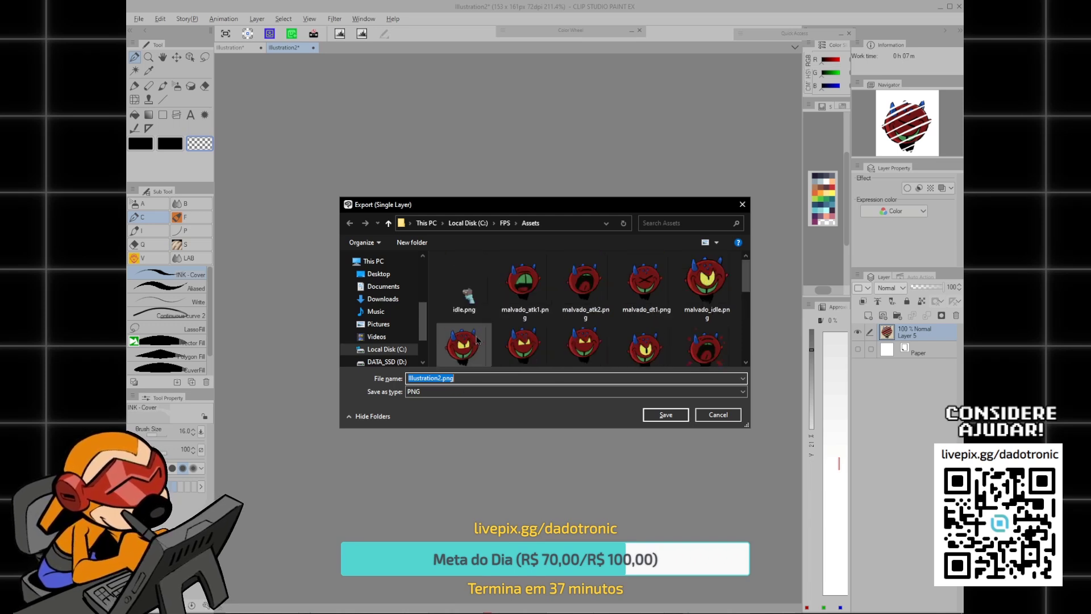
pyautogui.scroll(-1, 544, 302)
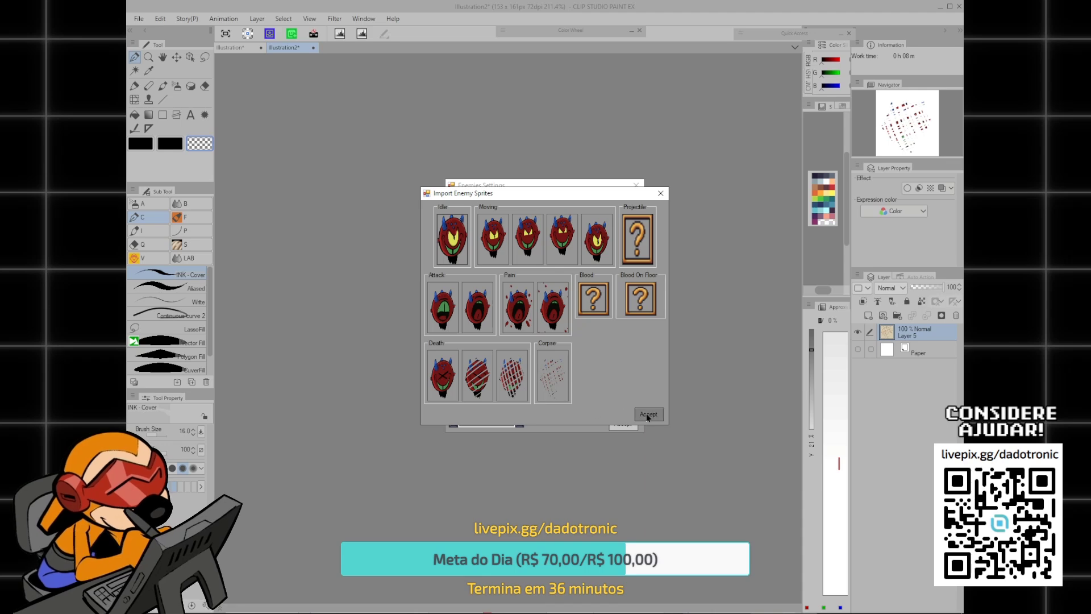
# - Accept the imported death and corpse sprites for Malvado1 and close the enemy settings
pyautogui.click(647, 415)
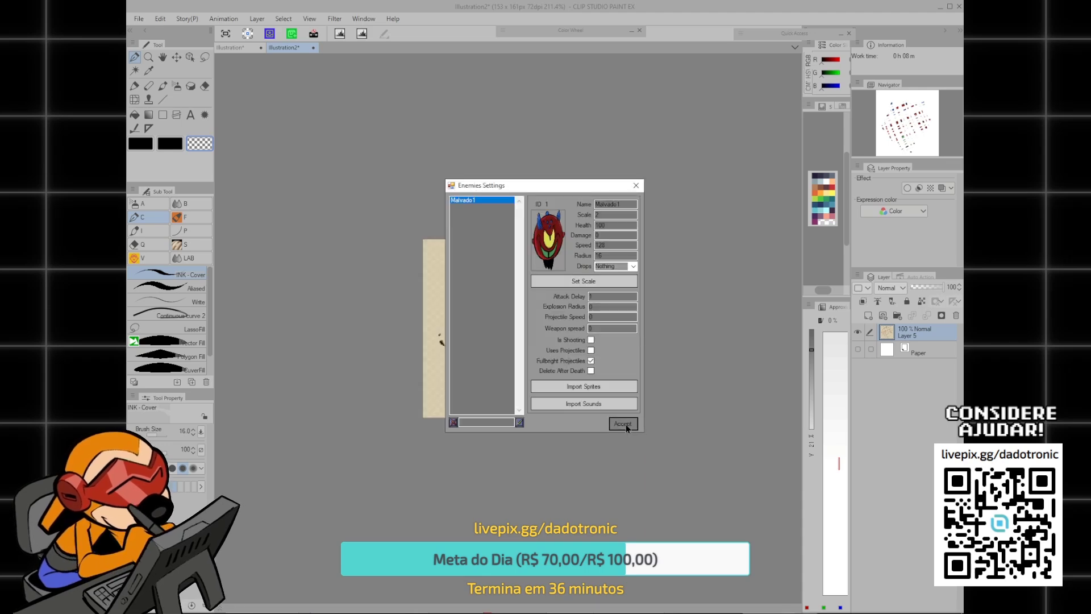
pyautogui.click(625, 424)
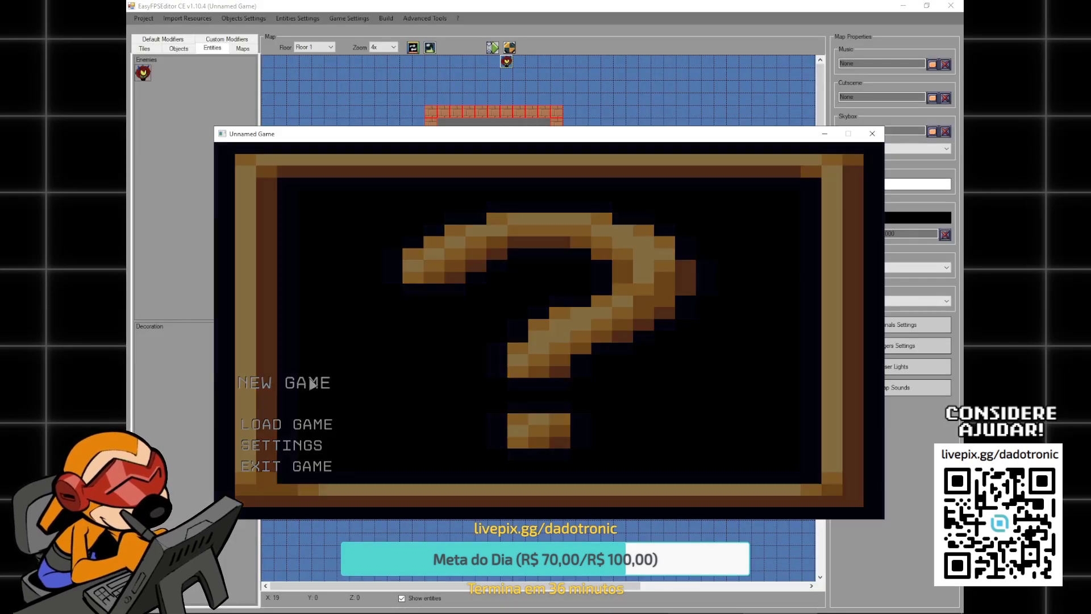
# - Playtest the death sprites in a new game by collecting the red key and shooting the enemy in the corridor
pyautogui.press('Return')
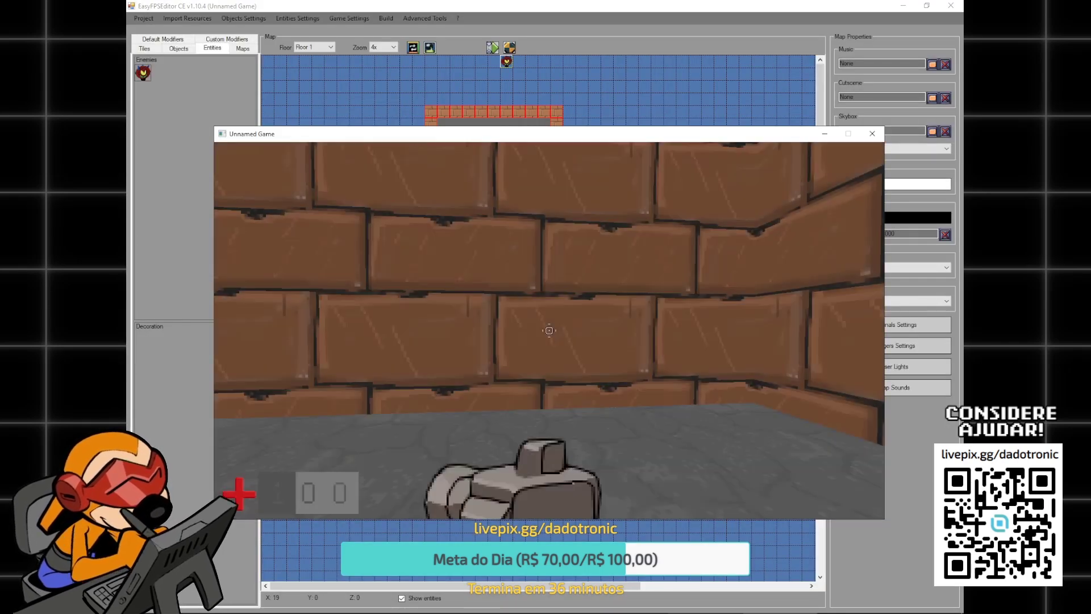
pyautogui.press('w')
pyautogui.click(549, 330)
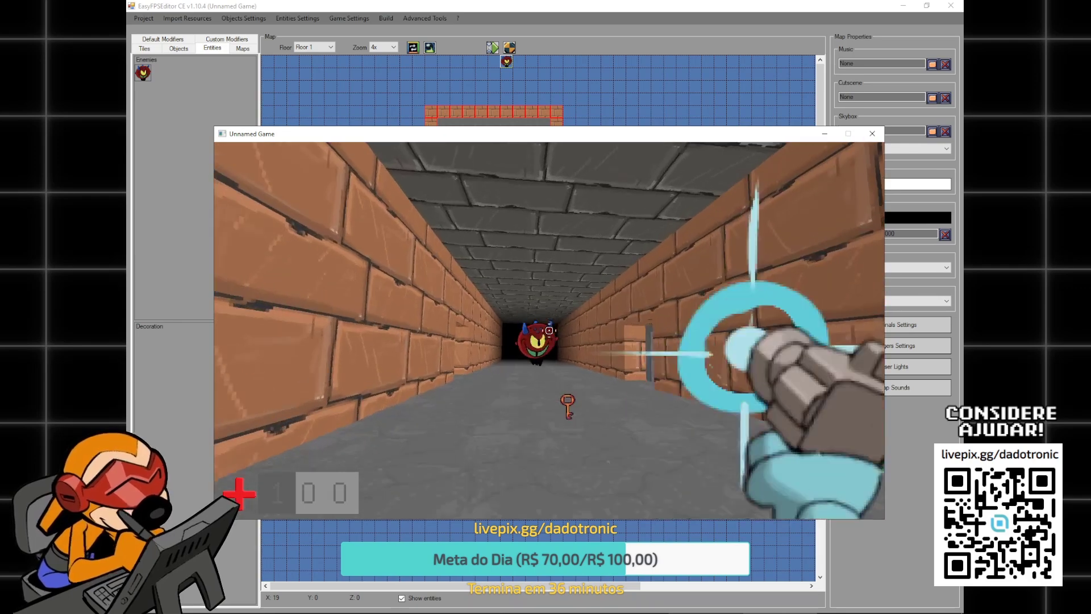
pyautogui.press('w')
pyautogui.click(549, 330)
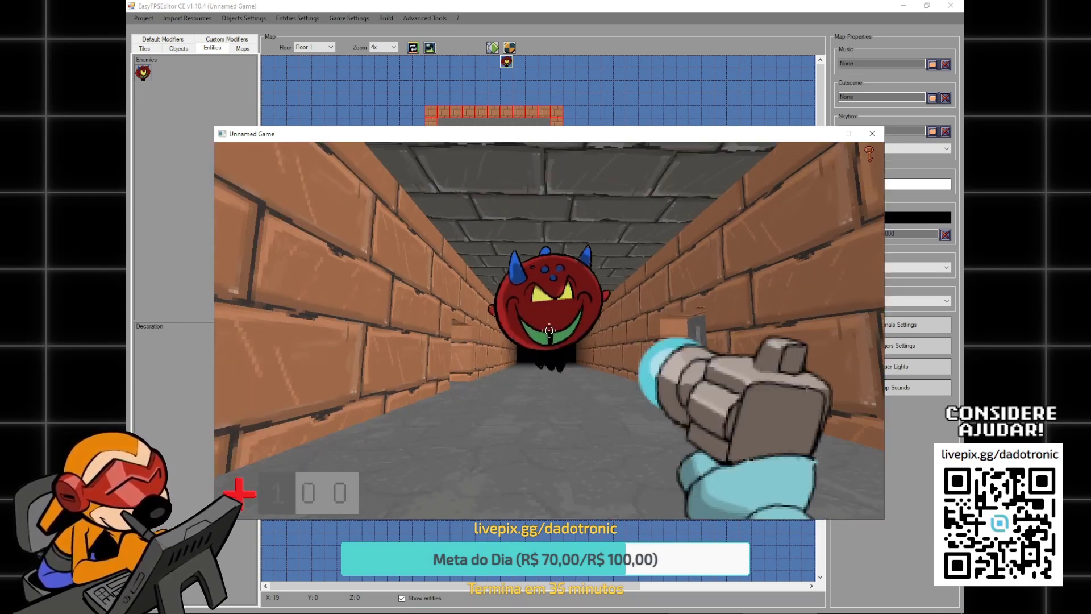
pyautogui.click(549, 330)
pyautogui.click(549, 330)
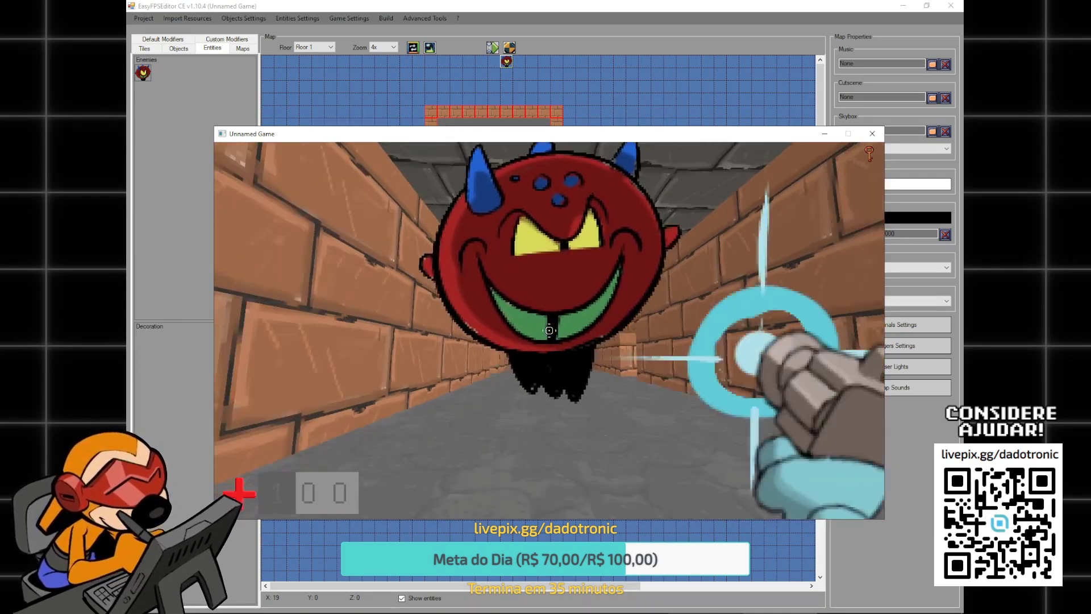
pyautogui.click(549, 330)
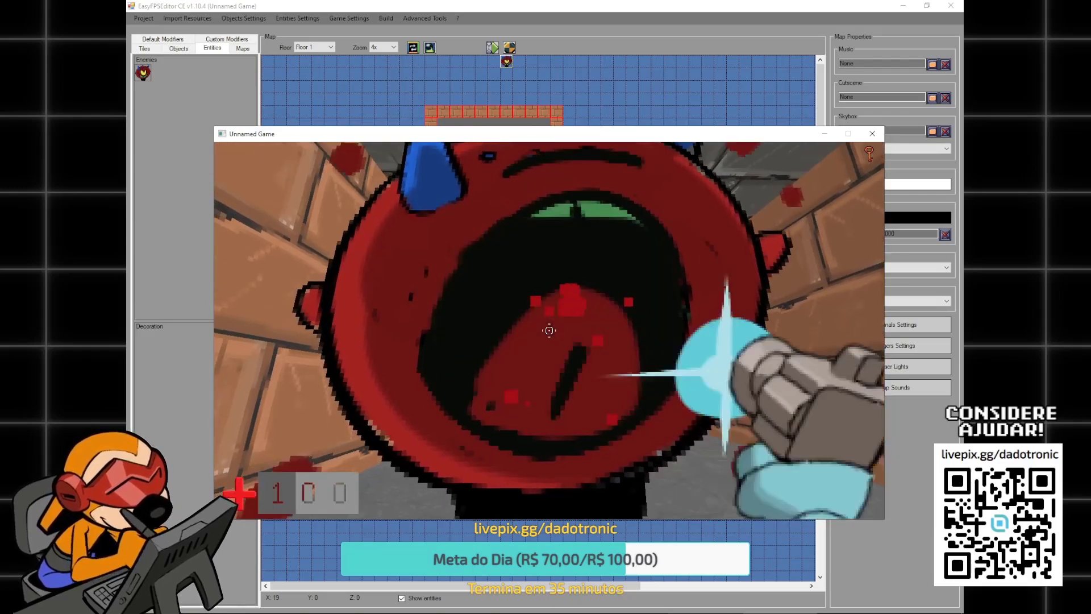
# - Walk around the dead enemy to examine its corpse sprite, and exit the game
pyautogui.press('w')
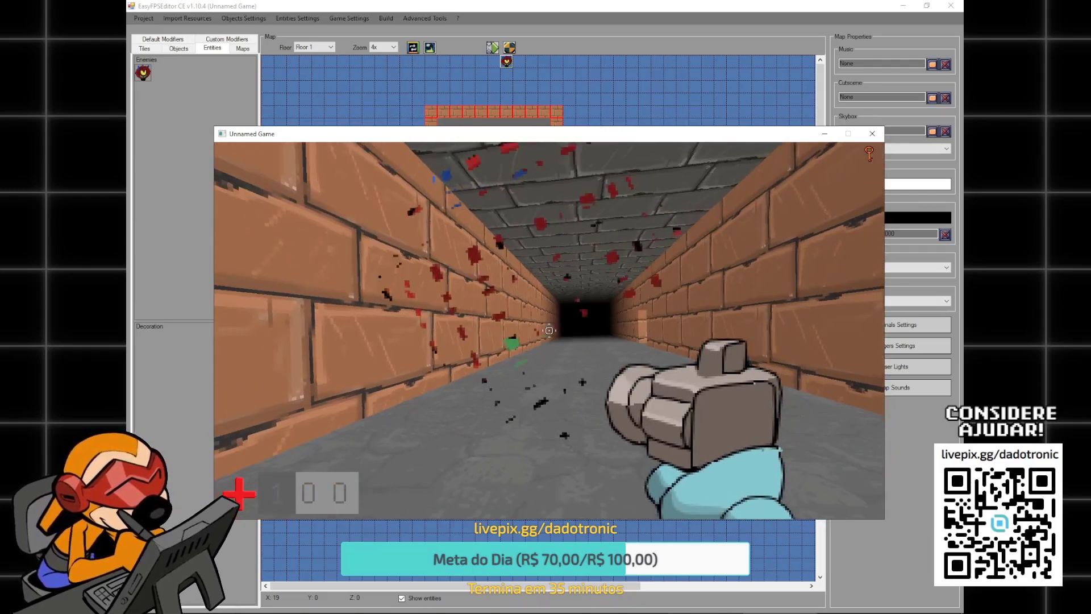
pyautogui.press('d')
pyautogui.press('d')
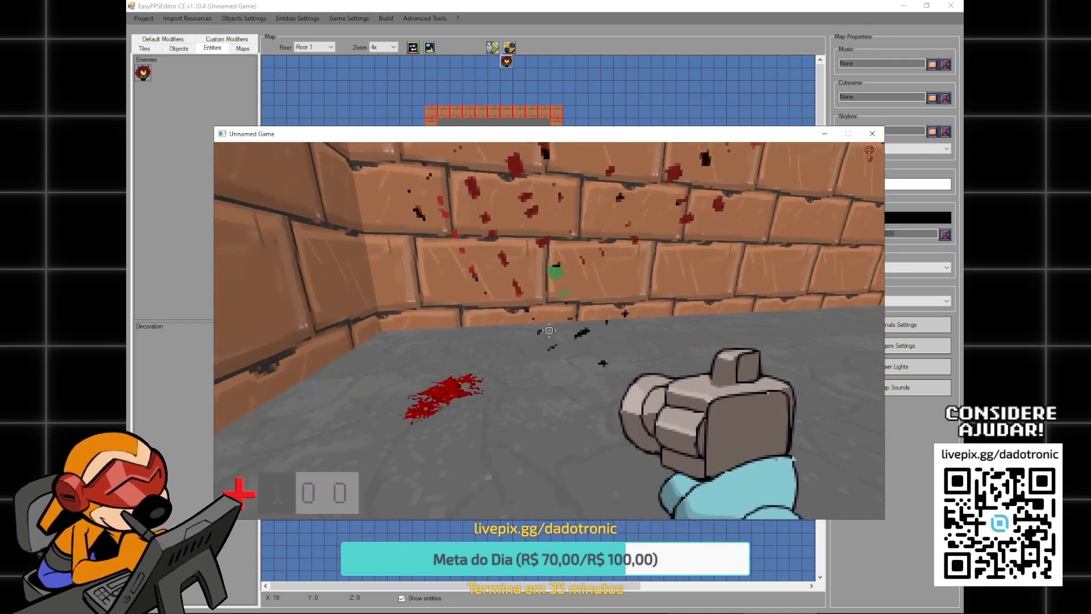
pyautogui.press('Escape')
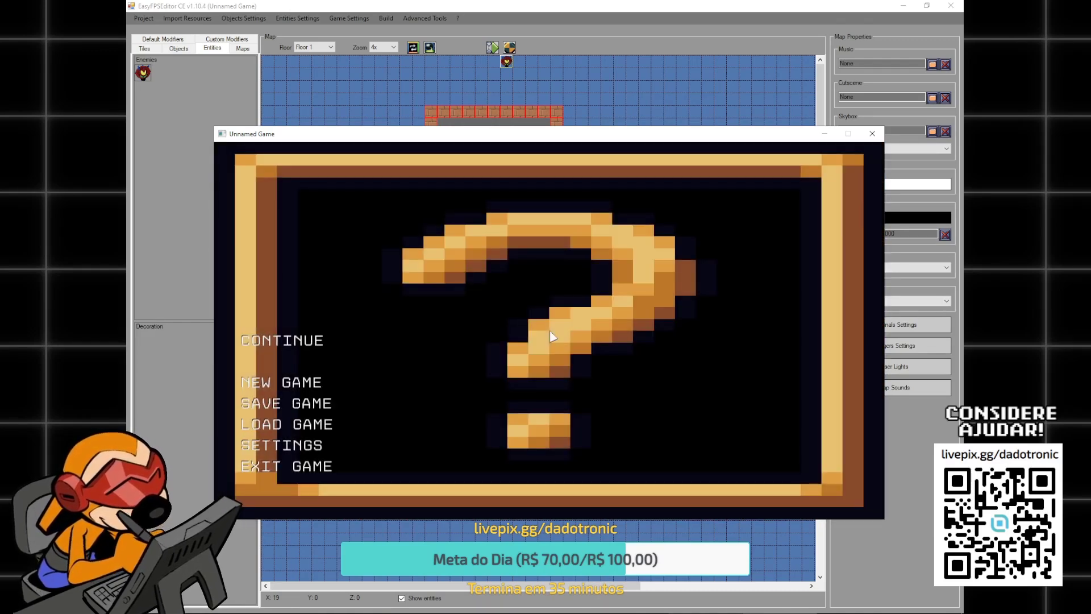
pyautogui.click(312, 466)
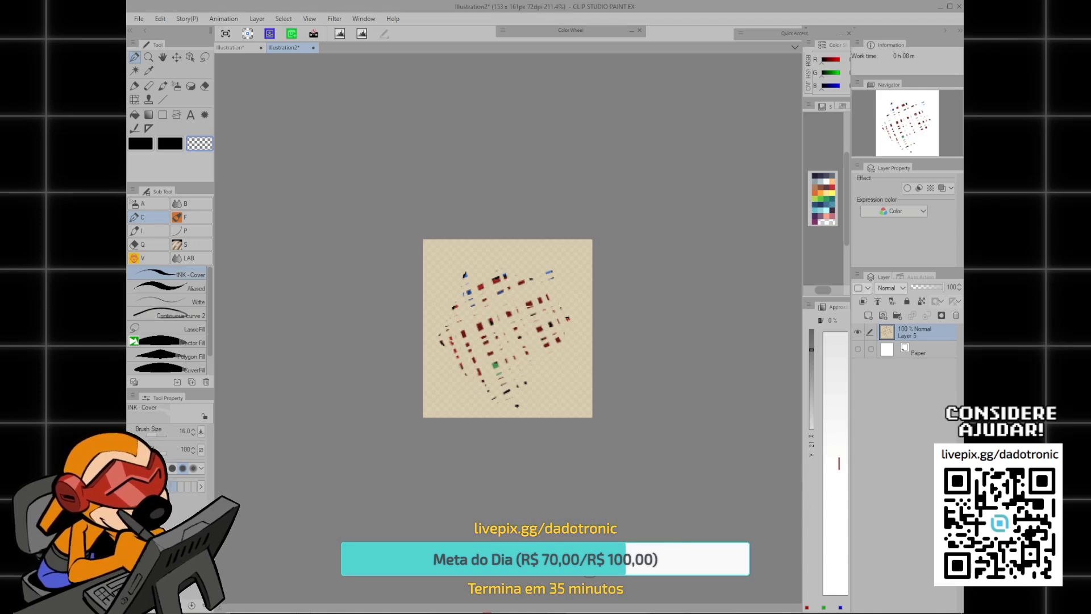
# - In Clip Studio Paint, clear the corpse drawing and export the empty layer over malvado_cp.png in the Assets folder
pyautogui.press('Delete')
pyautogui.hotkey('ctrl', 'shift', 'e')
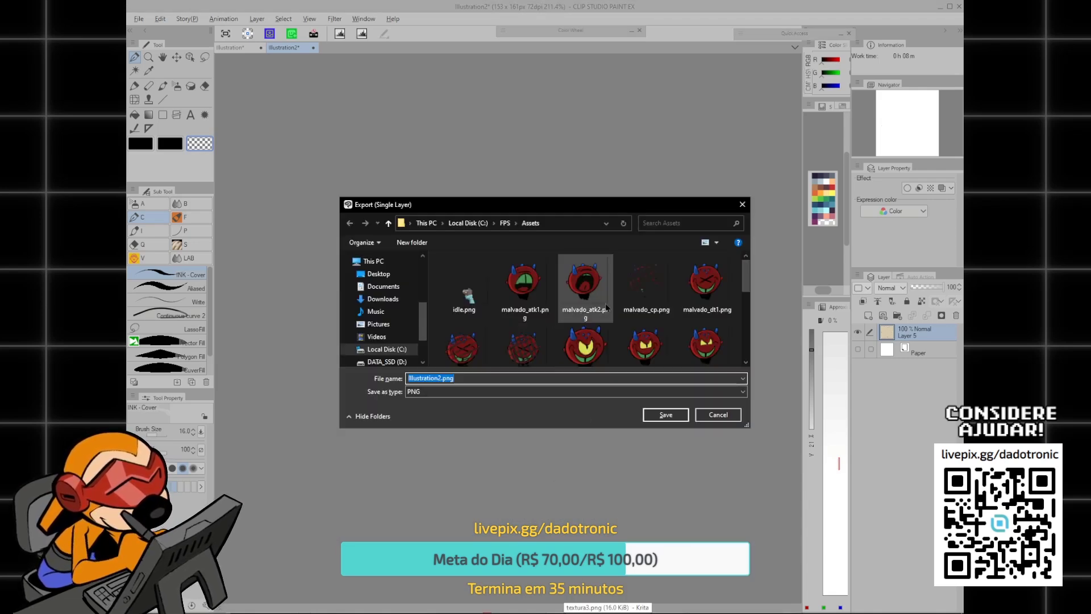
pyautogui.click(633, 294)
pyautogui.click(666, 414)
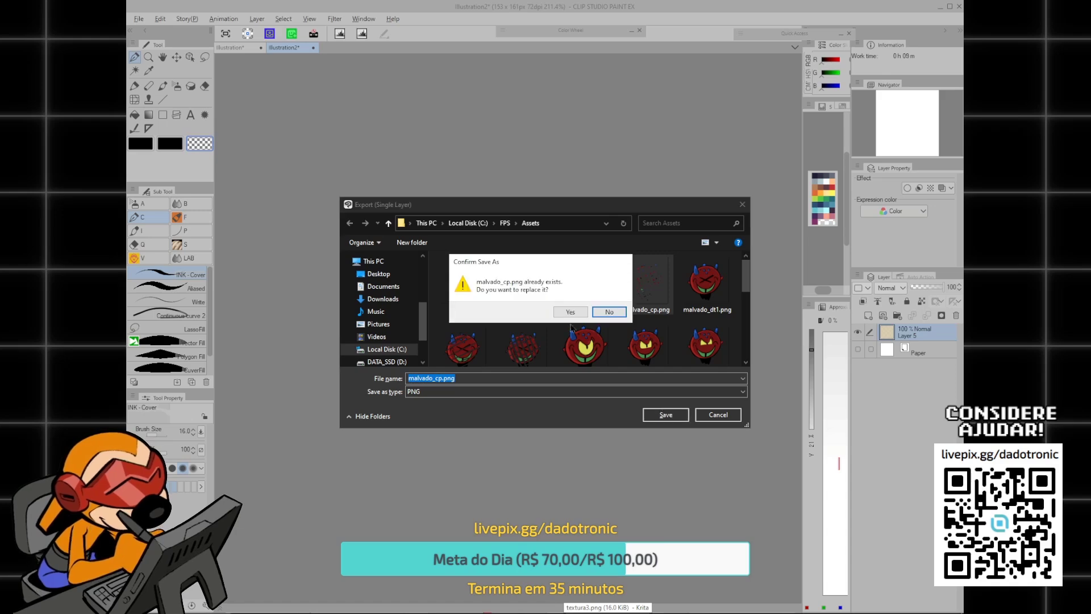
pyautogui.click(570, 312)
pyautogui.click(722, 108)
# - Switch to EasyFPSEditor, reimport malvado_cp.png as Malvado1's corpse sprite, and accept the enemy settings
pyautogui.hotkey('alt', 'Tab')
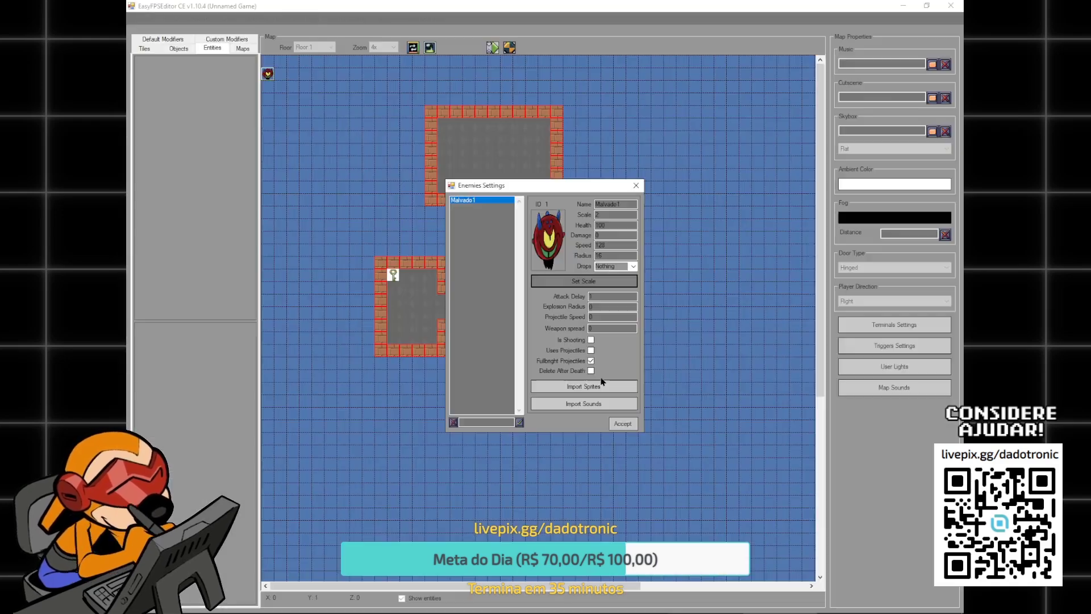
pyautogui.click(604, 387)
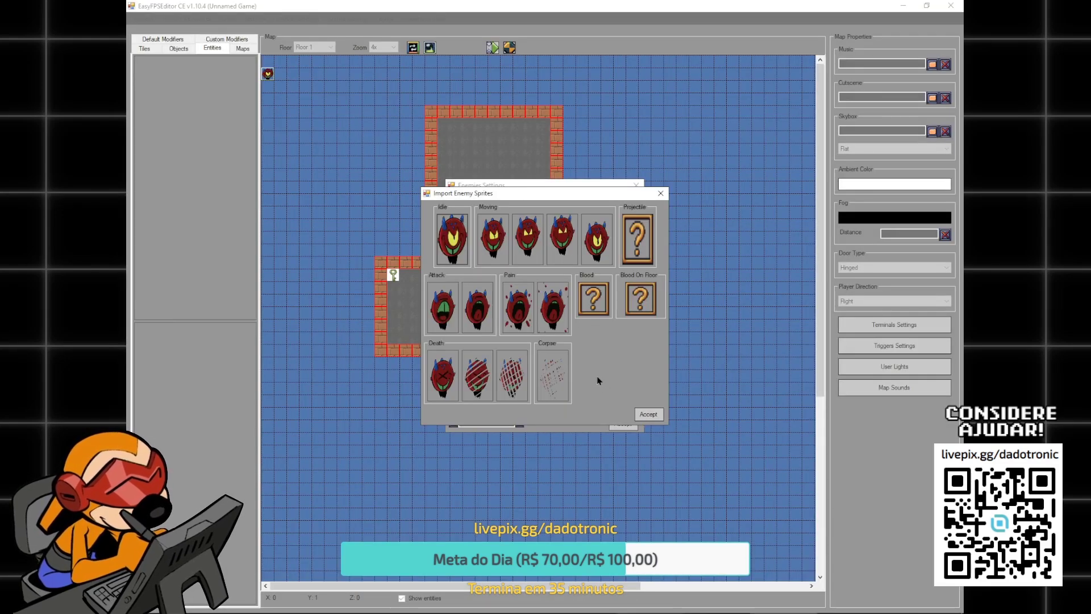
pyautogui.click(554, 375)
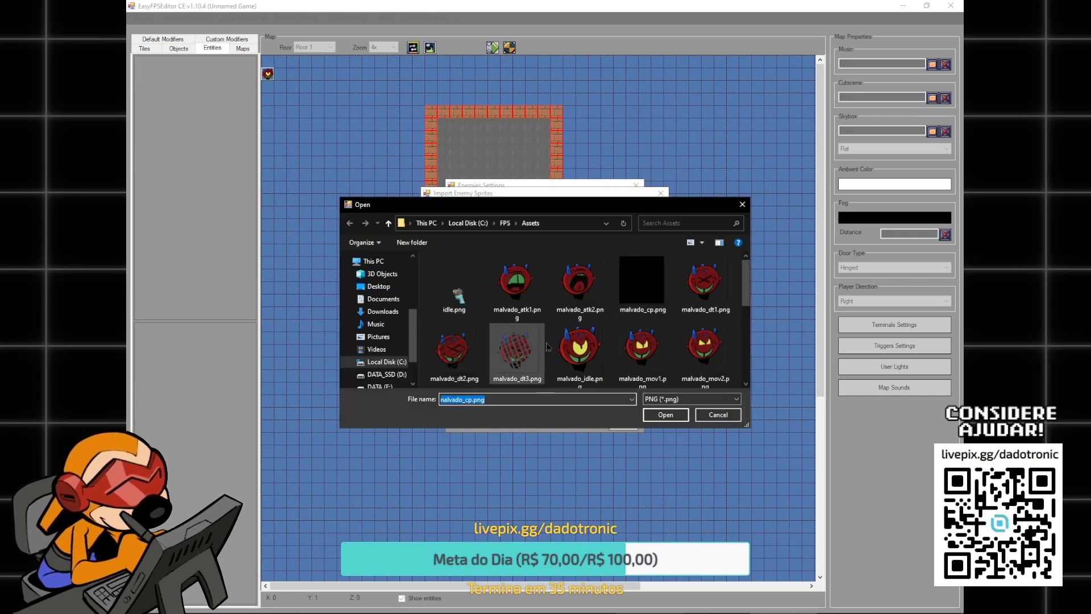
pyautogui.doubleClick(635, 300)
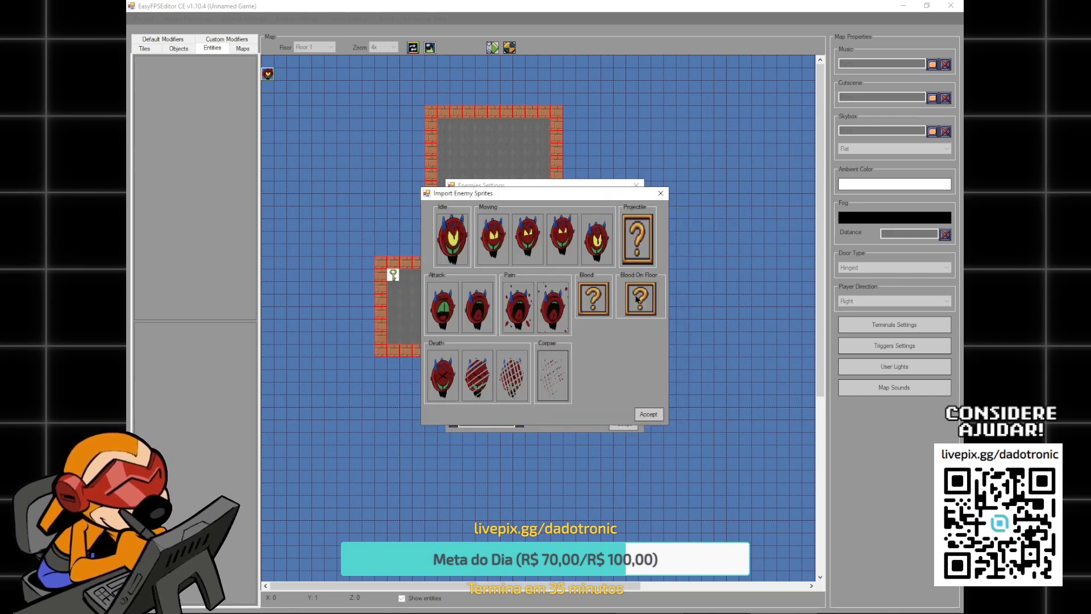
pyautogui.click(649, 414)
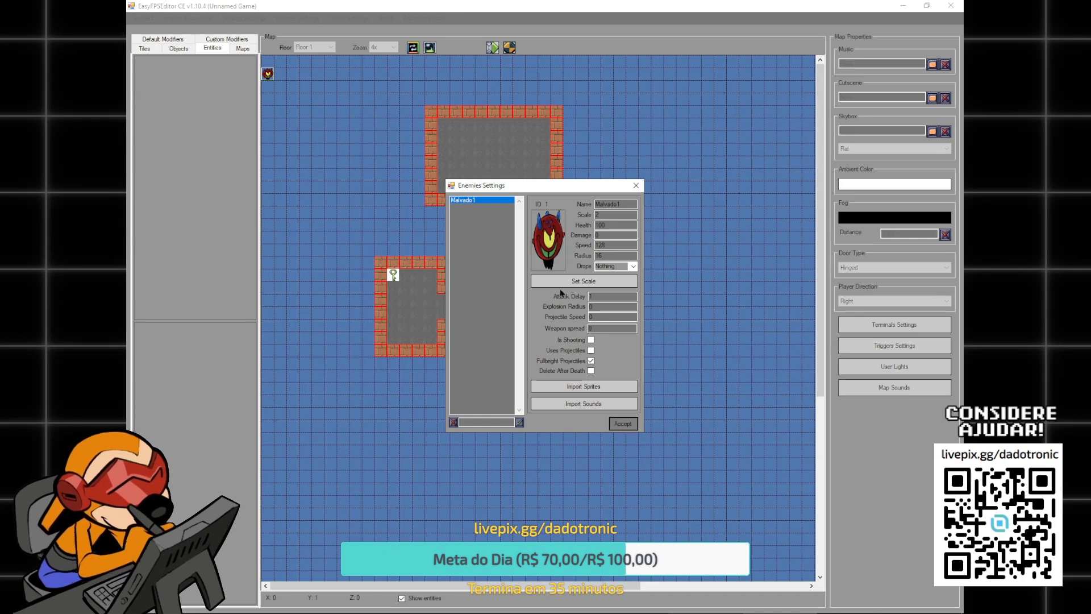
pyautogui.click(623, 424)
# - Run the game again with the blank corpse sprite, collect the red key, and shoot the approaching enemy while backing away
pyautogui.click(508, 48)
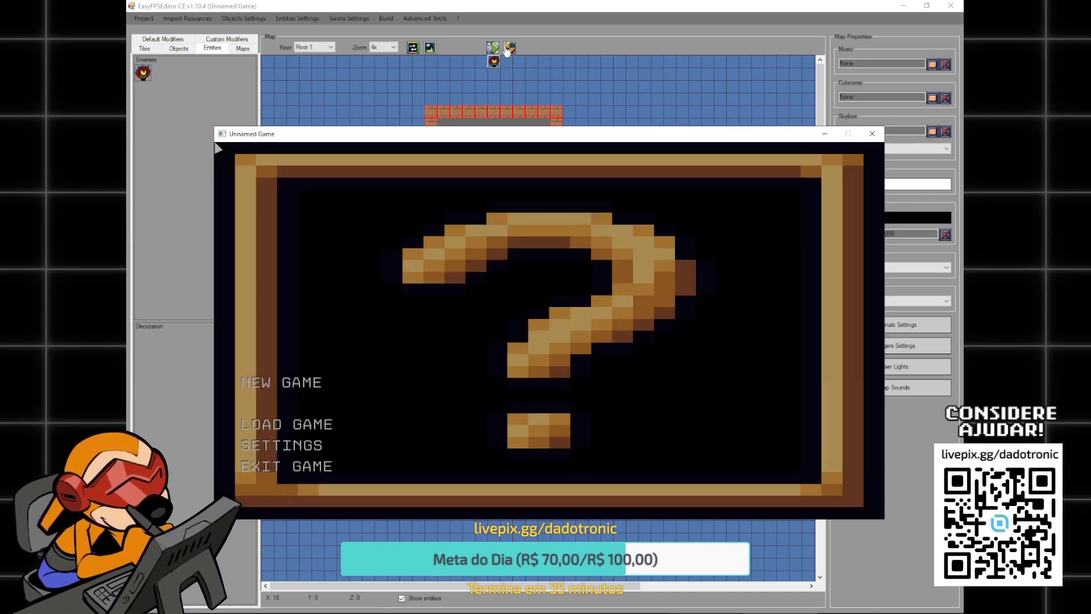
pyautogui.click(265, 382)
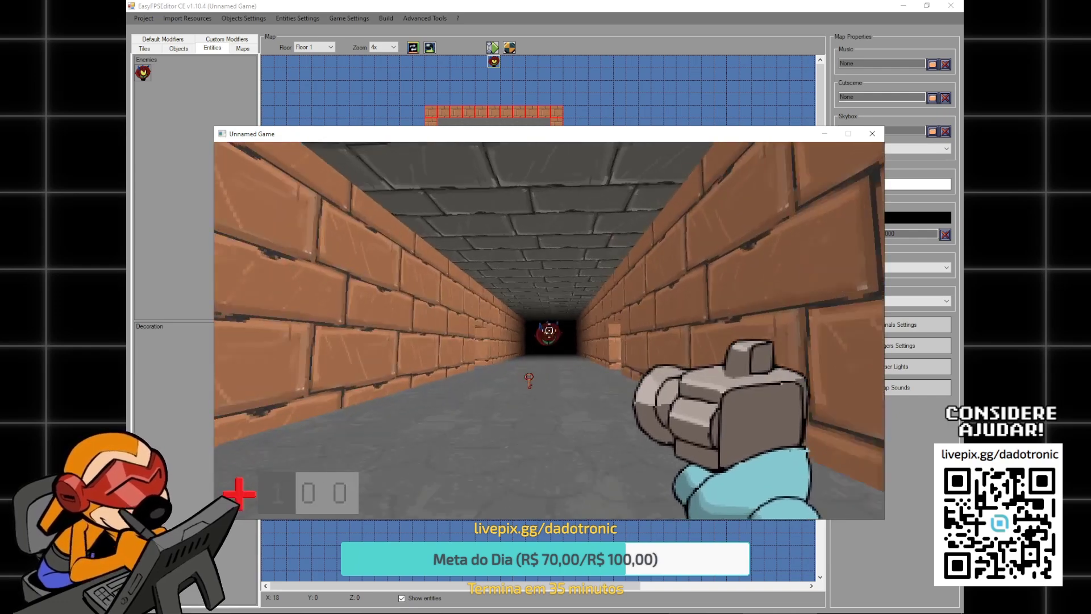
pyautogui.press('w')
pyautogui.click(549, 330)
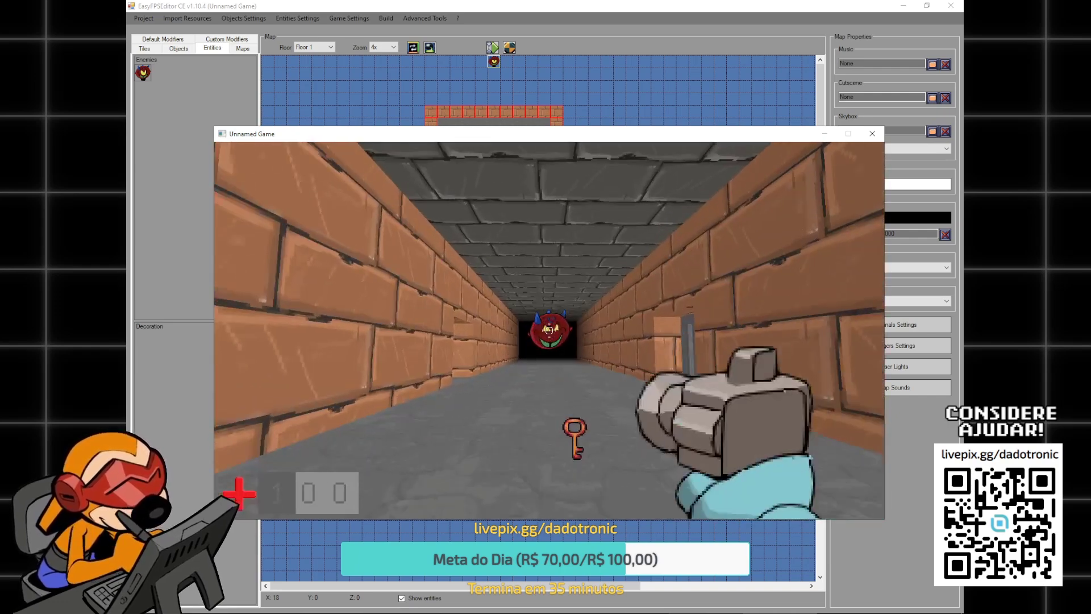
pyautogui.click(549, 330)
pyautogui.click(549, 330)
pyautogui.press('s')
pyautogui.click(549, 330)
pyautogui.click(549, 330)
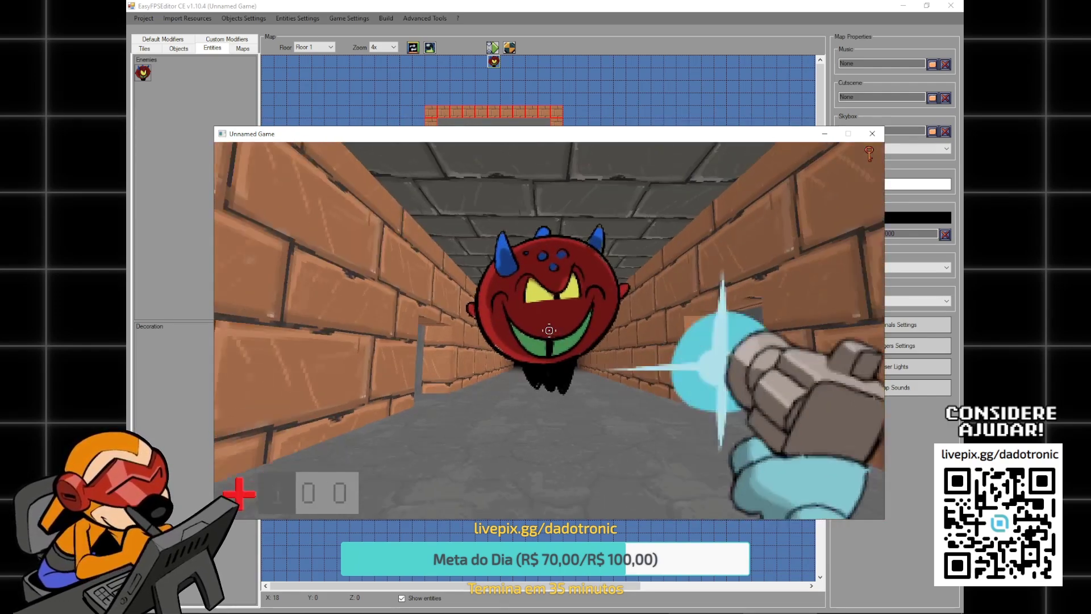
pyautogui.click(549, 330)
pyautogui.press('s')
pyautogui.click(549, 331)
pyautogui.click(549, 330)
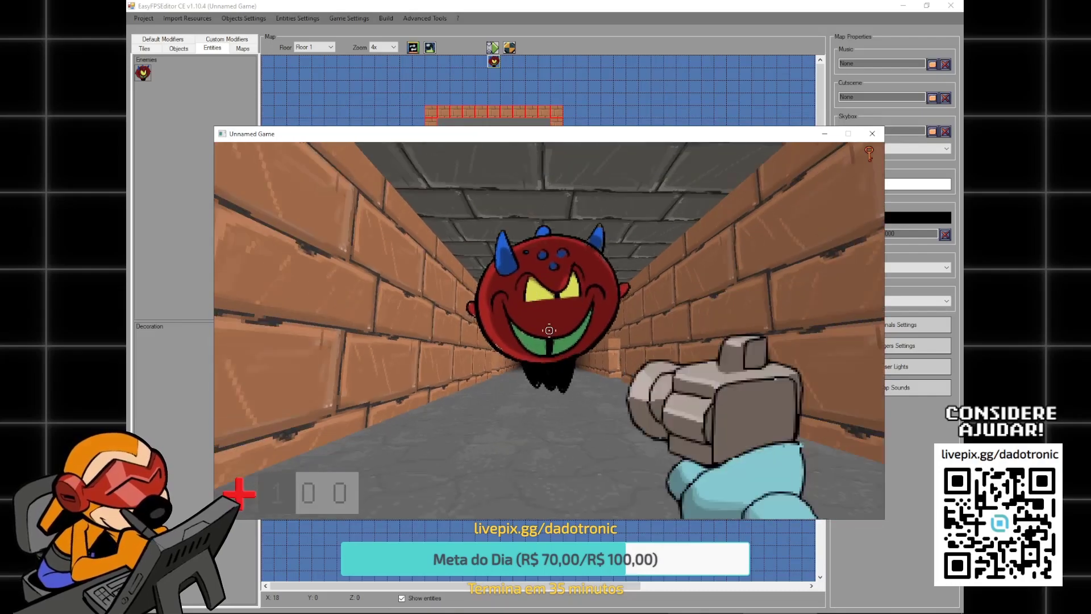
pyautogui.click(549, 330)
pyautogui.click(549, 330)
pyautogui.click(549, 330)
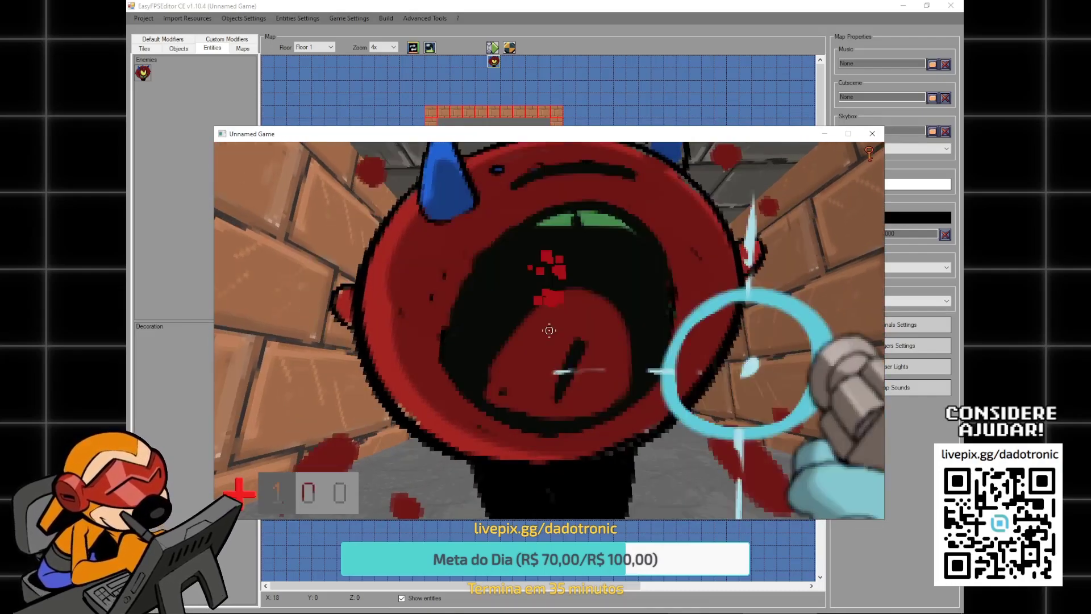
# - Move around the spot where the enemy died to check the floor for remains
pyautogui.press('w')
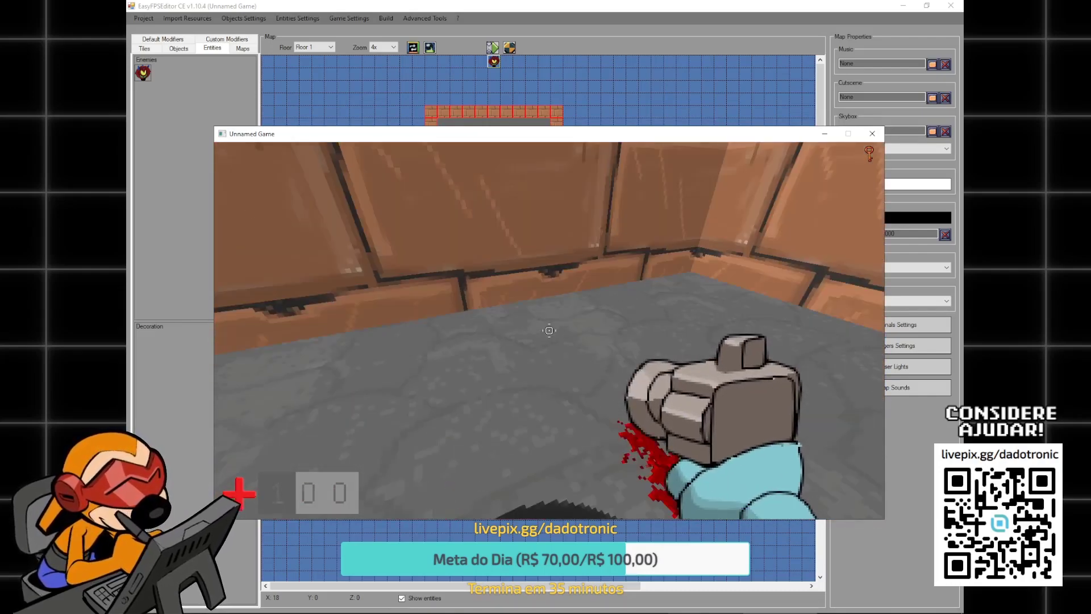
pyautogui.press('s')
pyautogui.press('w')
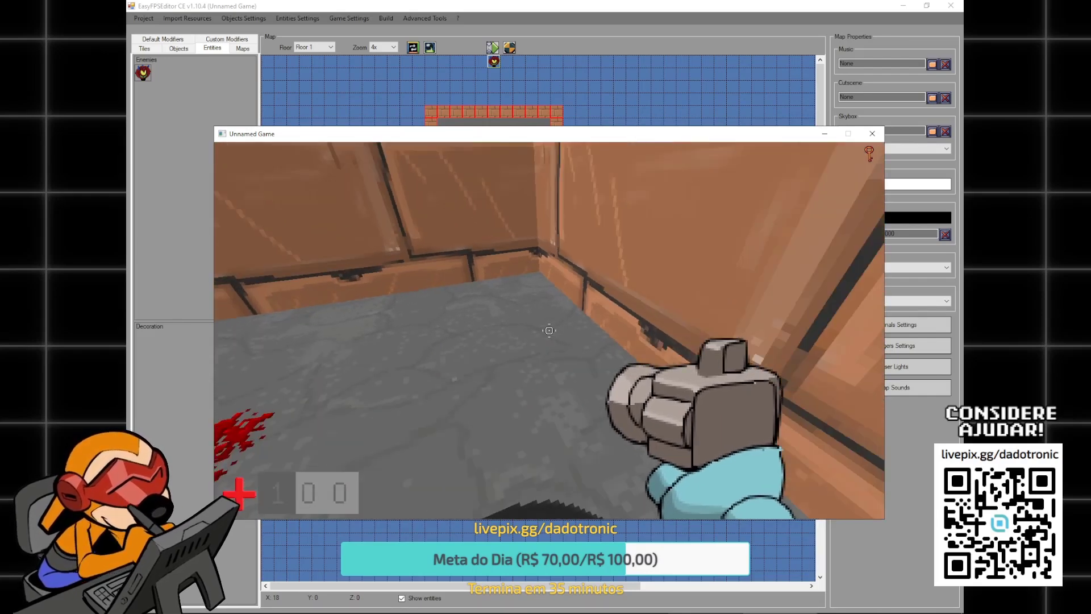
pyautogui.press('s')
pyautogui.press('w')
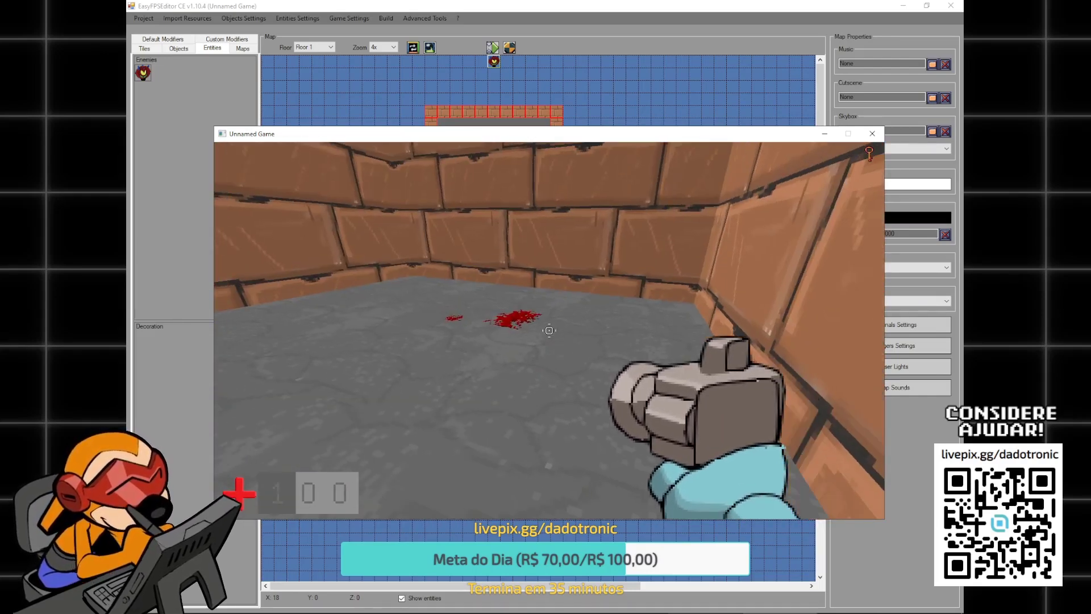
pyautogui.press('s')
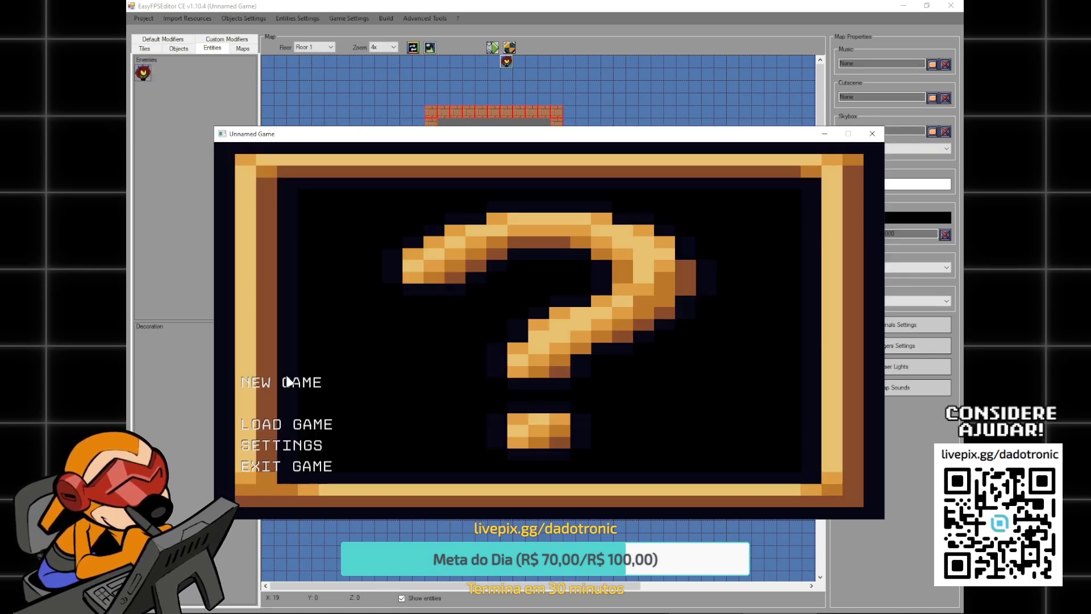
# - Start a new game to view the corridor with the enemy, and close the game window
pyautogui.click(288, 382)
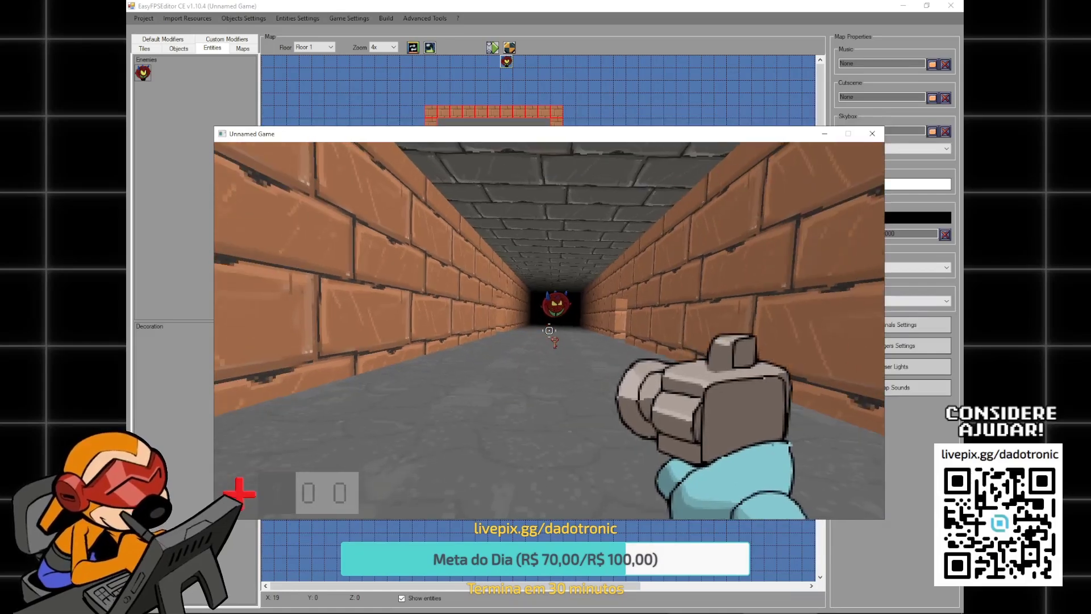
pyautogui.press('Escape')
pyautogui.click(874, 140)
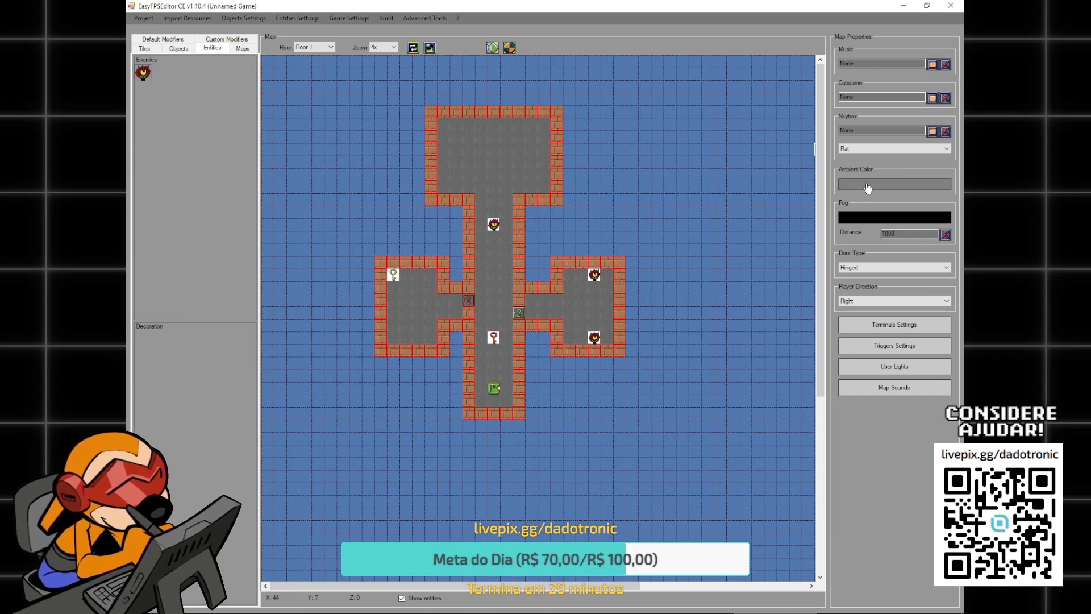
# - Darken the map's ambient color to a gray with hex value 5E5E5E
pyautogui.click(868, 187)
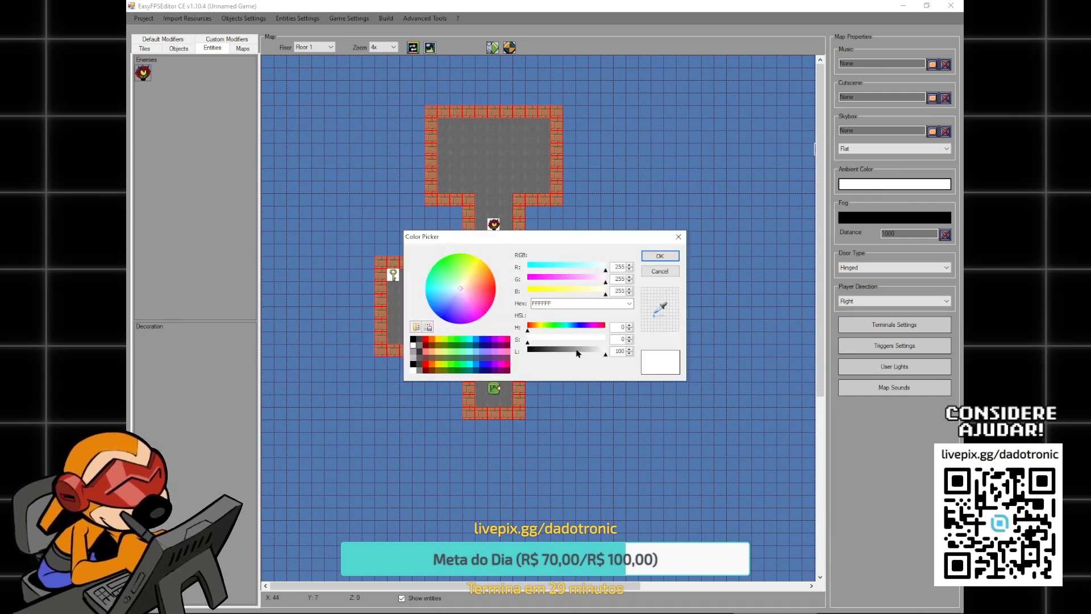
pyautogui.moveTo(576, 352)
pyautogui.mouseDown()
pyautogui.moveTo(549, 355)
pyautogui.moveTo(558, 355)
pyautogui.mouseUp()
pyautogui.click(660, 256)
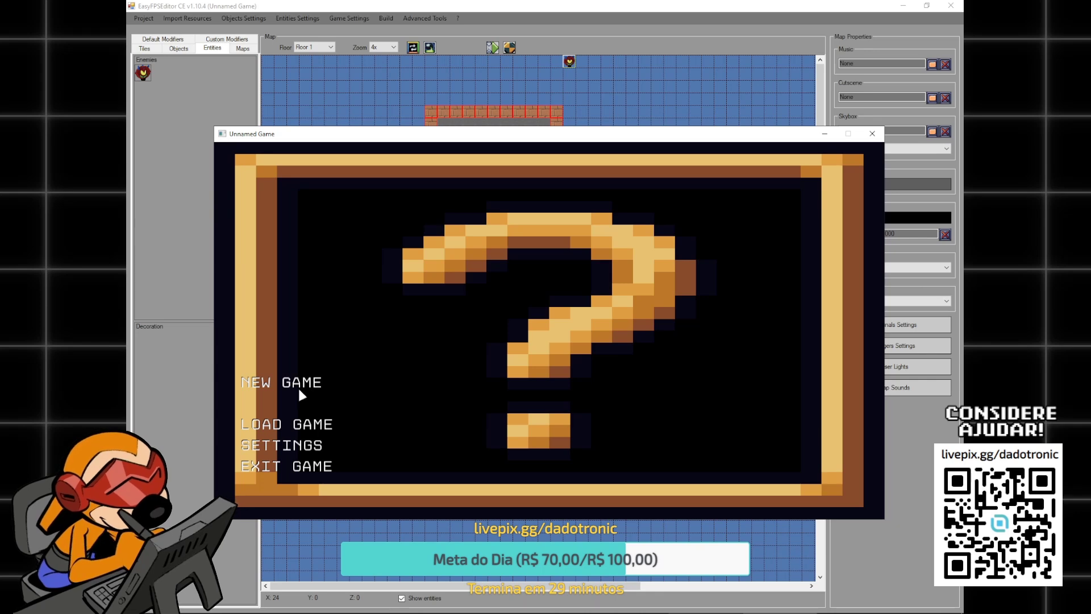
# - Start a new game to check the gray ambient lighting around the starting corridor, and exit the game
pyautogui.click(305, 380)
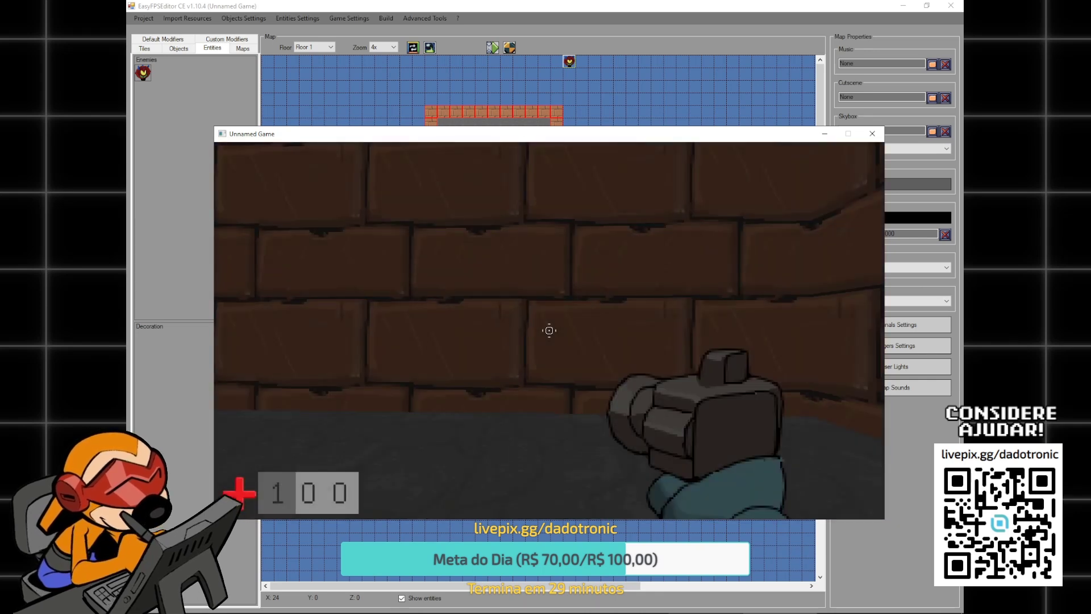
pyautogui.press('w')
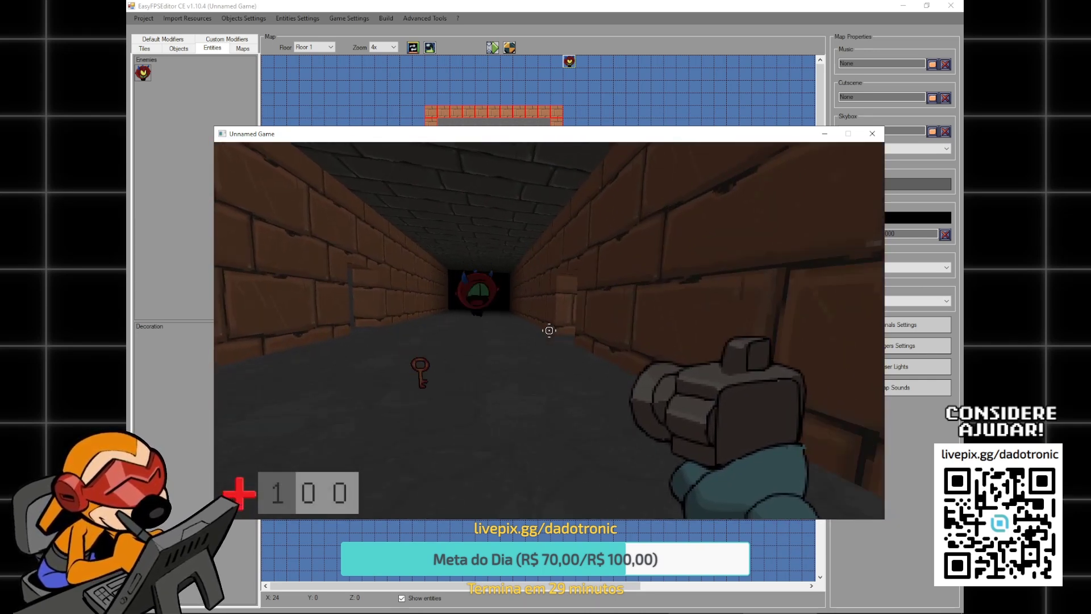
pyautogui.press('a')
pyautogui.press('s')
pyautogui.press('Escape')
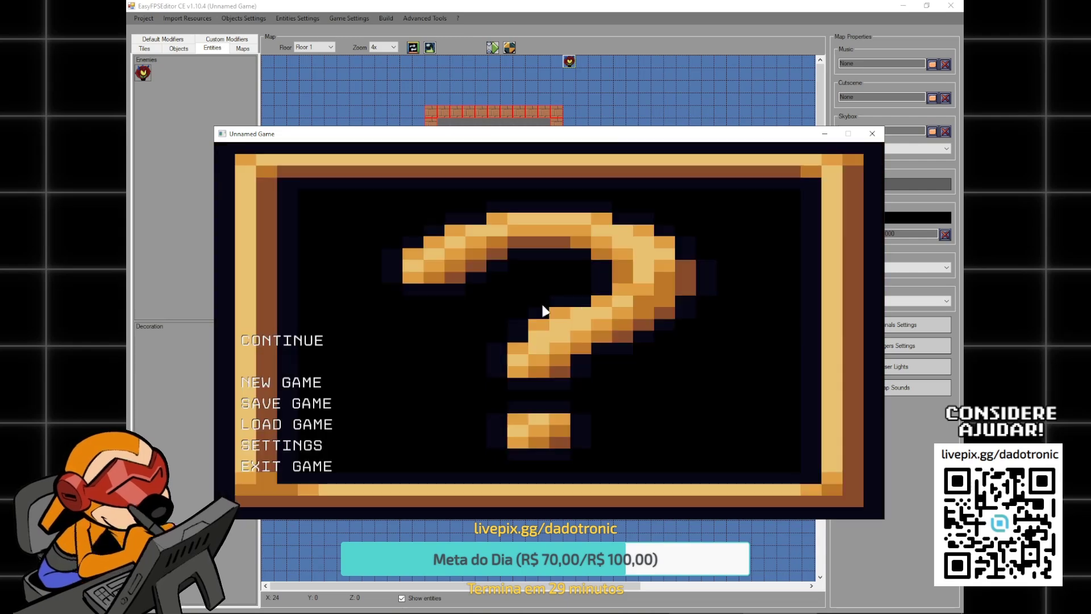
pyautogui.click(292, 463)
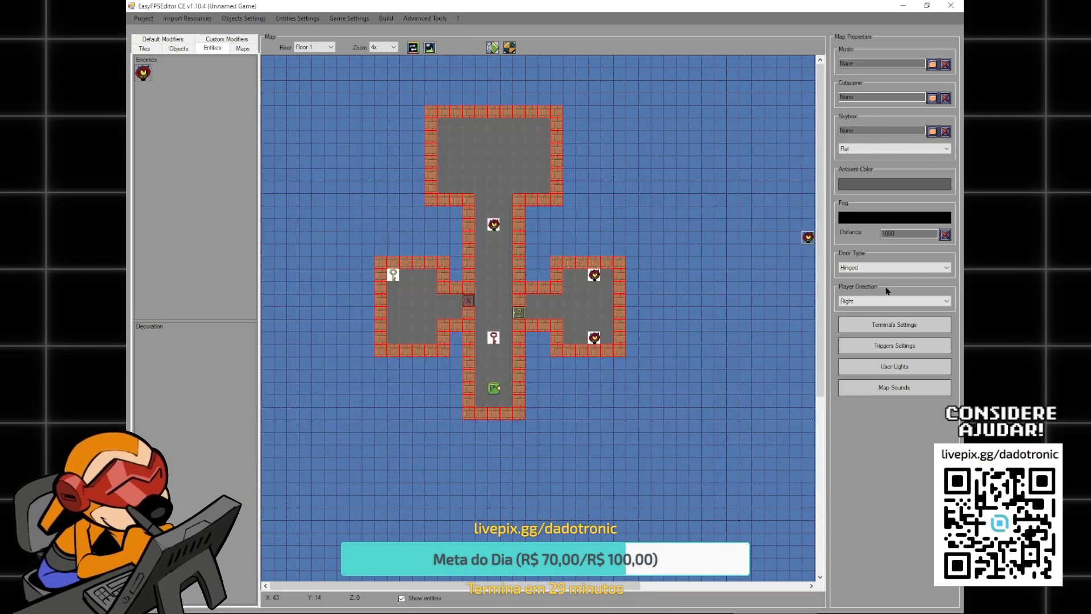
# - Set the map's ambient color to hex 232323 and place a standard light between the player start and the red key
pyautogui.click(844, 186)
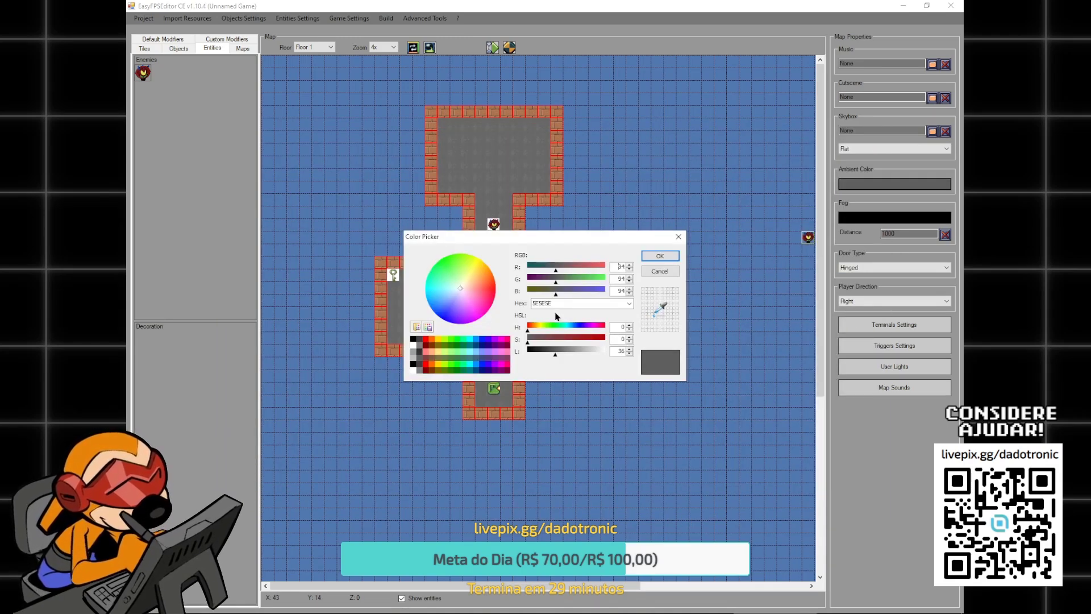
pyautogui.click(539, 354)
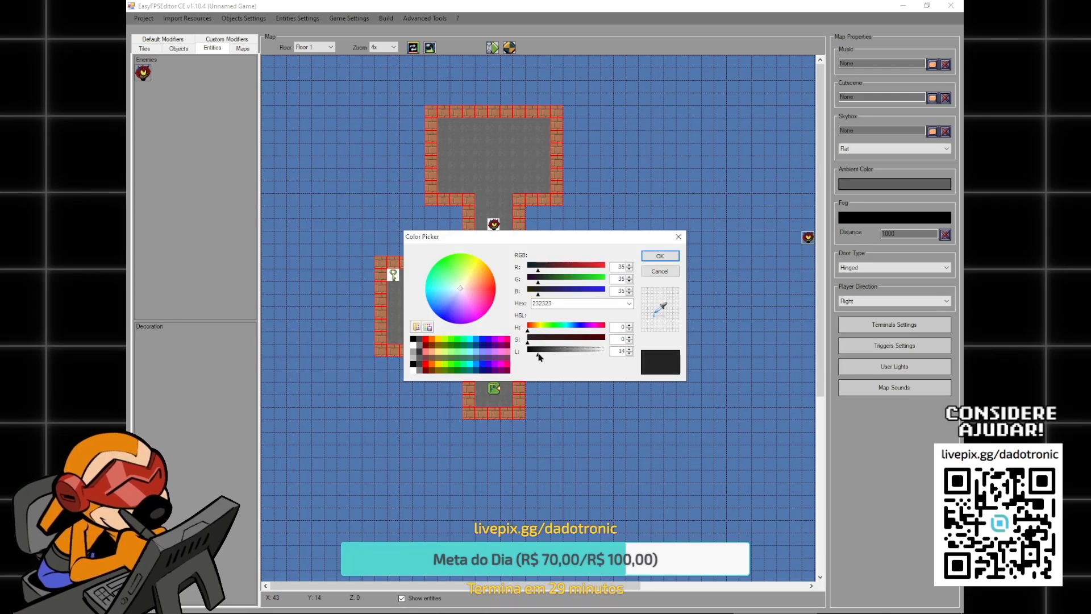
pyautogui.click(659, 256)
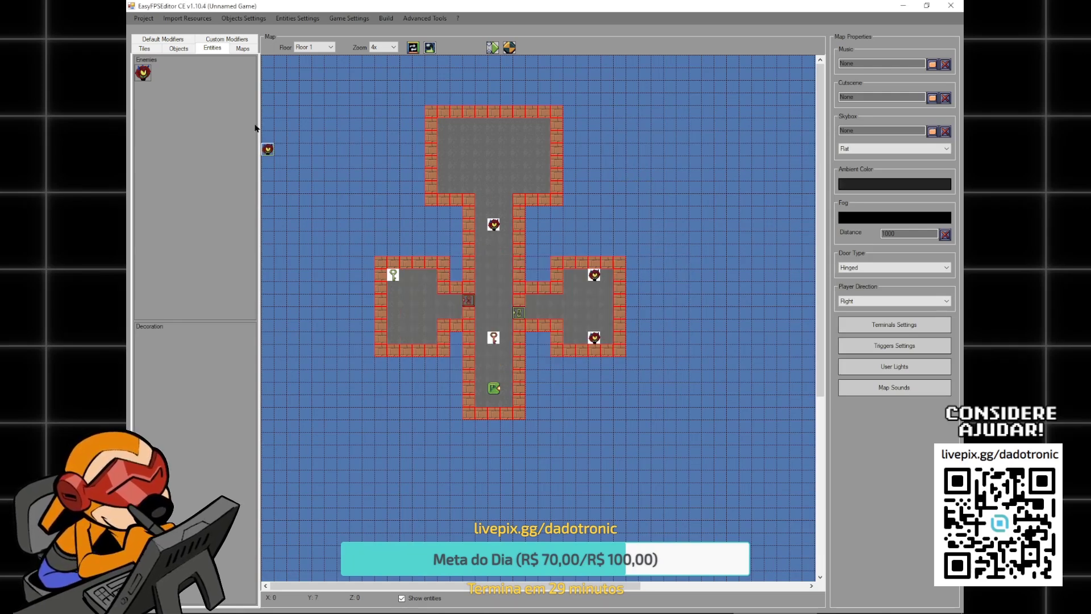
pyautogui.click(178, 48)
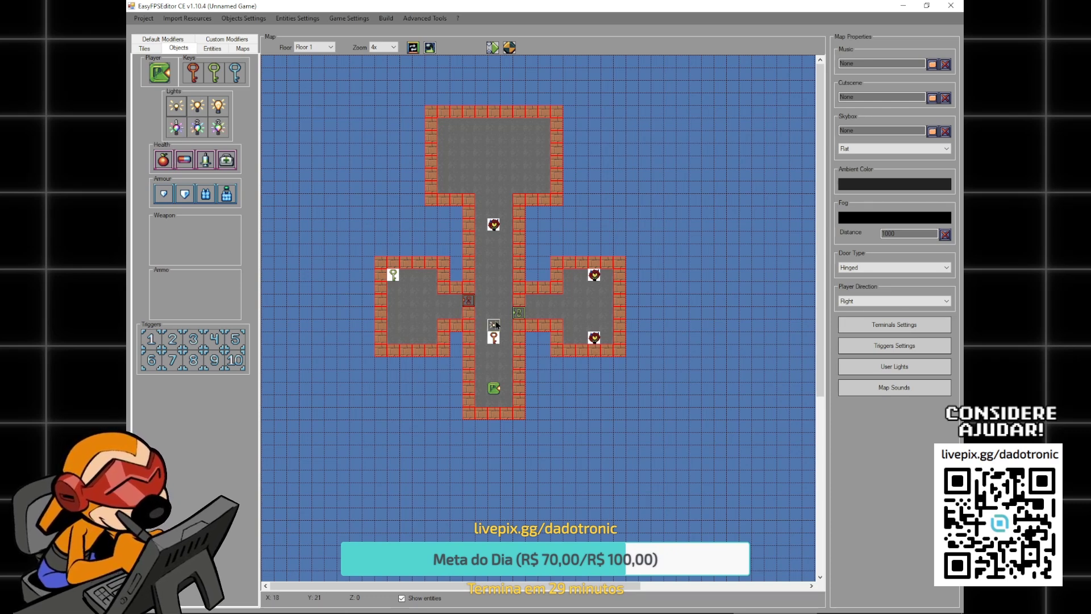
pyautogui.click(495, 364)
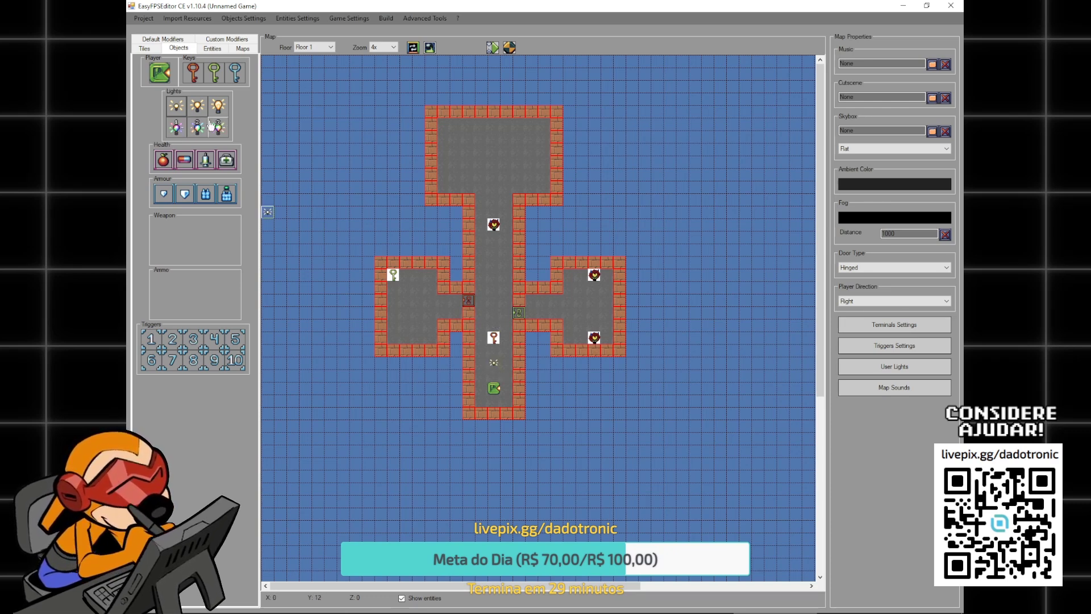
# - Run the game to inspect the placed light in the darkened corridor as the enemy approaches, and exit the game
pyautogui.click(511, 48)
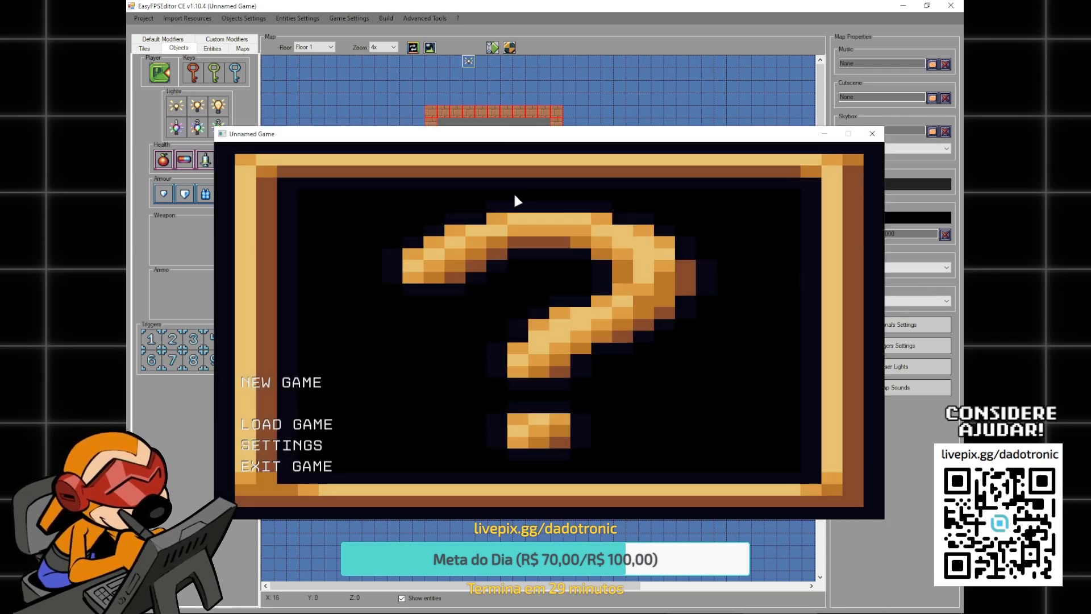
pyautogui.click(312, 389)
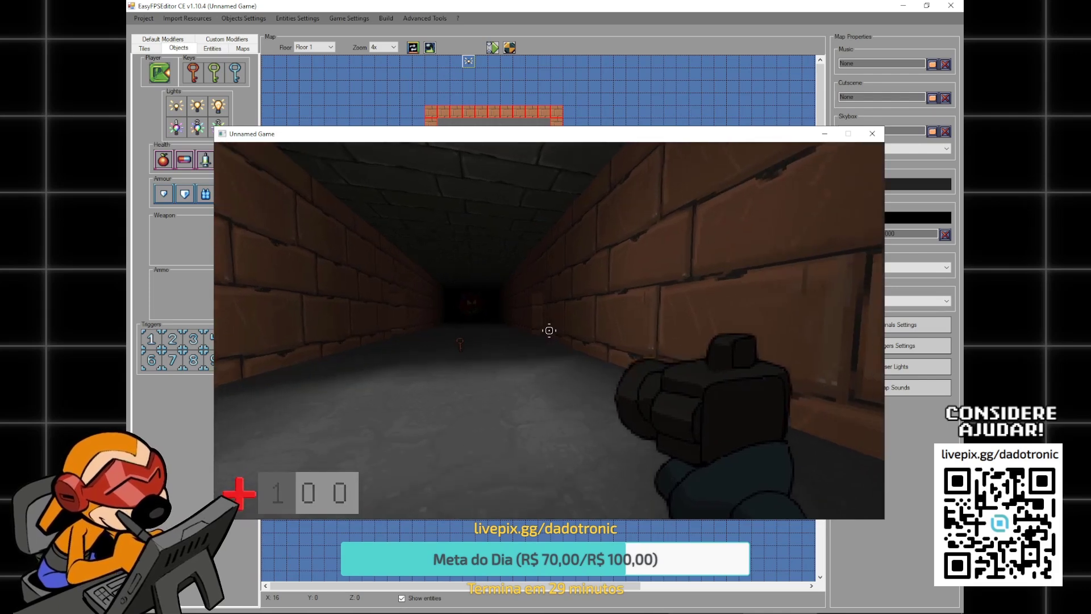
pyautogui.press('w')
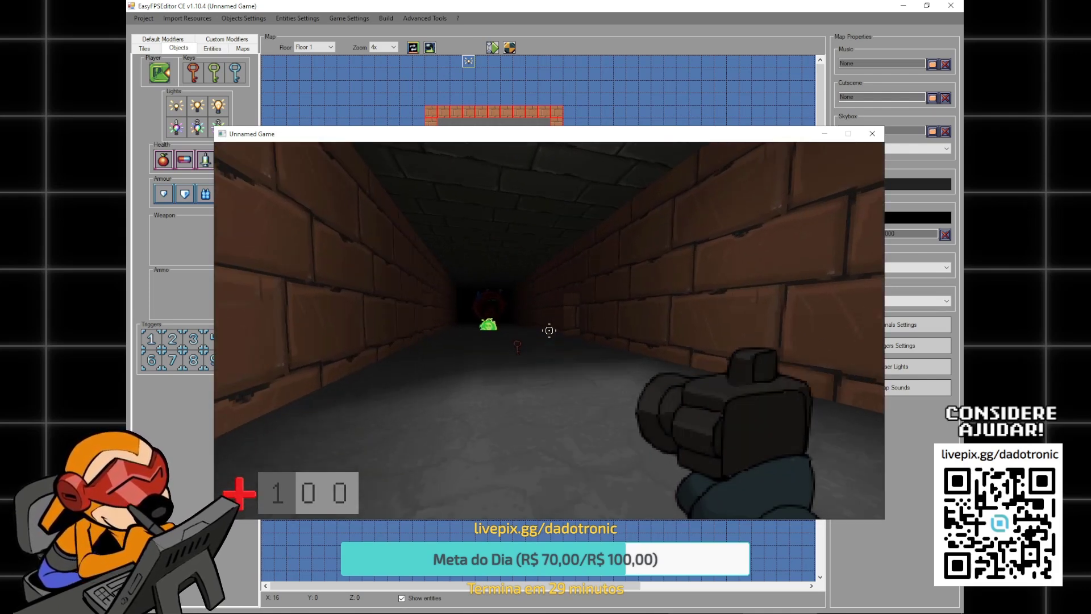
pyautogui.press('w')
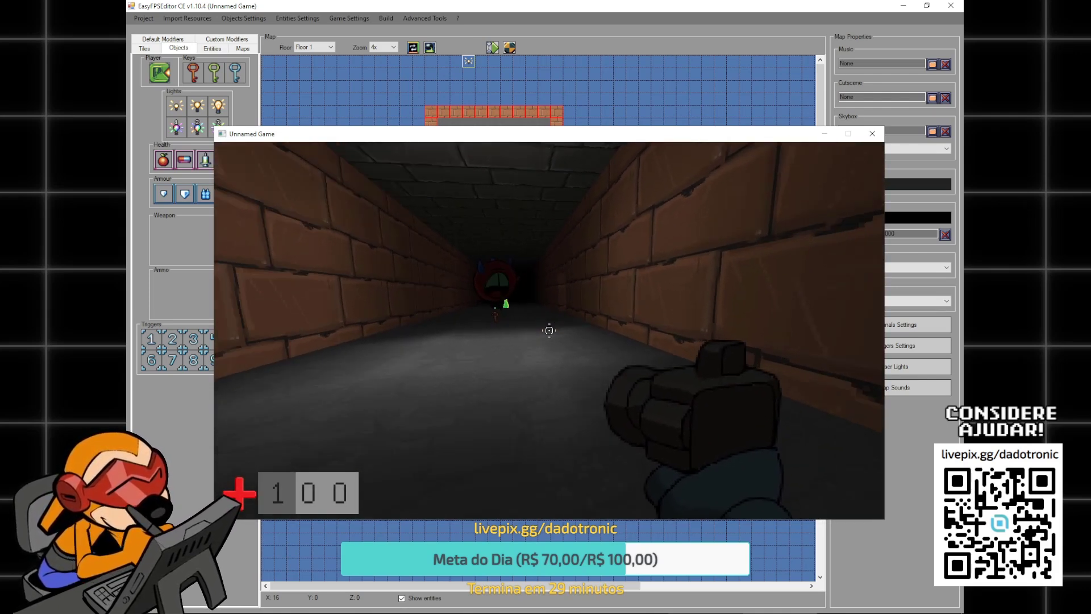
pyautogui.press('w')
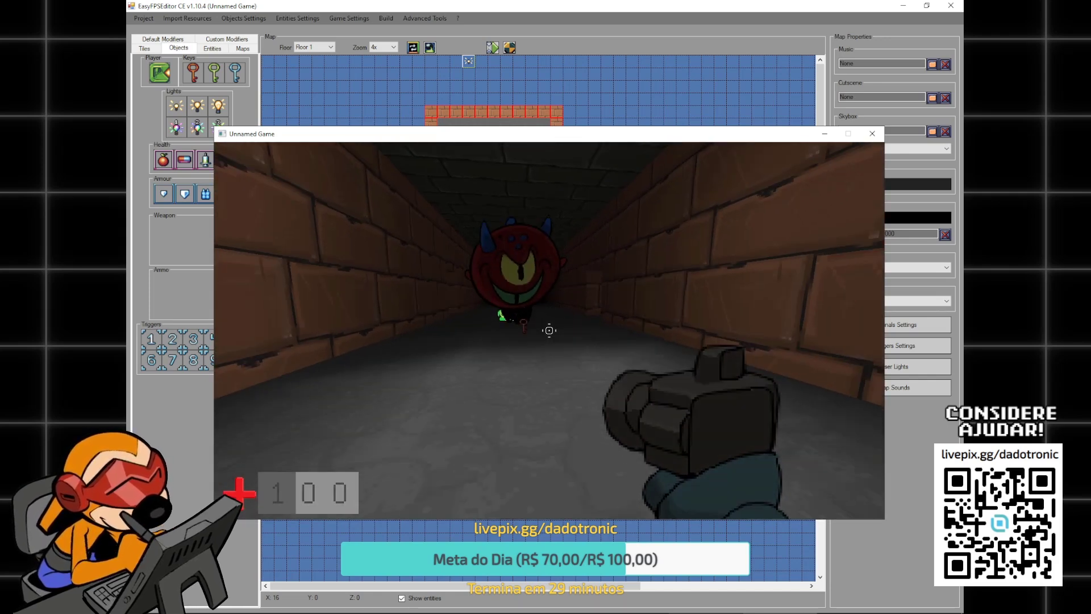
pyautogui.press('Escape')
pyautogui.click(280, 467)
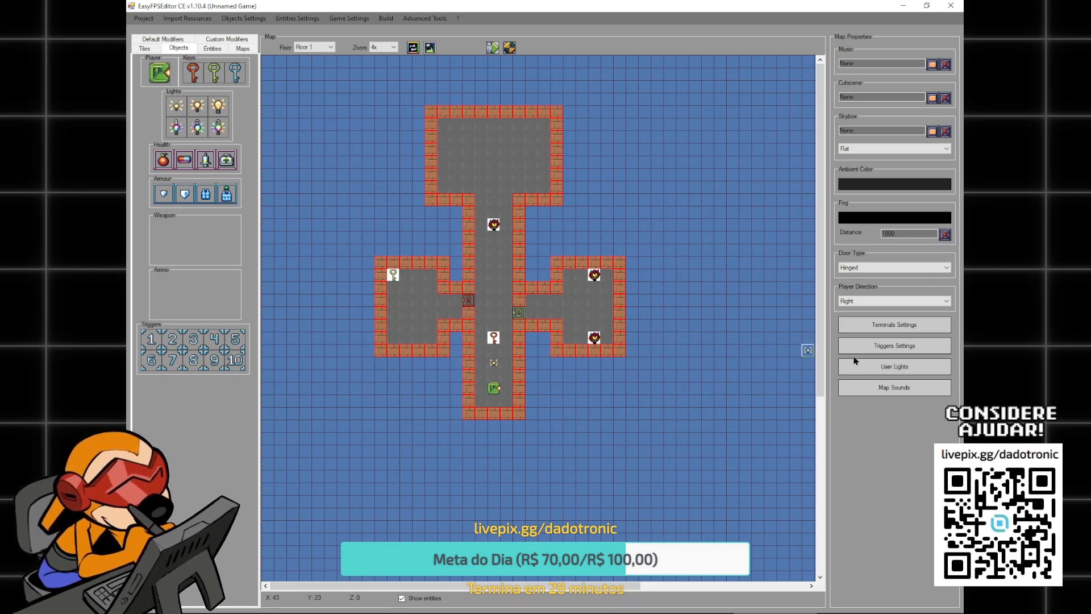
# - Set user light 1's color to orange, hex DA7324
pyautogui.click(898, 368)
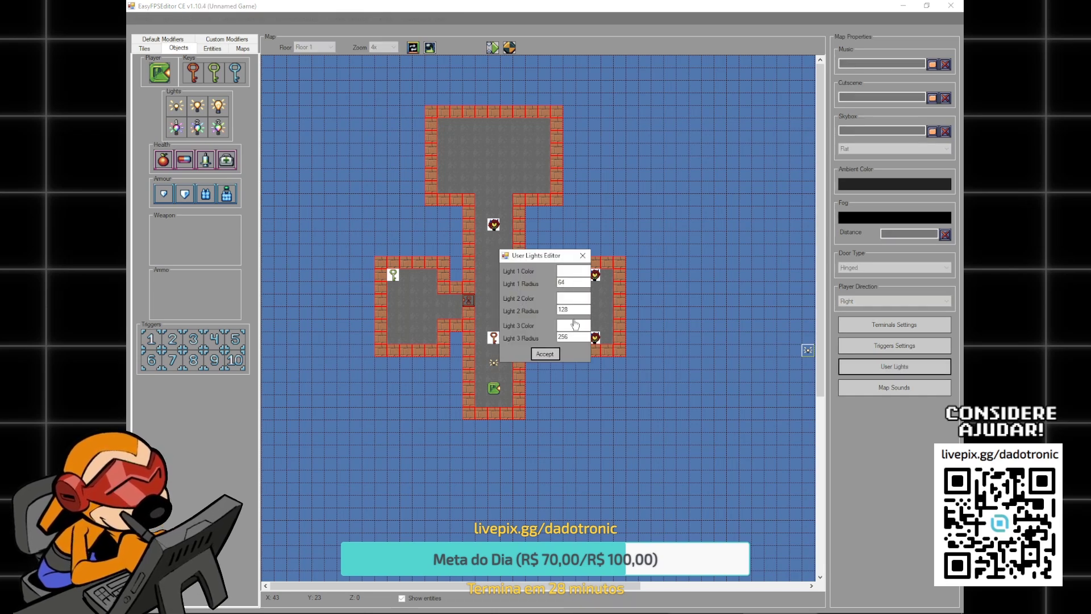
pyautogui.click(569, 273)
pyautogui.click(485, 286)
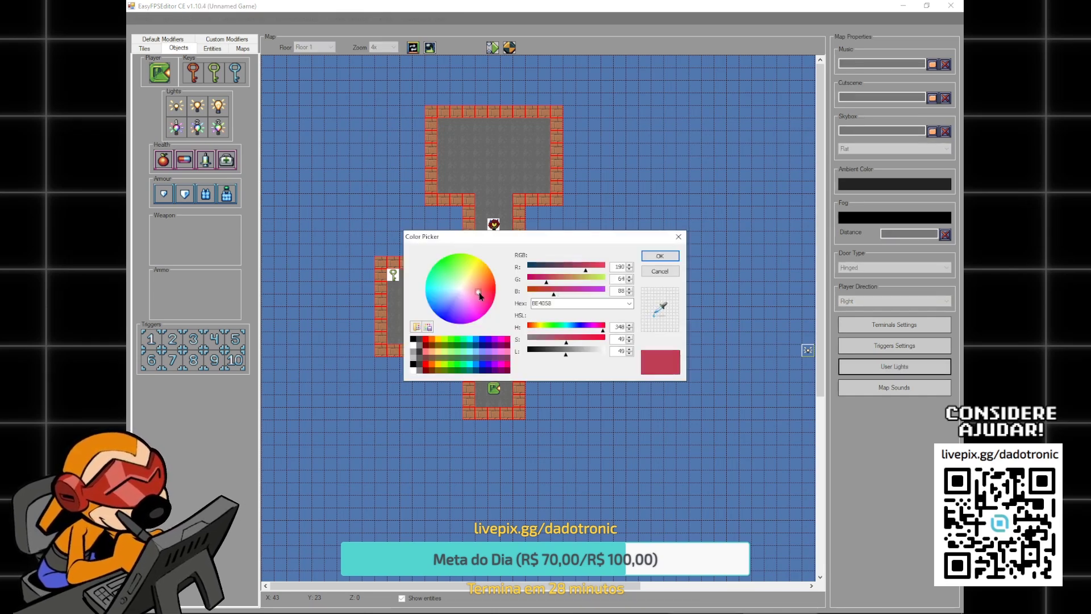
pyautogui.moveTo(486, 288)
pyautogui.mouseDown()
pyautogui.moveTo(477, 269)
pyautogui.moveTo(484, 281)
pyautogui.mouseUp()
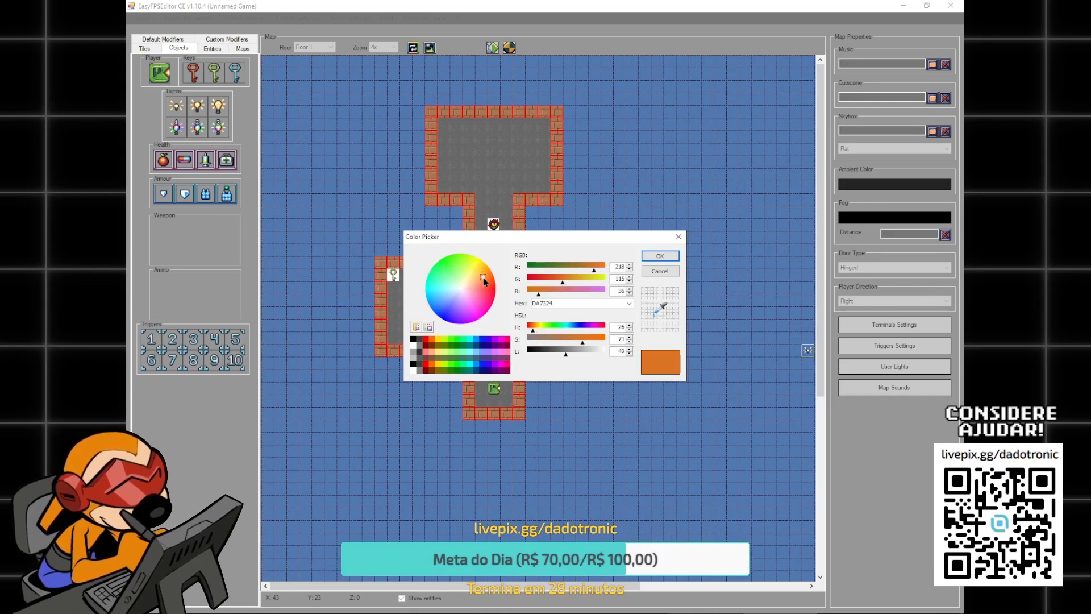
pyautogui.click(660, 256)
# - Set user light 2 to green (4CD22C) and user light 3 to blue (4465BA), and accept the user light settings
pyautogui.click(574, 301)
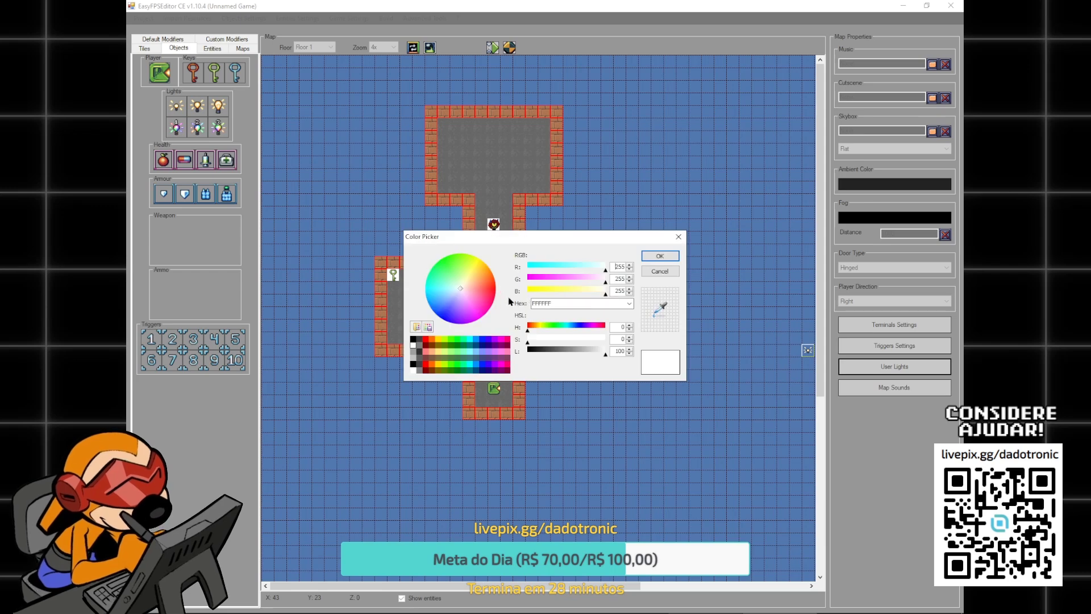
pyautogui.moveTo(468, 279); pyautogui.dragTo(454, 267)
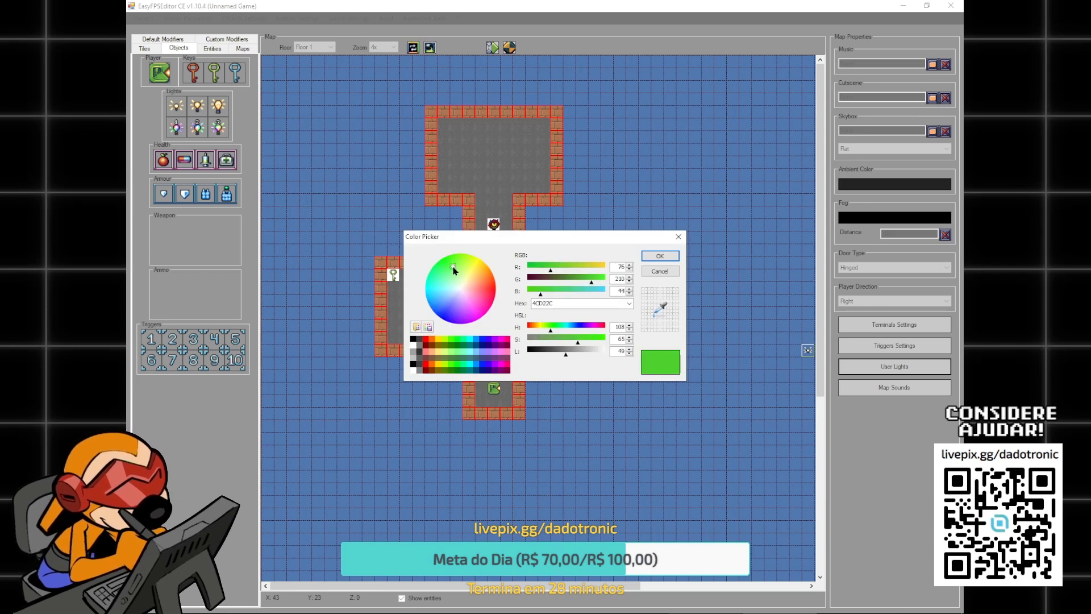
pyautogui.click(659, 256)
pyautogui.click(574, 328)
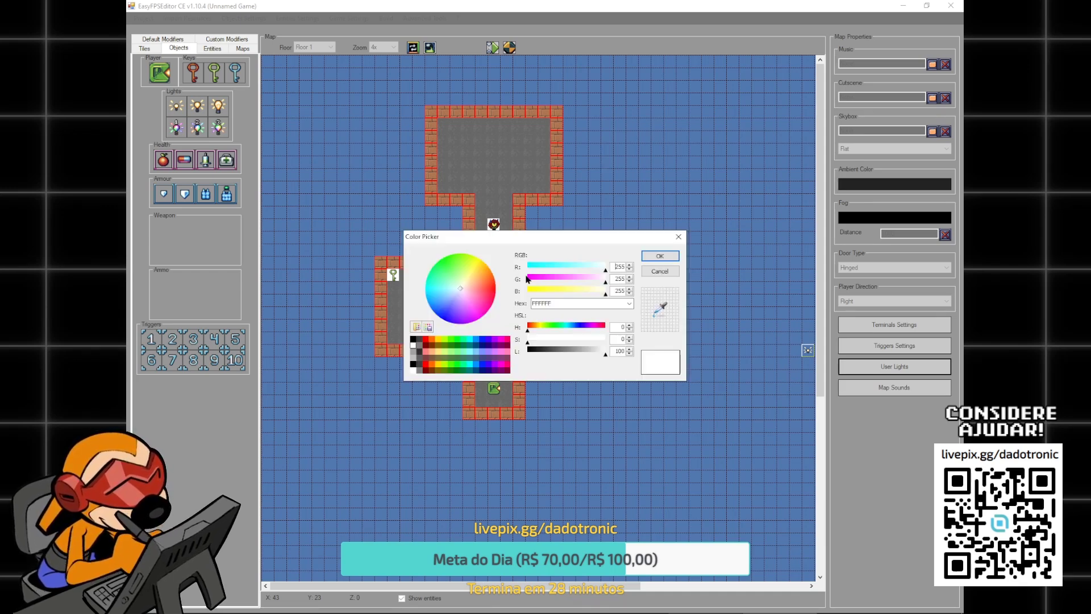
pyautogui.click(447, 303)
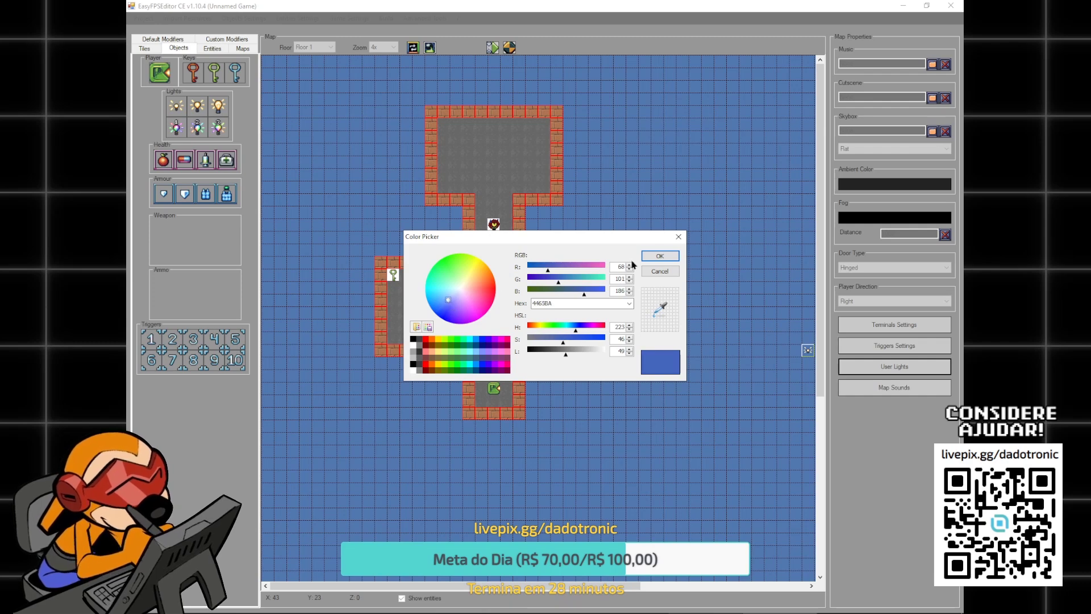
pyautogui.click(653, 258)
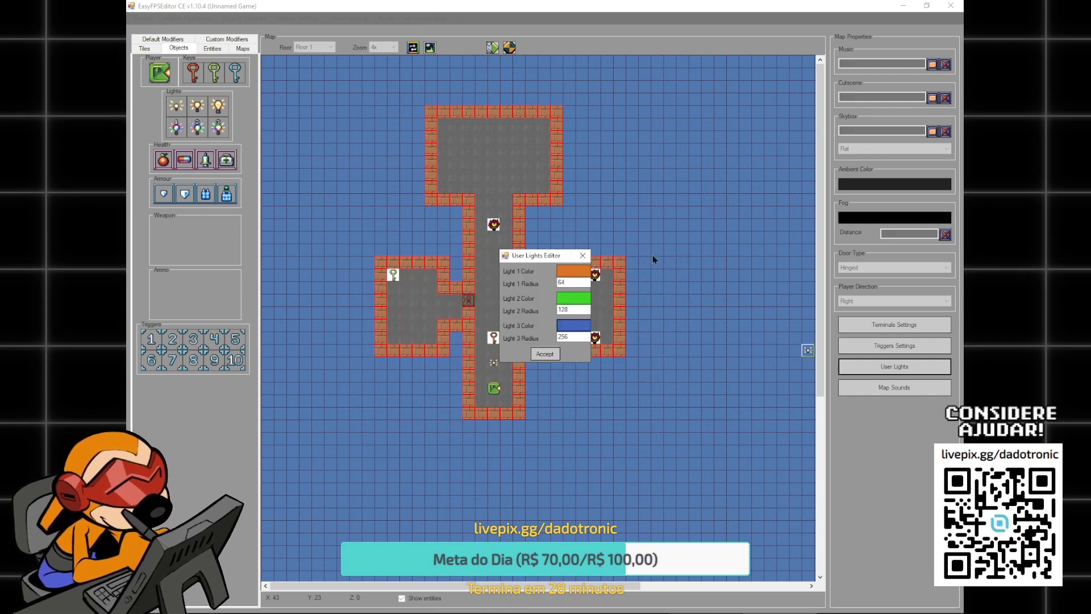
pyautogui.click(547, 354)
# - Replace the light ahead of the player start with user light 1, and place user light 2 in all four corners of the eastern room
pyautogui.click(179, 127)
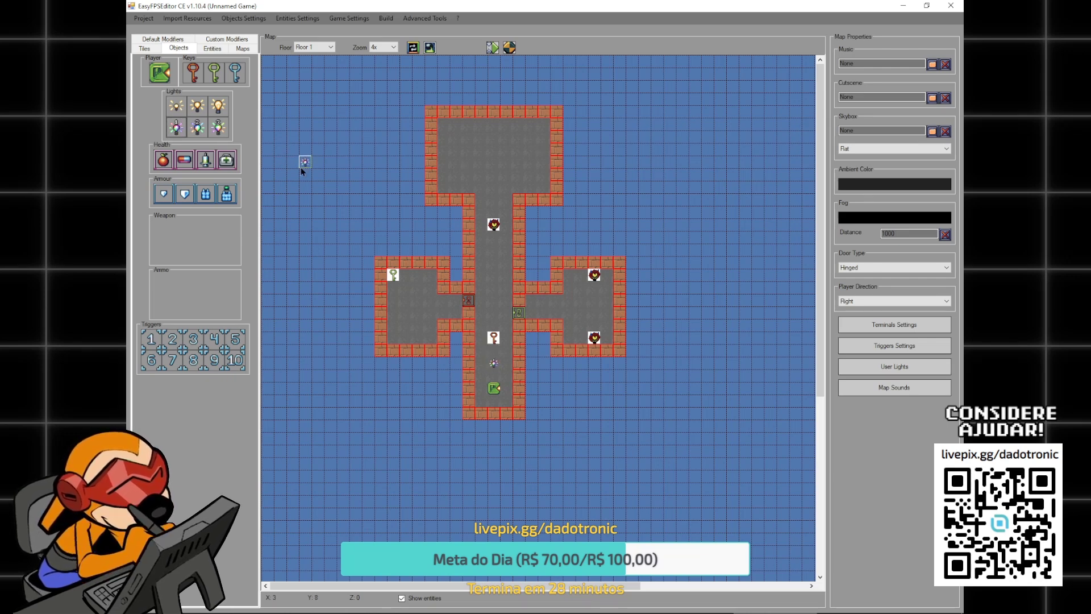
pyautogui.click(197, 128)
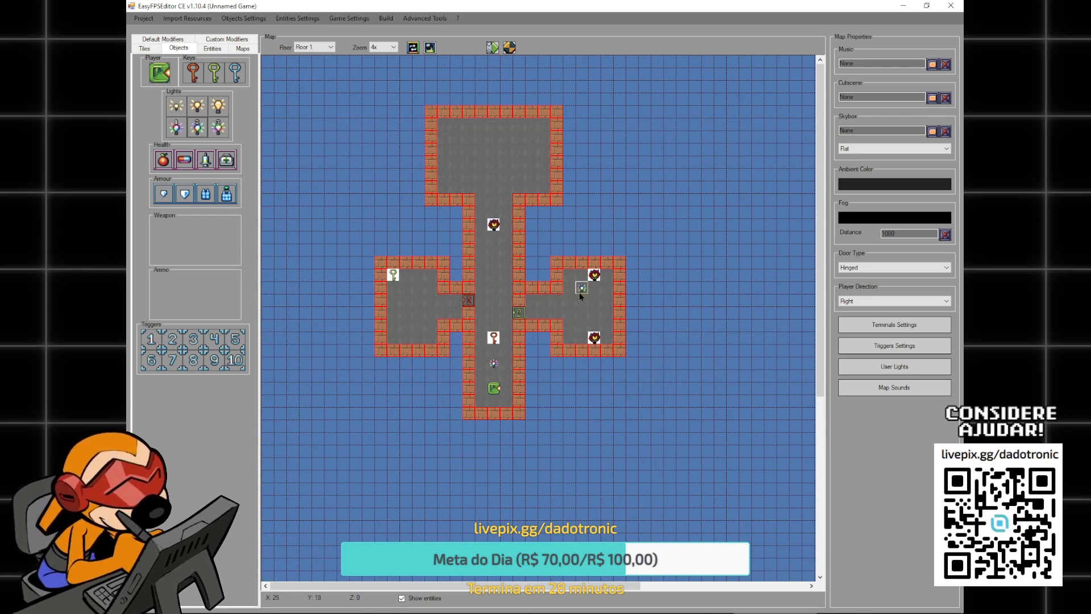
pyautogui.moveTo(578, 292); pyautogui.dragTo(578, 314)
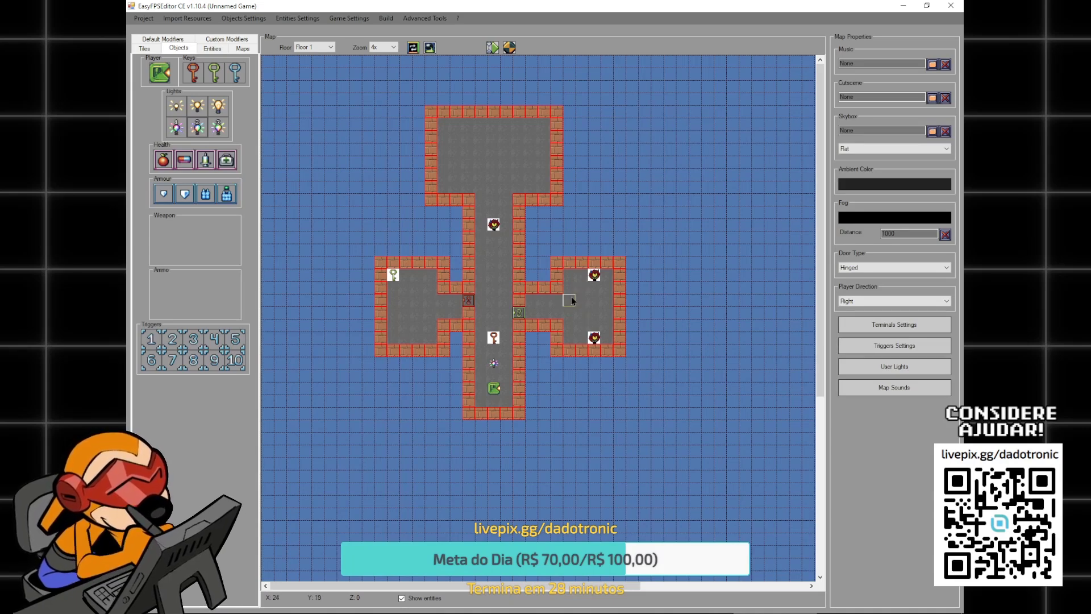
pyautogui.click(569, 277)
pyautogui.click(570, 327)
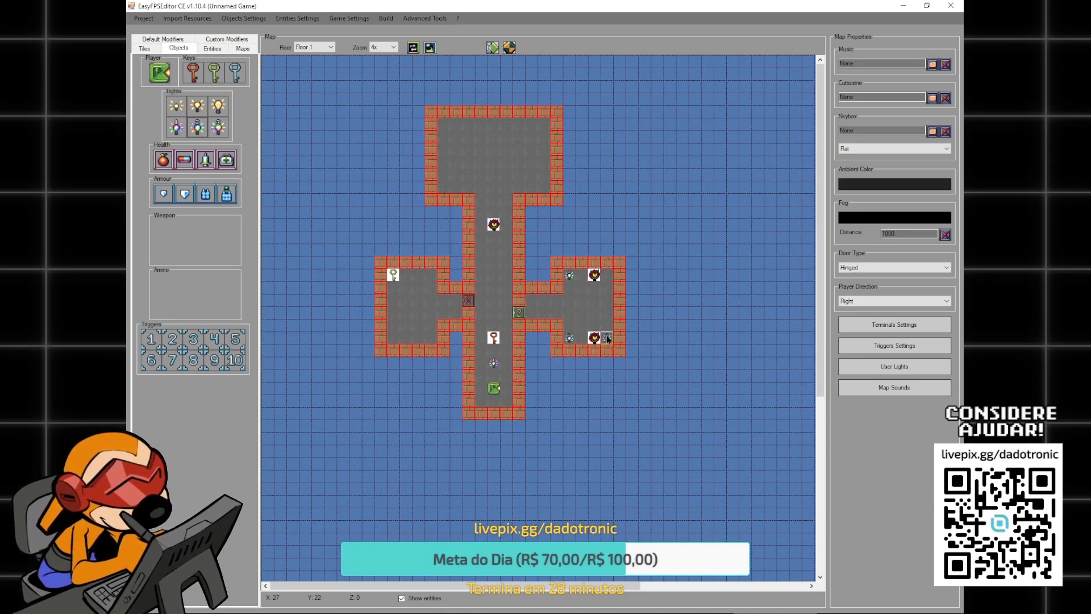
# - Place user light 3 in the middle of the large northern room
pyautogui.click(218, 128)
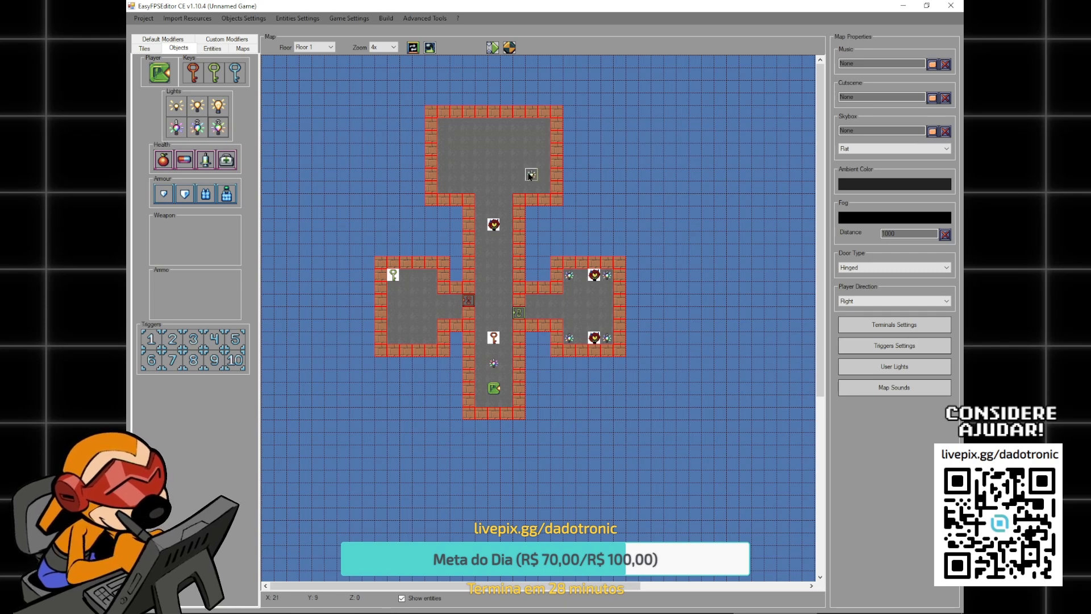
pyautogui.click(492, 153)
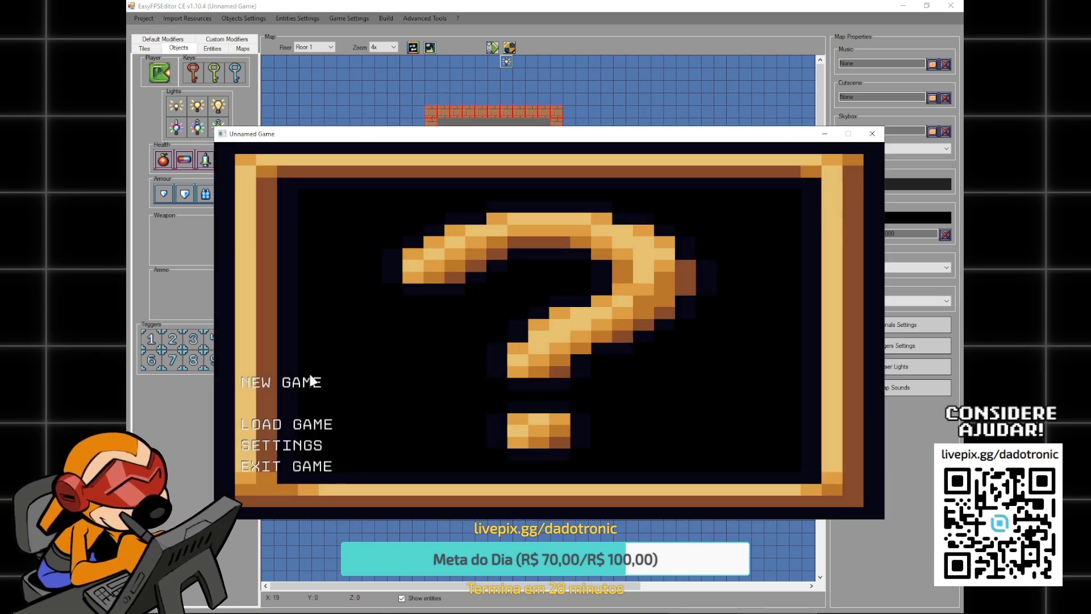
# - Start a new game, walk up the corridor toward the red key to view the colored lighting, and exit the game
pyautogui.click(316, 381)
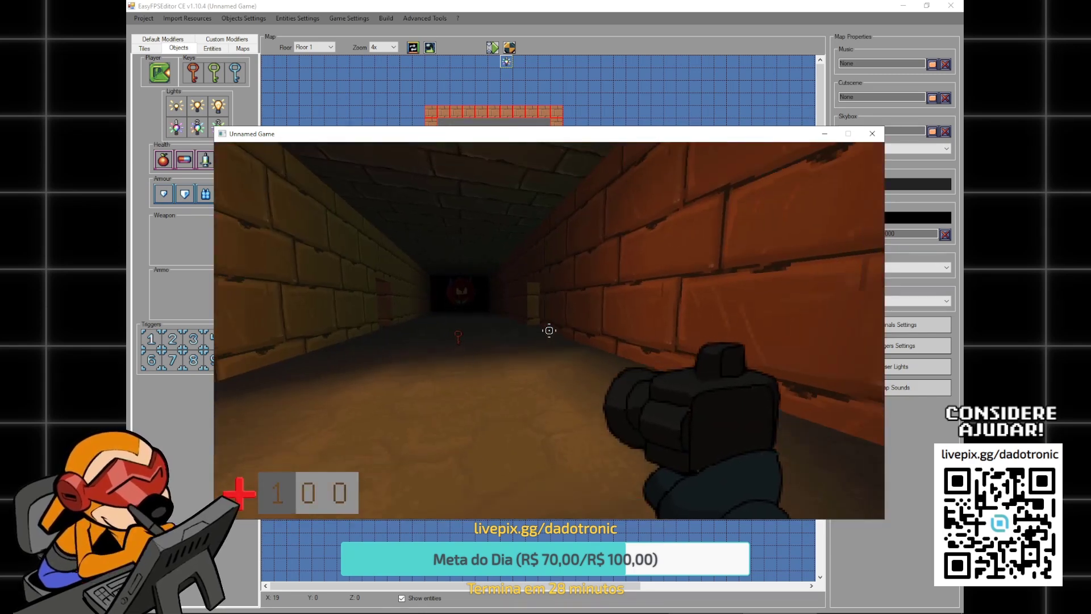
pyautogui.press('w')
pyautogui.press('a')
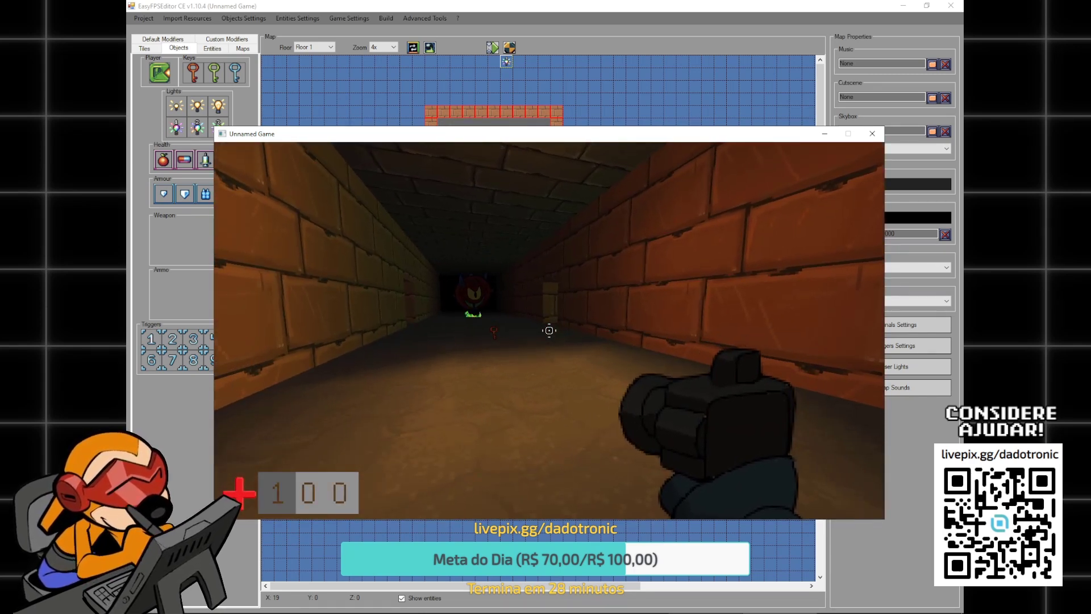
pyautogui.press('w')
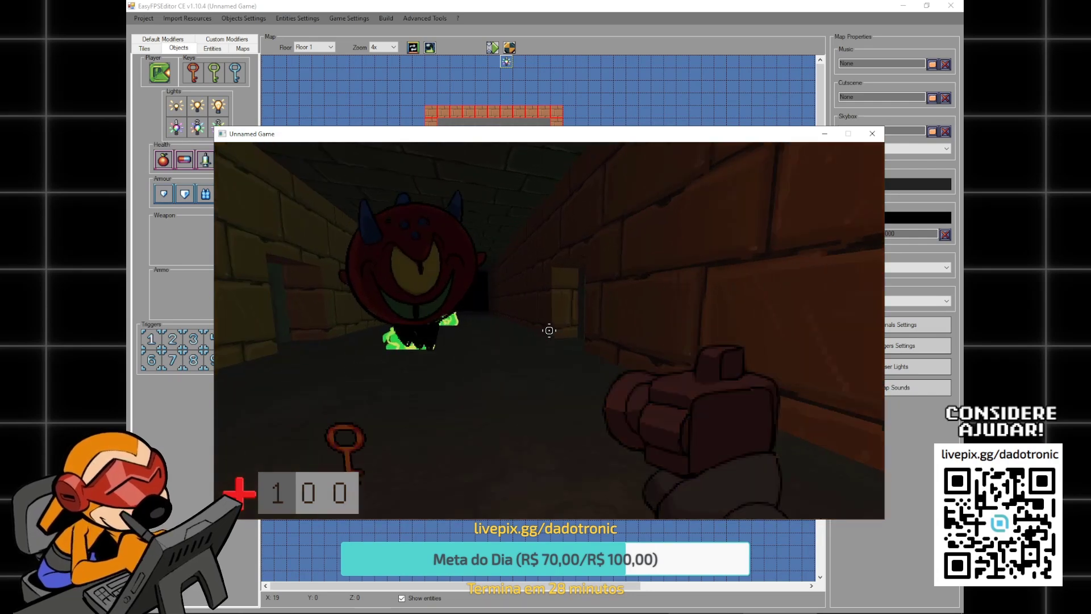
pyautogui.press('Escape')
pyautogui.click(296, 463)
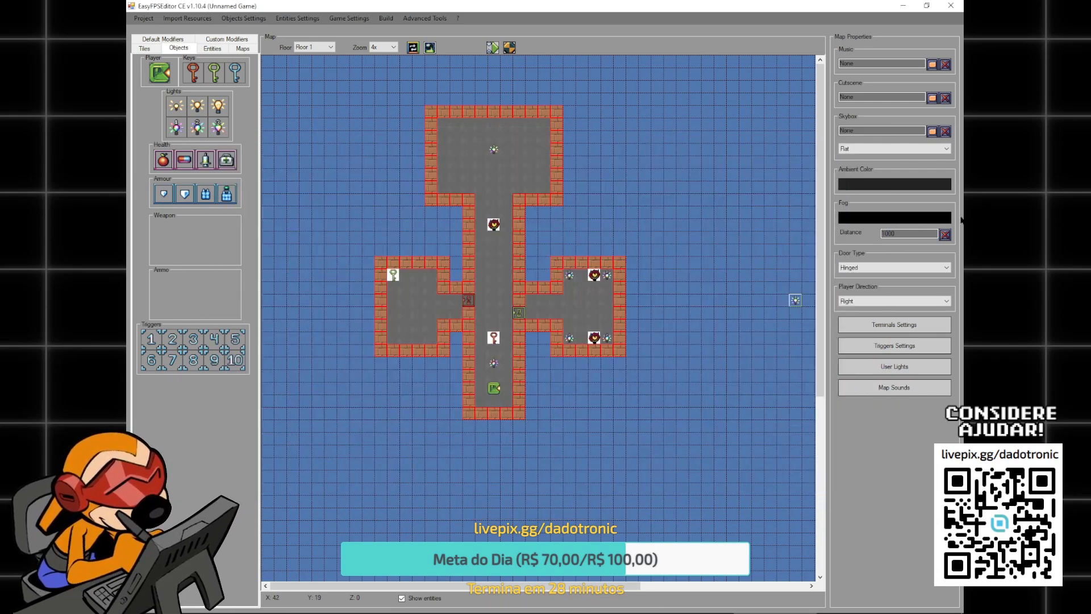
# - Set the map's ambient color to pure black by lowering its lightness to zero
pyautogui.click(894, 183)
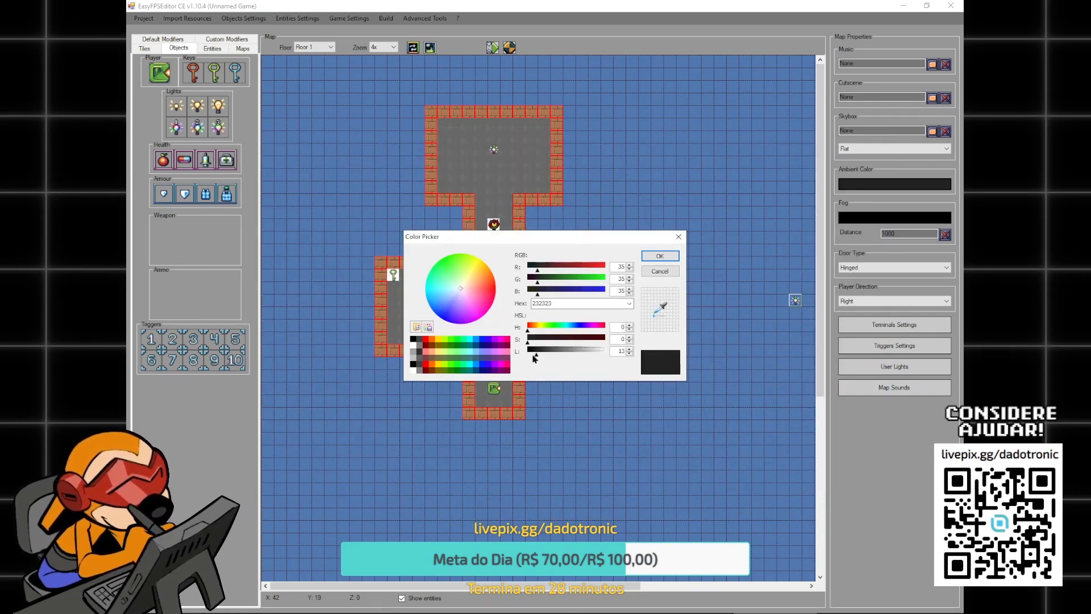
pyautogui.moveTo(534, 358); pyautogui.dragTo(526, 358)
pyautogui.click(659, 256)
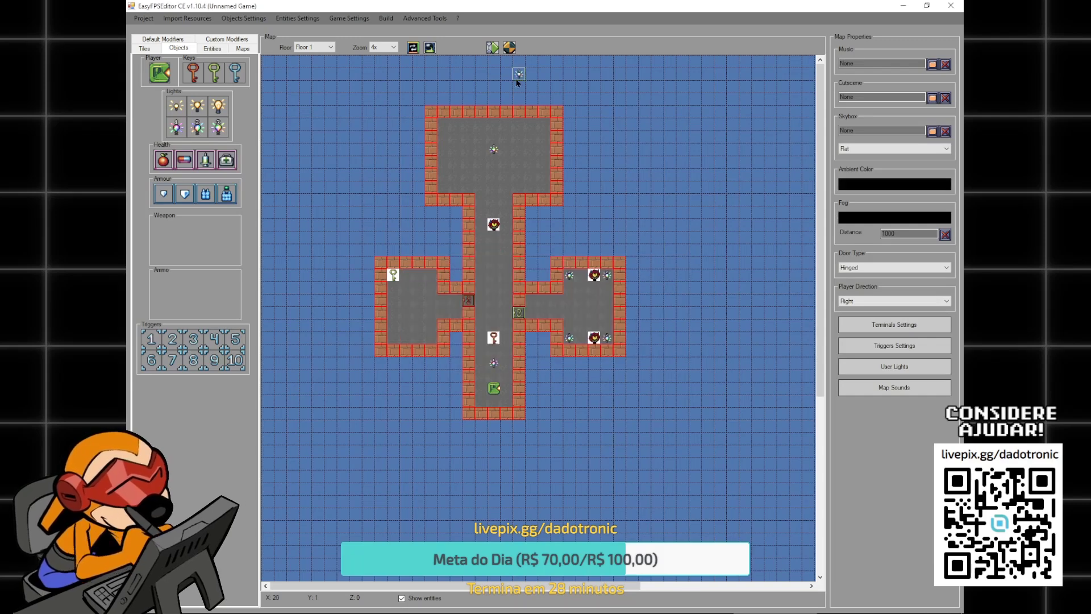
# - Test a new game, walk up the corridor past the red key to check the darker ambience, and leave the game
pyautogui.click(510, 48)
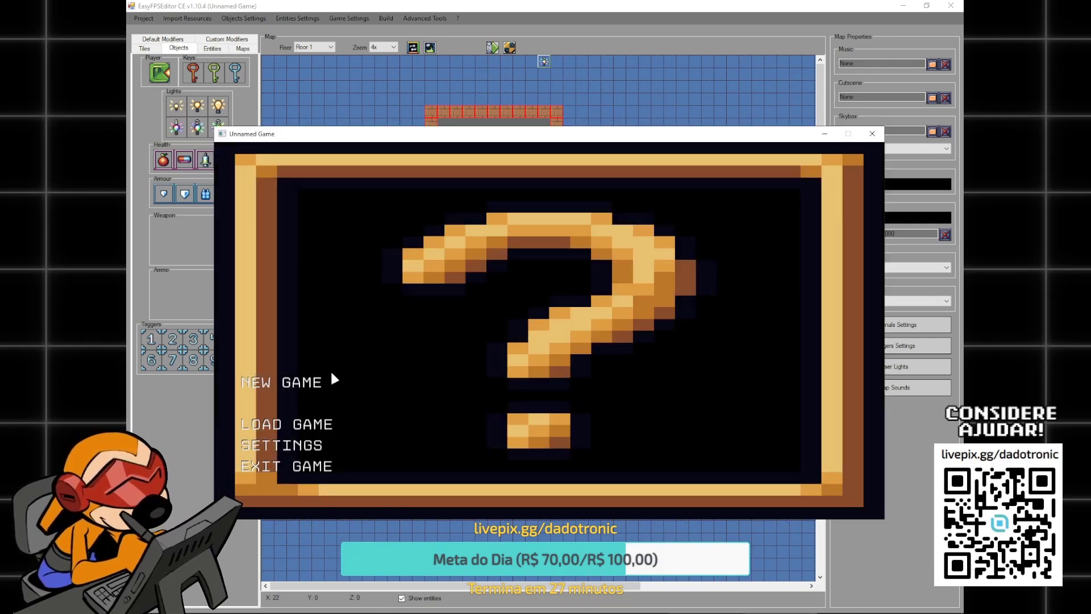
pyautogui.press('Return')
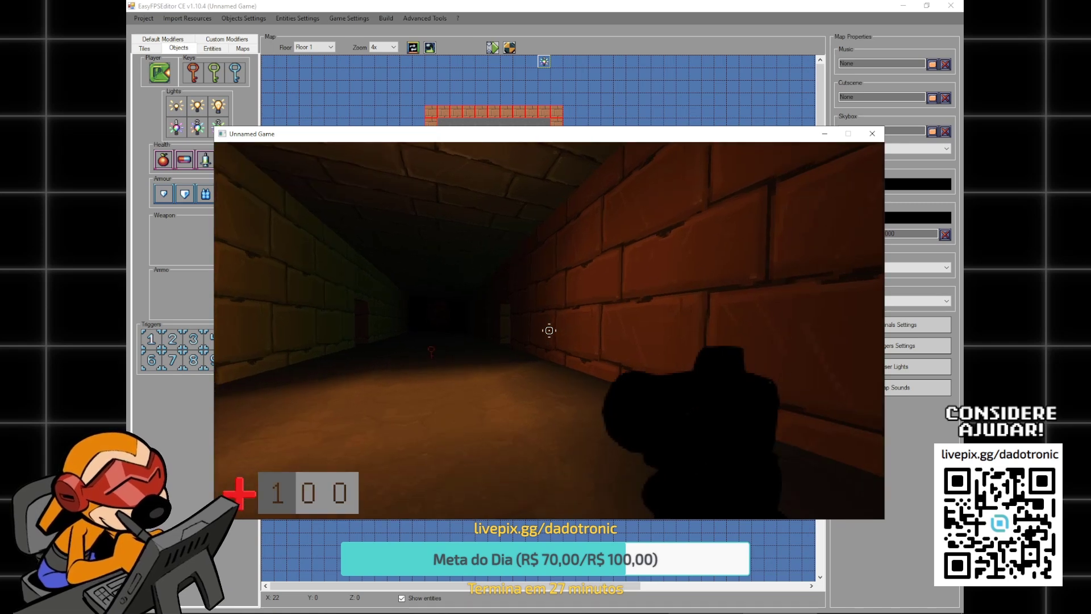
pyautogui.press('w')
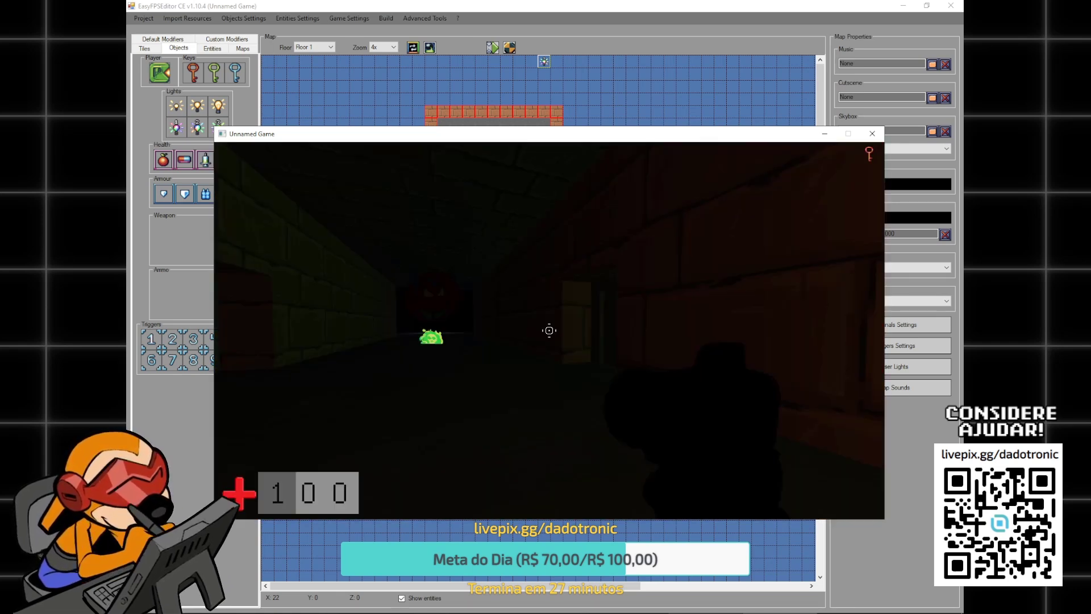
pyautogui.press('w')
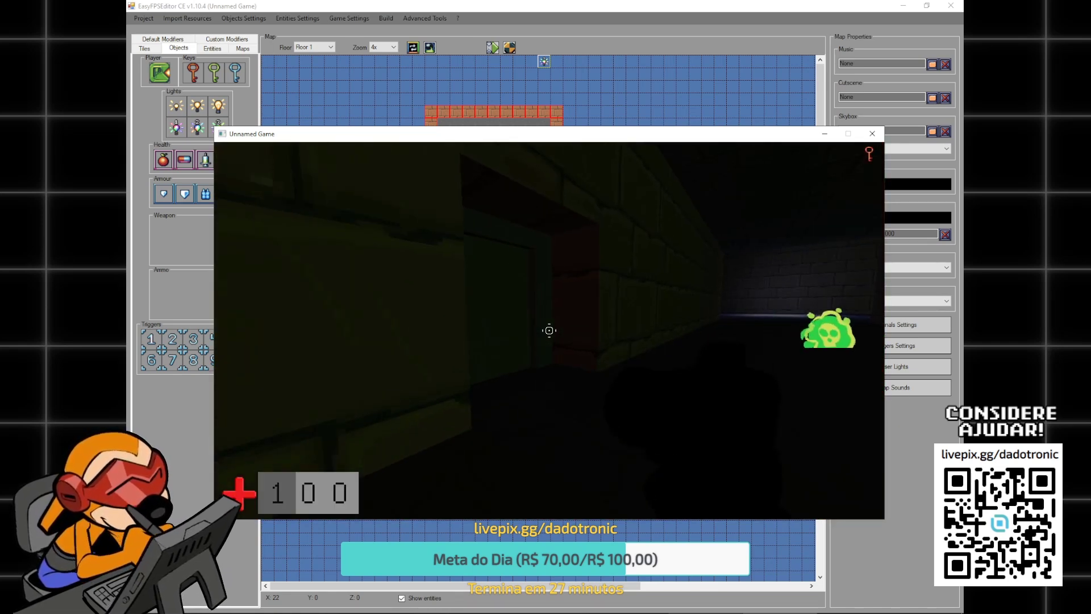
pyautogui.press('Escape')
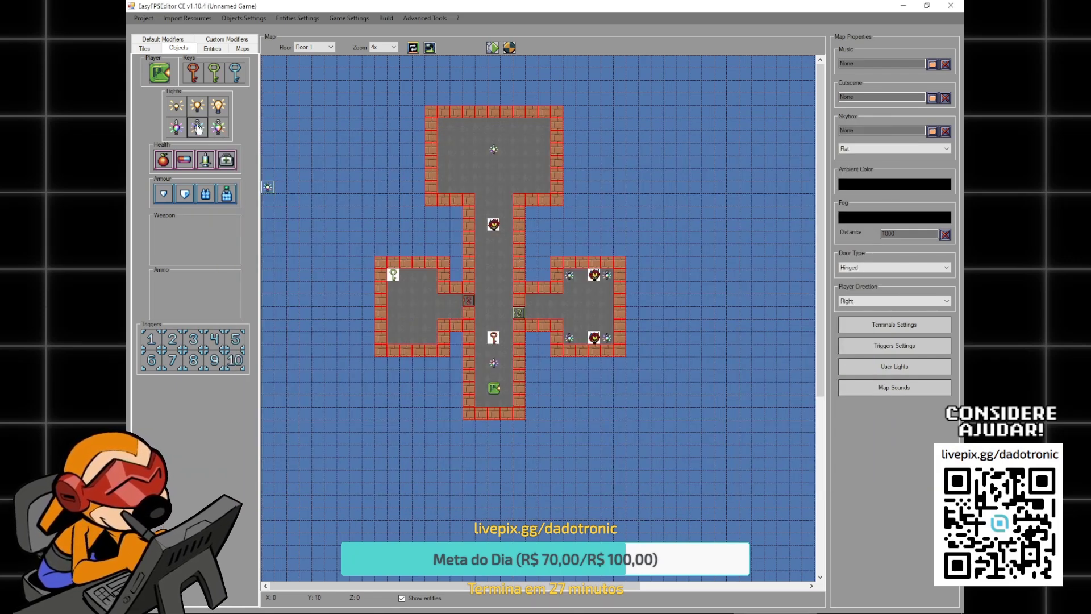
# - Place user light 2 in the middle of the western room and start a new test game
pyautogui.click(425, 313)
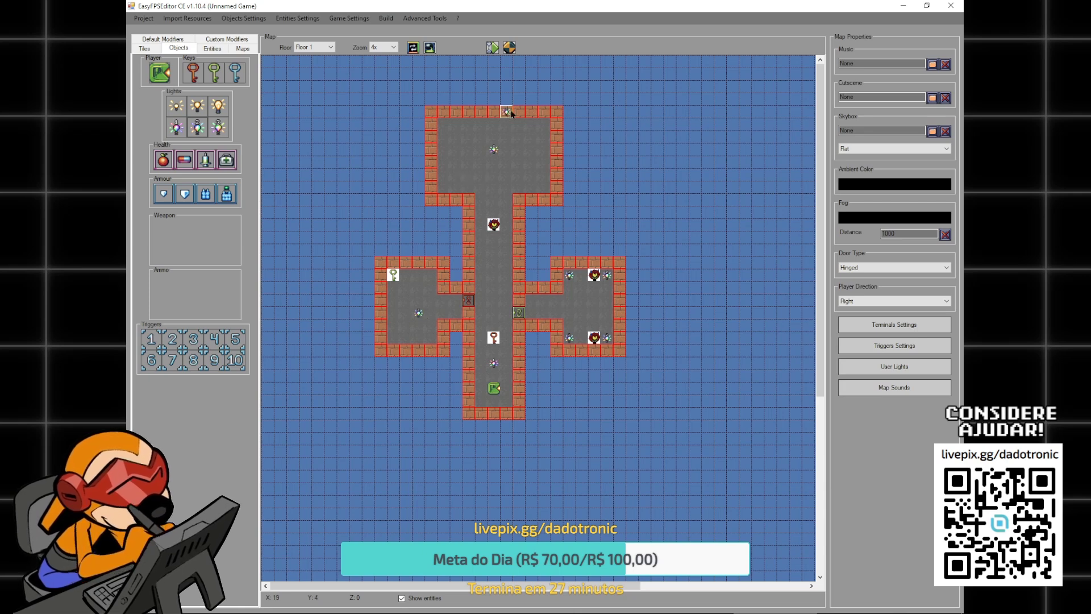
pyautogui.click(510, 48)
pyautogui.click(309, 384)
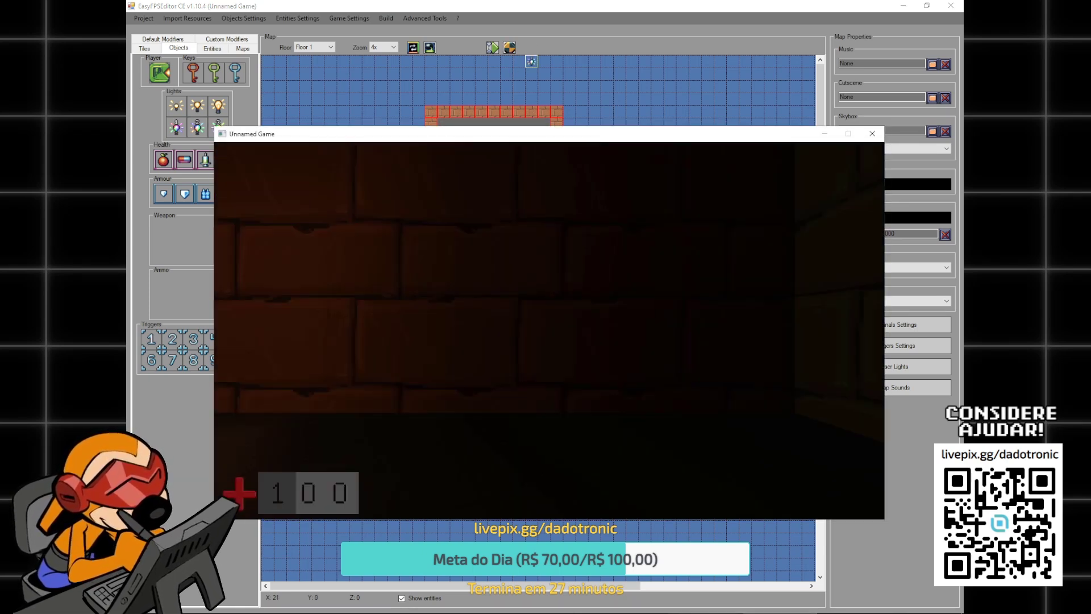
# - Pick up the red key, open the western room's locked door, and collect the key in its corner under the green light
pyautogui.press('w')
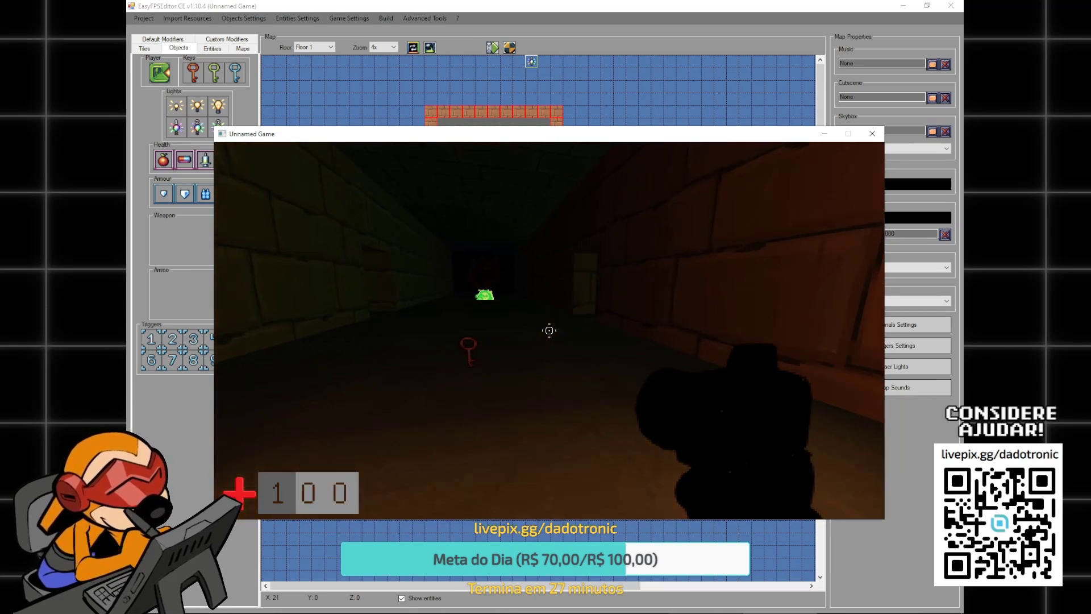
pyautogui.press('w')
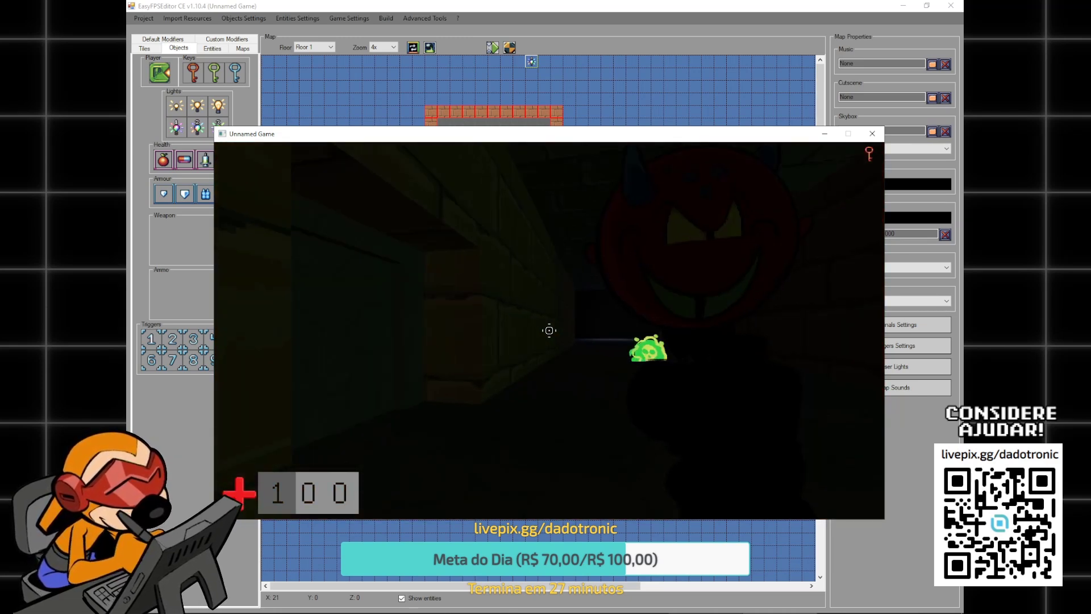
pyautogui.press('w')
pyautogui.press('e')
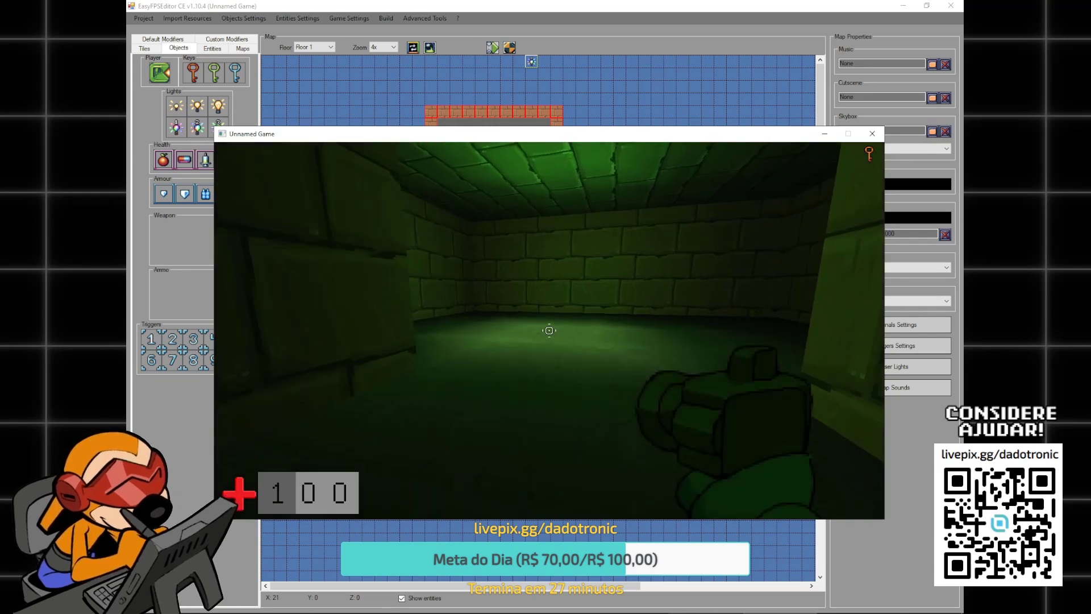
pyautogui.press('w')
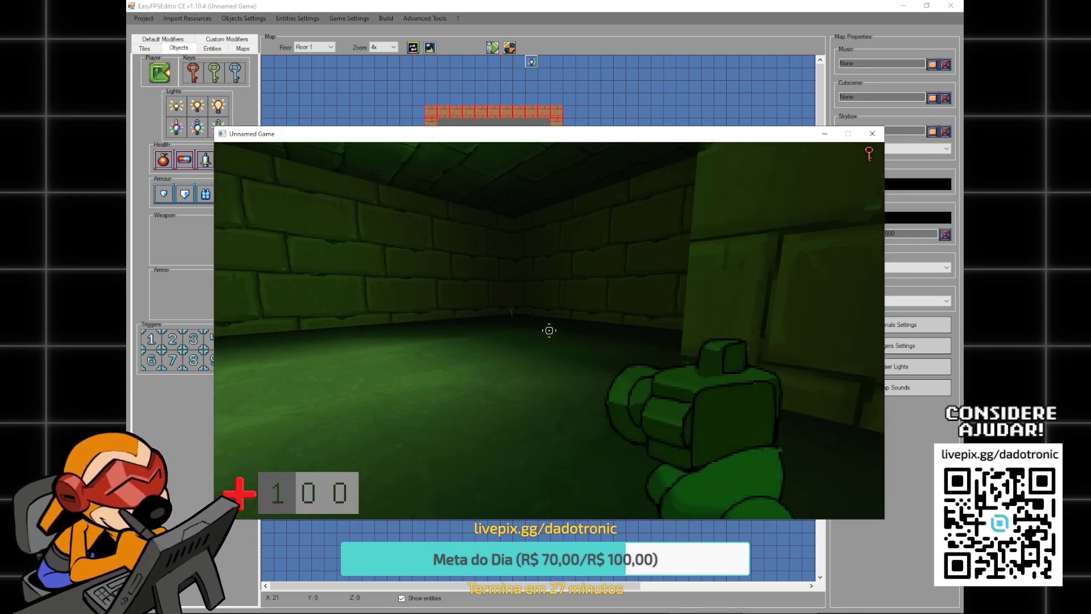
pyautogui.press('w')
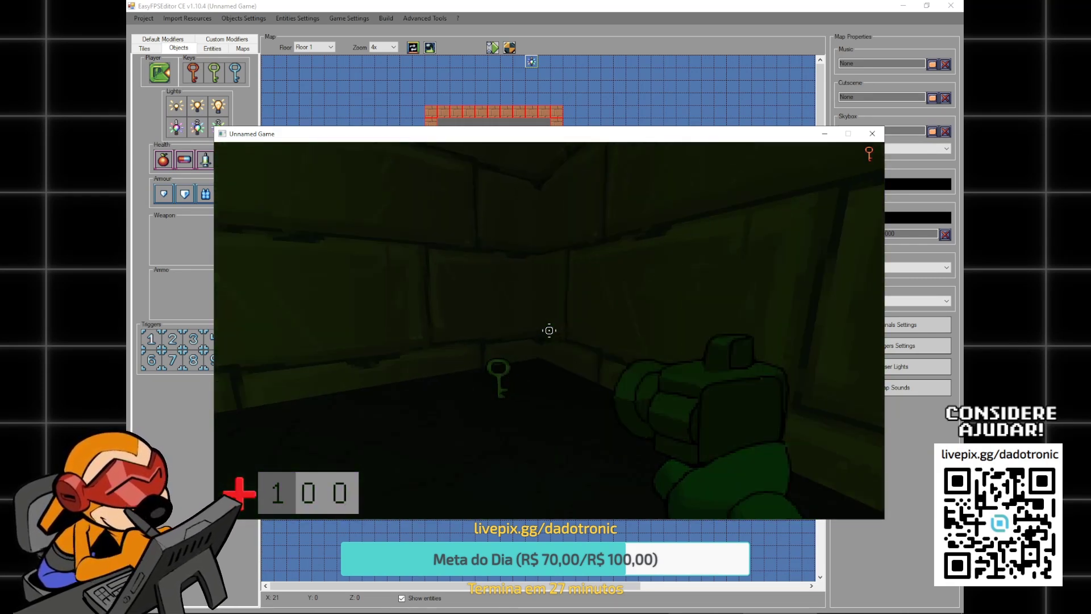
pyautogui.press('w')
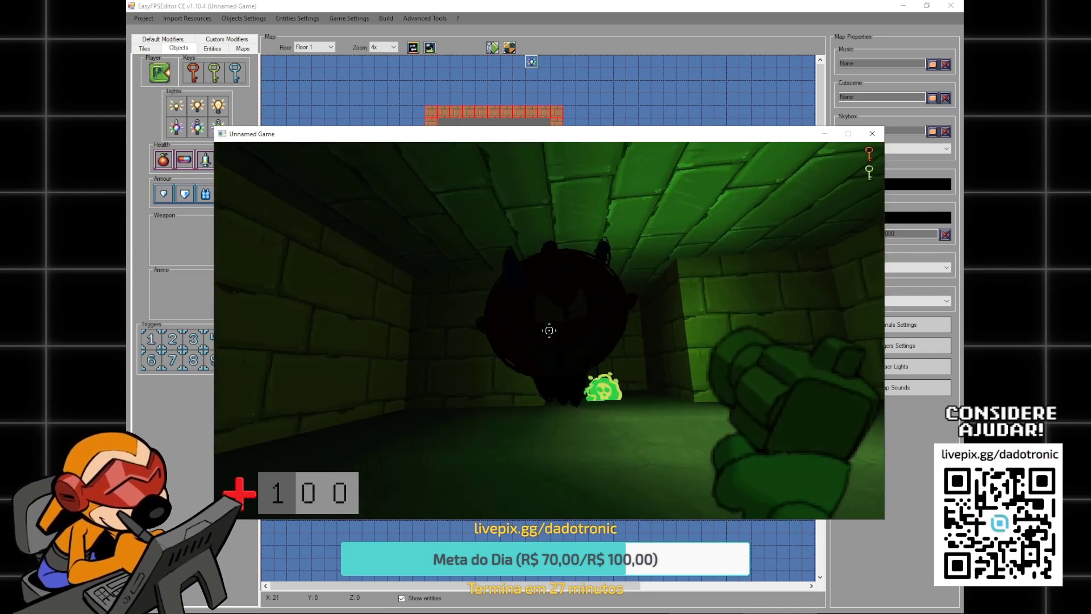
# - Shoot at the enemy in the western room and cross the corridor to the eastern room's locked door
pyautogui.press('w')
pyautogui.click(549, 330)
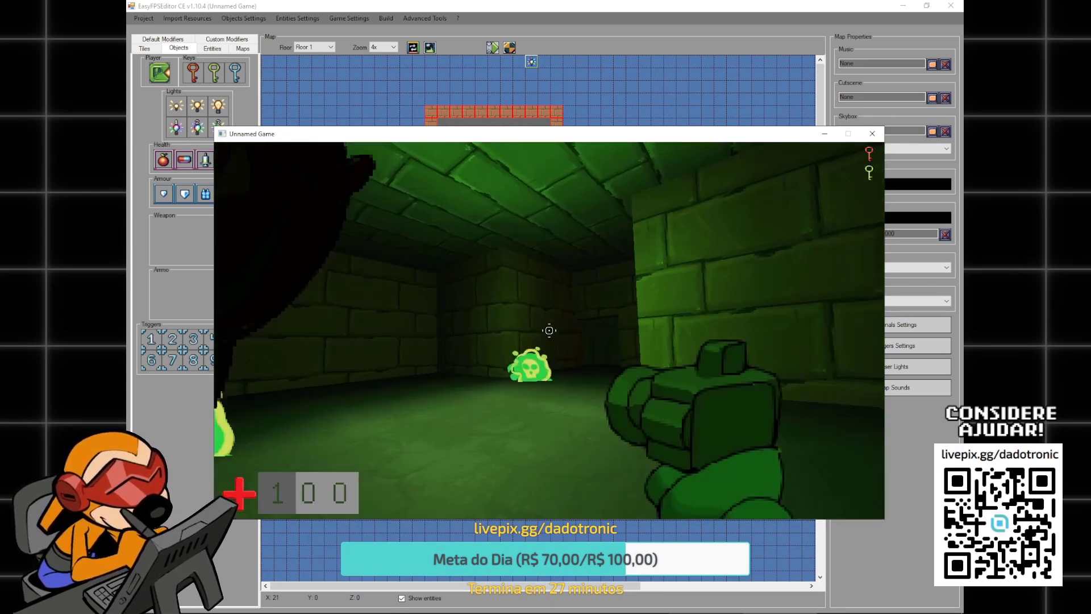
pyautogui.press('w')
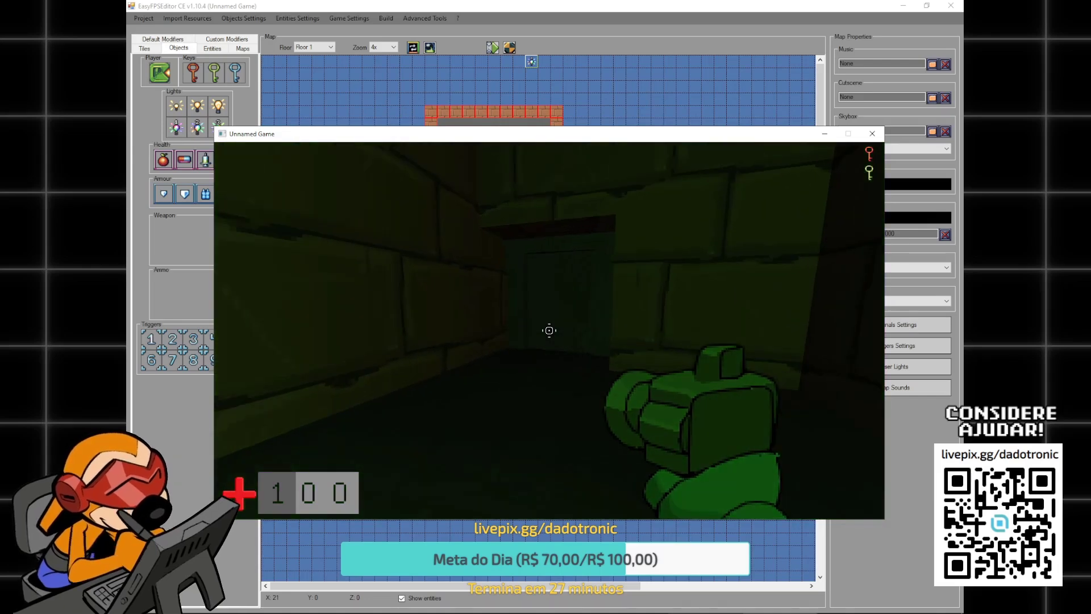
pyautogui.press('w')
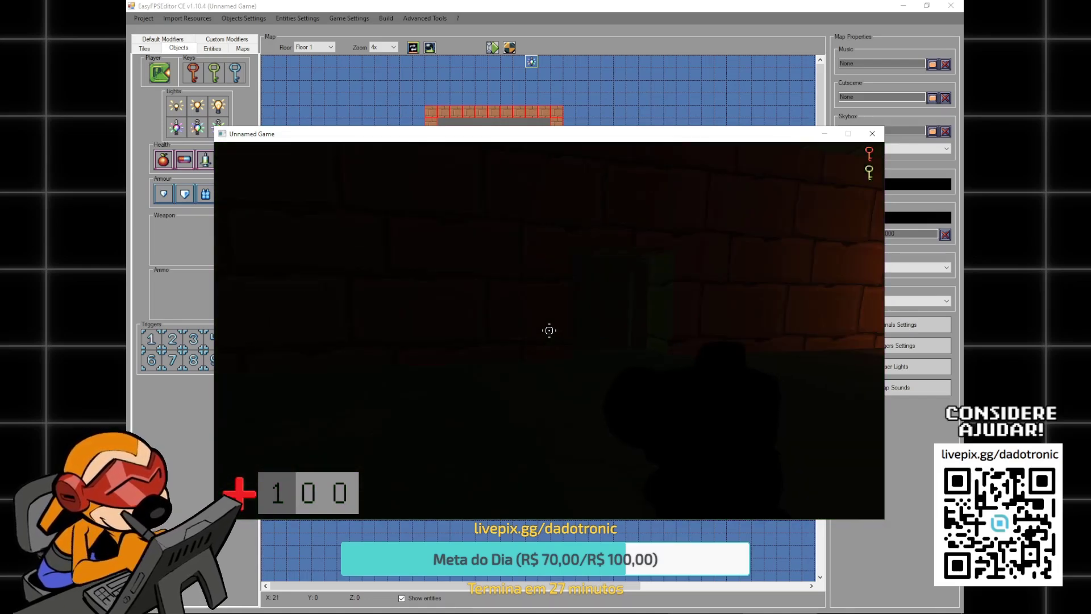
pyautogui.press('w')
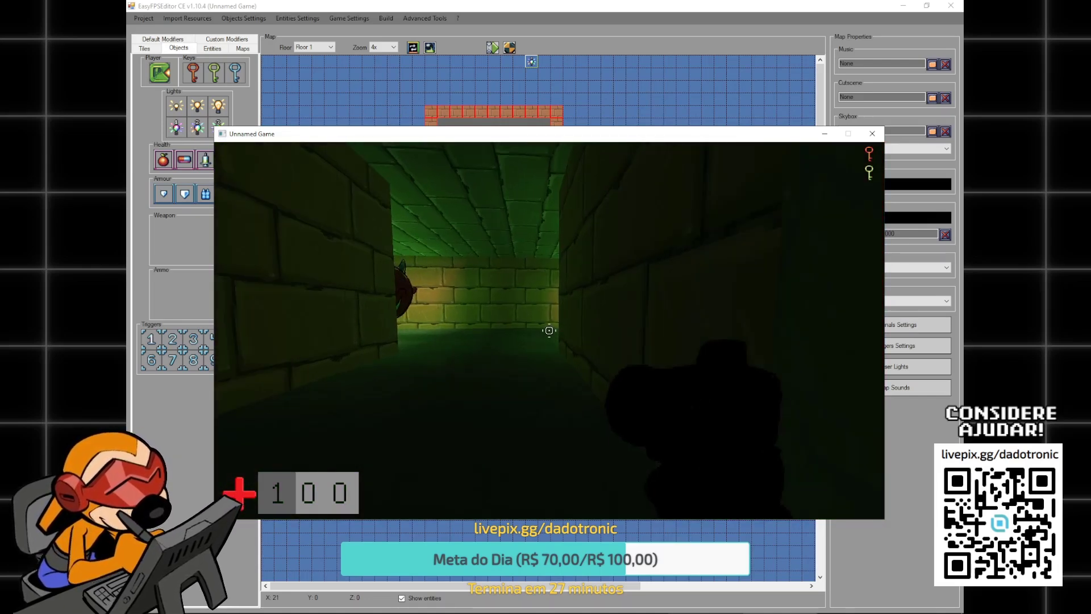
# - Fight the Malvado1 enemies at the green-lit eastern room, backing away while shooting them
pyautogui.press('w')
pyautogui.click(549, 330)
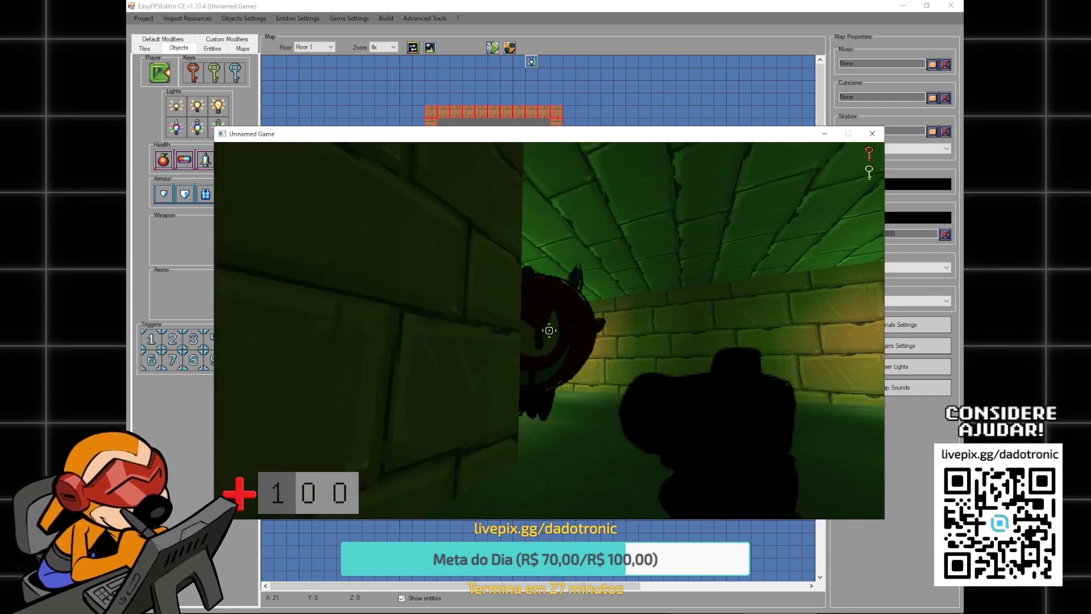
pyautogui.click(549, 331)
pyautogui.press('s')
pyautogui.click(549, 330)
pyautogui.click(549, 330)
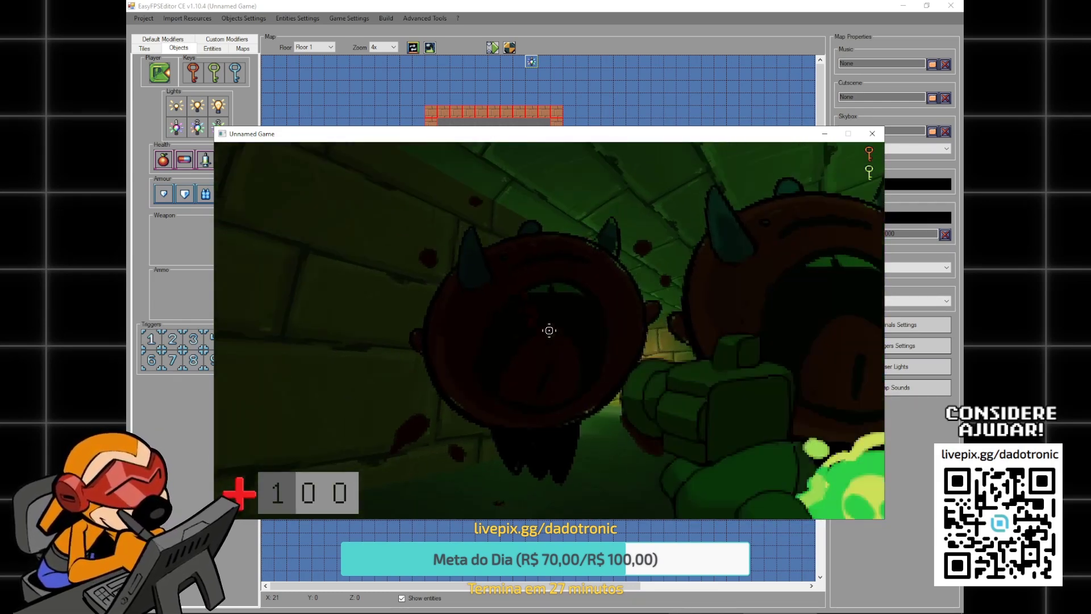
pyautogui.press('s')
pyautogui.click(549, 330)
pyautogui.click(548, 331)
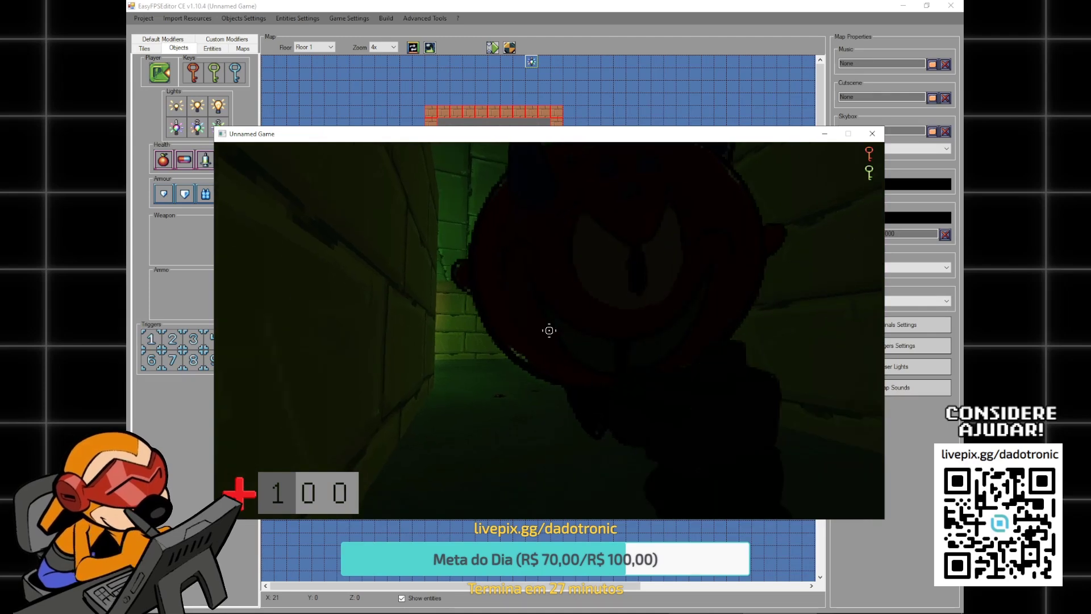
pyautogui.click(549, 331)
pyautogui.press('w')
pyautogui.click(549, 331)
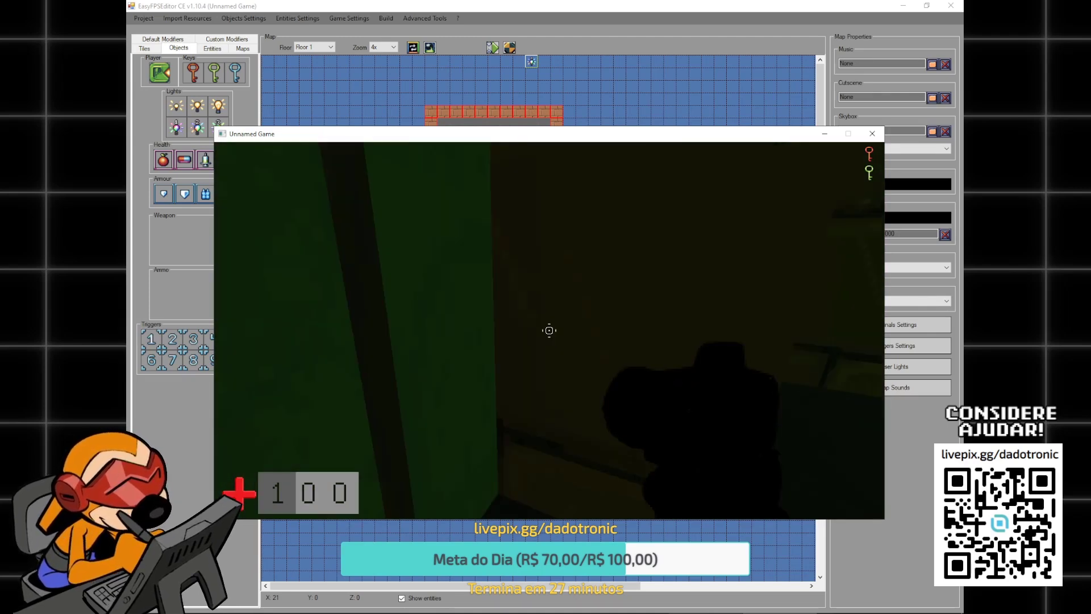
# - Walk up the corridor into the northern room, inspect its blue light, and close the test game
pyautogui.press('w')
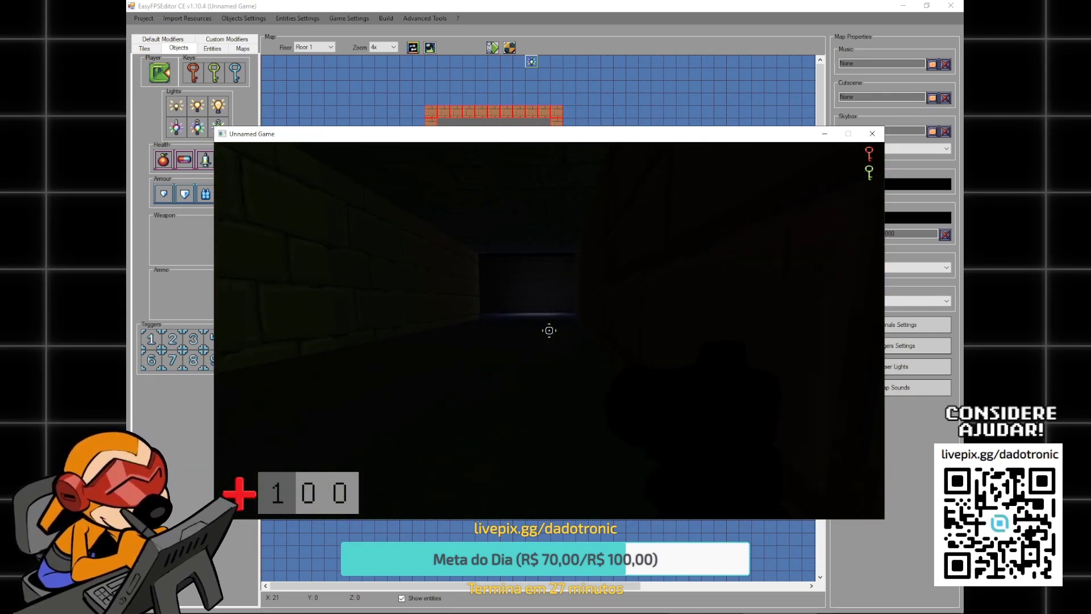
pyautogui.press('w')
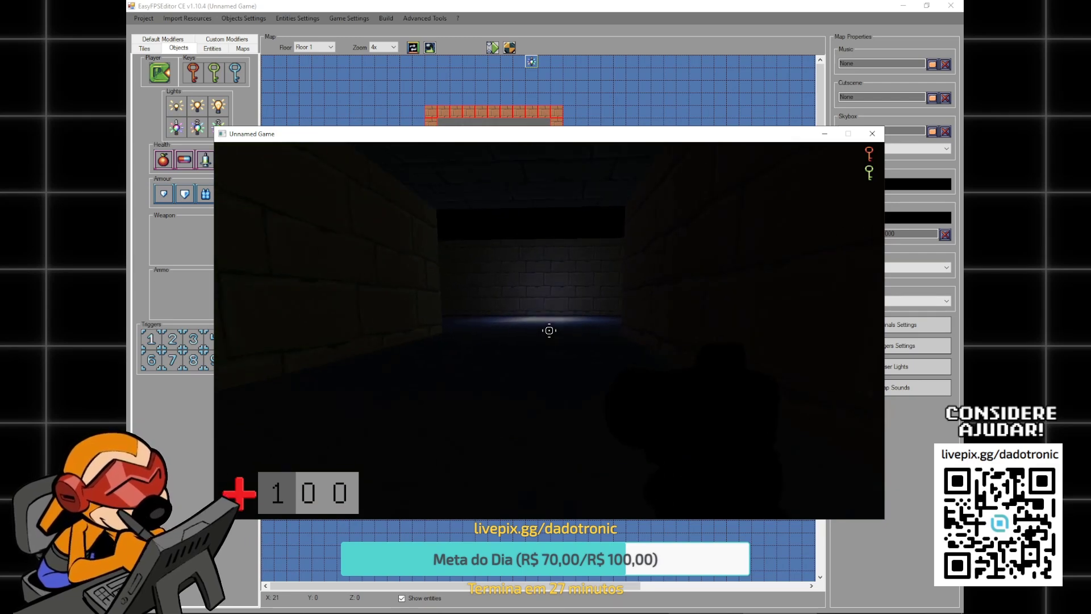
pyautogui.press('w')
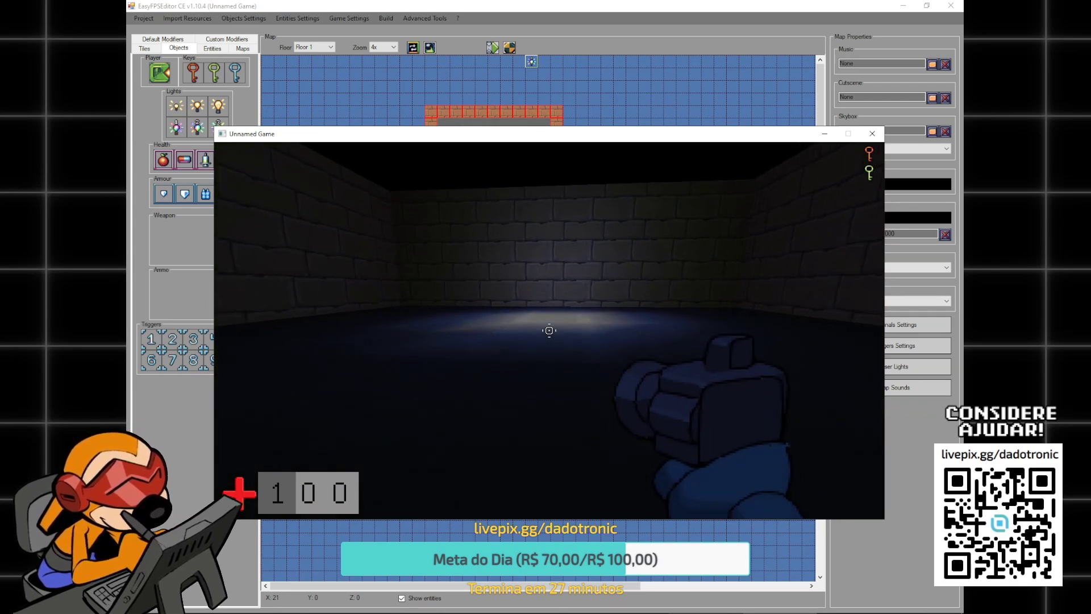
pyautogui.press('w')
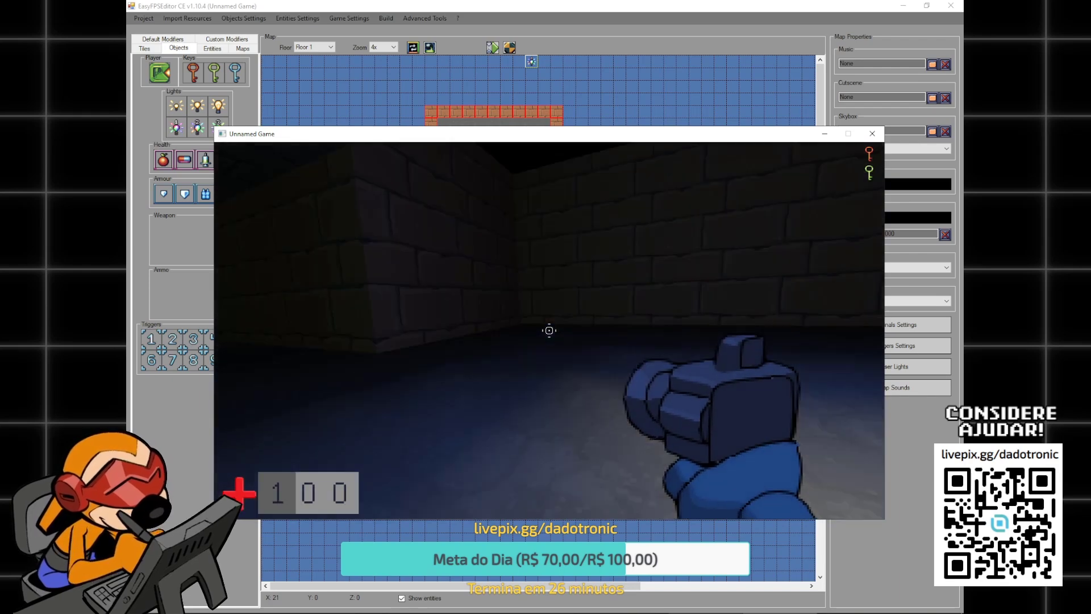
pyautogui.press('Escape')
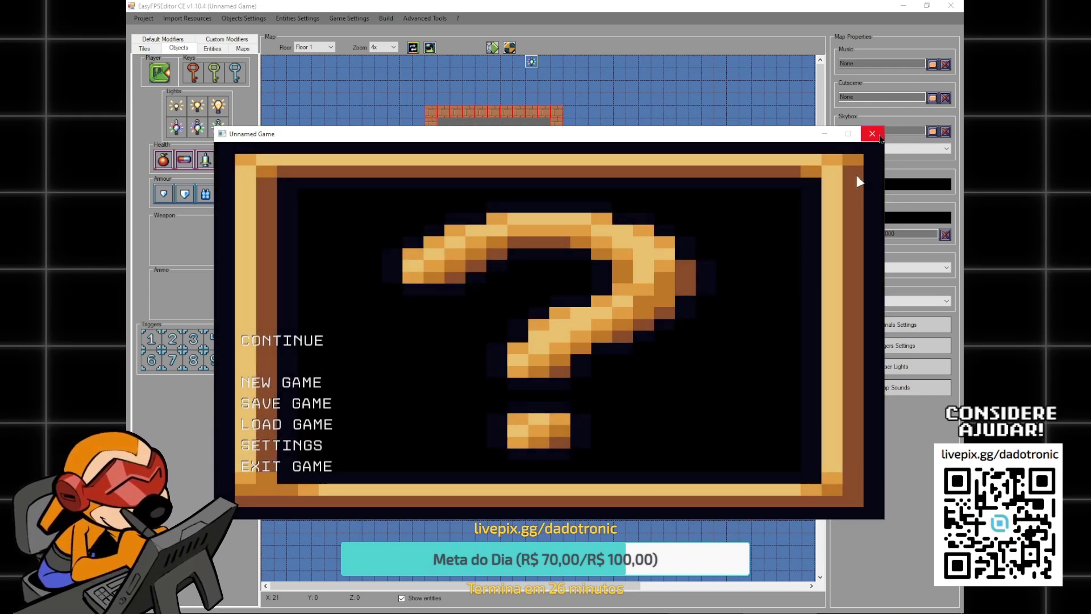
pyautogui.click(873, 133)
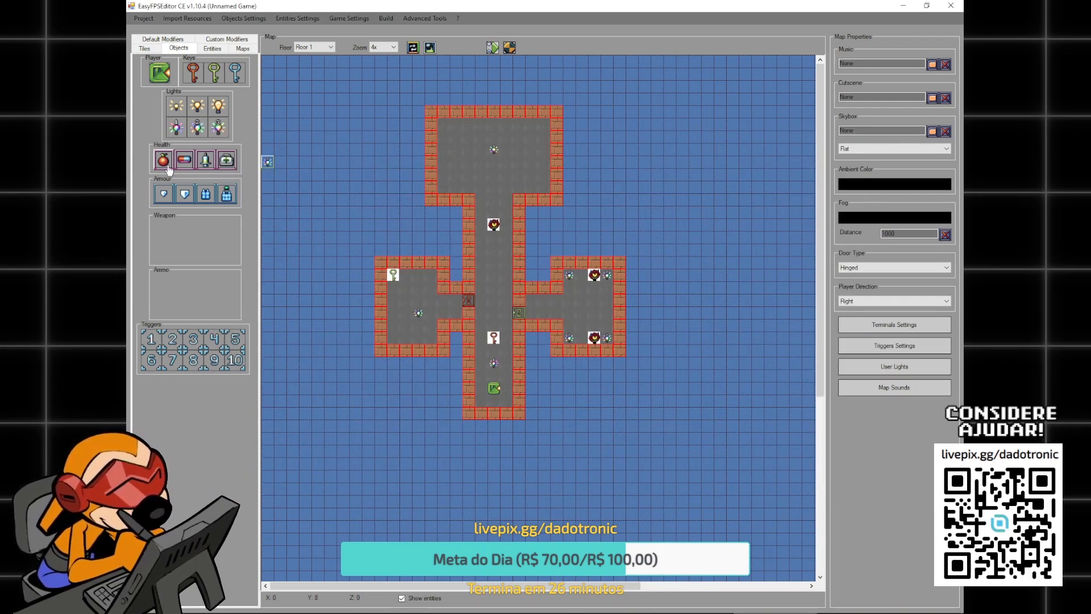
# - Switch to the FPS folder in File Explorer and open Index.html from the Manual folder in the browser
pyautogui.click(449, 611)
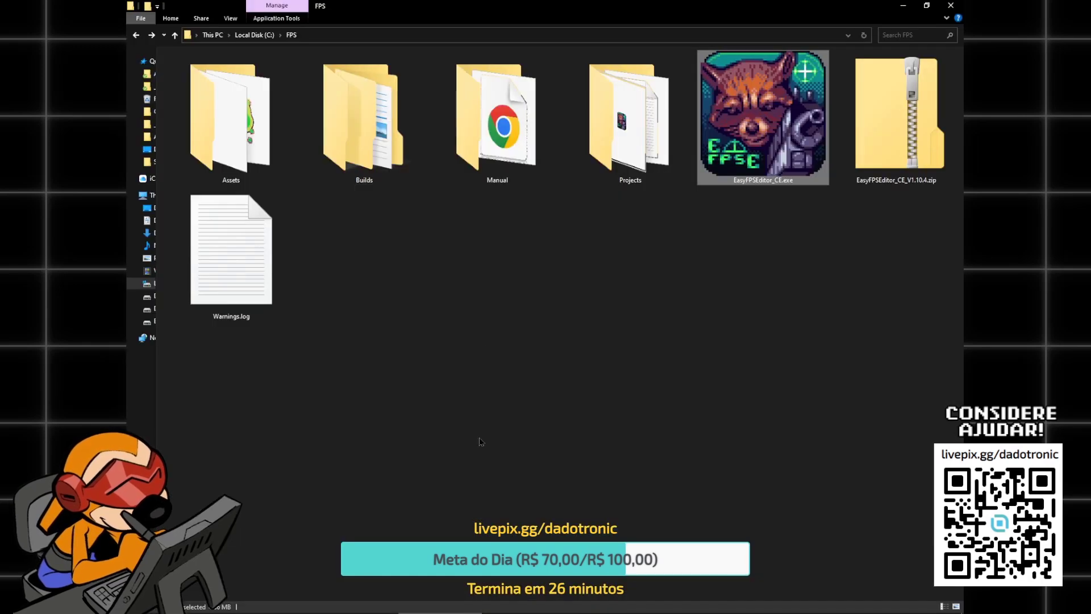
pyautogui.doubleClick(492, 164)
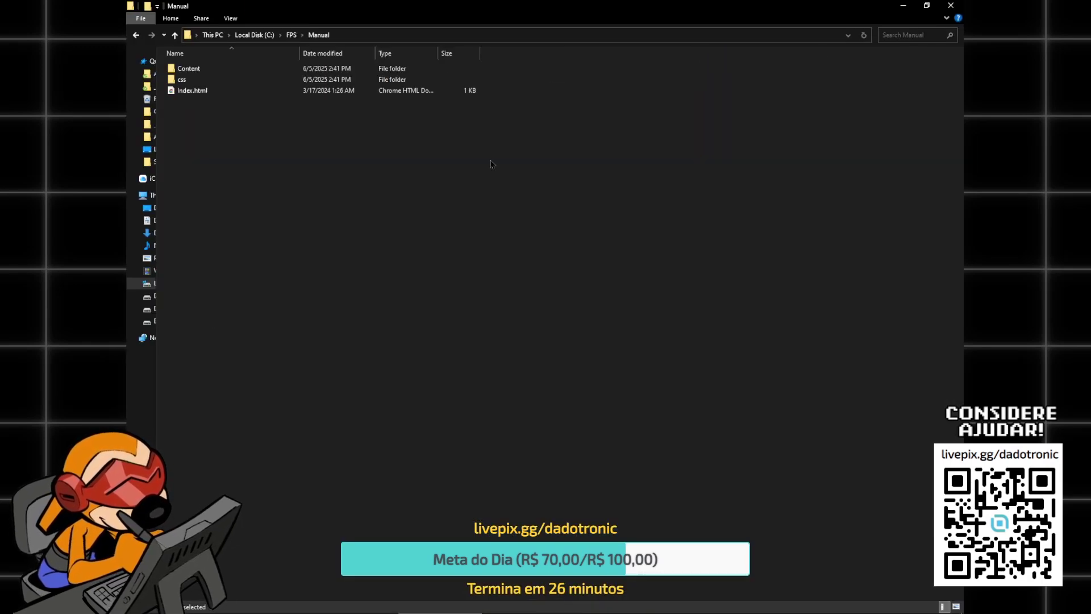
pyautogui.click(183, 91)
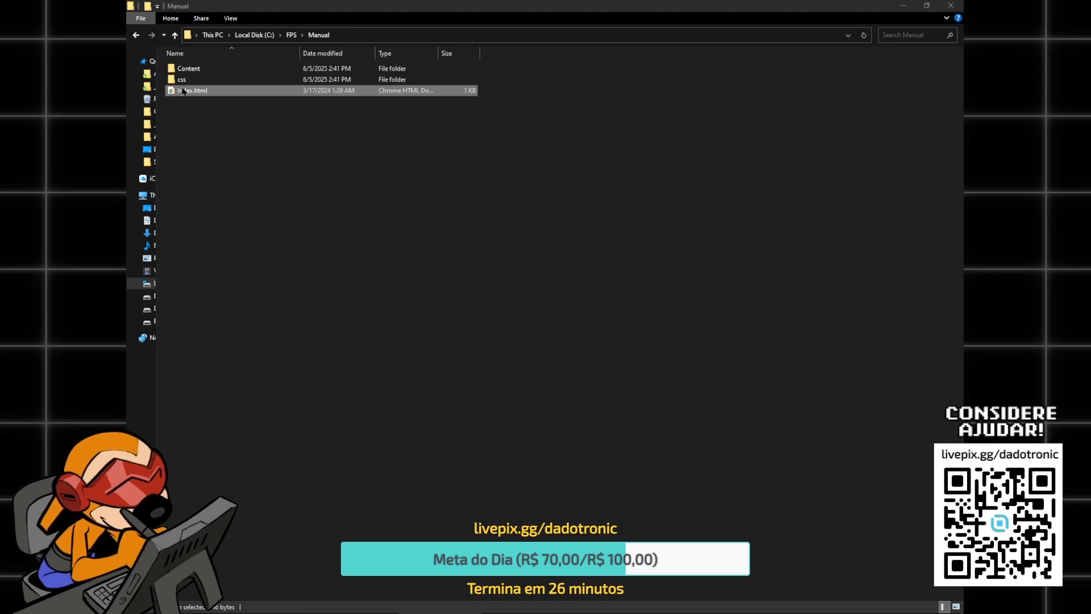
pyautogui.moveTo(128, 278); pyautogui.dragTo(528, 142)
pyautogui.click(641, 141)
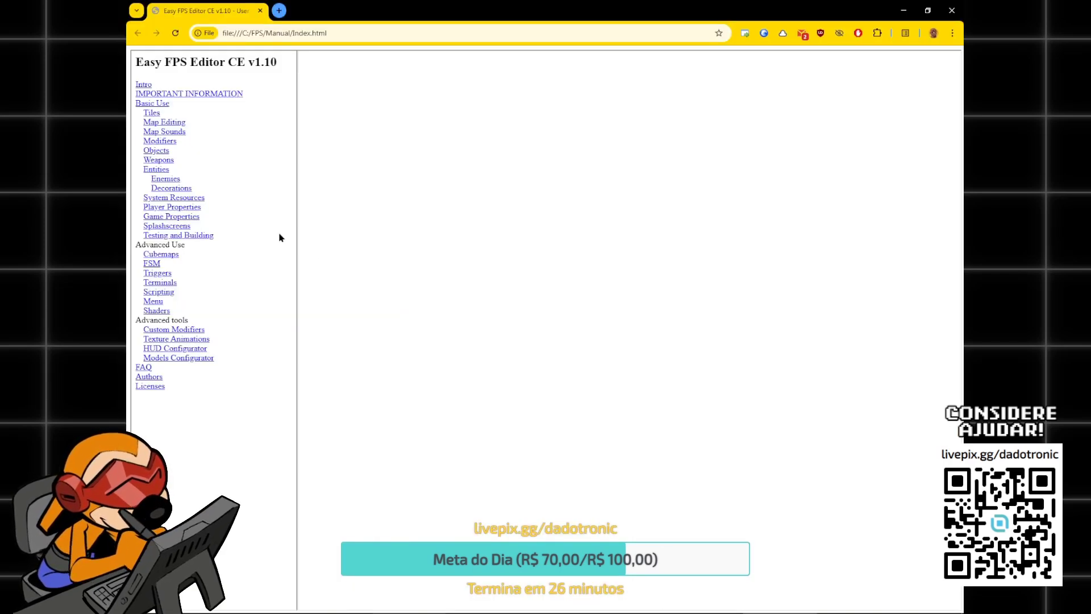
# - View the manual's Map Editing, Weapons and Entities pages
pyautogui.click(162, 125)
pyautogui.click(157, 162)
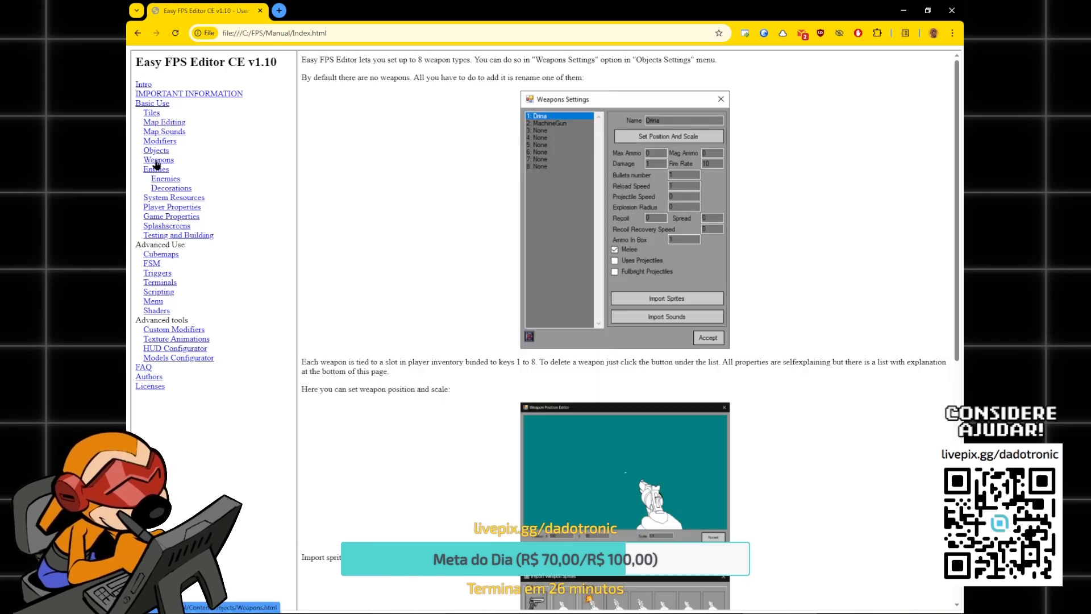
pyautogui.click(164, 171)
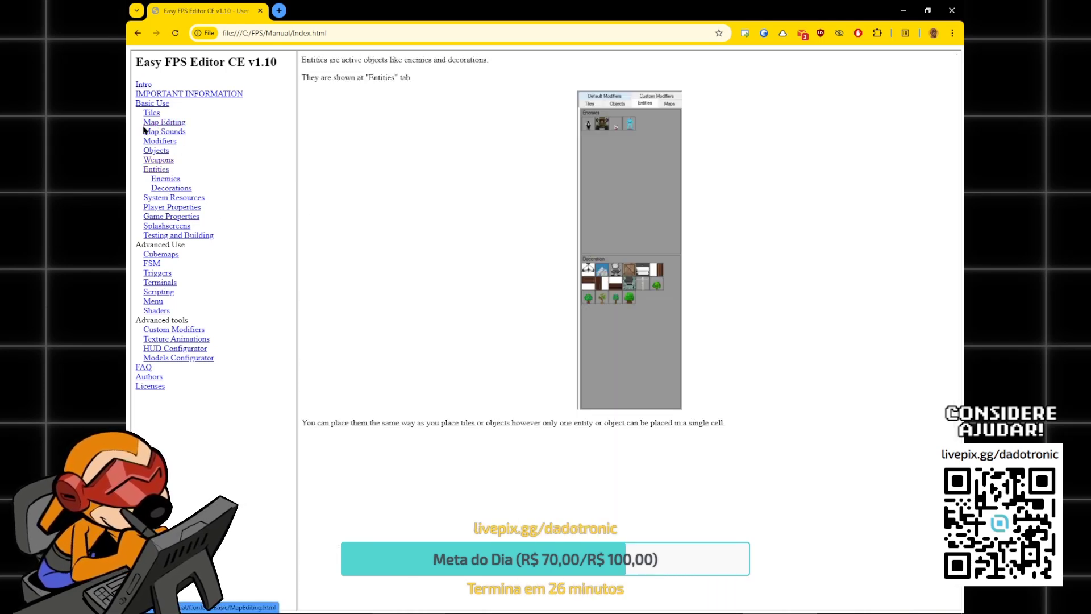
# - View the manual's Enemies page, covering the enemy settings window, sprite scale and enemy properties
pyautogui.click(174, 180)
pyautogui.scroll(-1, 454, 398)
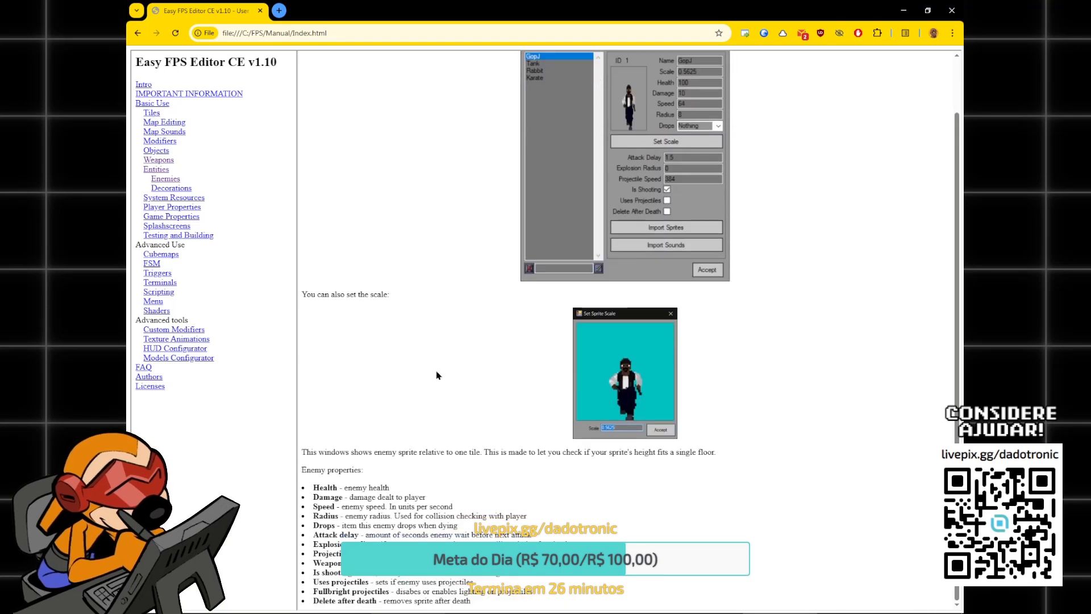
pyautogui.scroll(1, 425, 281)
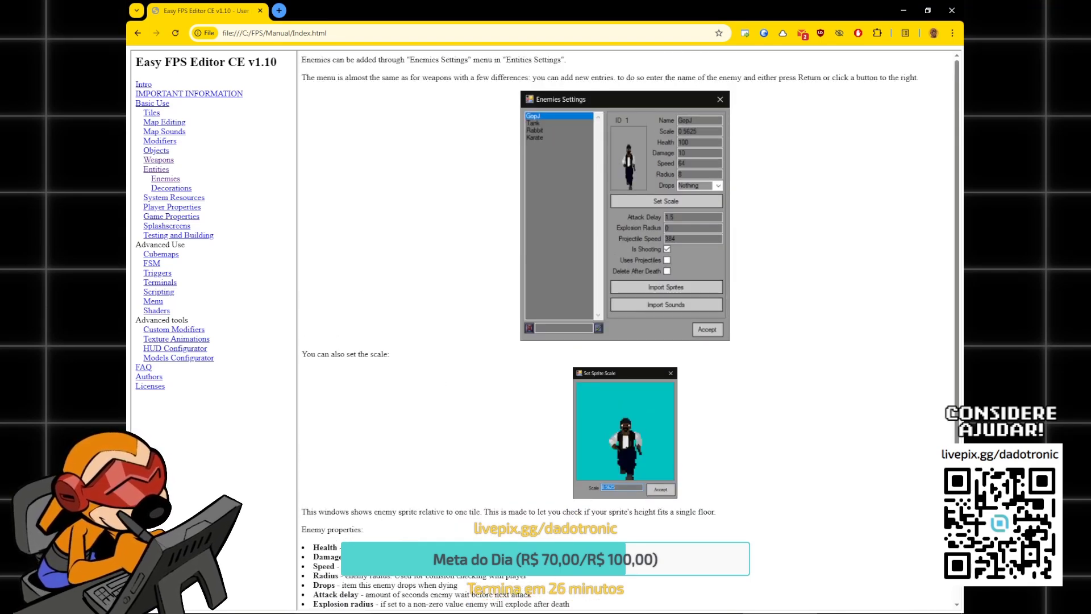
pyautogui.scroll(-1, 304, 256)
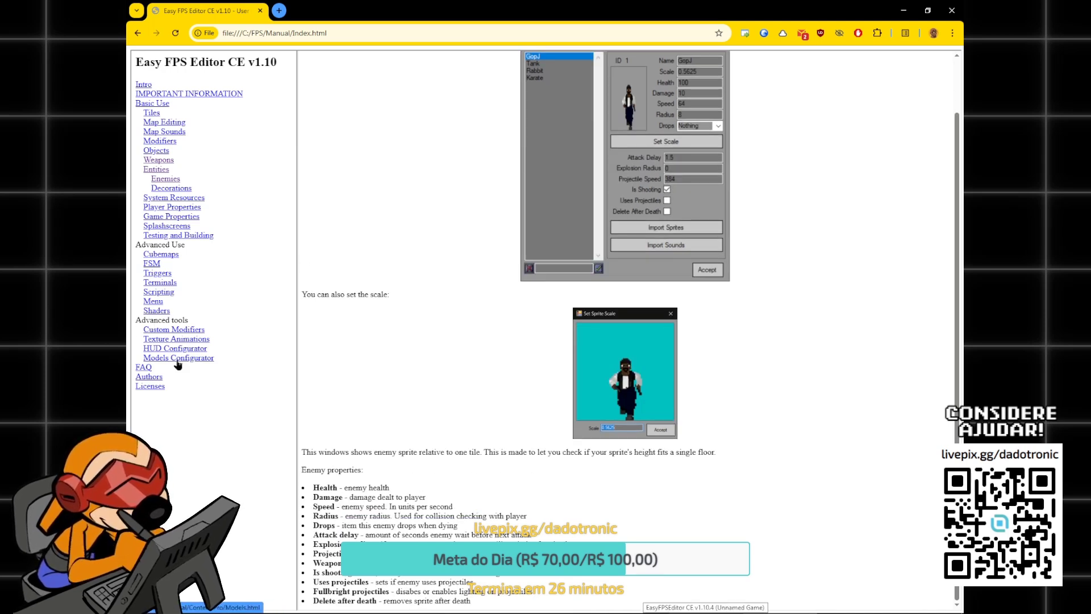
# - Read the manual's Scripting page from the example script through variables, conditions and procedures to the generic commands list
pyautogui.click(159, 293)
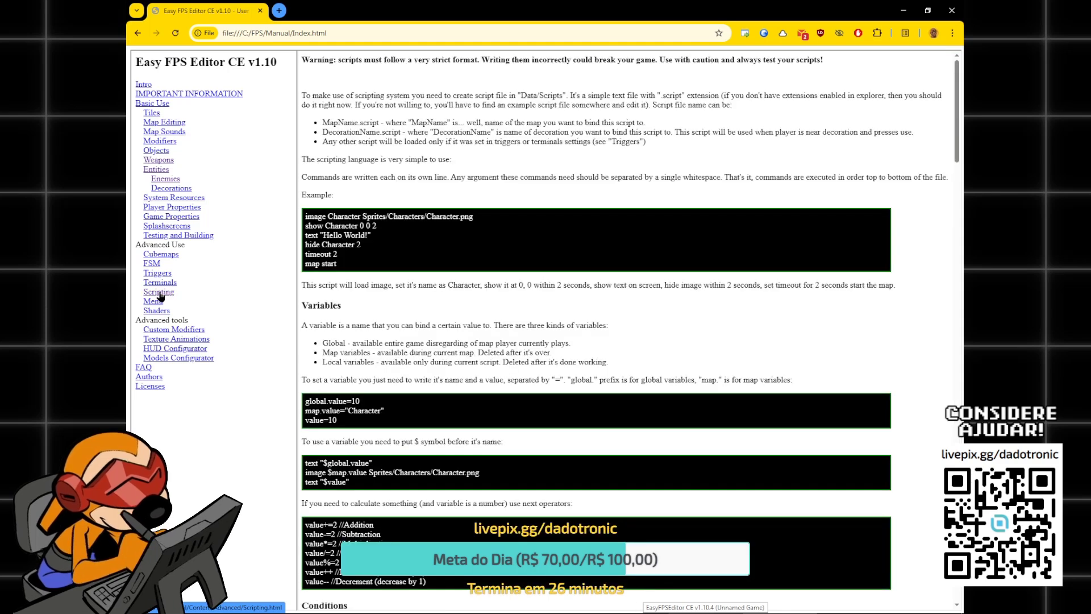
pyautogui.scroll(-1, 361, 325)
pyautogui.scroll(1, 361, 326)
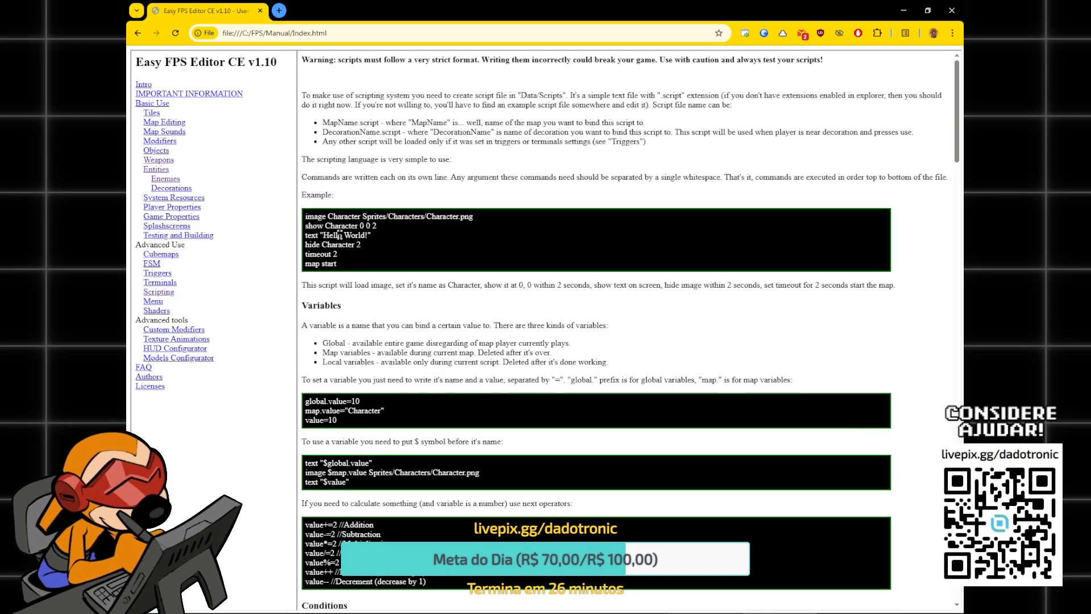
pyautogui.moveTo(382, 258); pyautogui.dragTo(340, 225)
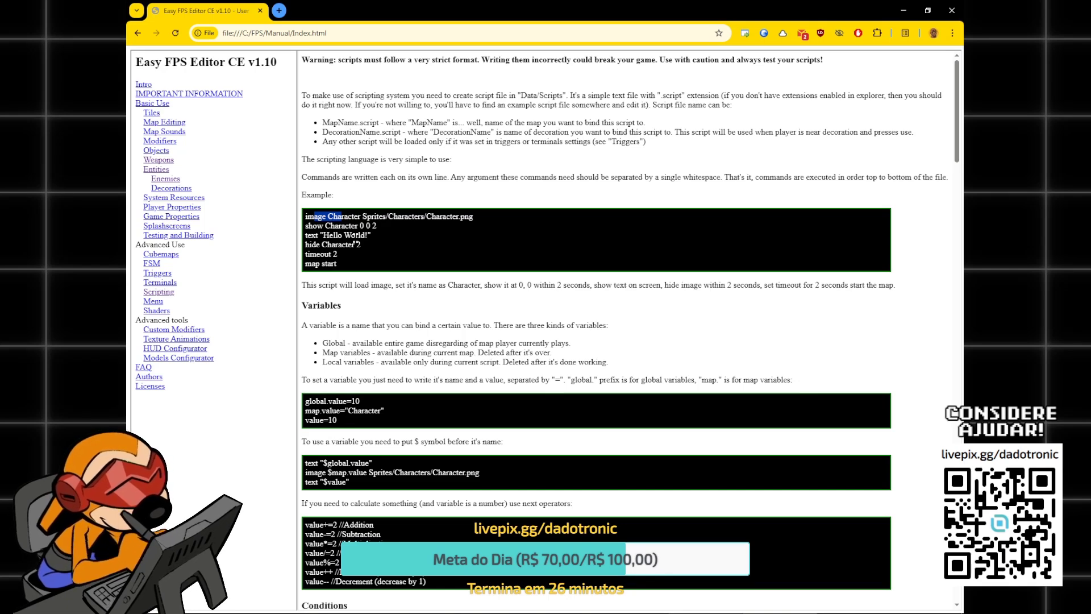
pyautogui.scroll(-4, 355, 243)
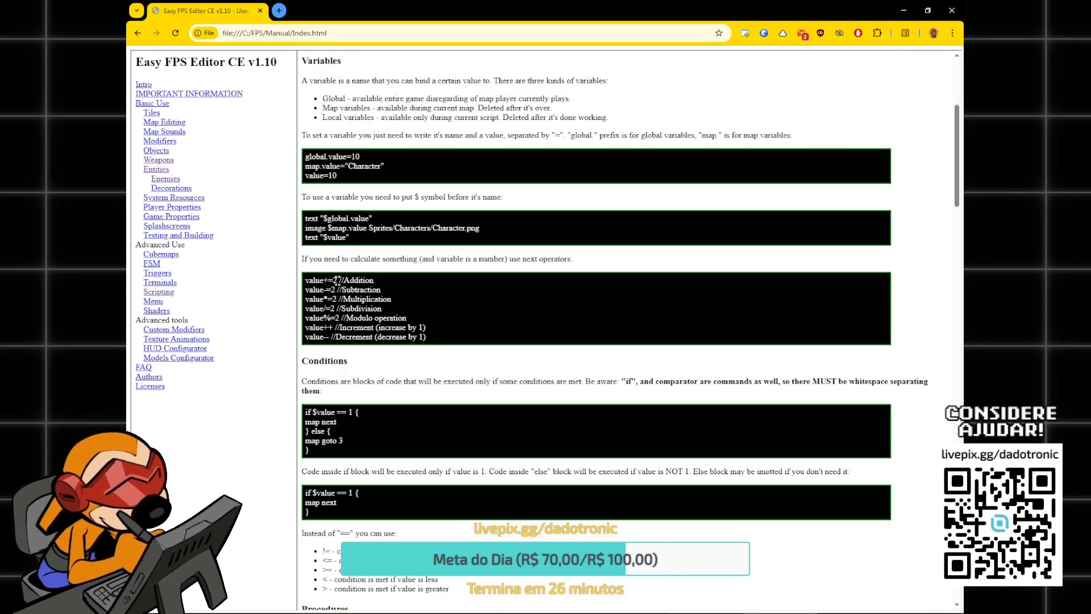
pyautogui.scroll(-4, 349, 303)
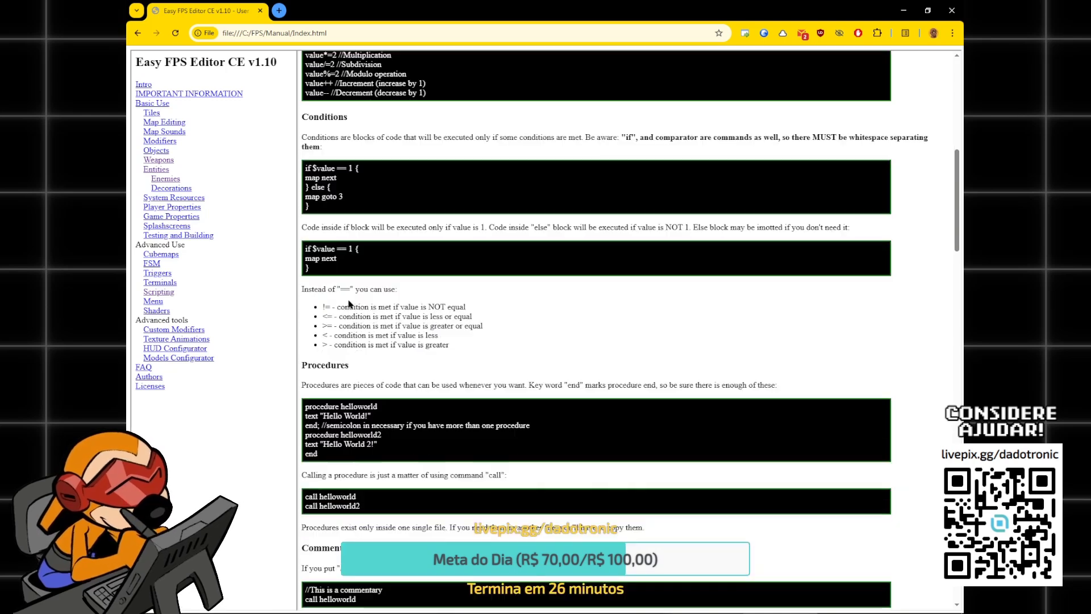
pyautogui.scroll(-2, 348, 305)
pyautogui.scroll(2, 367, 308)
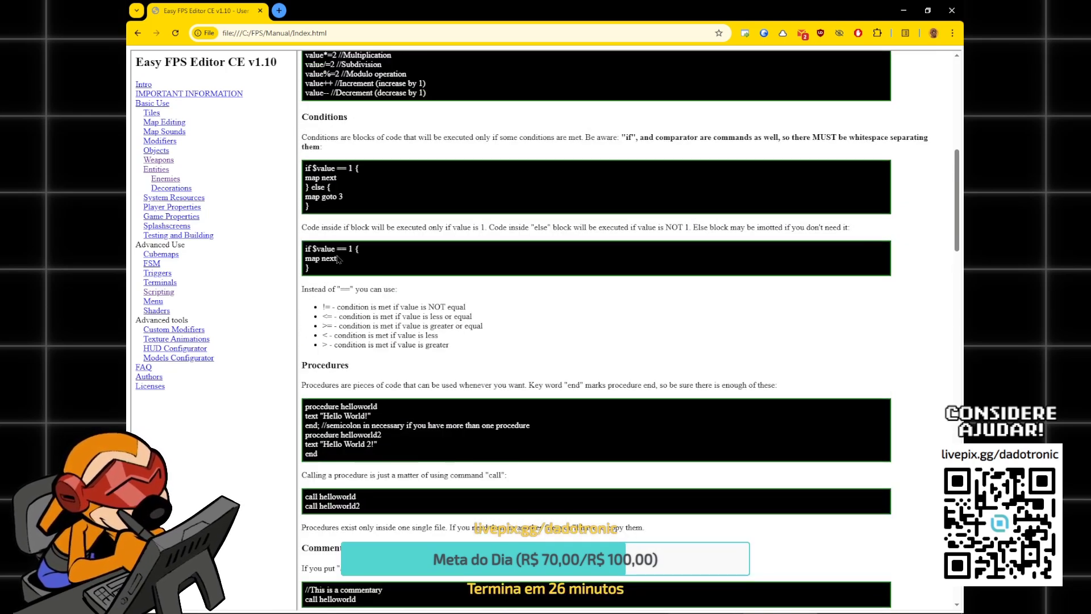
pyautogui.scroll(-2, 338, 259)
pyautogui.scroll(-3, 337, 254)
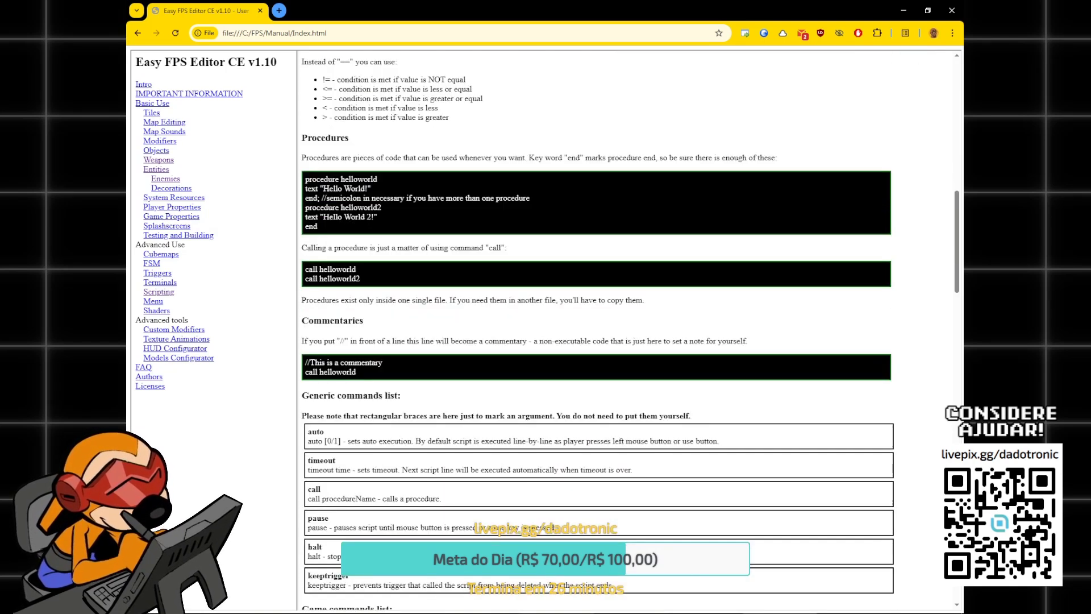
# - Switch back to EasyFPSEditor and place an Exit modifier just above the light in the northern room
pyautogui.hotkey('alt', 'Tab')
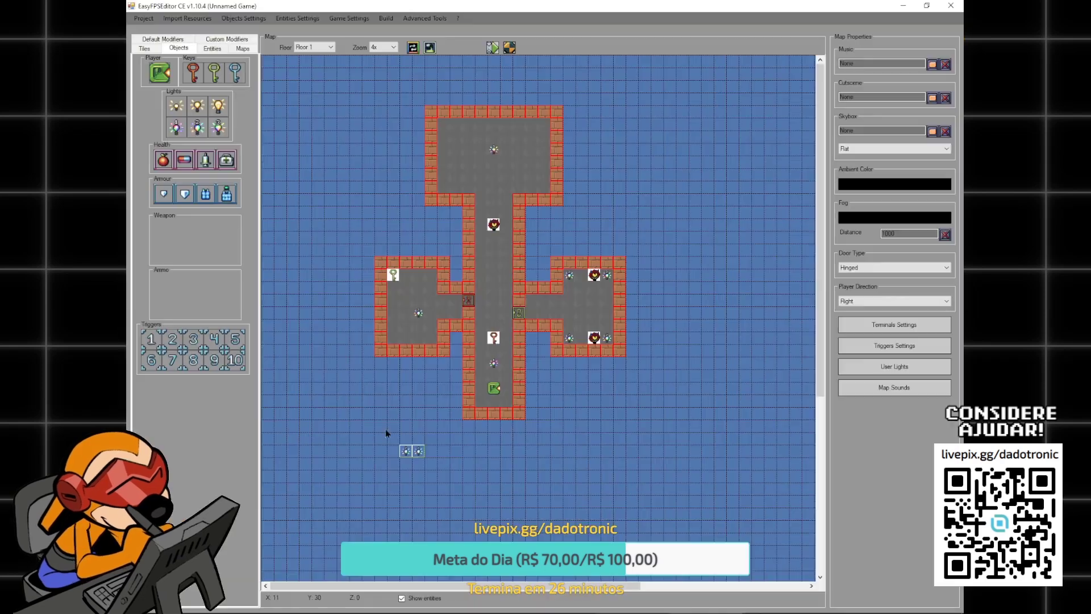
pyautogui.click(163, 343)
pyautogui.click(200, 51)
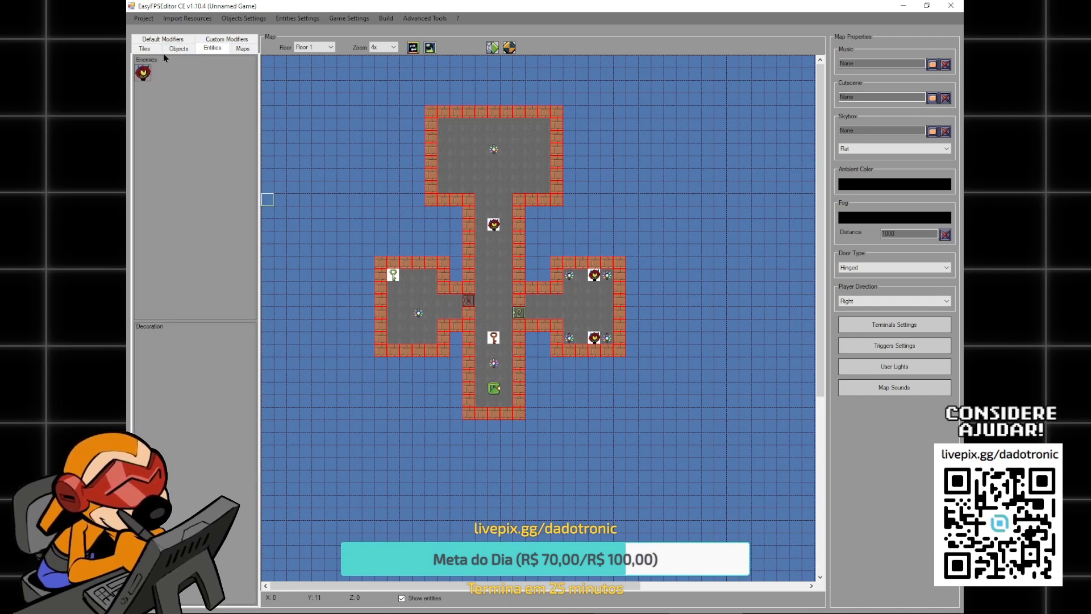
pyautogui.click(179, 53)
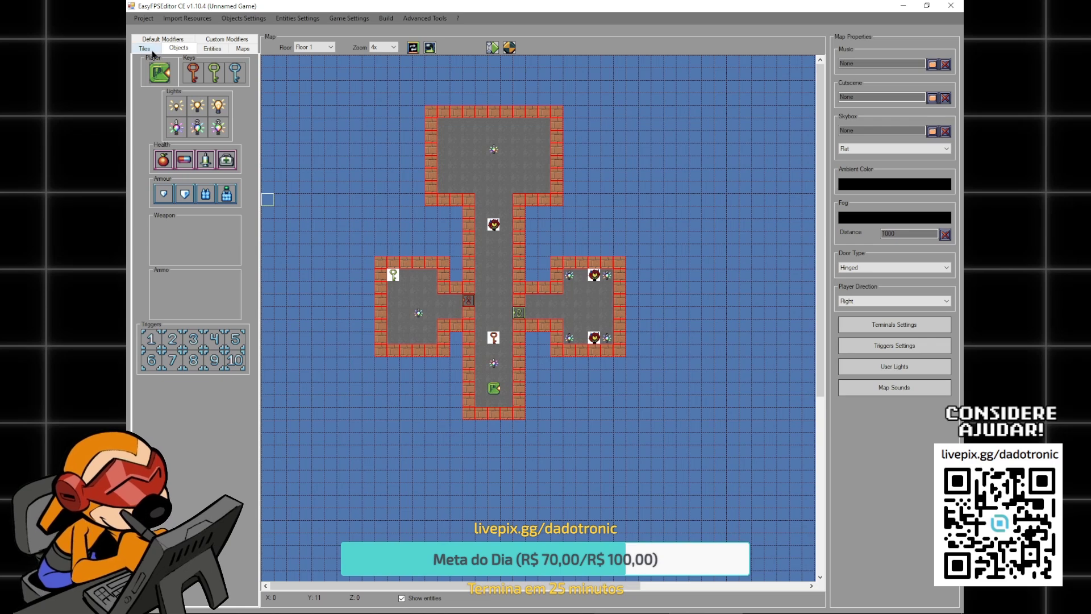
pyautogui.click(163, 39)
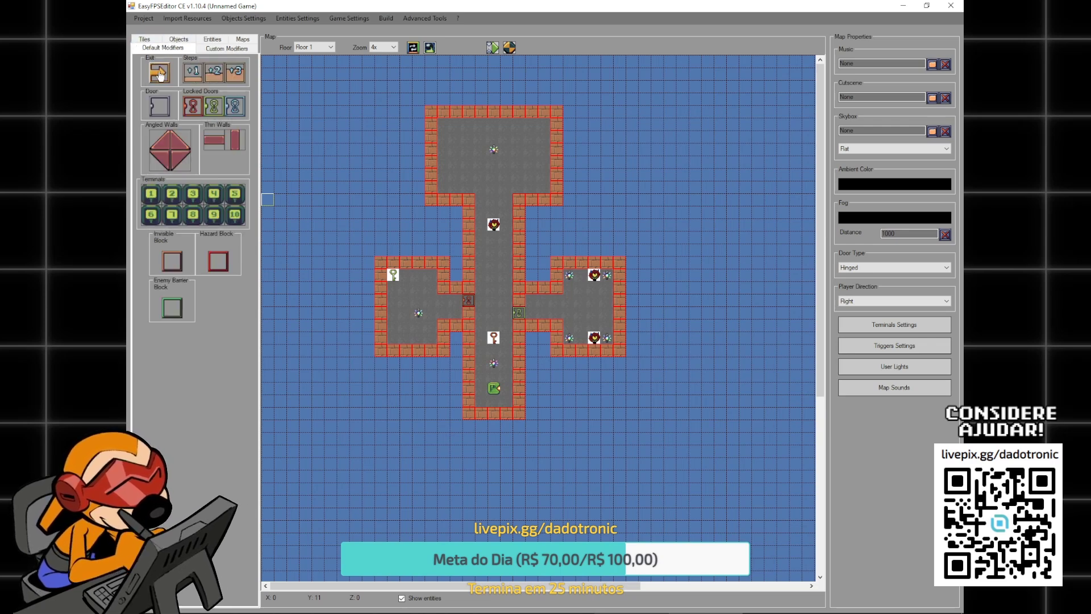
pyautogui.click(161, 74)
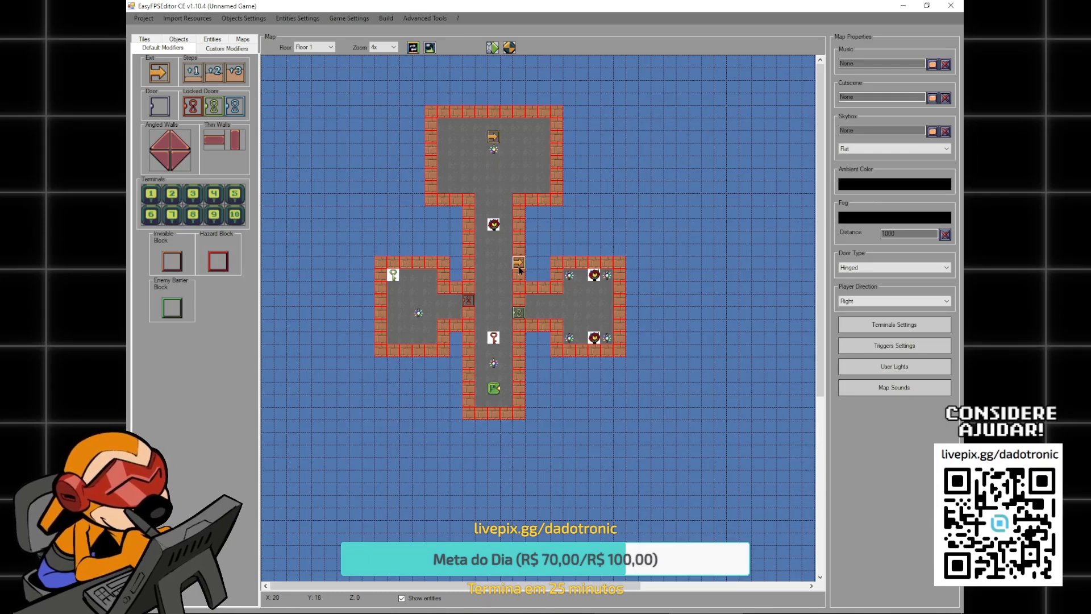
pyautogui.click(498, 138)
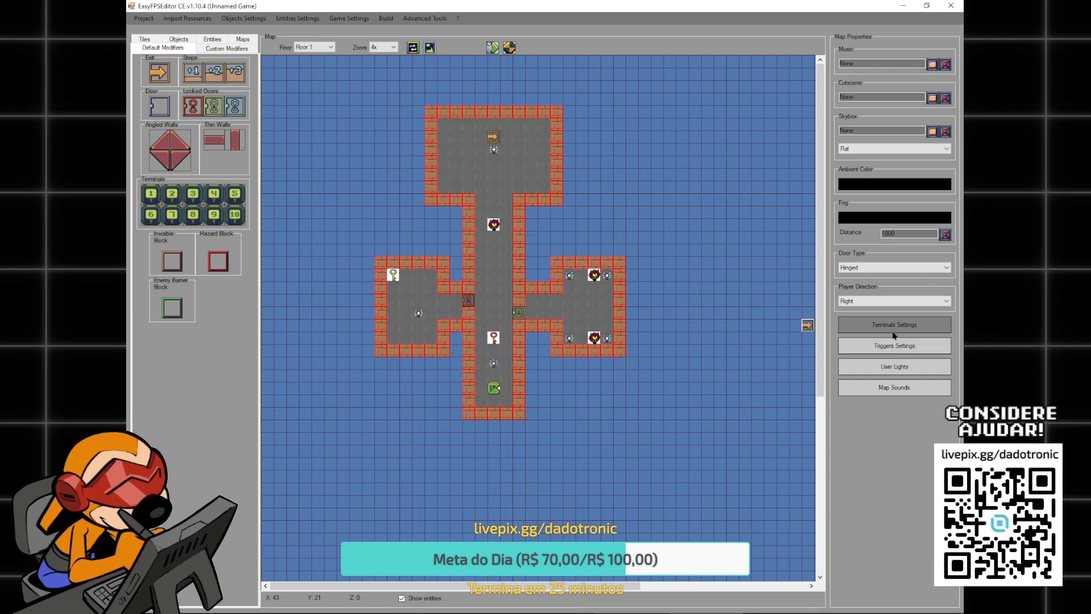
# - Add a second map, Mapa2.eem, to the project's map list and save it
pyautogui.click(239, 41)
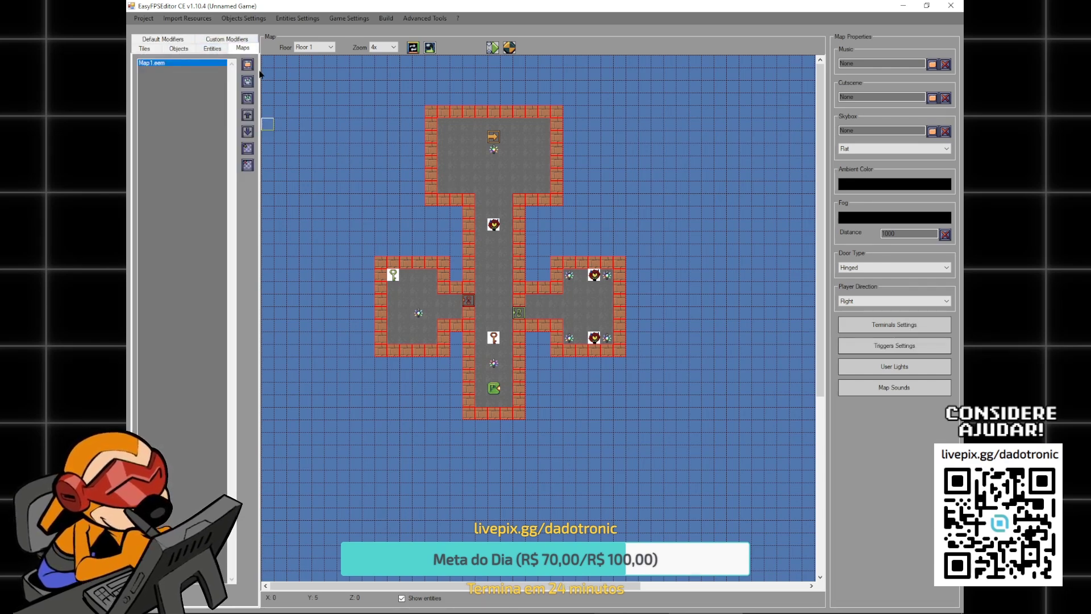
pyautogui.click(247, 149)
pyautogui.click(162, 70)
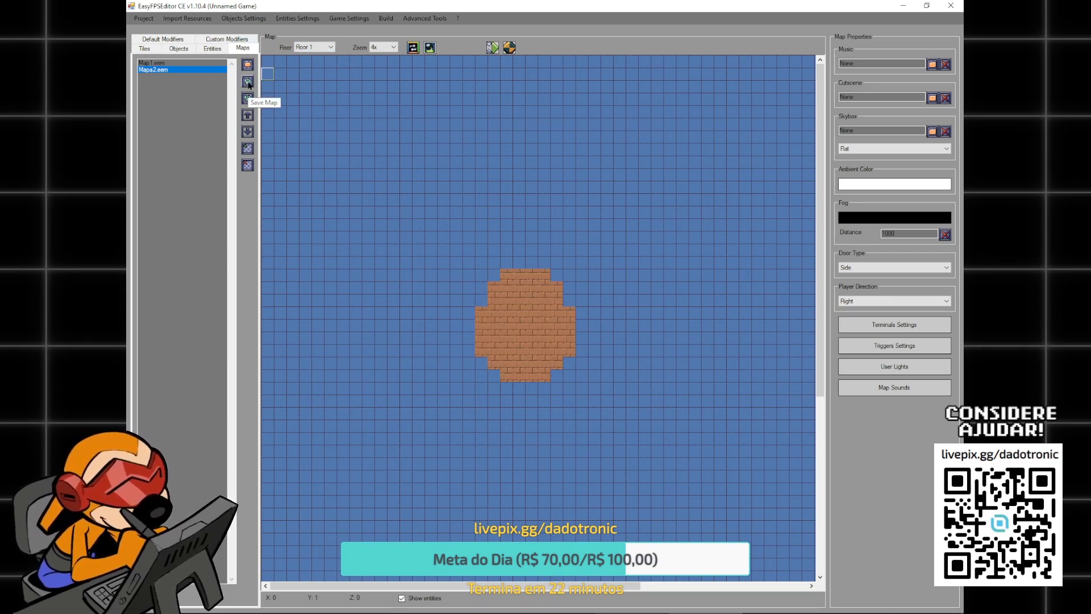
pyautogui.click(248, 81)
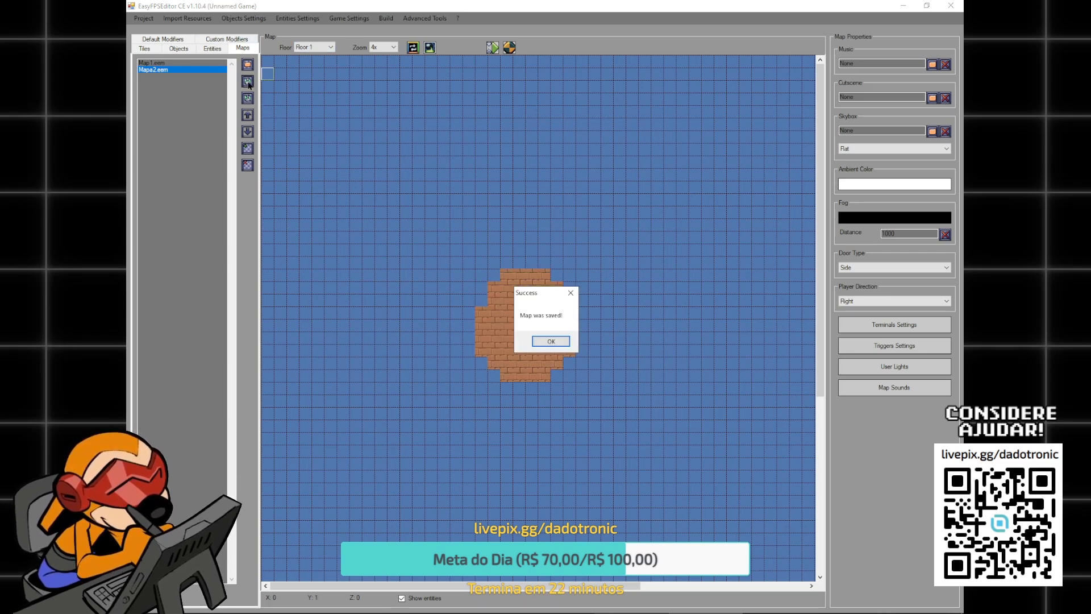
pyautogui.click(551, 341)
# - With Mapa2.eem selected, place the player start near the lower edge of the round brick area
pyautogui.click(178, 62)
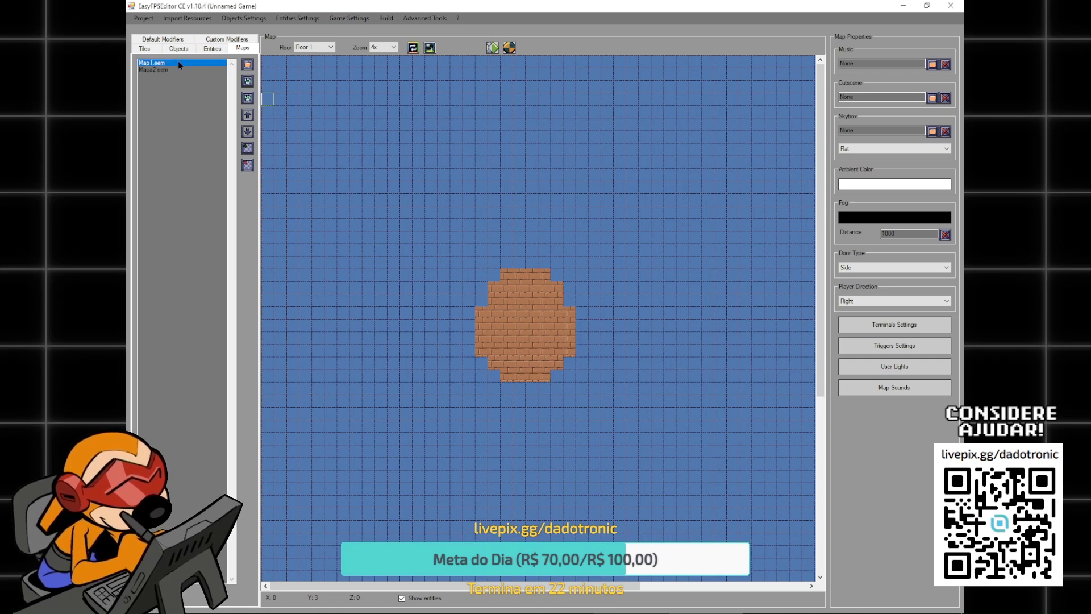
pyautogui.click(165, 70)
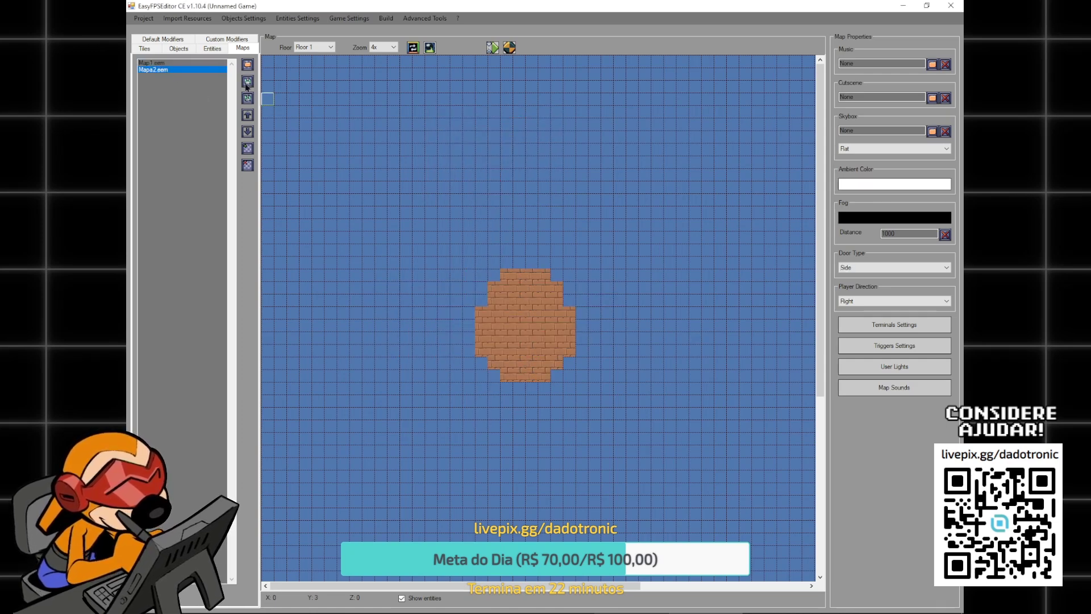
pyautogui.click(178, 49)
pyautogui.click(159, 73)
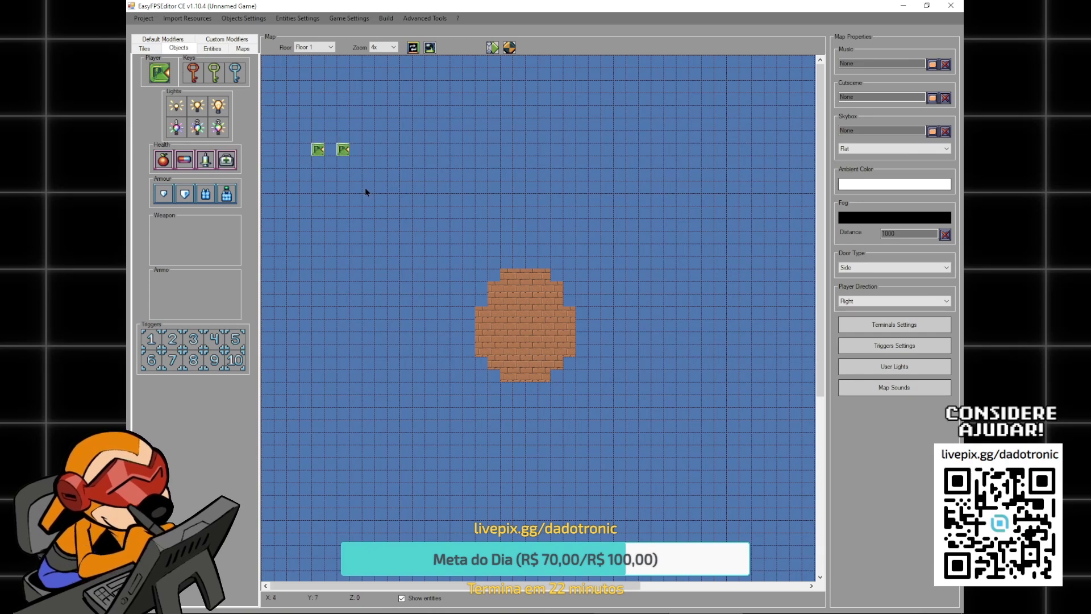
pyautogui.click(530, 370)
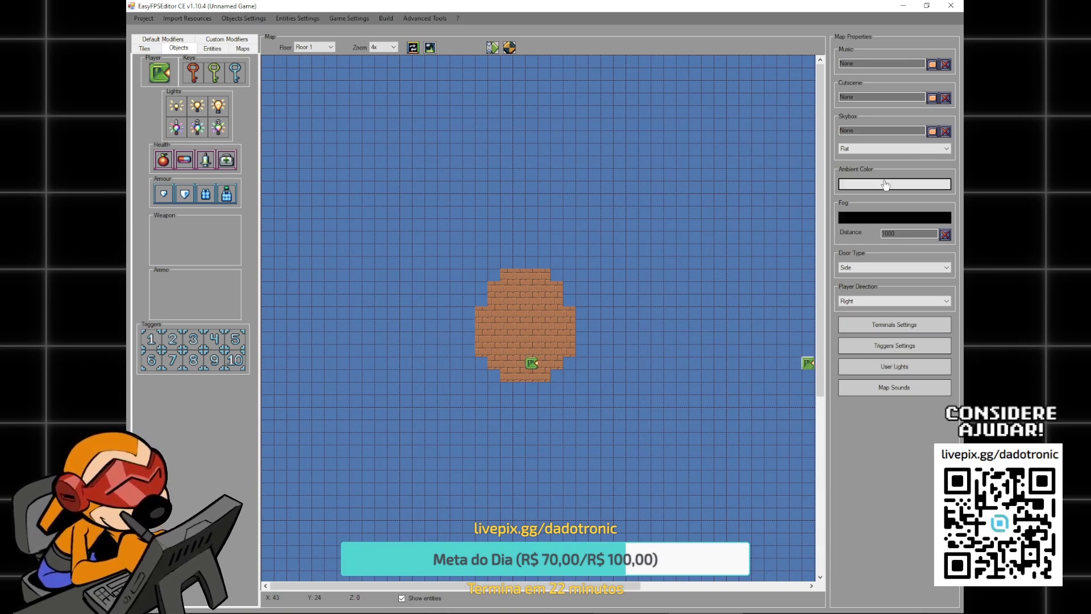
# - Set the second map's ambient color to black, hex 000000
pyautogui.click(886, 184)
pyautogui.moveTo(544, 352); pyautogui.dragTo(520, 354)
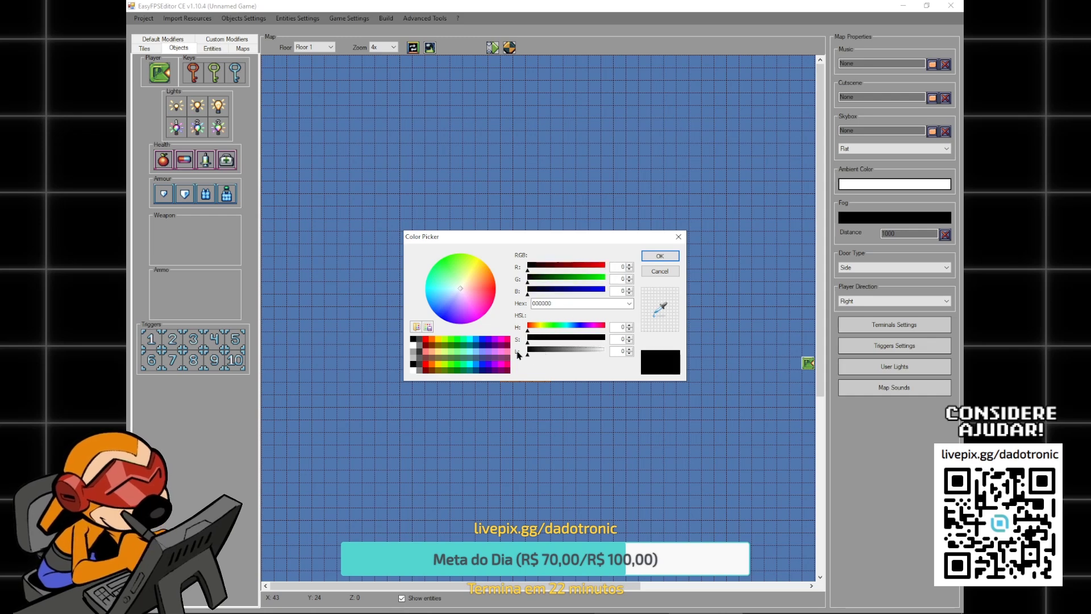
pyautogui.click(660, 255)
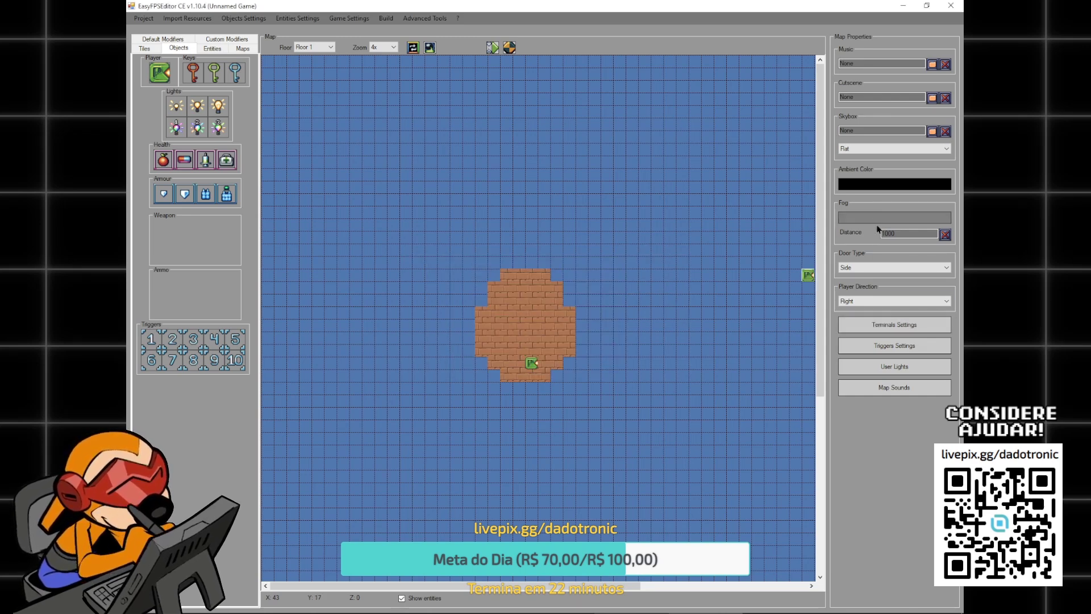
# - Accept the user lights settings with a red Light 1 and place that light in the upper middle of the brick area
pyautogui.click(894, 367)
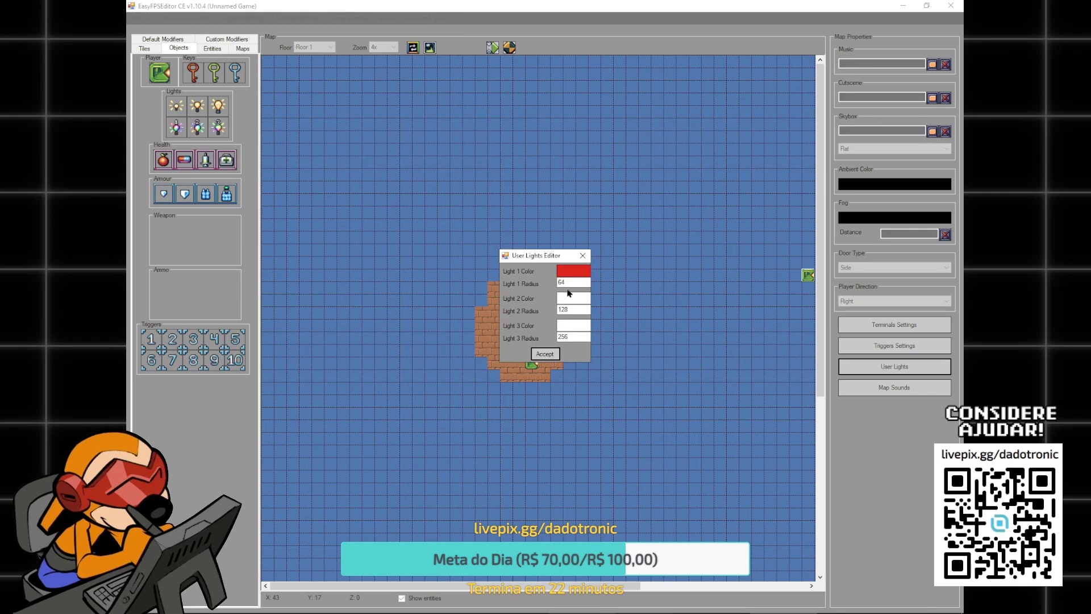
pyautogui.click(544, 354)
pyautogui.click(177, 126)
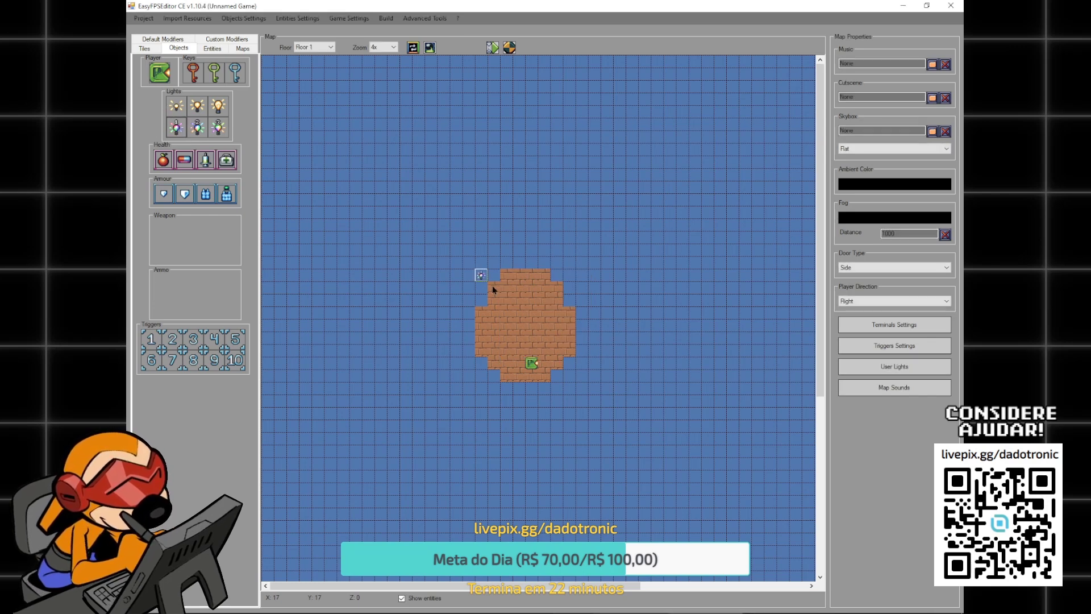
pyautogui.click(531, 313)
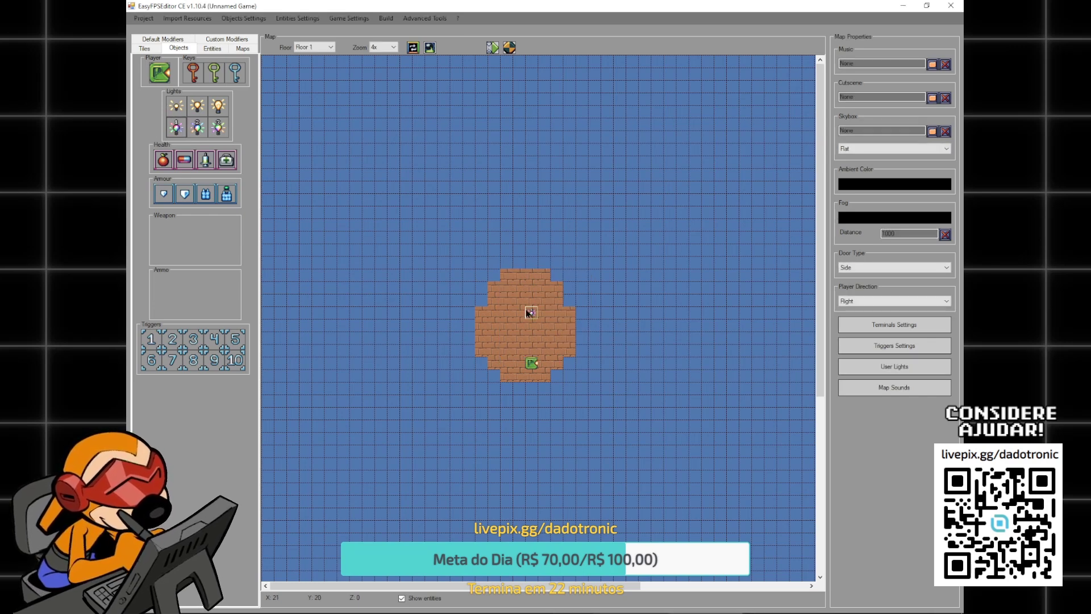
# - Launch the test build and start a new game
pyautogui.click(508, 50)
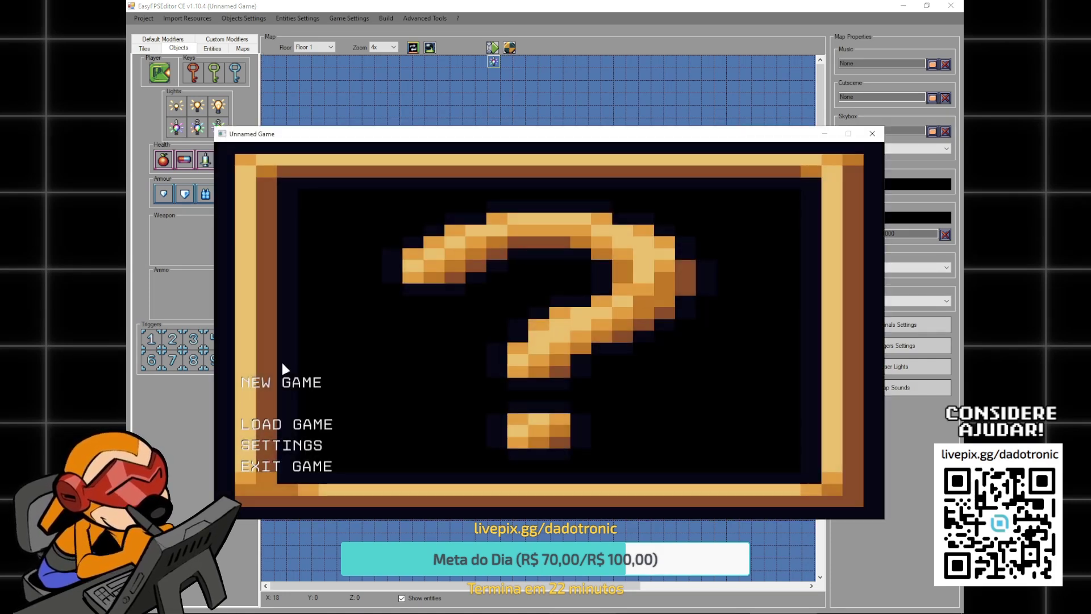
pyautogui.click(295, 382)
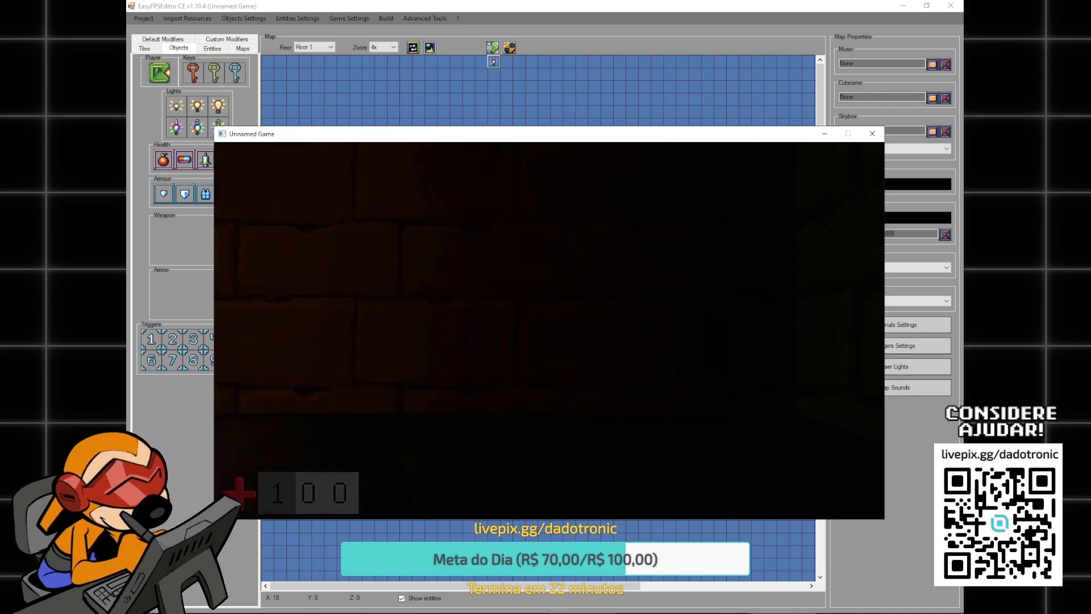
pyautogui.click(549, 330)
# - Playtest the first map by collecting the red key and walking down the corridor into the large end room, and exit the game
pyautogui.press('w')
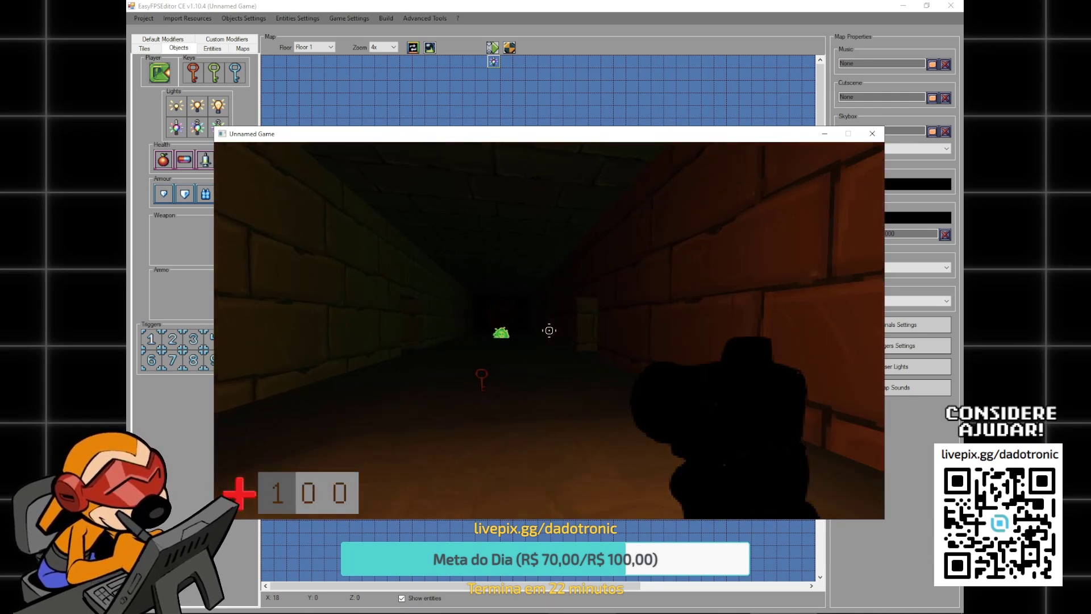
pyautogui.press('w')
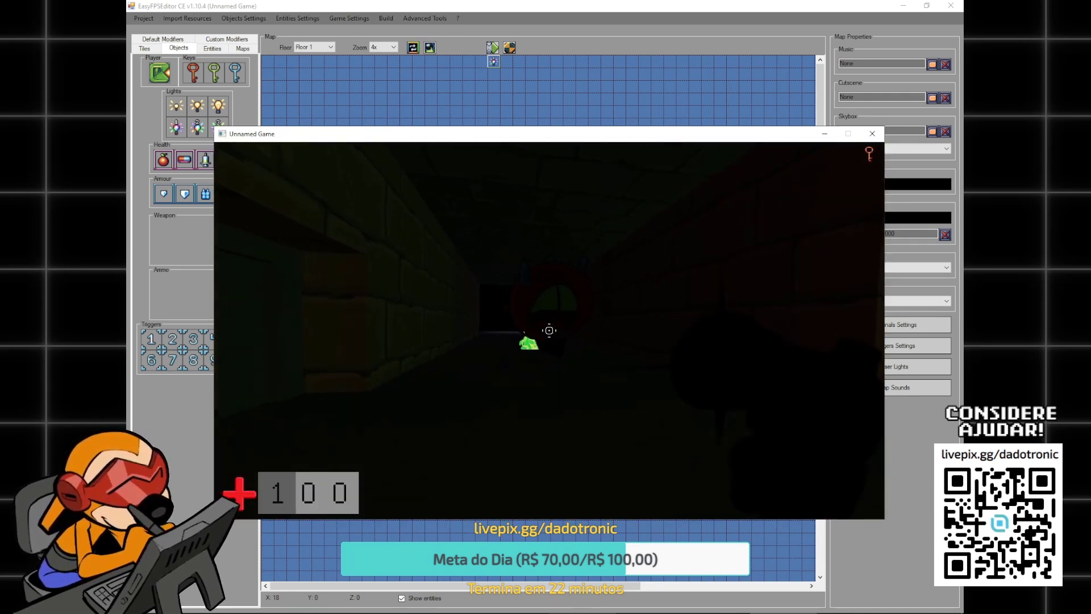
pyautogui.press('w')
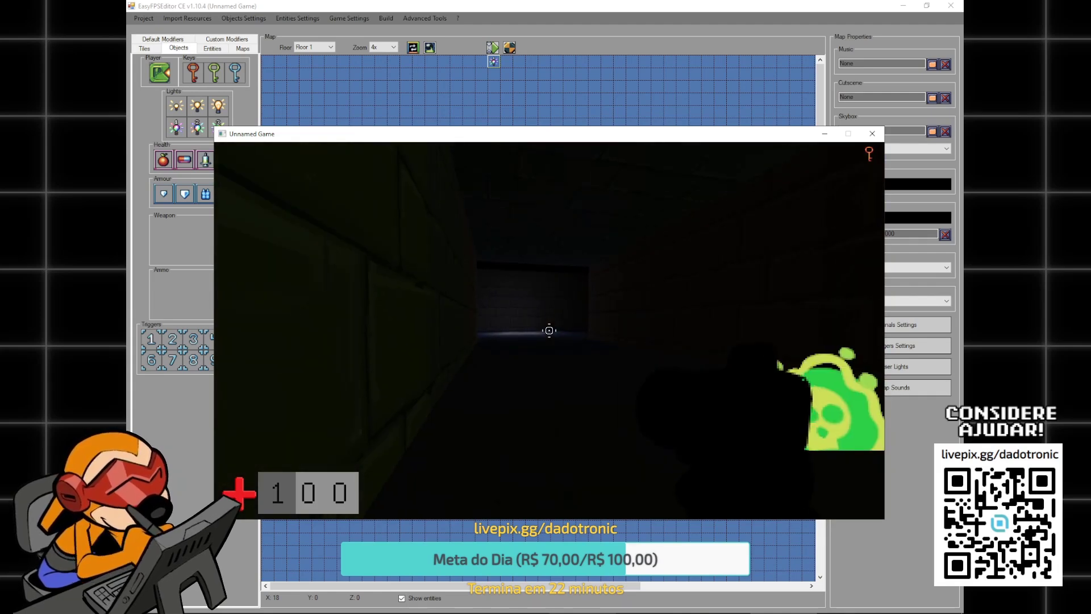
pyautogui.press('w')
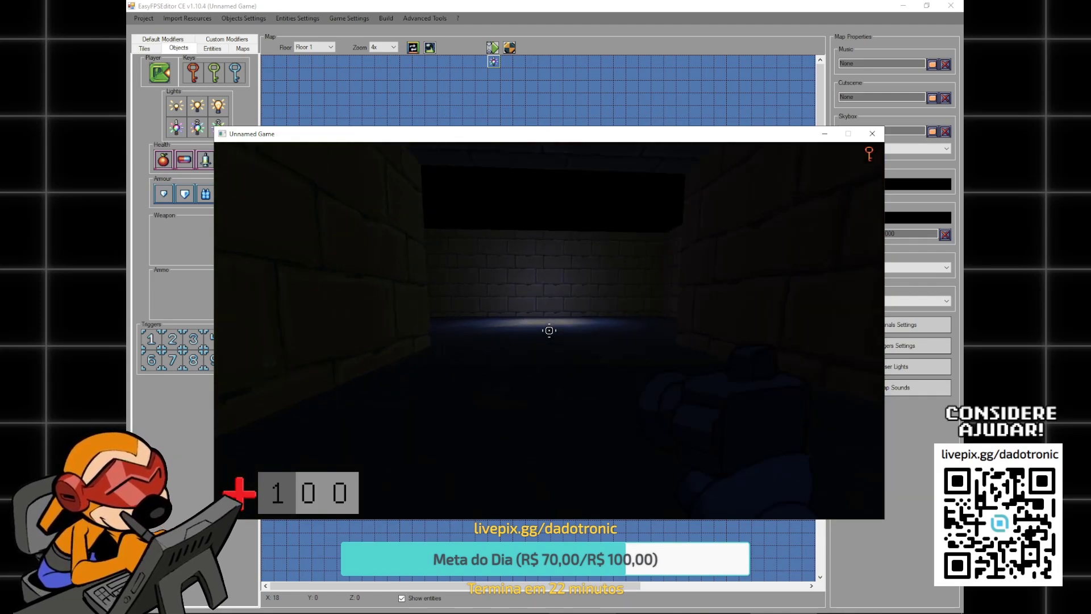
pyautogui.press('w')
pyautogui.click(549, 331)
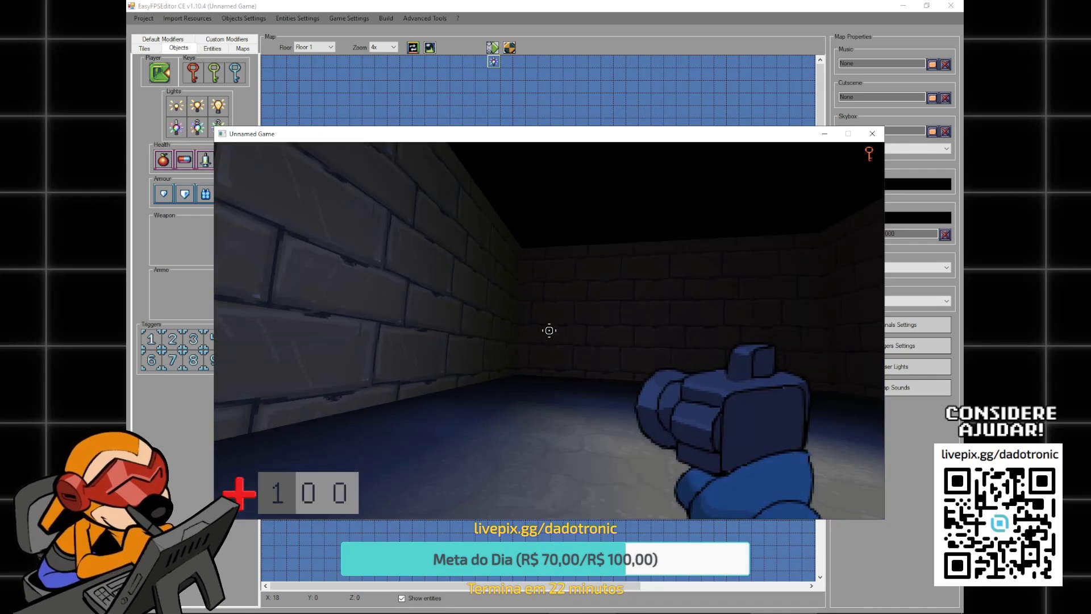
pyautogui.press('Escape')
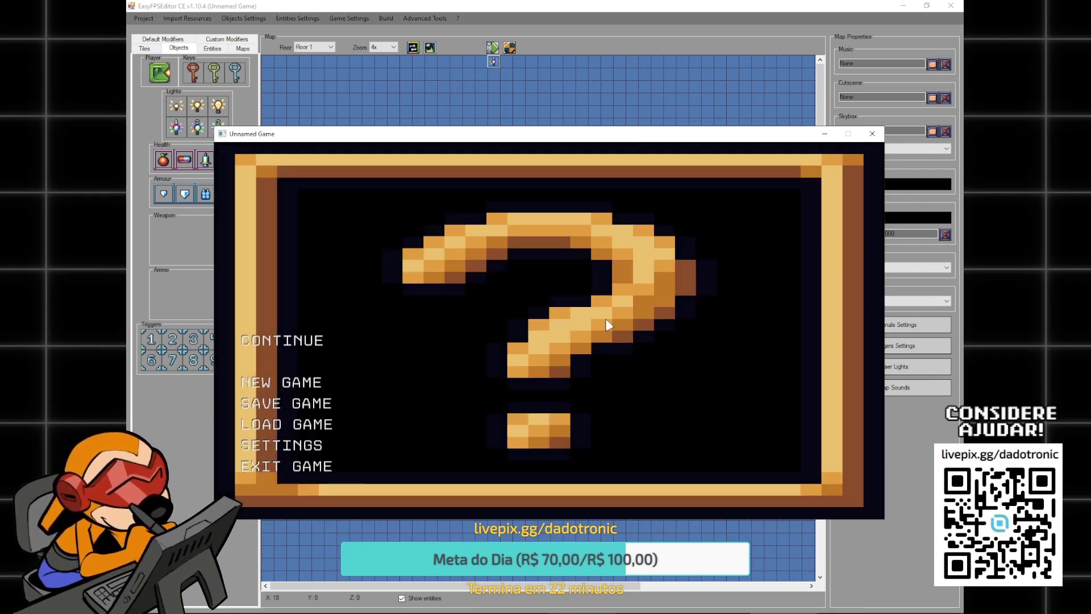
pyautogui.click(314, 464)
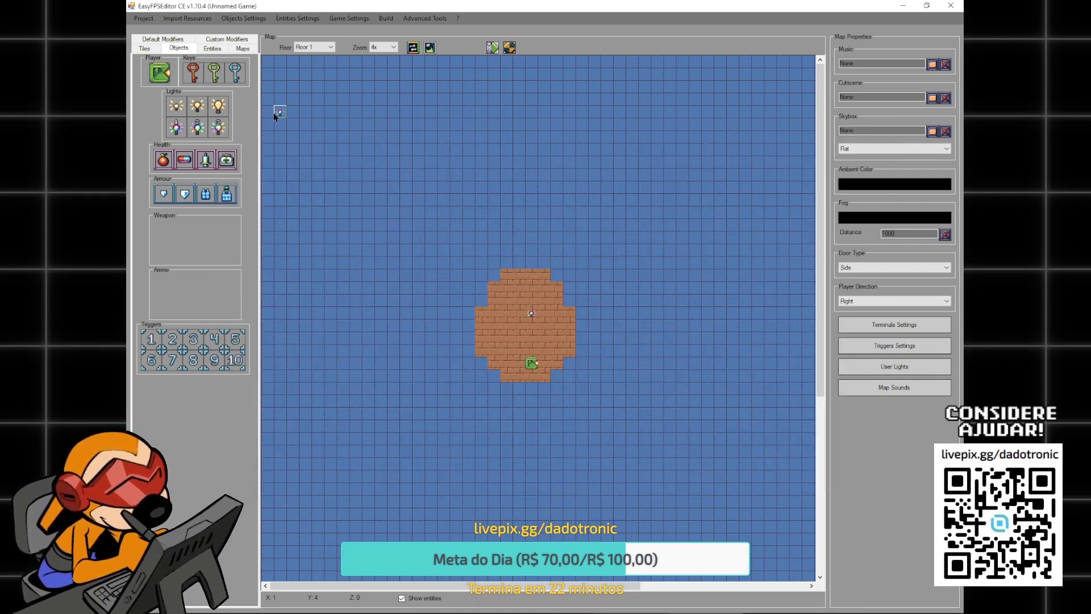
# - On Map1.eem, paint a patch of brick floor three tiles wide and two tiles high around the light in the upper room
pyautogui.click(242, 49)
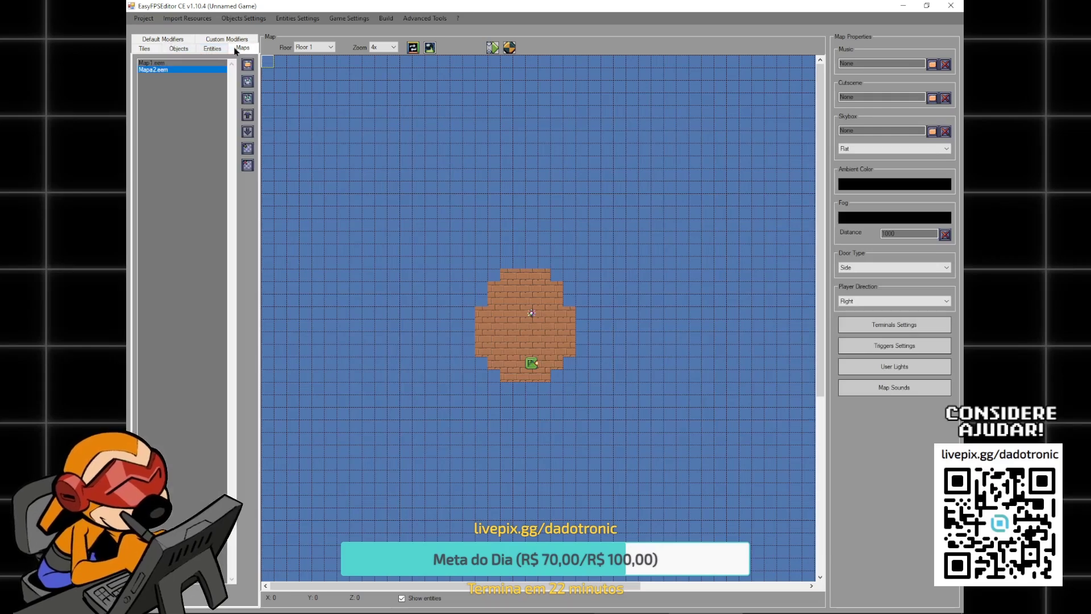
pyautogui.click(159, 63)
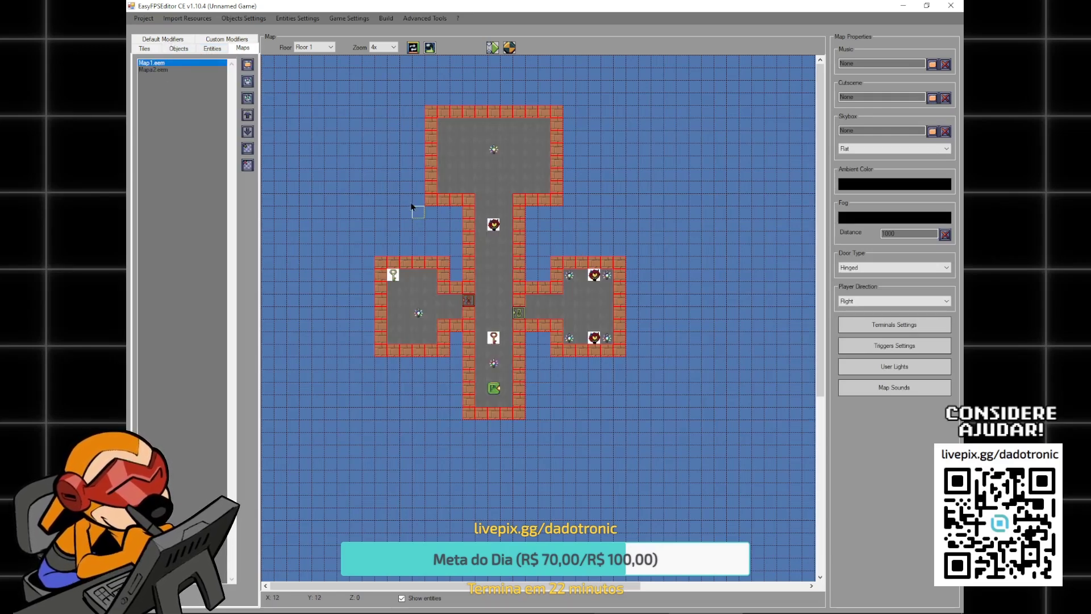
pyautogui.click(177, 50)
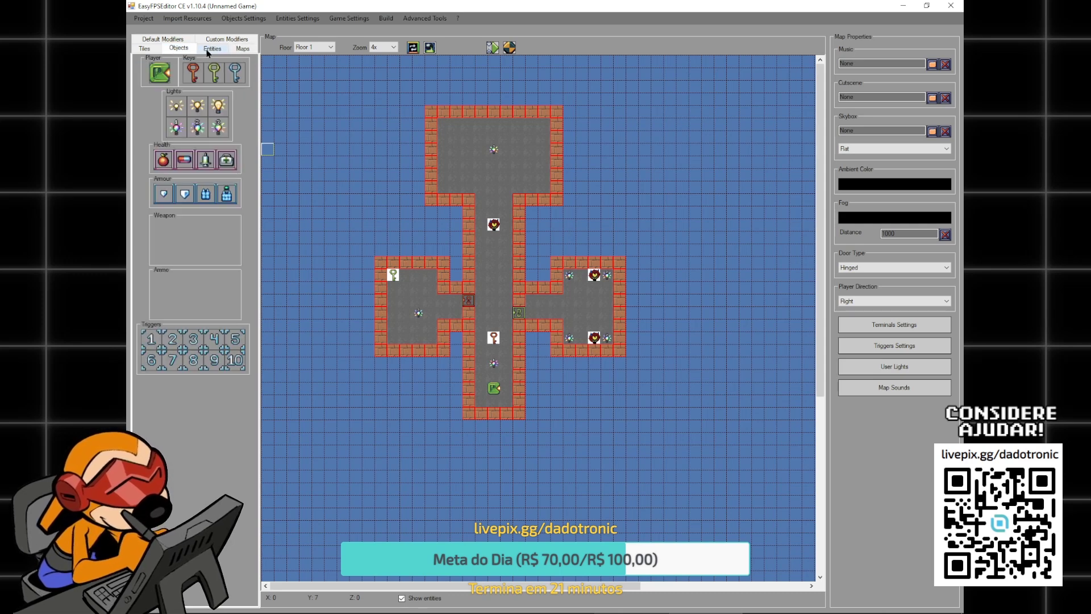
pyautogui.click(209, 50)
pyautogui.click(163, 41)
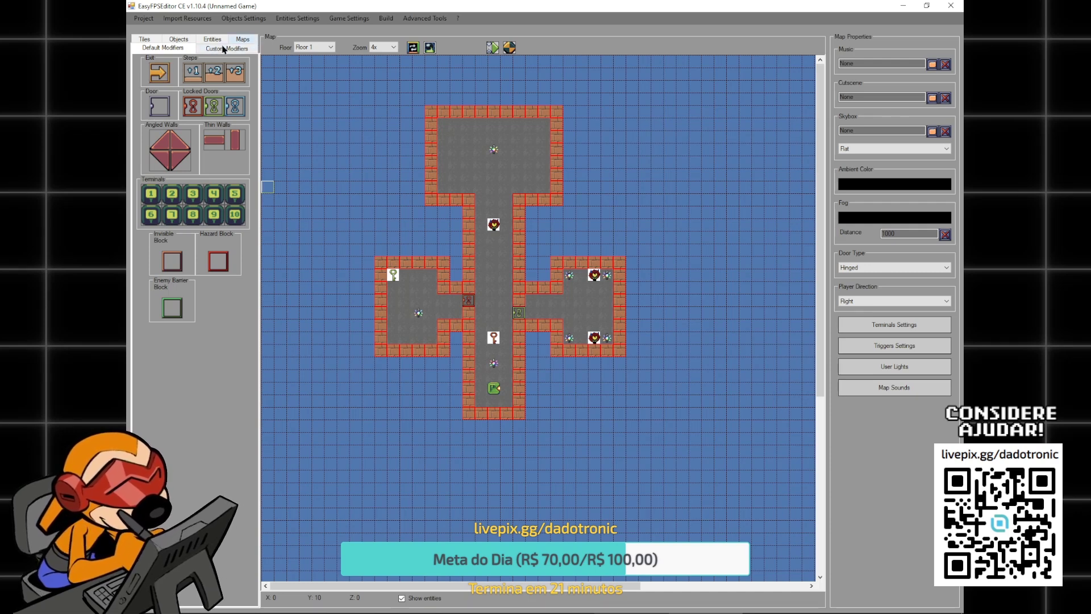
pyautogui.click(145, 39)
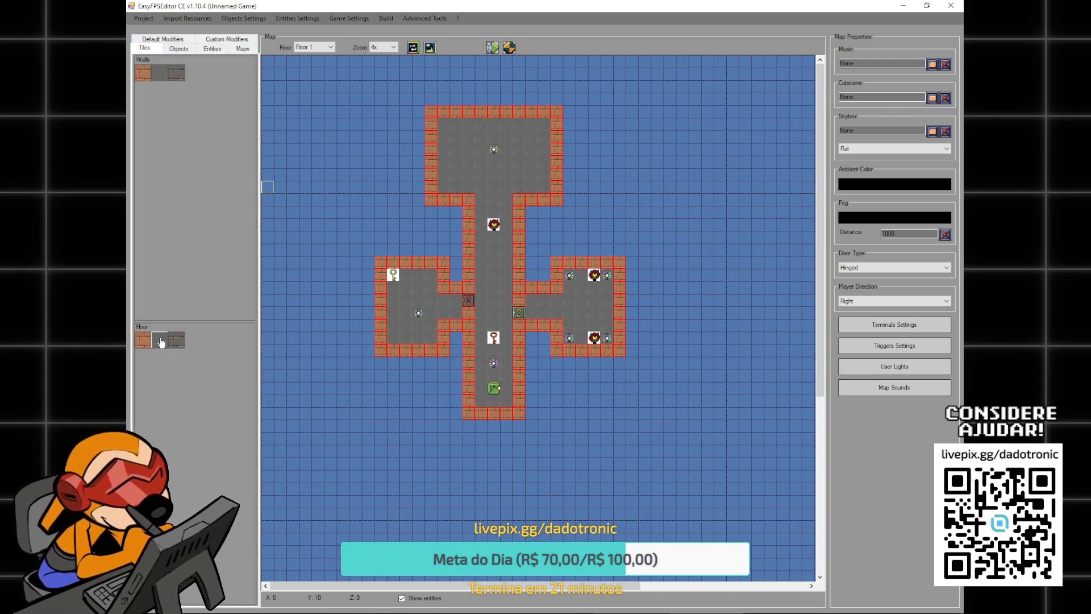
pyautogui.click(161, 339)
pyautogui.click(149, 345)
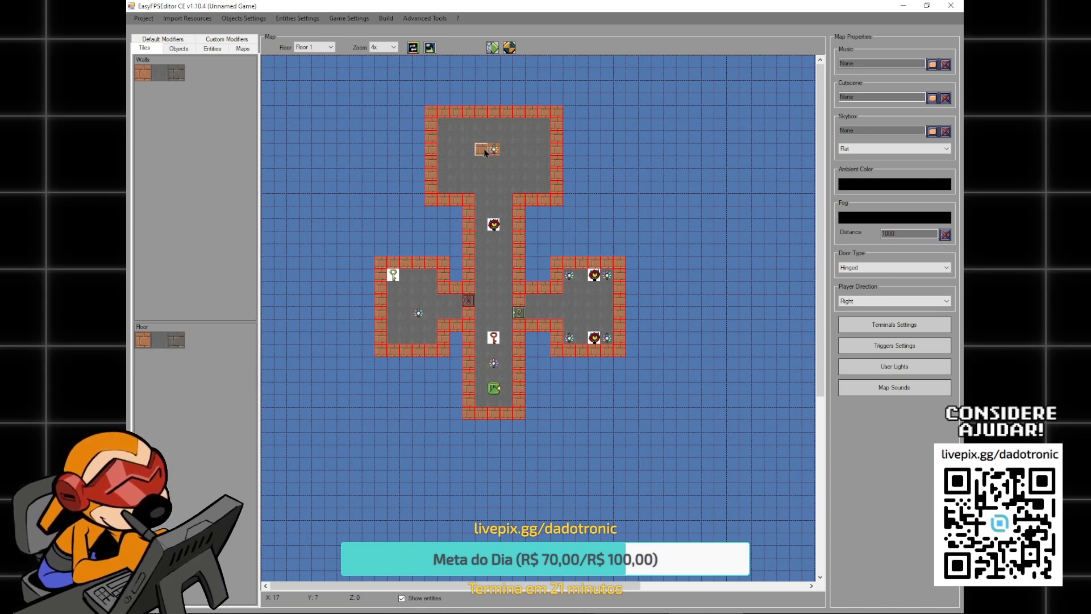
pyautogui.moveTo(485, 152)
pyautogui.mouseDown()
pyautogui.moveTo(503, 152)
pyautogui.moveTo(484, 140)
pyautogui.moveTo(507, 138)
pyautogui.mouseUp()
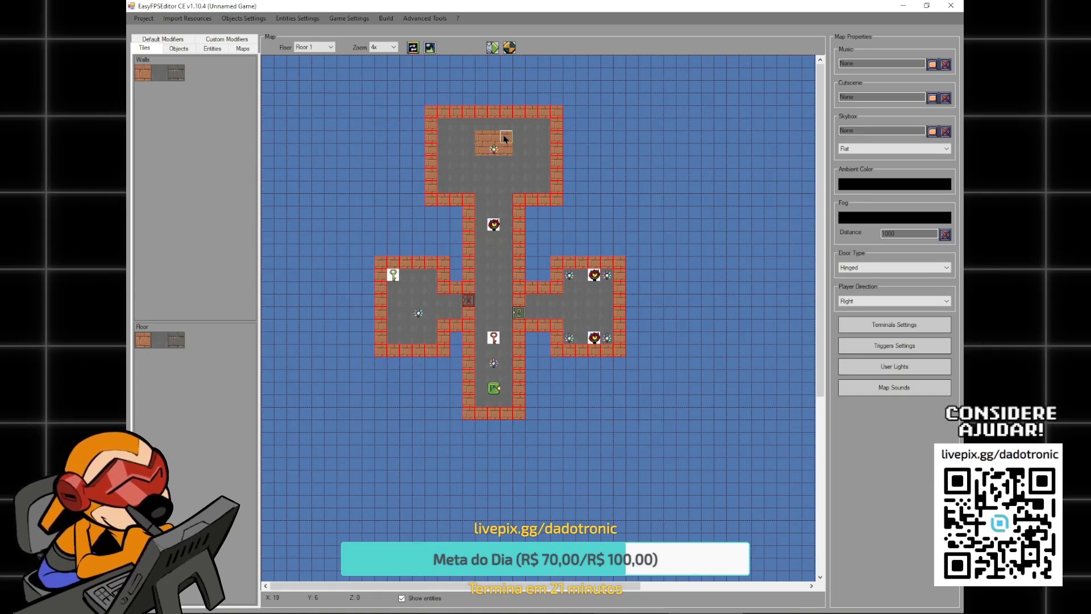
# - Place an exit on the upper middle tile of the brick patch in the upper room and save the project
pyautogui.click(179, 49)
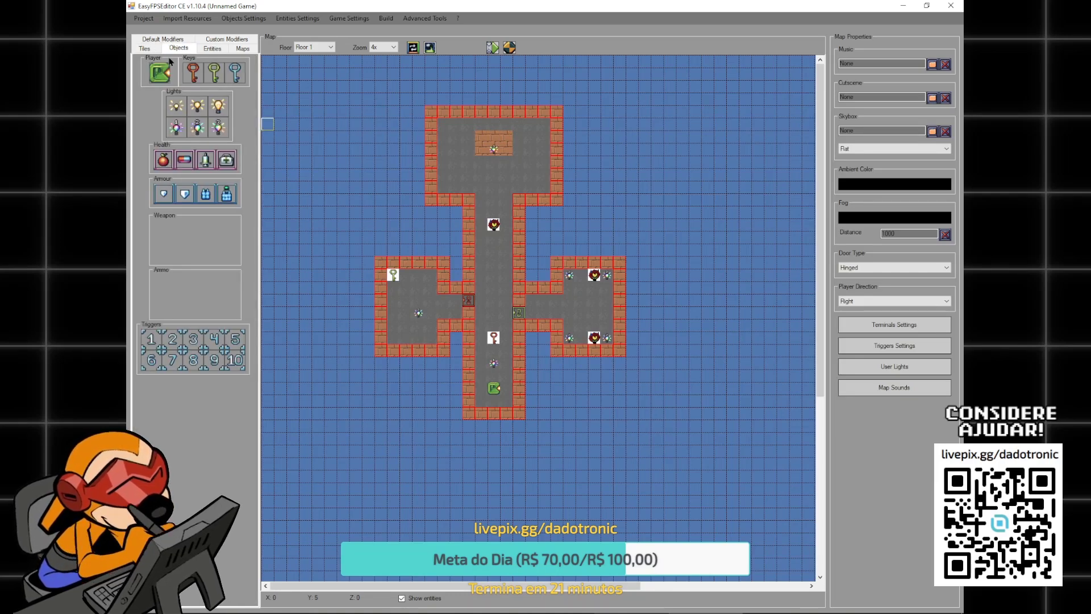
pyautogui.click(212, 48)
pyautogui.click(243, 48)
pyautogui.click(217, 40)
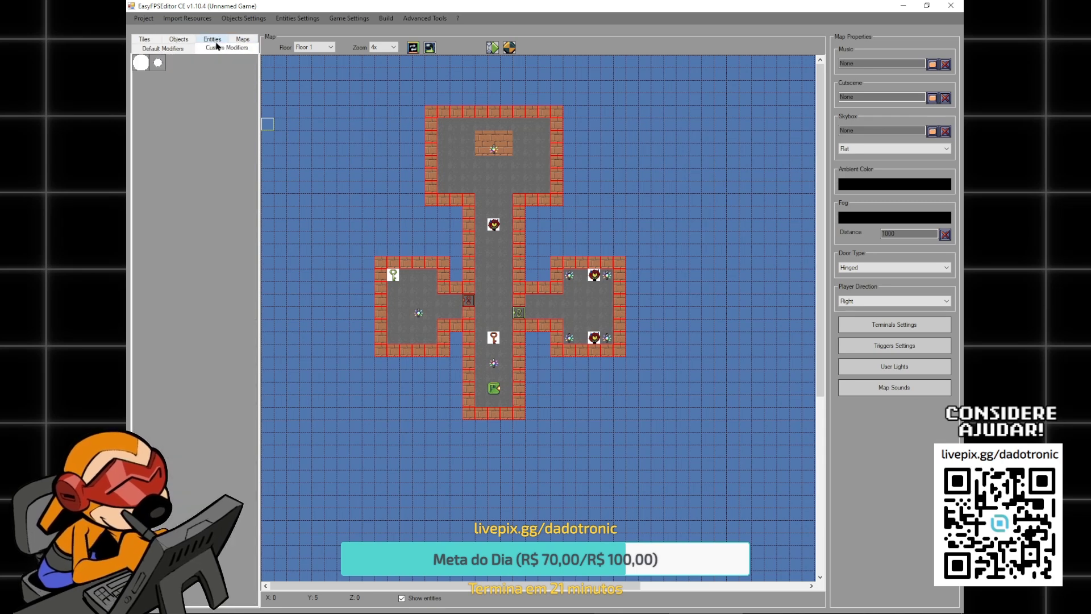
pyautogui.click(163, 48)
pyautogui.click(159, 72)
pyautogui.click(491, 140)
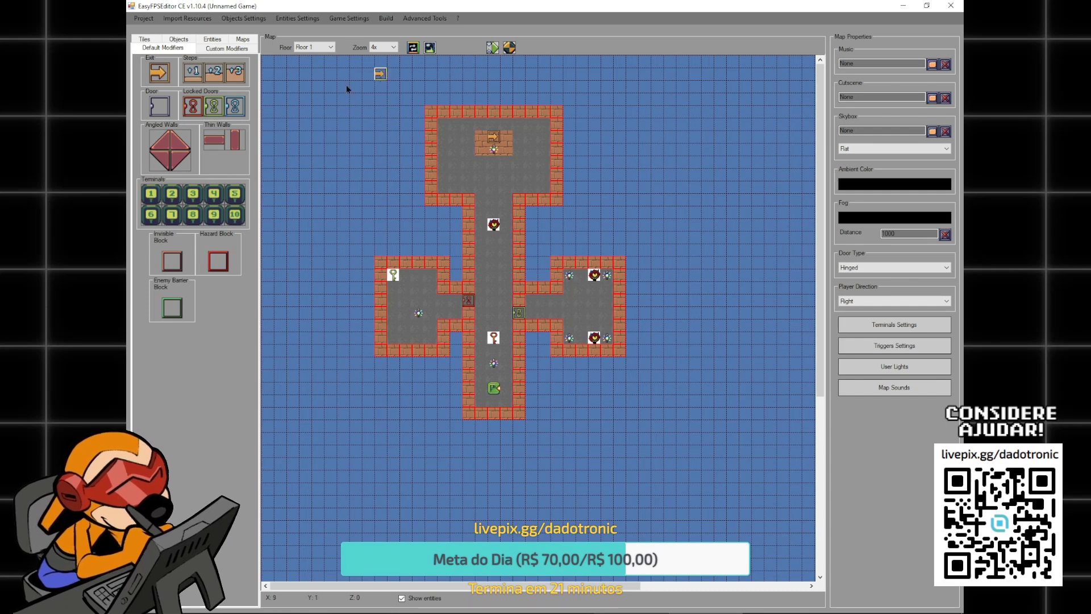
pyautogui.click(144, 18)
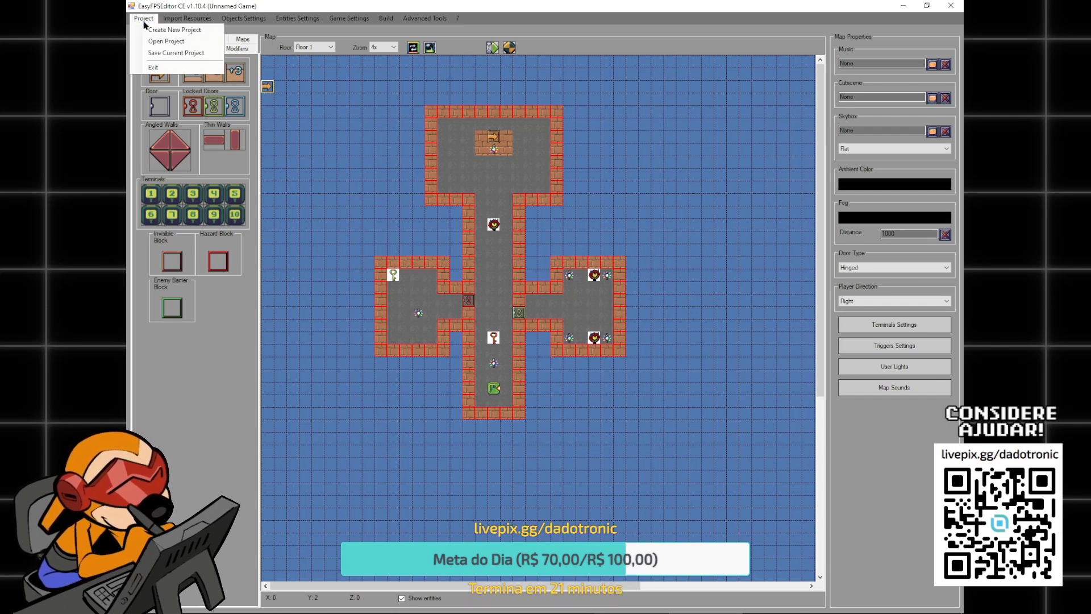
pyautogui.click(154, 53)
pyautogui.click(568, 341)
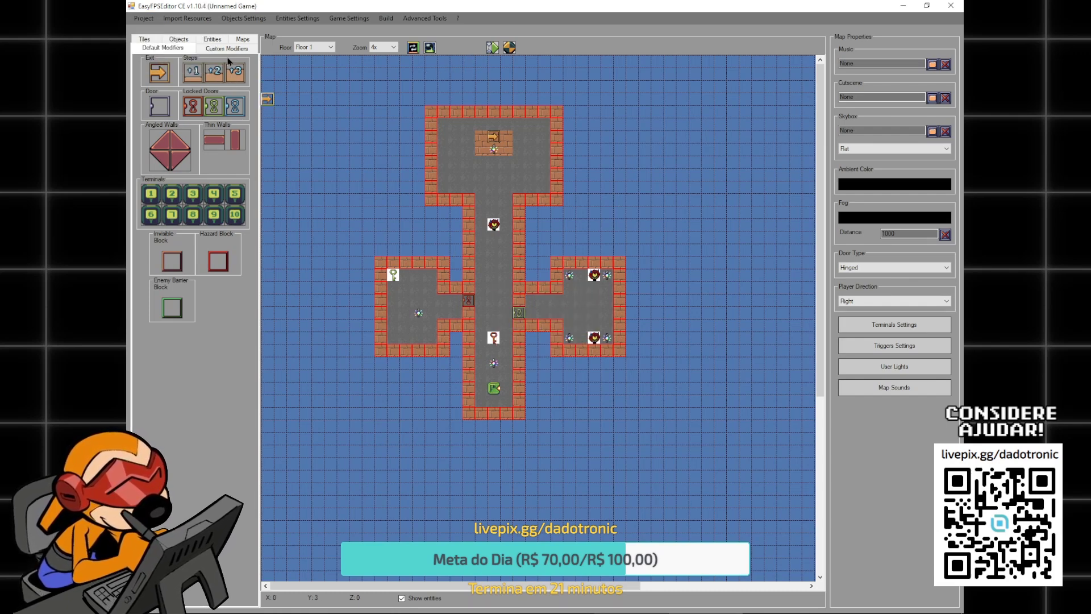
# - Switch to Mapa2.eem and save the current project
pyautogui.click(243, 38)
pyautogui.click(157, 70)
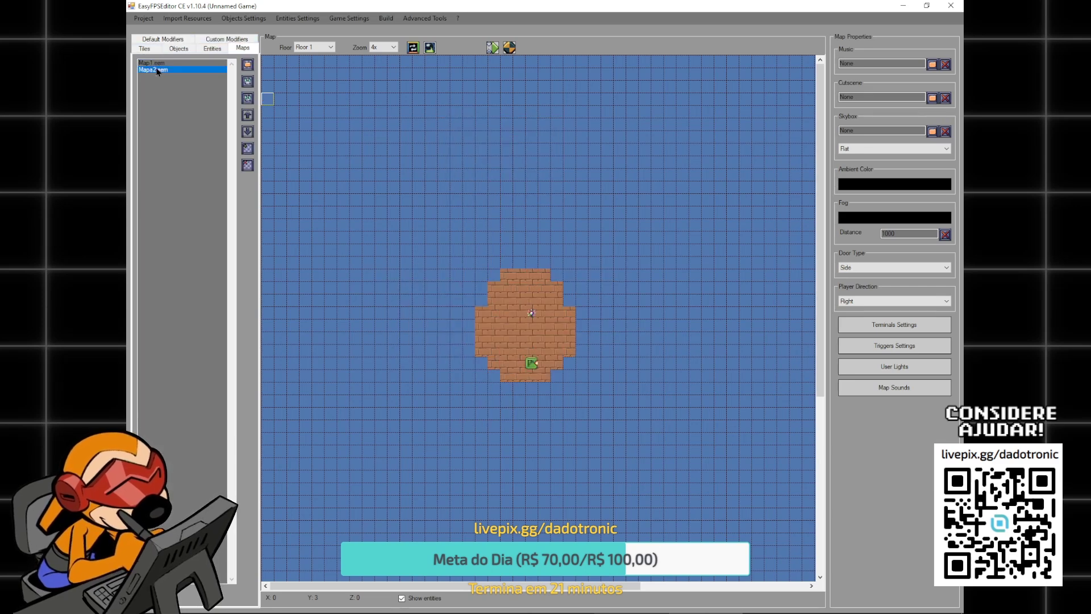
pyautogui.click(144, 18)
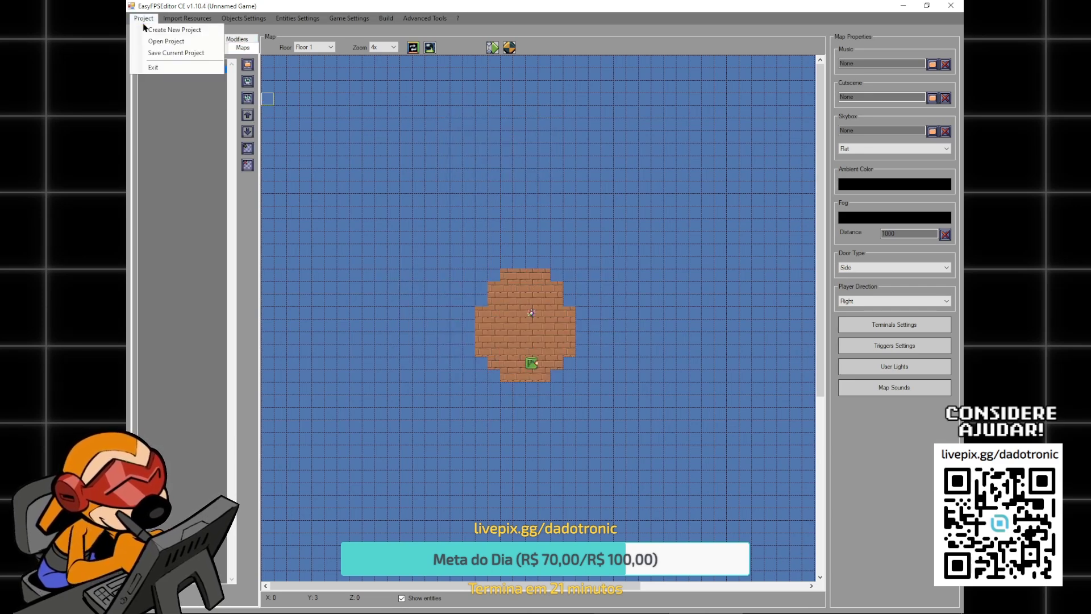
pyautogui.click(158, 52)
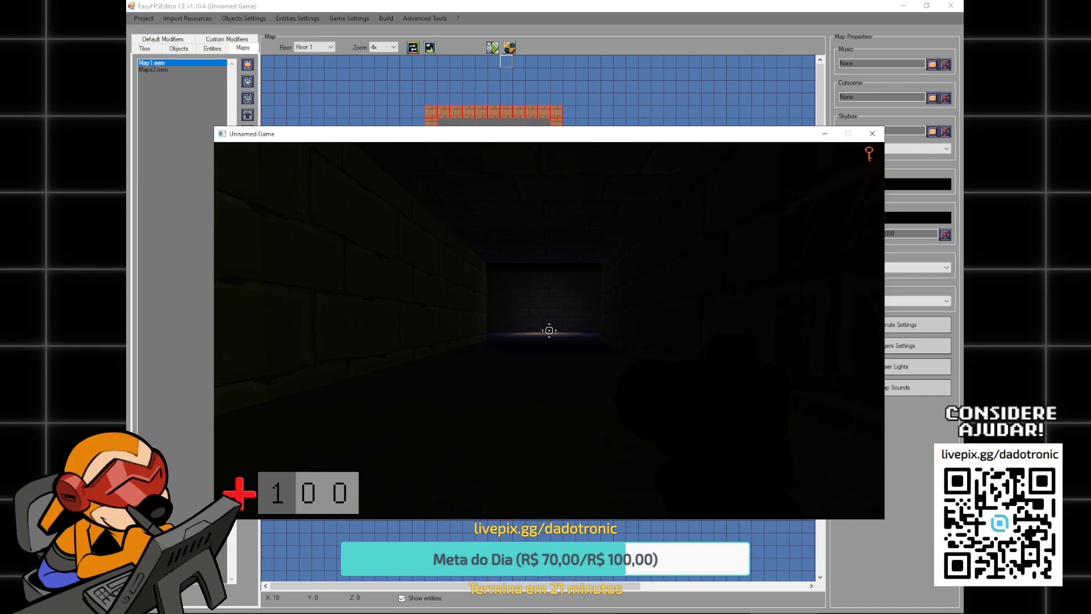
# - In the test game, walk along the dark corridor onto the exit in the end room to test the map transition
pyautogui.press('w')
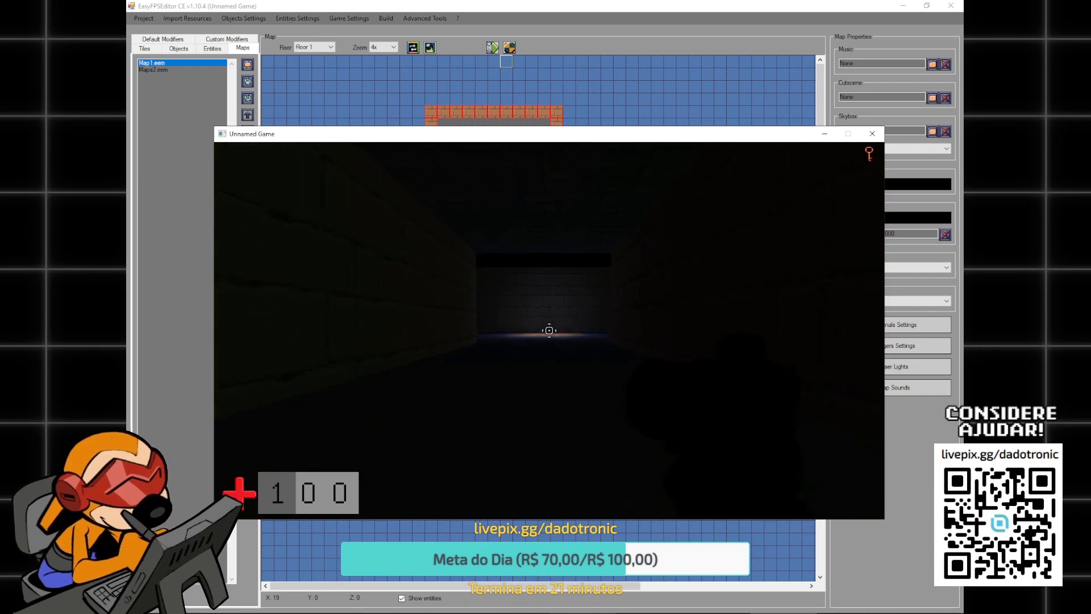
pyautogui.press('w')
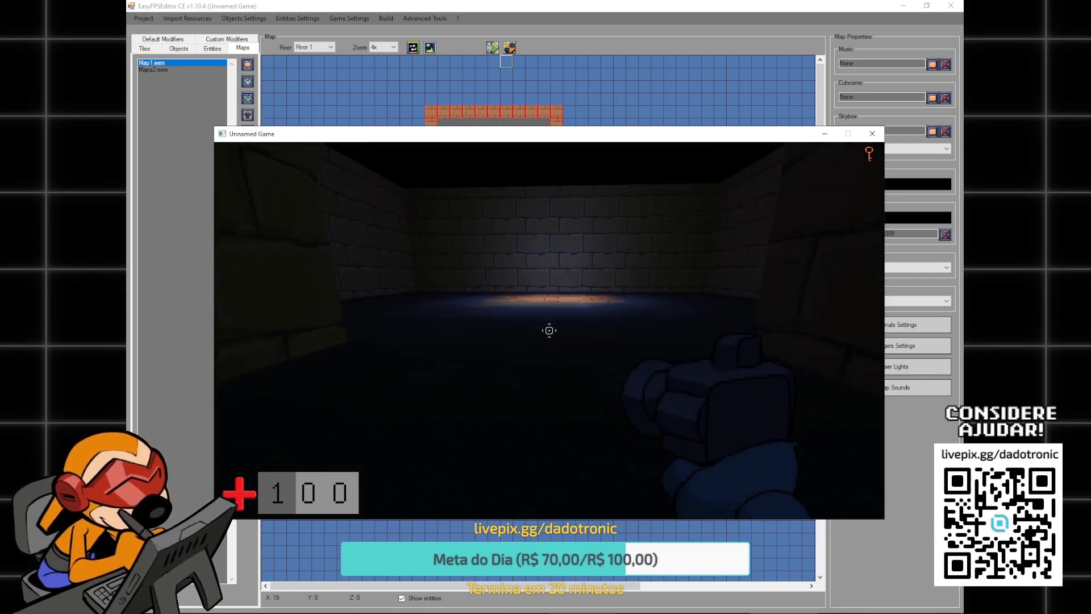
pyautogui.press('w')
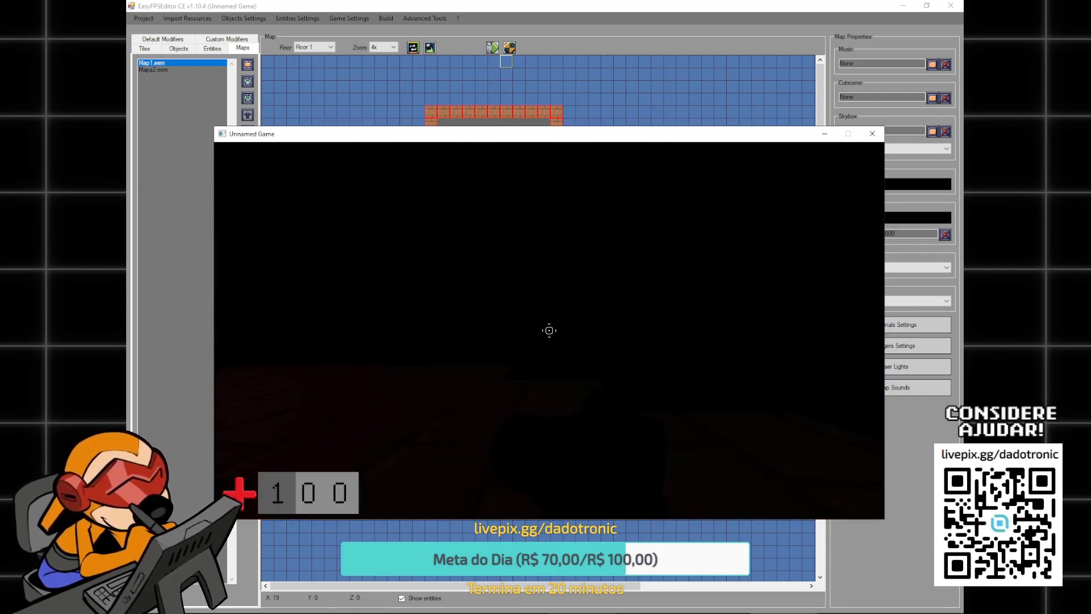
# - Walk across the red-lit brick floor of the second map to inspect it, and exit the test game
pyautogui.press('w')
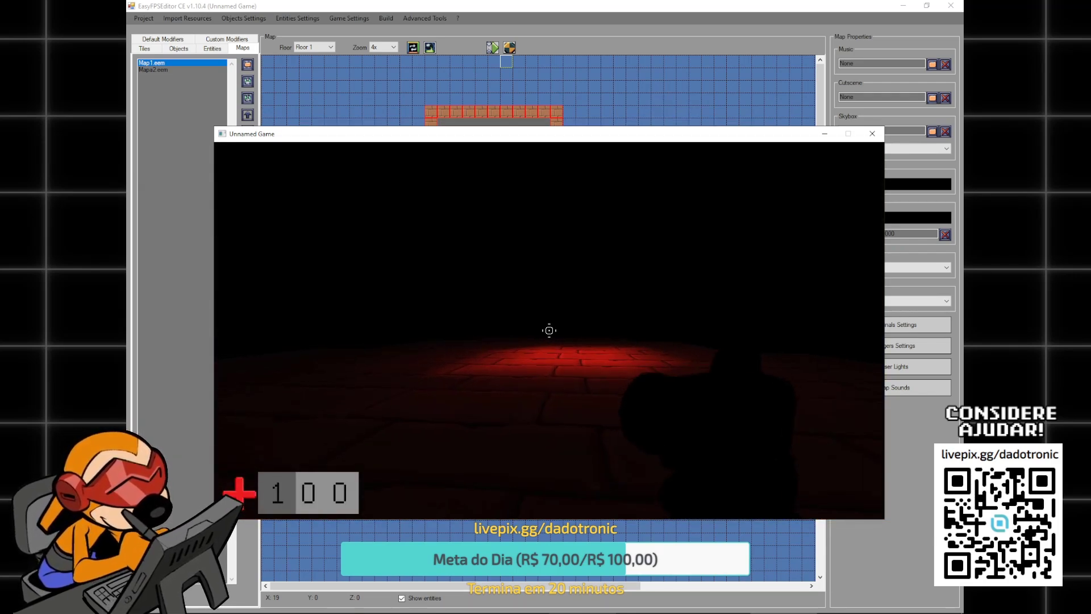
pyautogui.press('w')
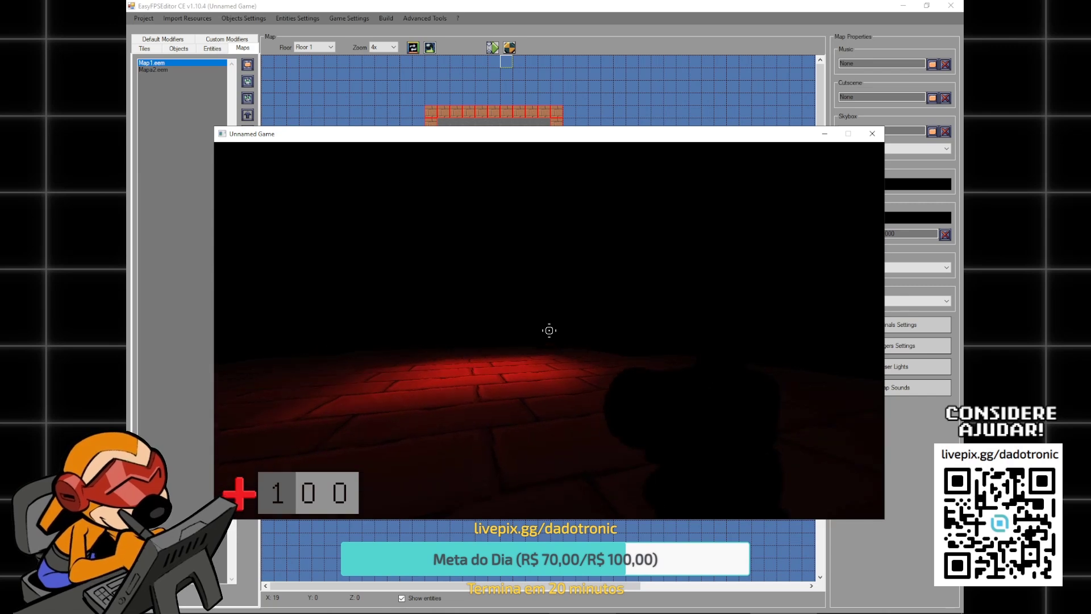
pyautogui.press('w')
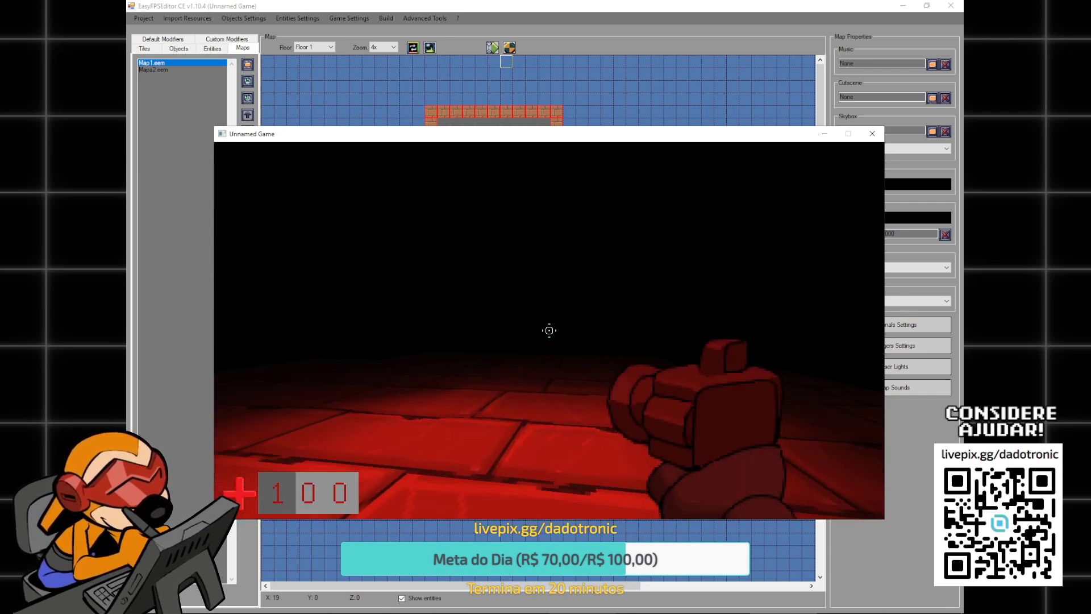
pyautogui.press('w')
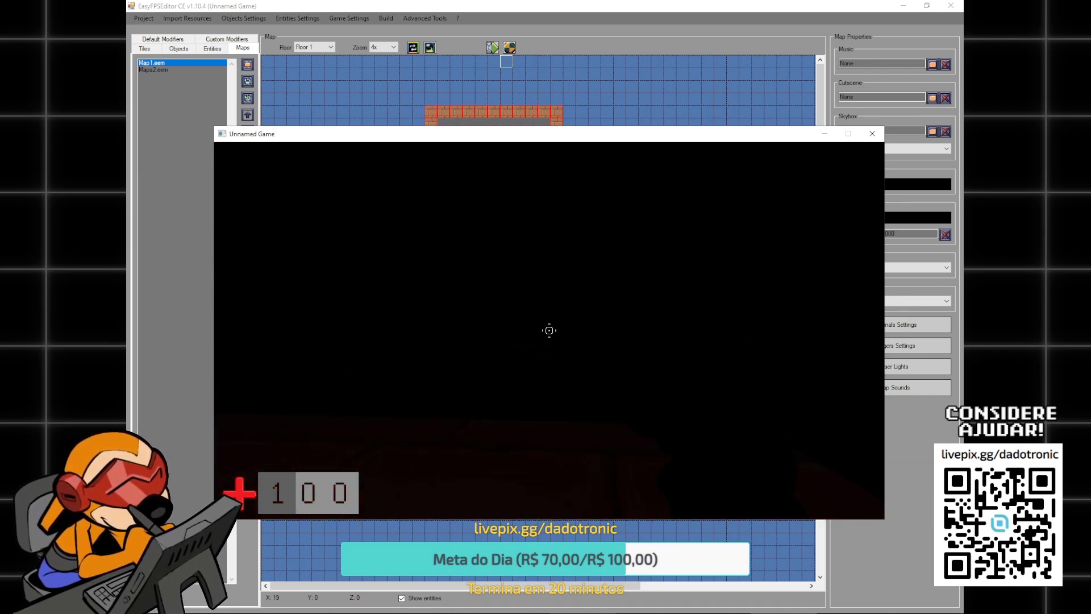
pyautogui.press('Escape')
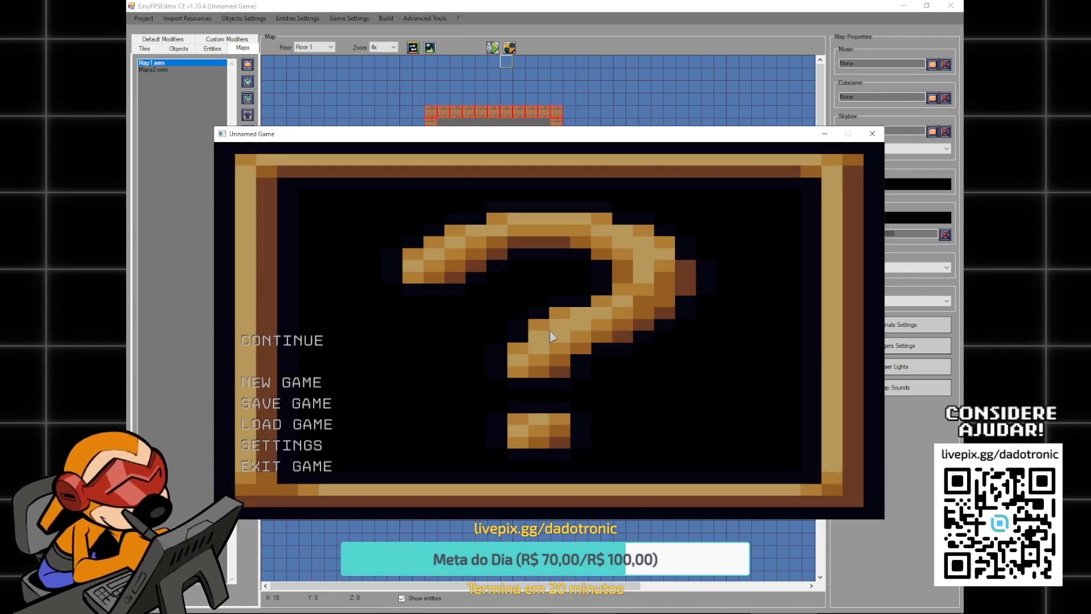
pyautogui.click(323, 467)
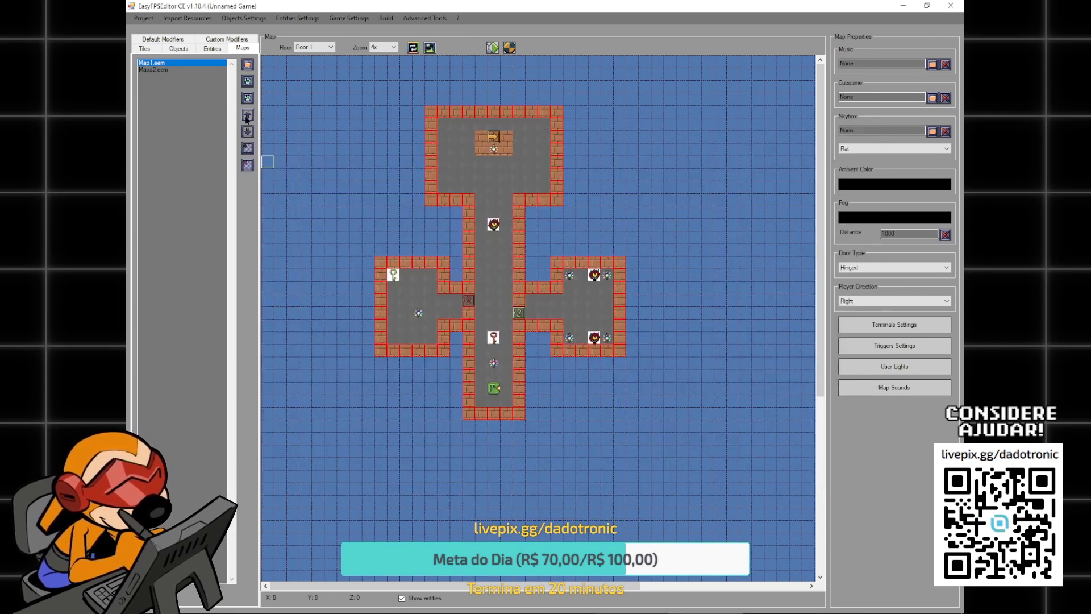
pyautogui.click(205, 50)
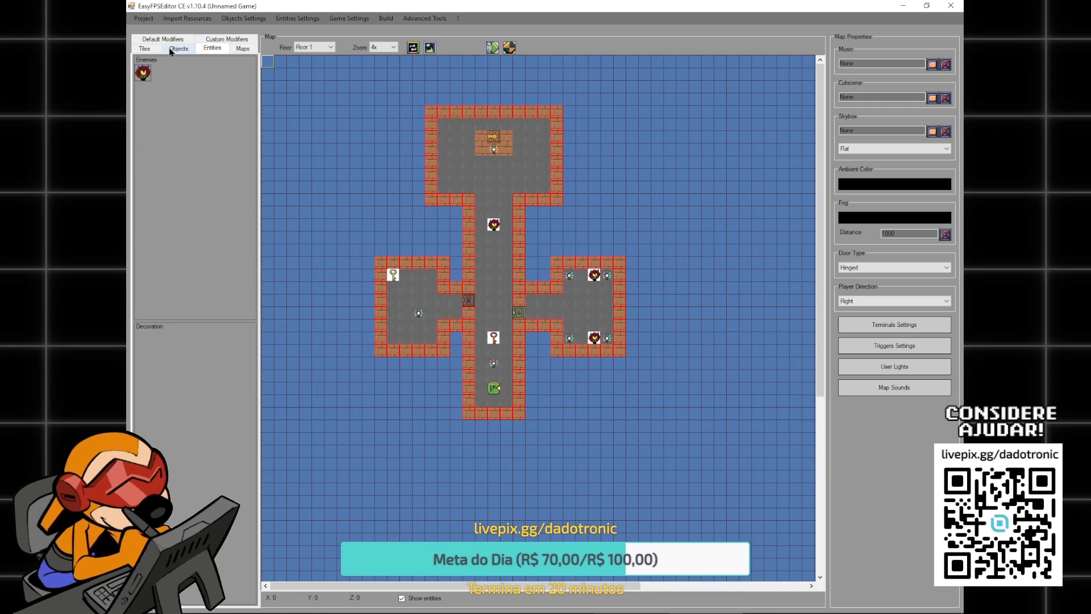
pyautogui.click(244, 18)
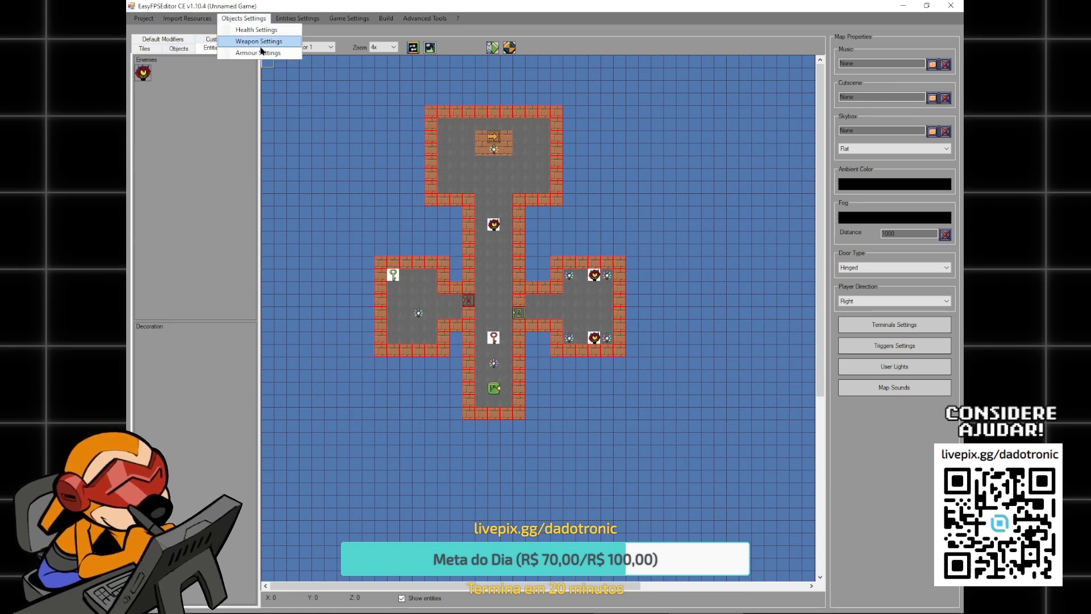
pyautogui.moveTo(143, 23)
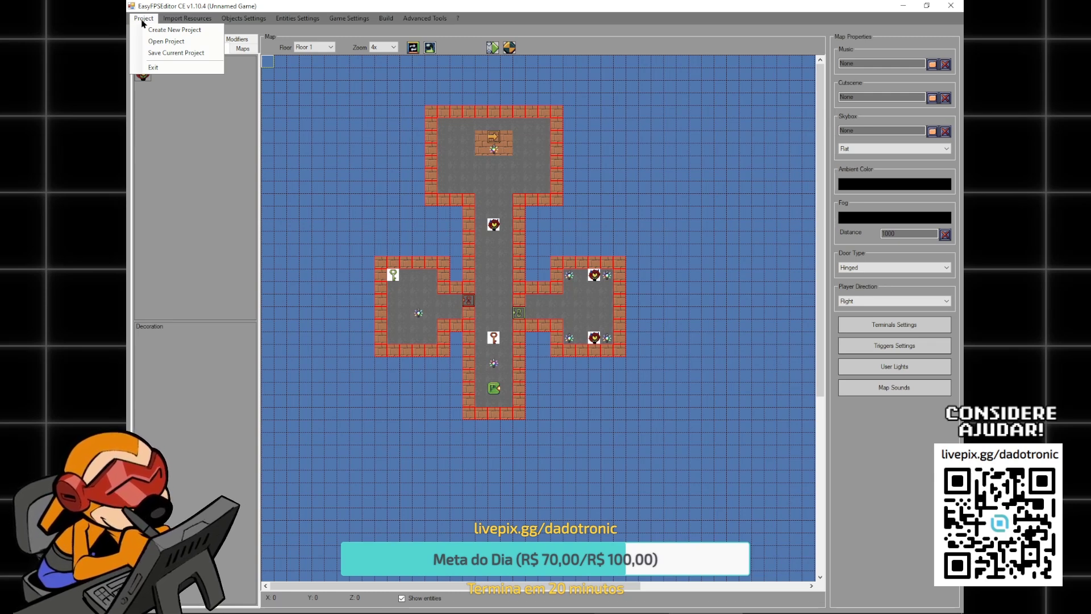
pyautogui.click(570, 5)
pyautogui.click(425, 18)
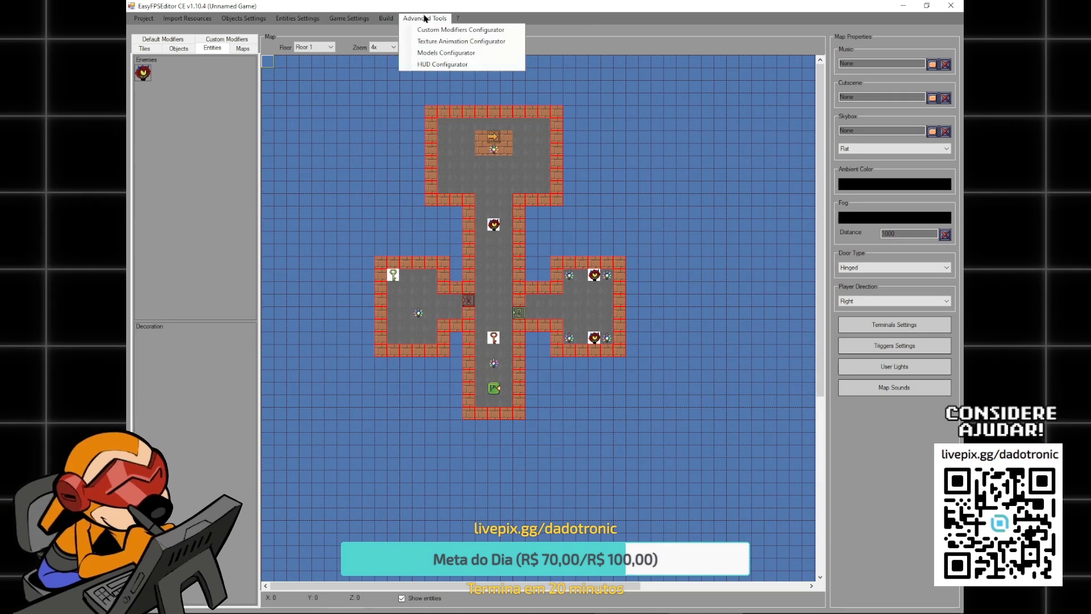
pyautogui.click(531, 22)
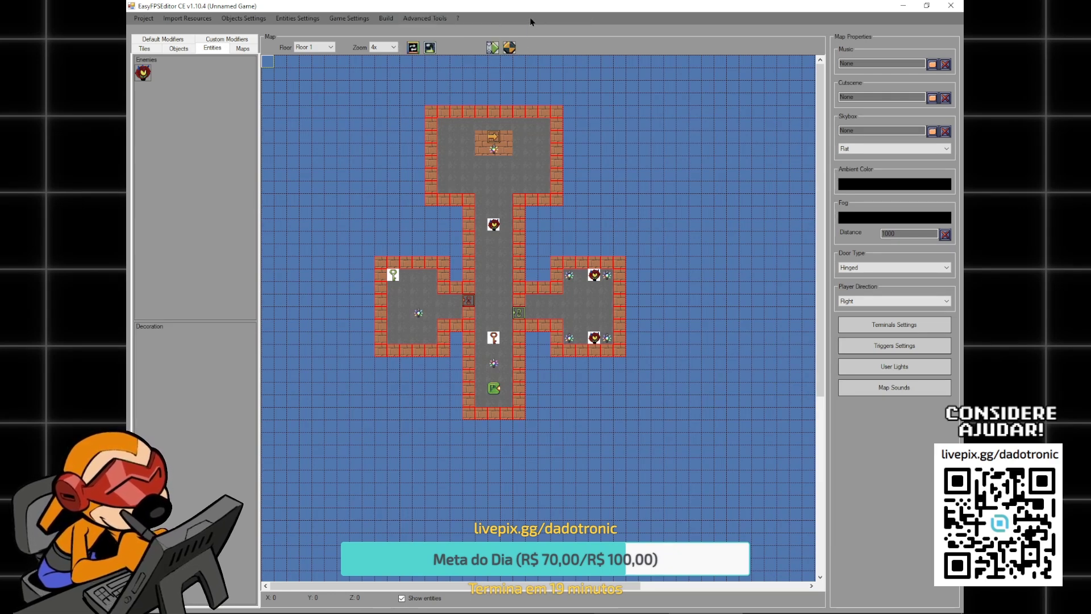